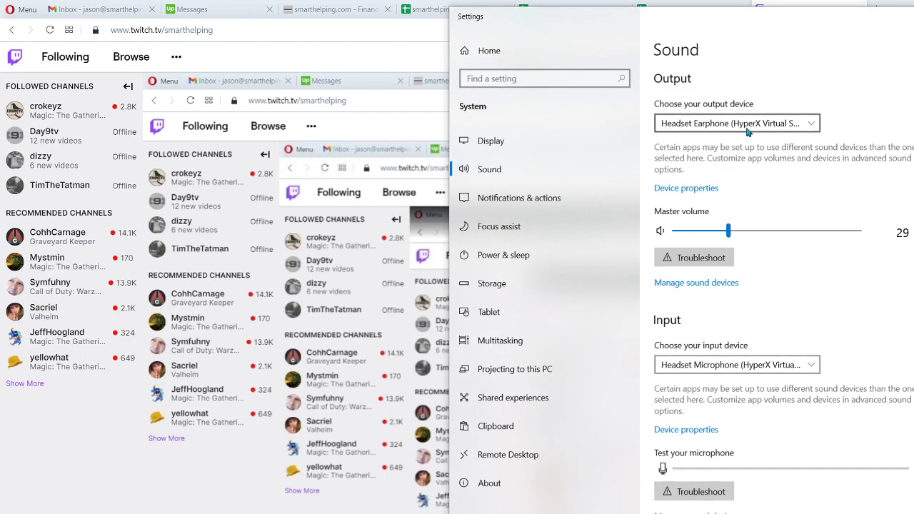
# Step: Set the sound output device to Speakers (High Definition Audio Device) and adjust the master volume
pyautogui.click(748, 125)
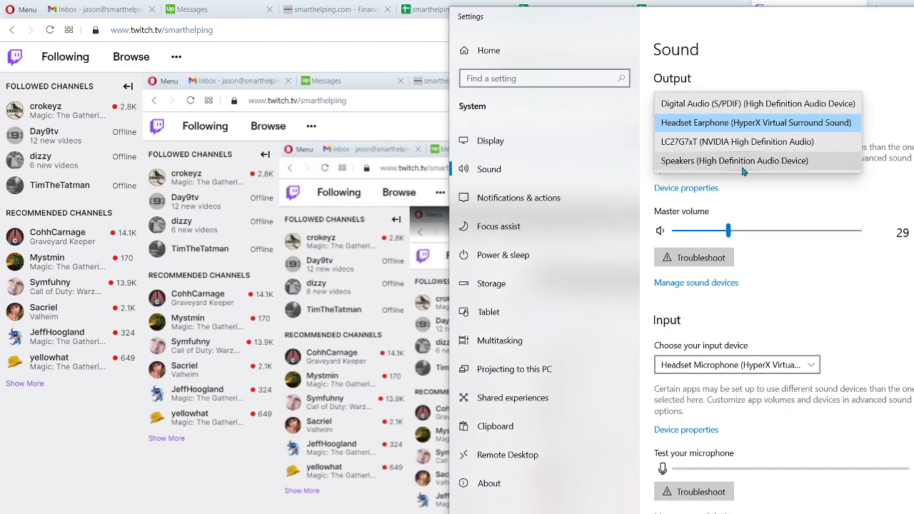
pyautogui.click(743, 161)
pyautogui.moveTo(746, 232); pyautogui.dragTo(738, 232)
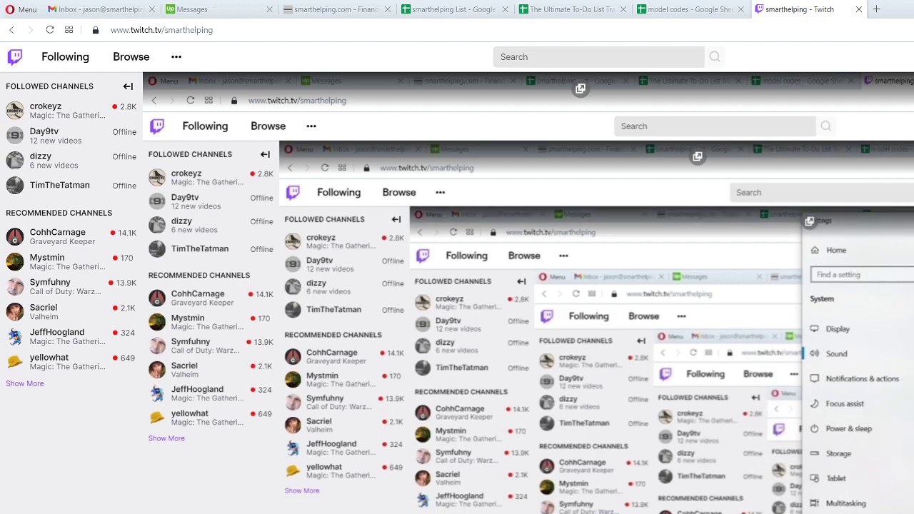
# Step: Switch to Streamlabs OBS and add an Audio Input Capture source using Headset Microphone (HyperX Virtual Surround Sound) as its device
pyautogui.hotkey('alt', 'Tab')
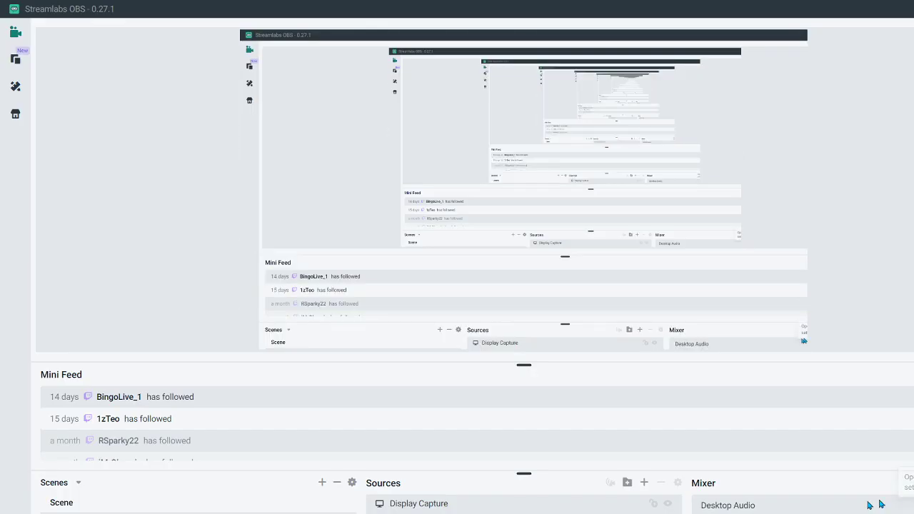
pyautogui.click(645, 484)
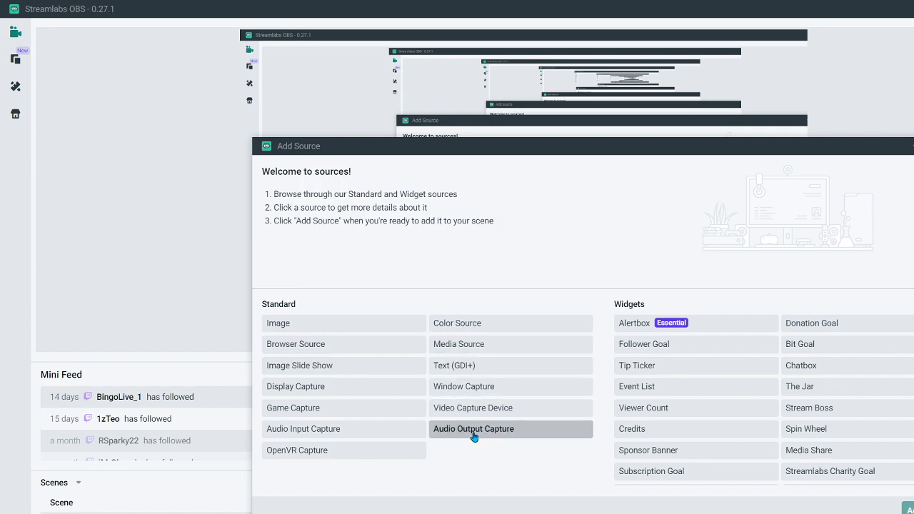
pyautogui.click(345, 435)
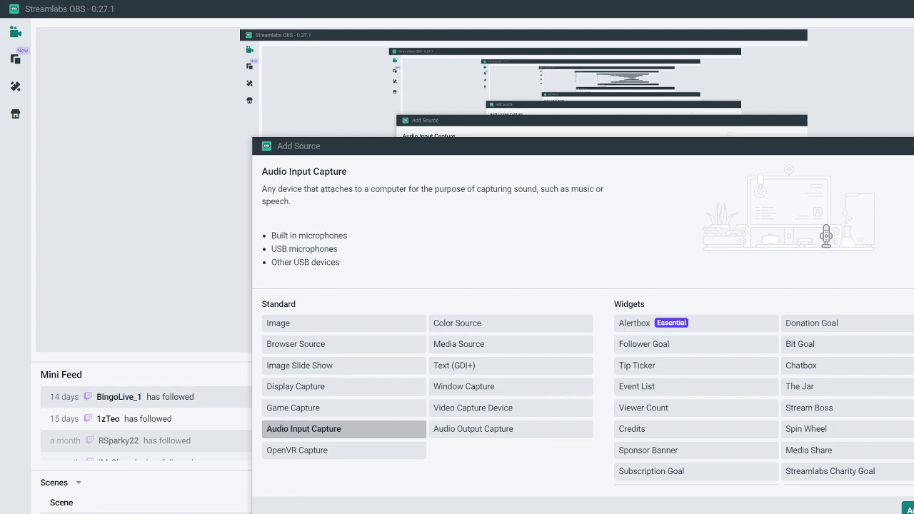
pyautogui.click(905, 509)
pyautogui.click(743, 416)
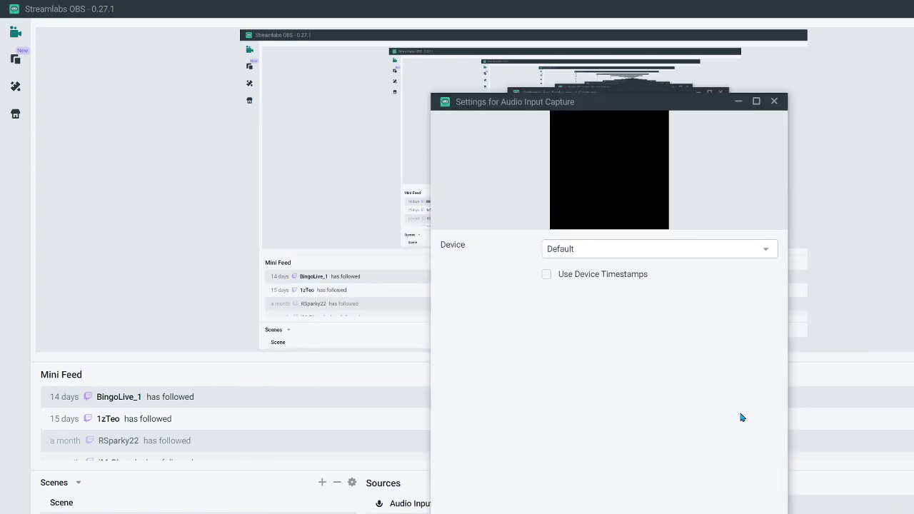
pyautogui.click(595, 250)
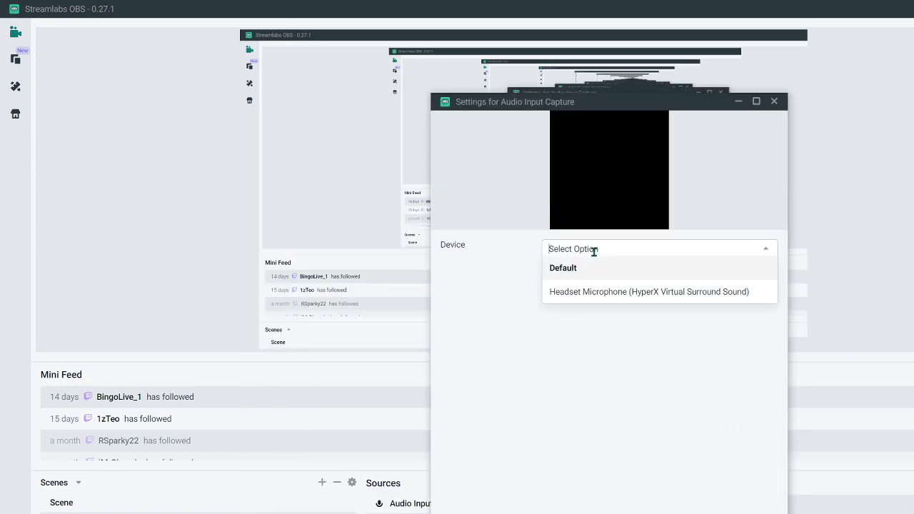
pyautogui.click(607, 293)
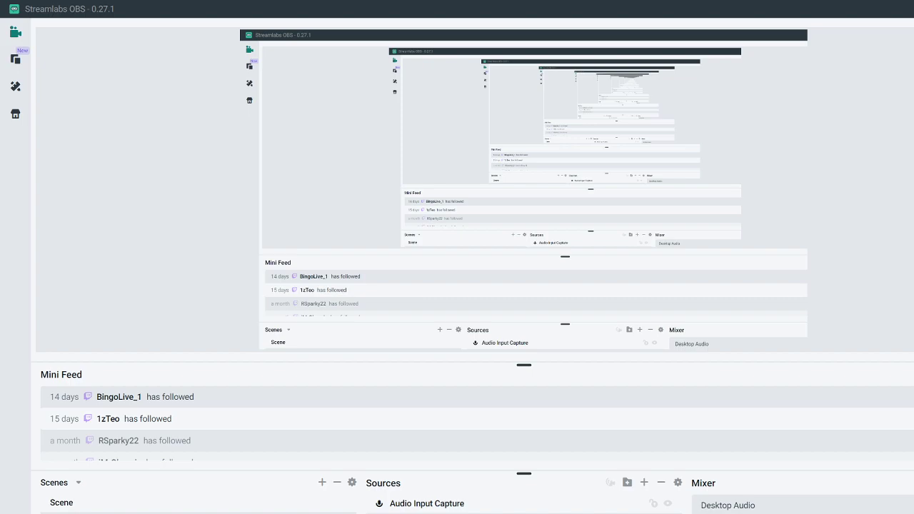
# Step: Close the Twitch channel page in the browser and switch to the Salesperson Tracker - Cars workbook in Excel
pyautogui.hotkey('alt', 'Tab')
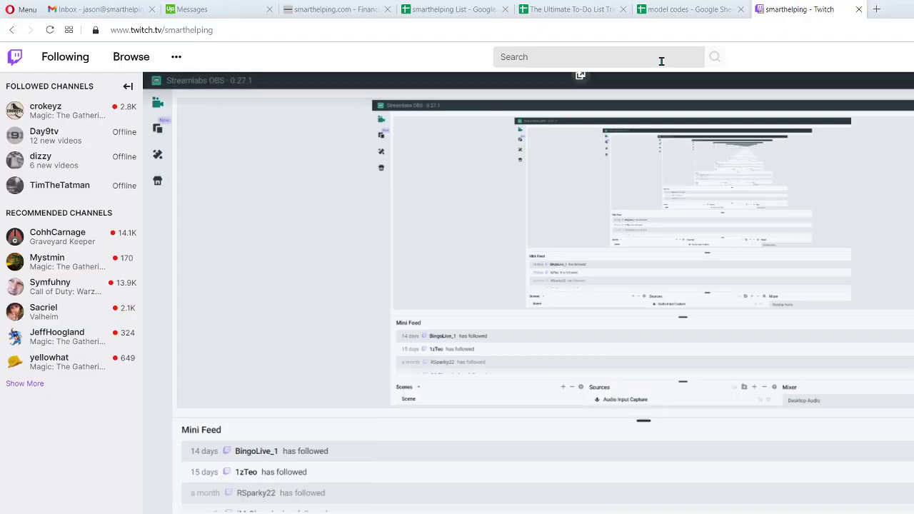
pyautogui.click(859, 10)
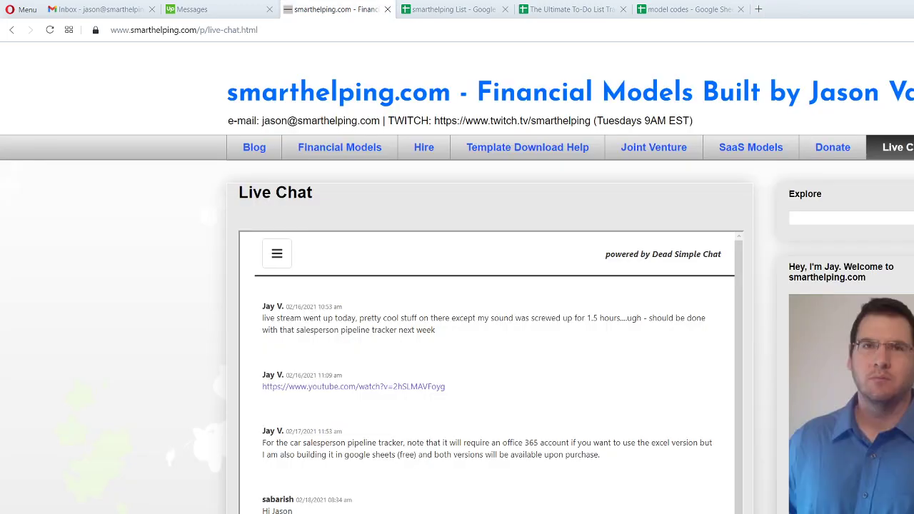
pyautogui.hotkey('alt', 'Tab')
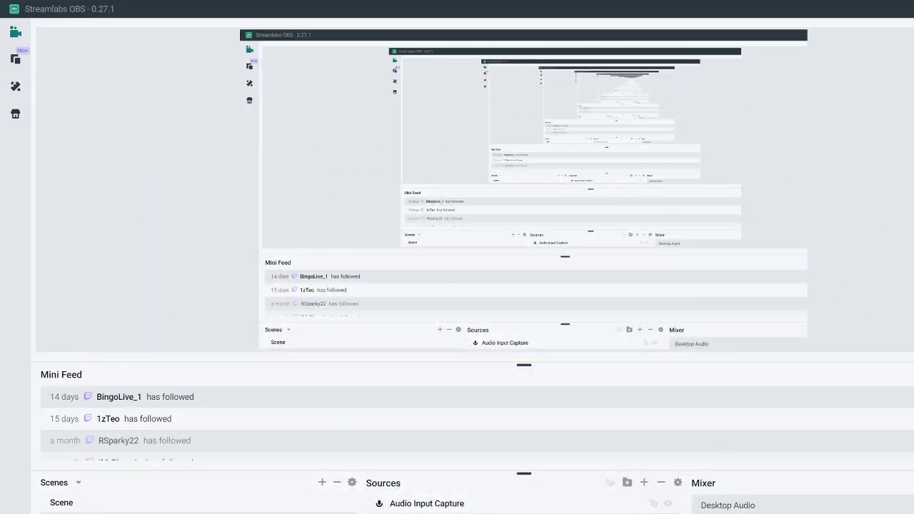
pyautogui.hotkey('alt', 'Tab')
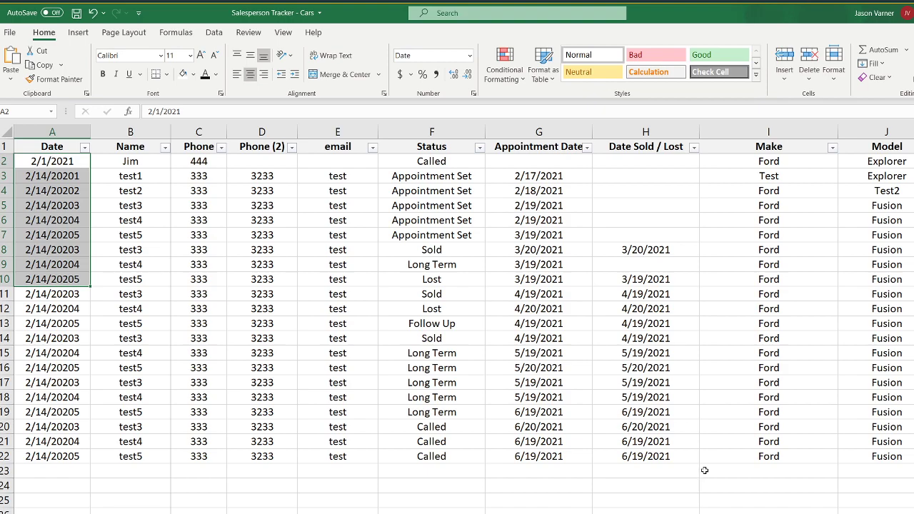
# Step: Review the data sheet's columns from Date through Commission and the check columns, including the Make and Status entries
pyautogui.click(766, 245)
pyautogui.click(771, 275)
pyautogui.click(774, 156)
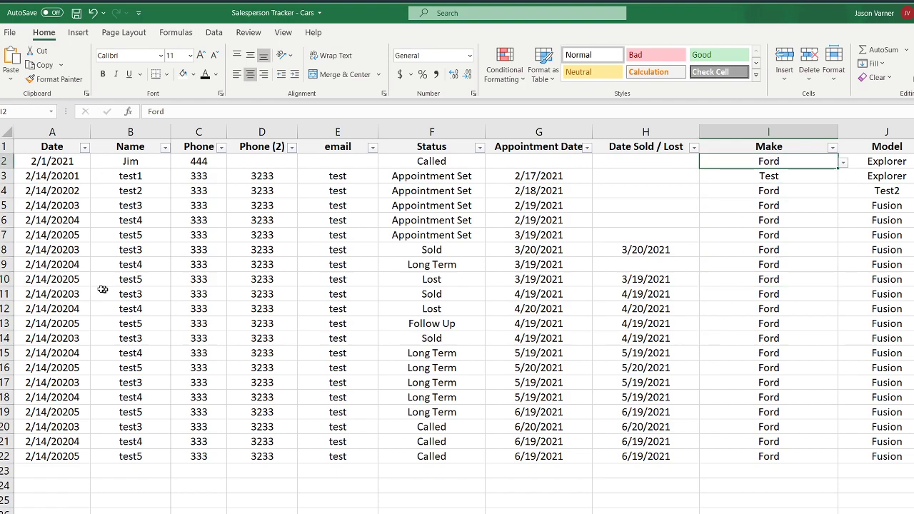
pyautogui.click(58, 163)
pyautogui.click(48, 206)
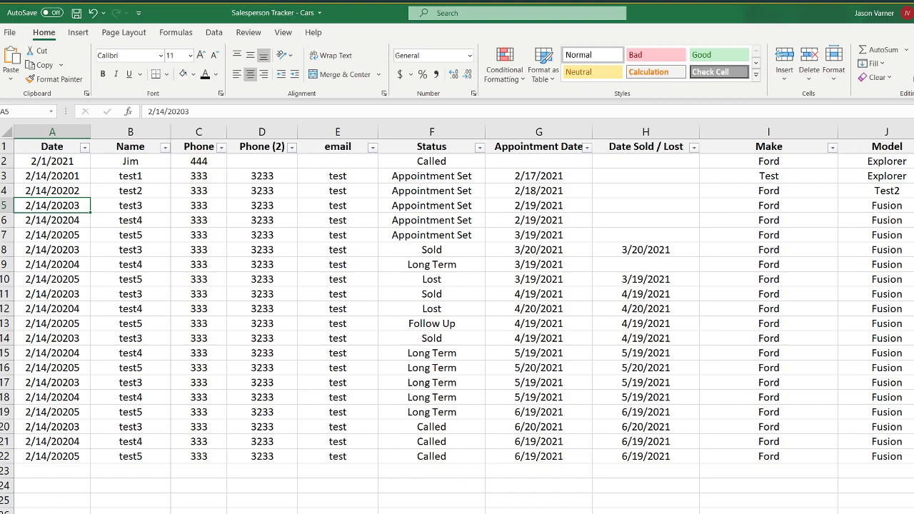
pyautogui.click(63, 148)
pyautogui.click(119, 146)
pyautogui.click(200, 147)
pyautogui.click(275, 147)
pyautogui.click(342, 147)
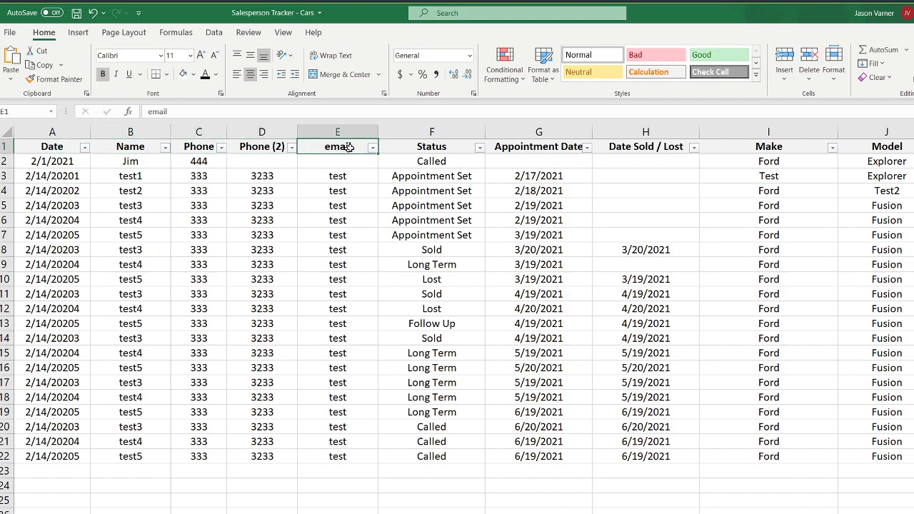
pyautogui.click(427, 146)
pyautogui.click(543, 148)
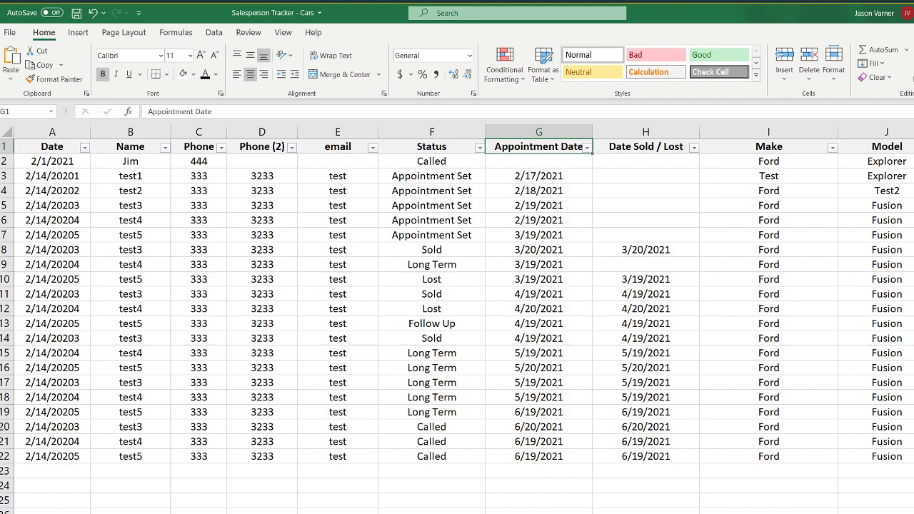
pyautogui.hscroll(4, 500, 322)
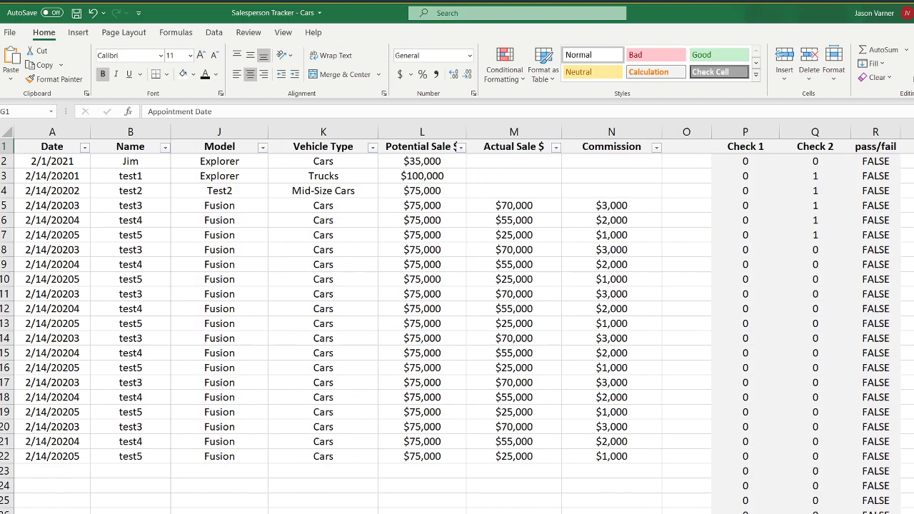
pyautogui.hscroll(-3, 500, 321)
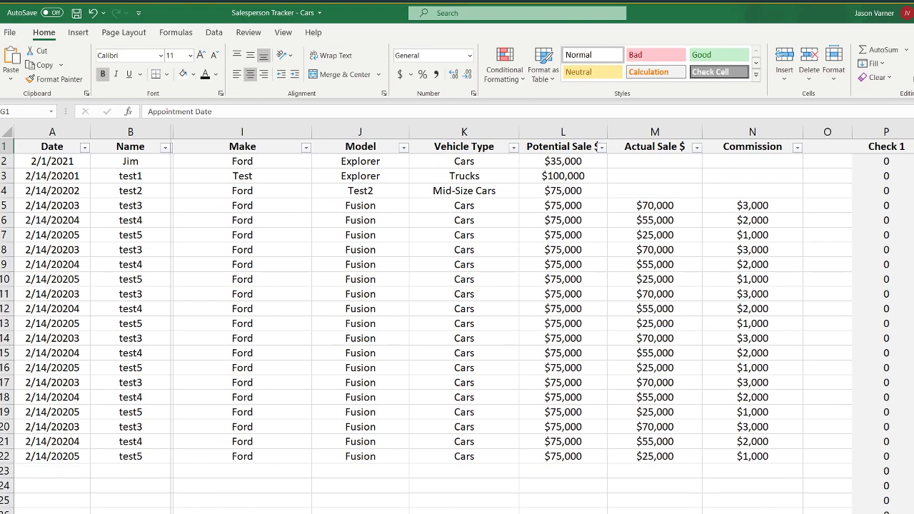
pyautogui.hscroll(-5, 813, 324)
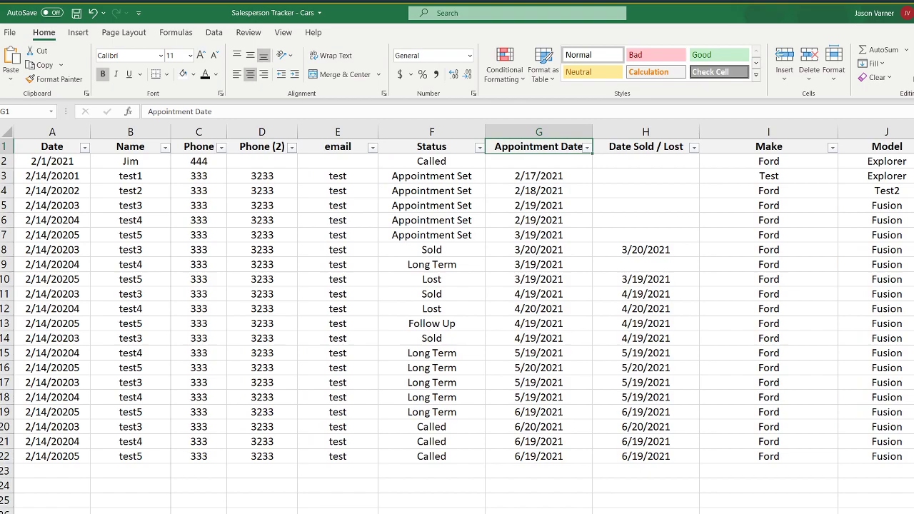
pyautogui.click(769, 164)
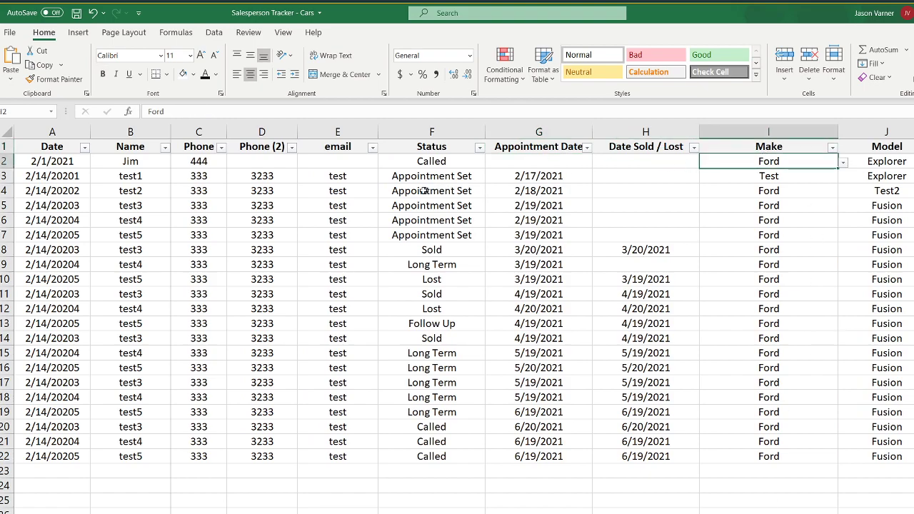
pyautogui.moveTo(428, 190); pyautogui.dragTo(415, 333)
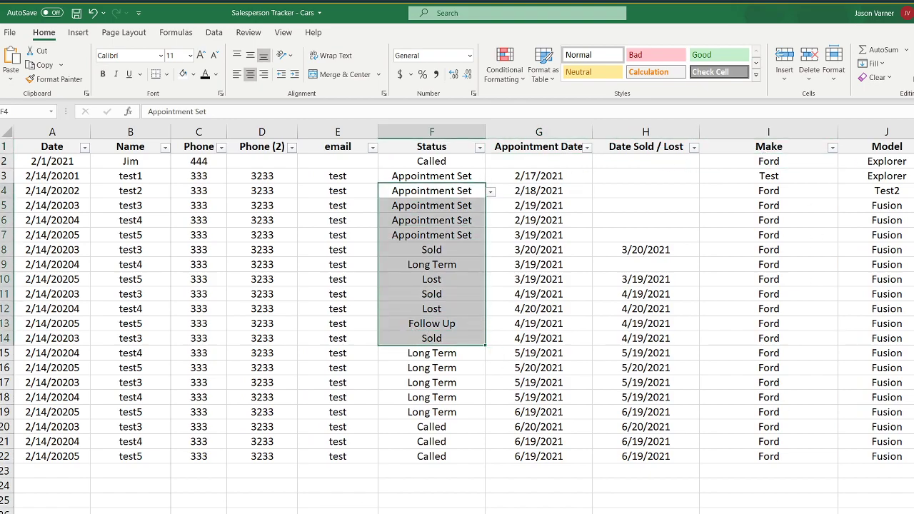
# Step: Check the Today date formula on the Upcoming Appointments for Current Week sheet, and return to the data sheet
pyautogui.hotkey('ctrl', 'pagedown')
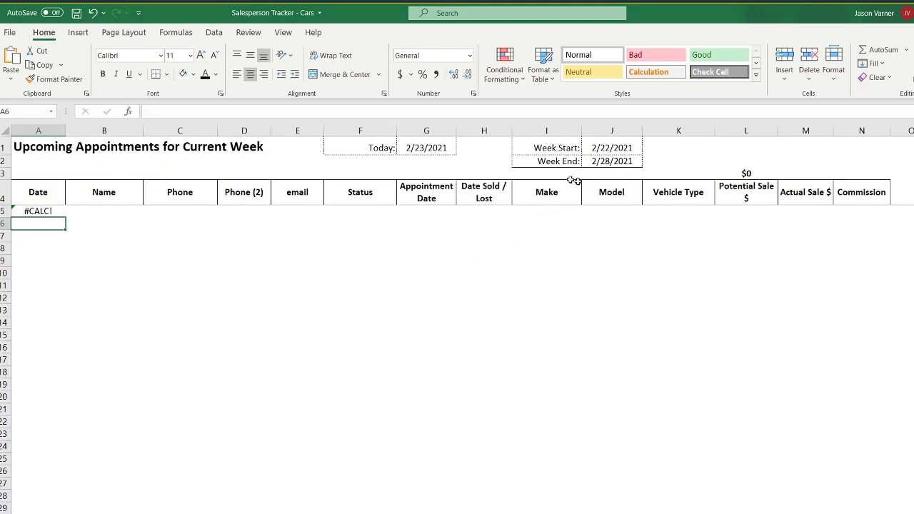
pyautogui.click(419, 147)
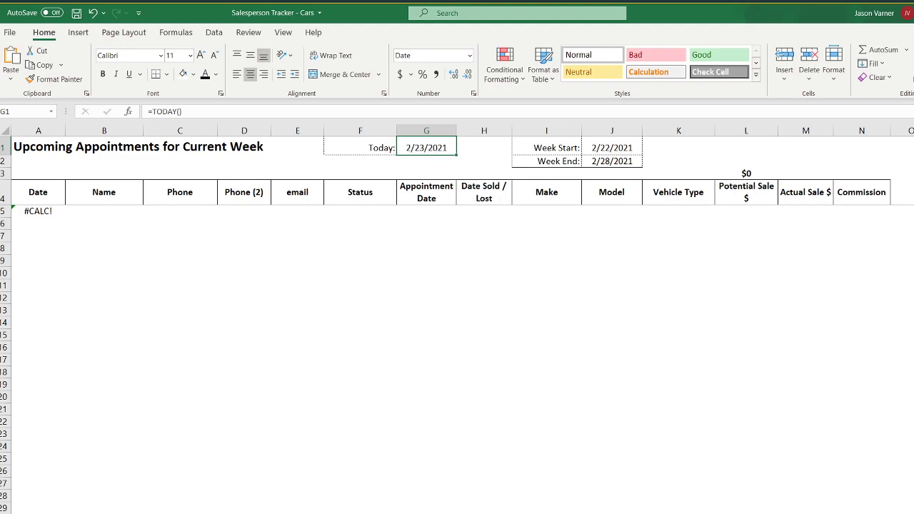
pyautogui.hotkey('ctrl', 'pageup')
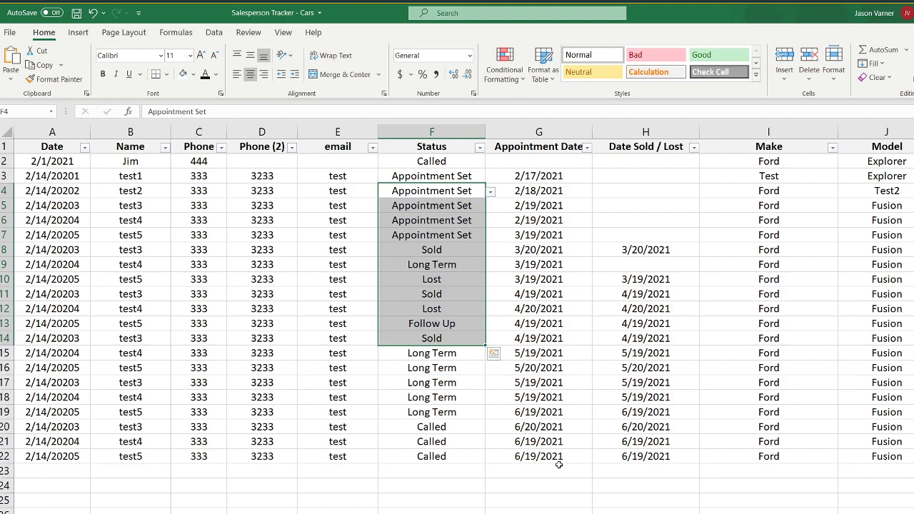
# Step: Set the appointment dates to 2/25/2021 for test1 and 2/26/2021 for test2
pyautogui.click(552, 177)
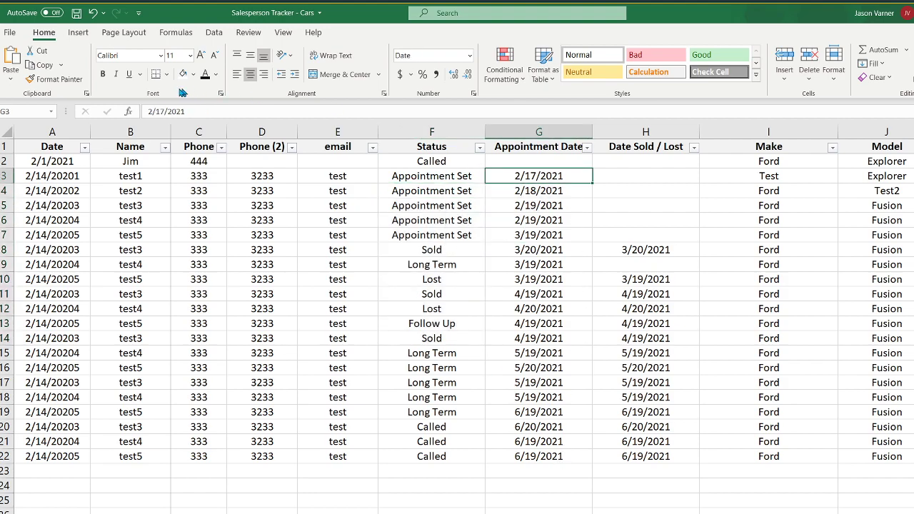
pyautogui.doubleClick(160, 111)
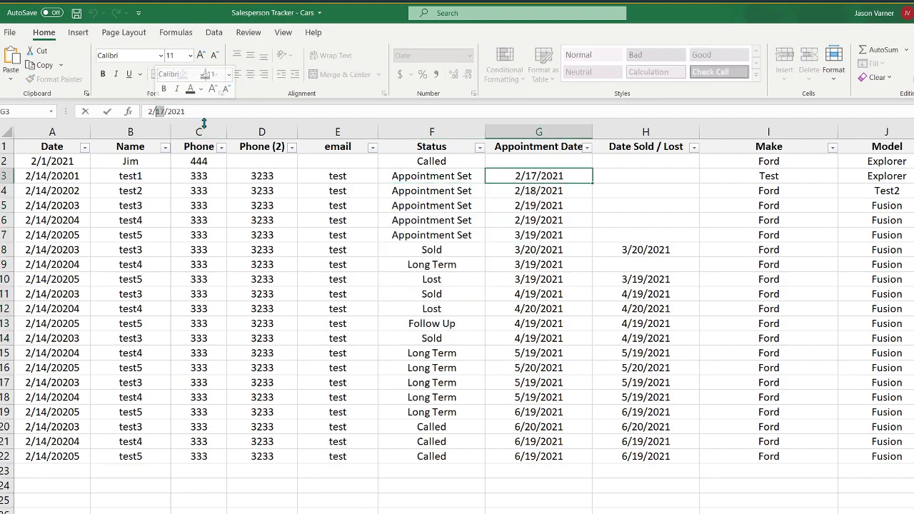
pyautogui.write('25')
pyautogui.press('Return')
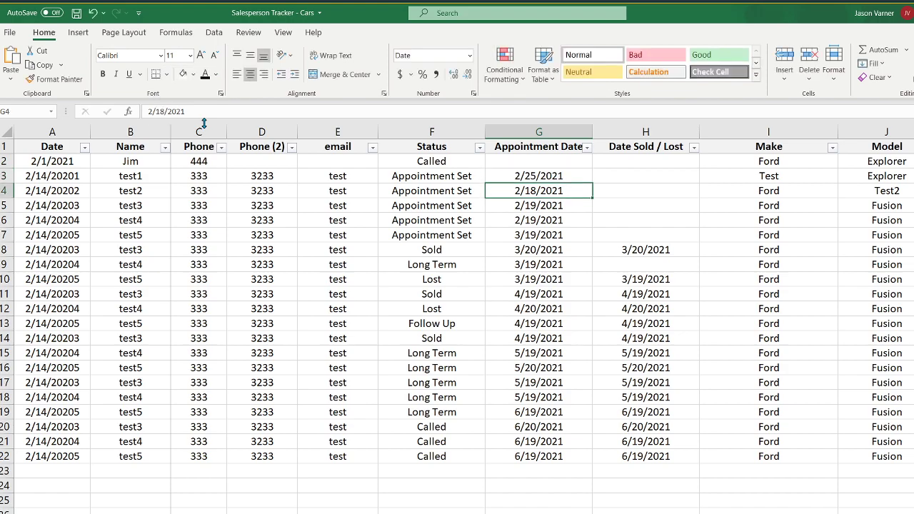
pyautogui.doubleClick(156, 111)
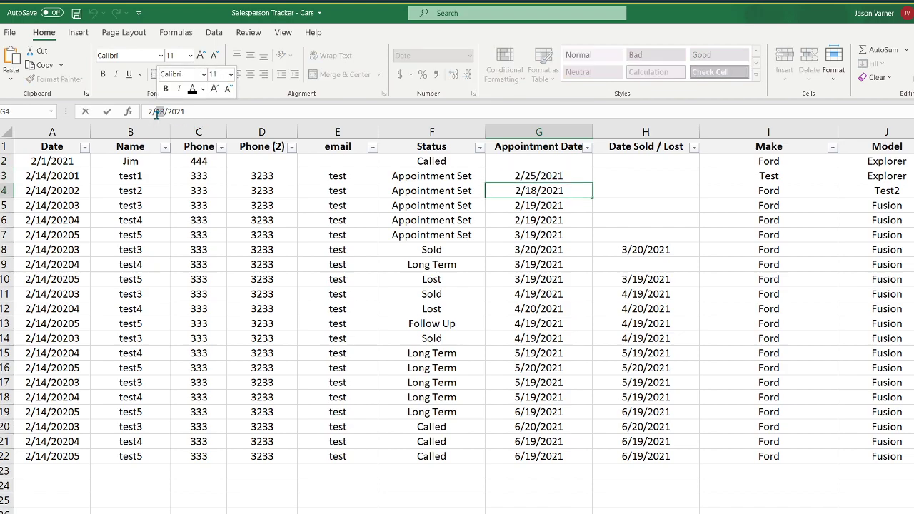
pyautogui.write('26')
pyautogui.press('Return')
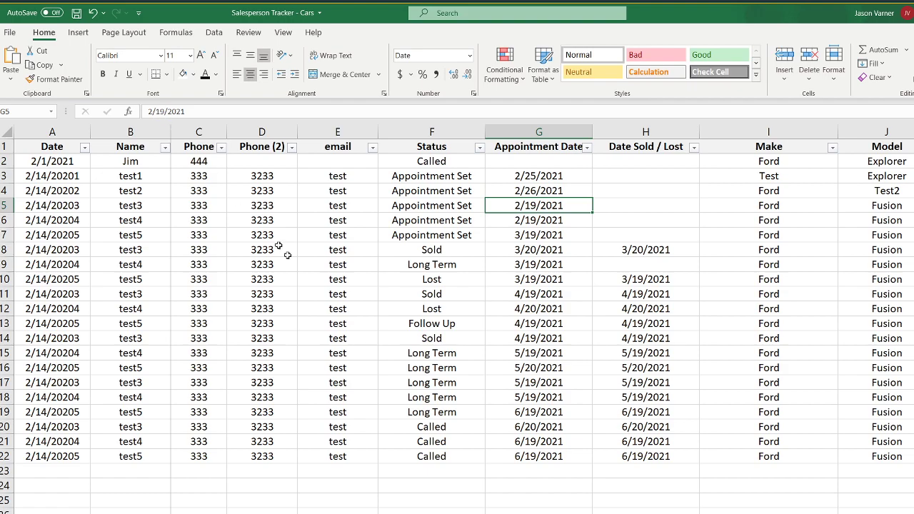
# Step: Examine the upcoming appointments list with its FILTER and Today formulas, comparing it with the data sheet
pyautogui.click(341, 512)
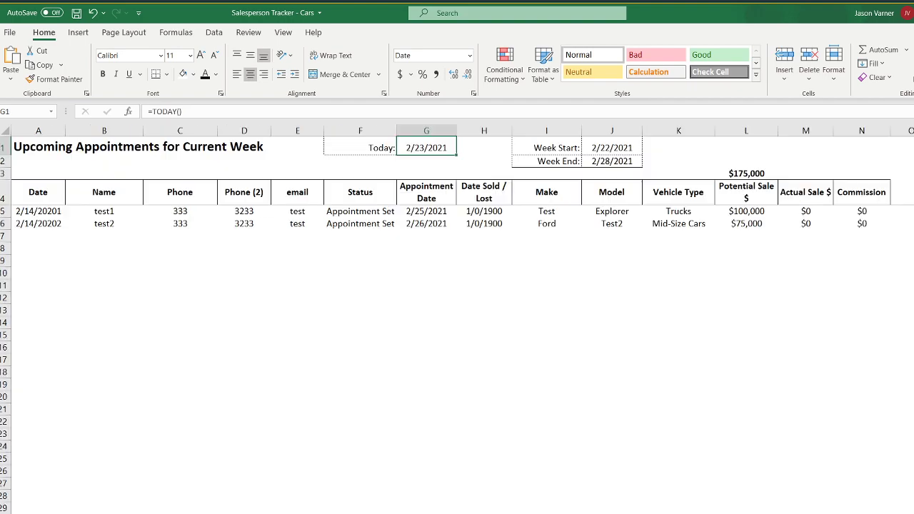
pyautogui.click(51, 210)
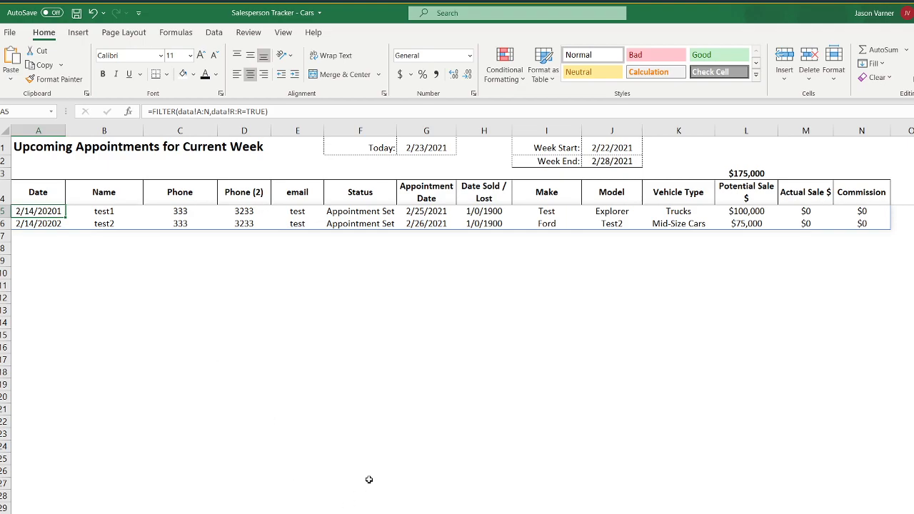
pyautogui.click(732, 512)
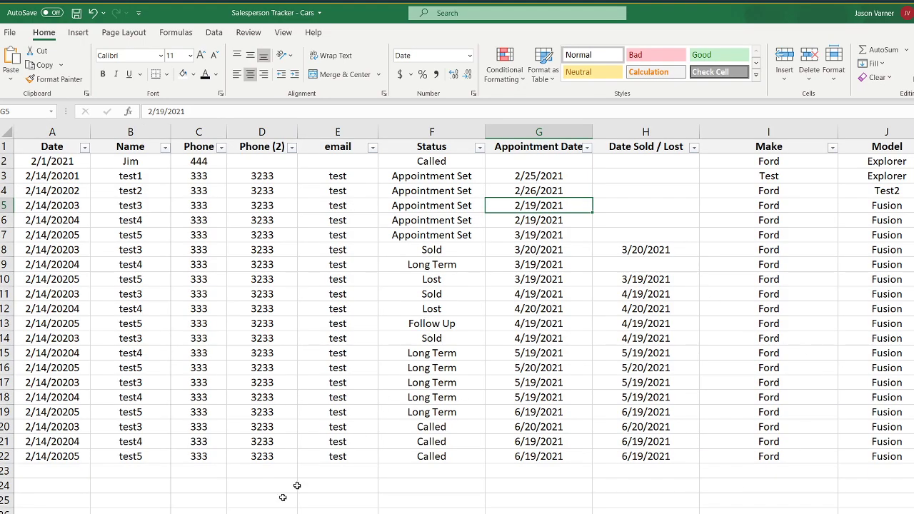
pyautogui.click(319, 513)
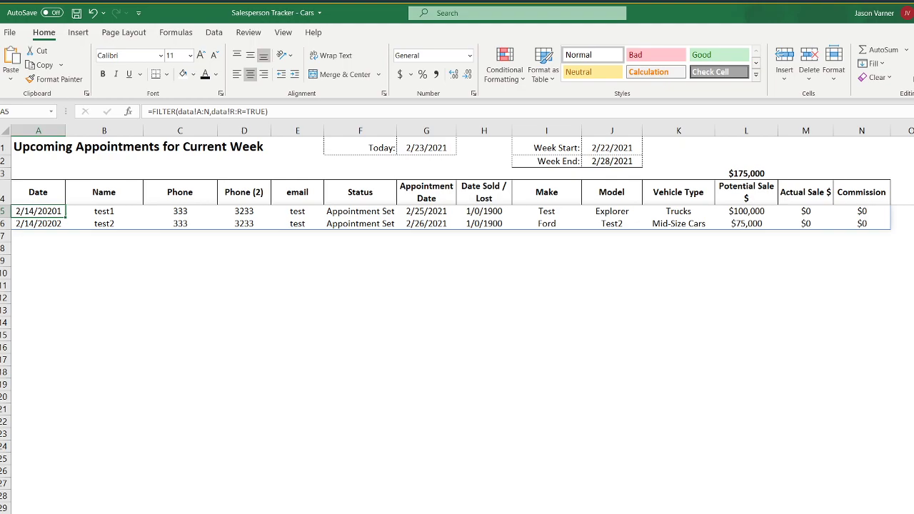
pyautogui.click(434, 147)
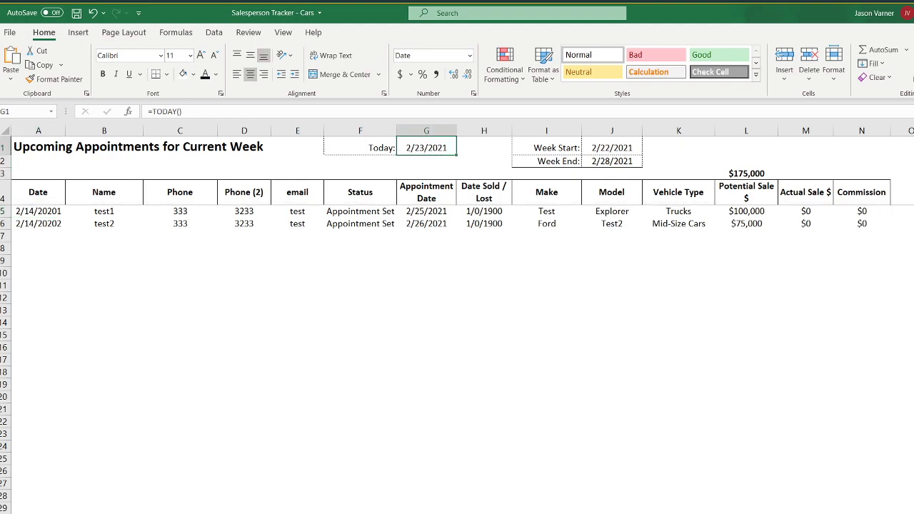
pyautogui.hotkey('ctrl', 'pageup')
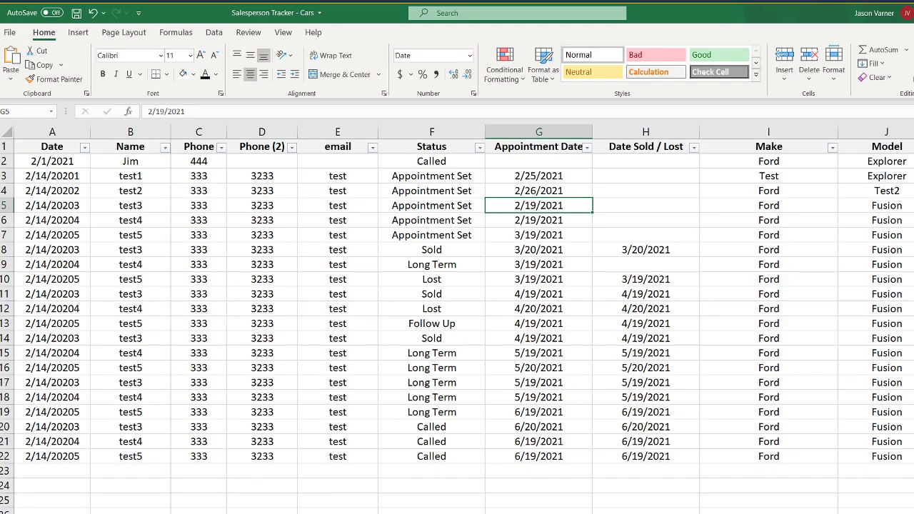
# Step: Examine the Called, Follow Up and Long Term pipeline sheets against the data sheet, including the Called sheet's FILTER formula
pyautogui.hotkey('ctrl', 'pagedown')
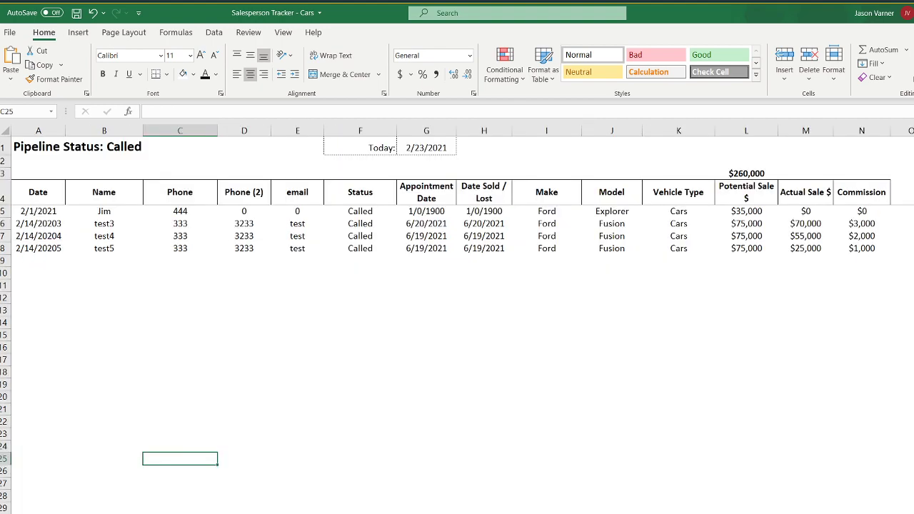
pyautogui.hotkey('ctrl', 'pagedown')
pyautogui.hotkey('ctrl', 'pagedown')
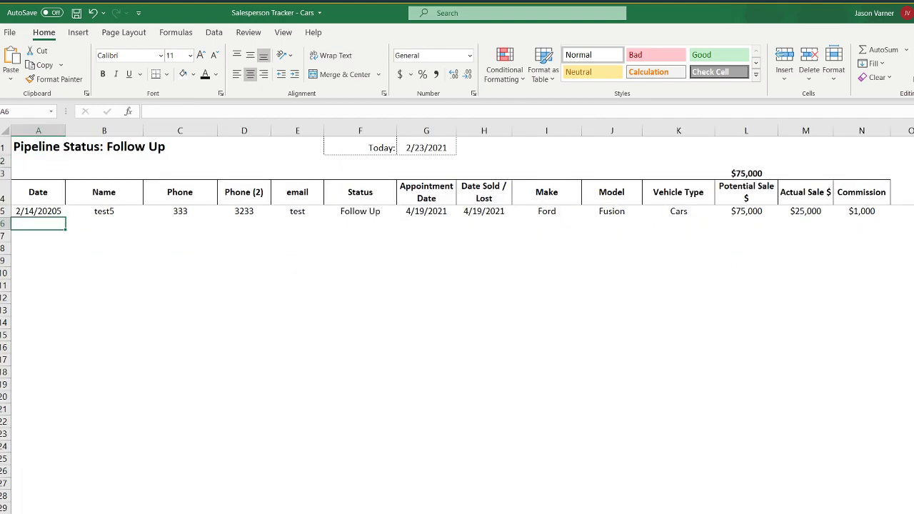
pyautogui.hotkey('ctrl', 'pagedown')
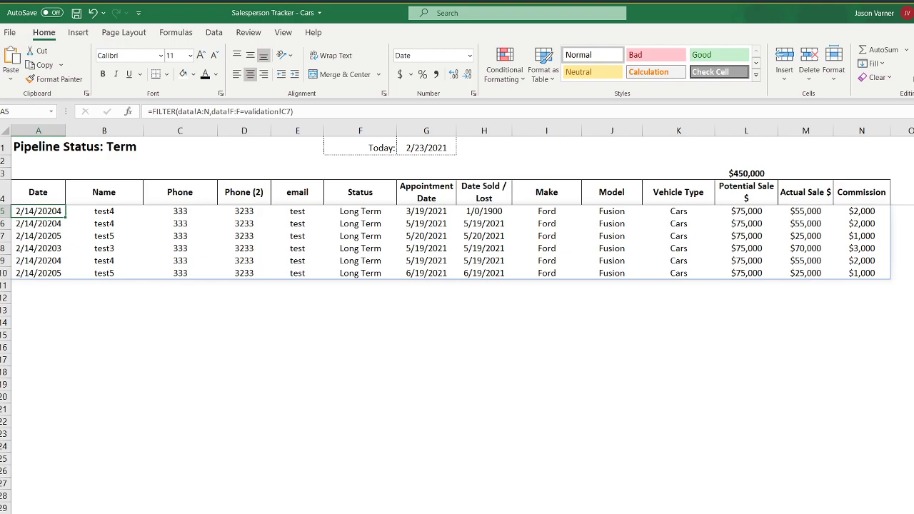
pyautogui.hotkey('ctrl', 'pageup')
pyautogui.hotkey('ctrl', 'pageup')
pyautogui.hotkey('ctrl', 'pageup')
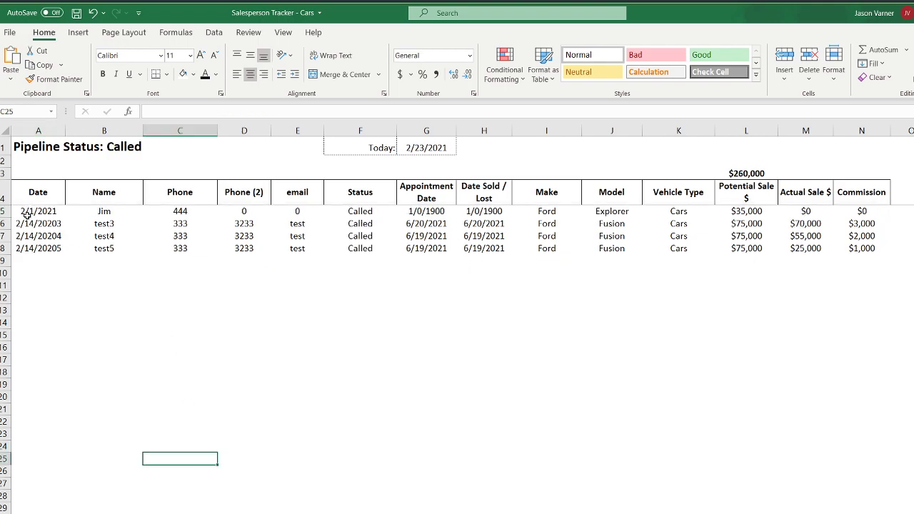
pyautogui.hotkey('ctrl', 'pageup')
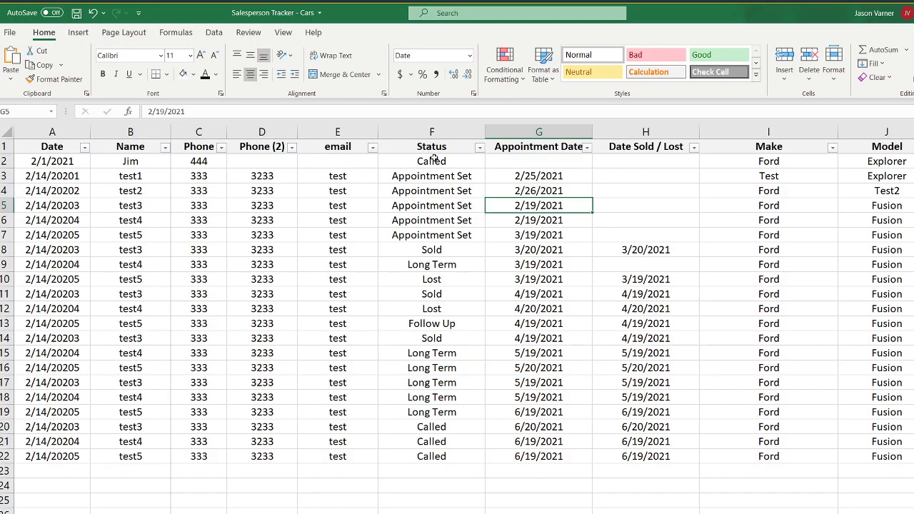
pyautogui.hotkey('ctrl', 'pagedown')
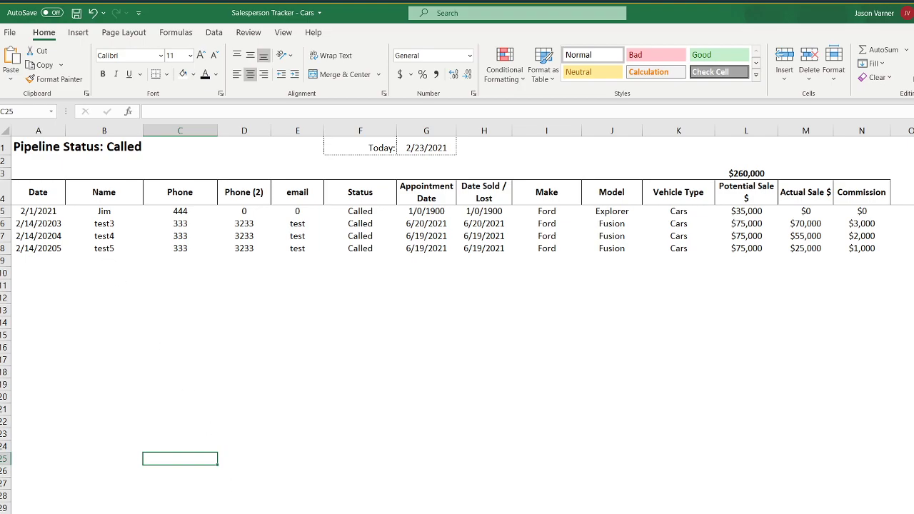
pyautogui.click(47, 212)
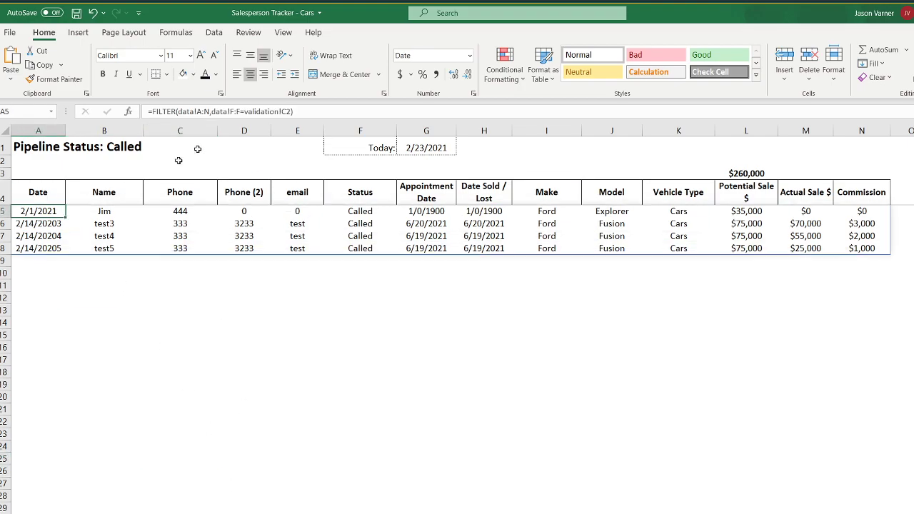
# Step: Review the Status list on the validation sheet, from Called and Appointment Set through Follow Up, Sold, Lost and Long Term
pyautogui.hotkey('ctrl', 'pagedown')
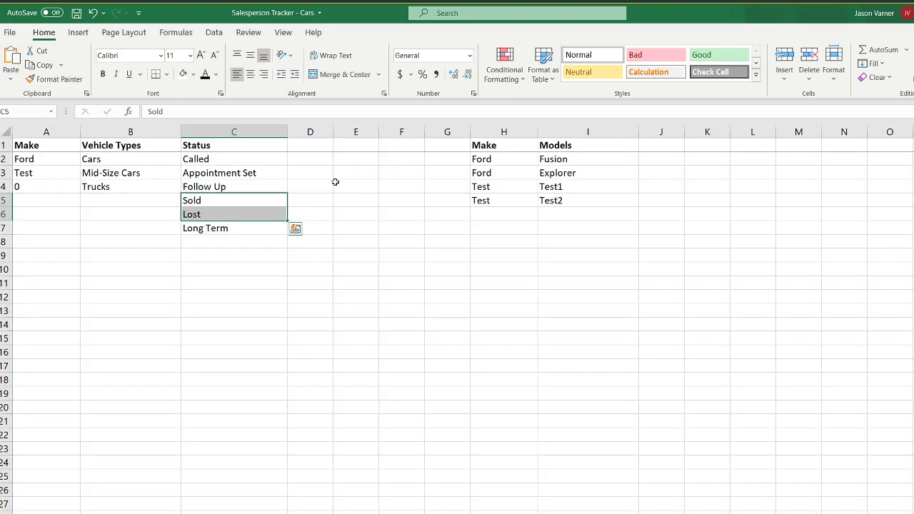
pyautogui.click(214, 159)
pyautogui.click(212, 169)
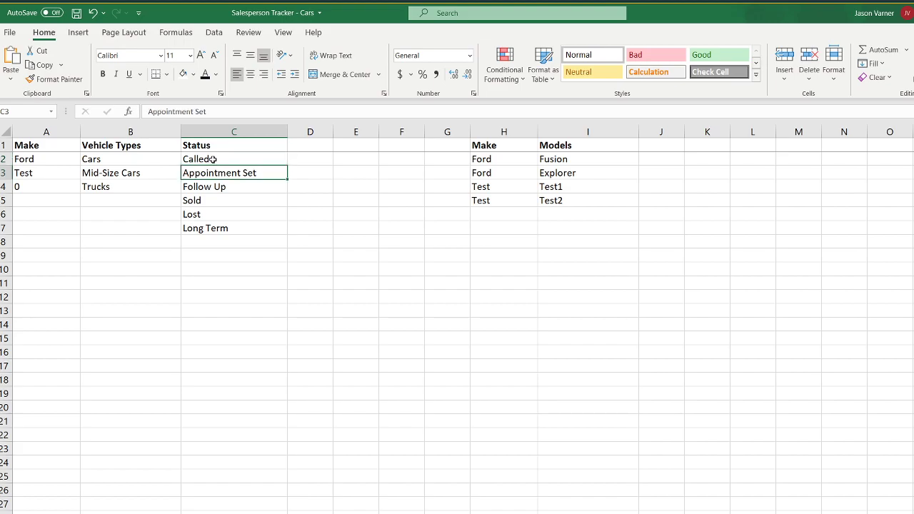
pyautogui.click(213, 158)
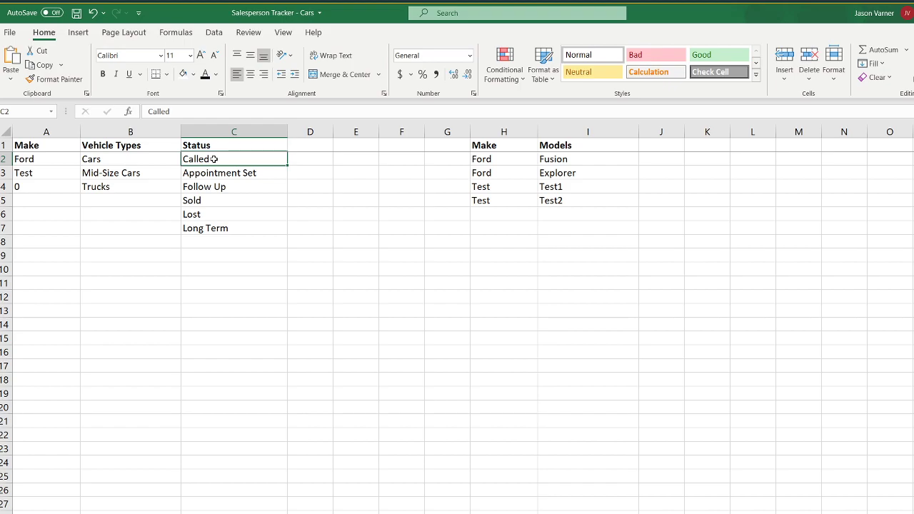
pyautogui.click(218, 174)
pyautogui.click(219, 187)
pyautogui.click(210, 226)
pyautogui.moveTo(209, 202); pyautogui.dragTo(211, 215)
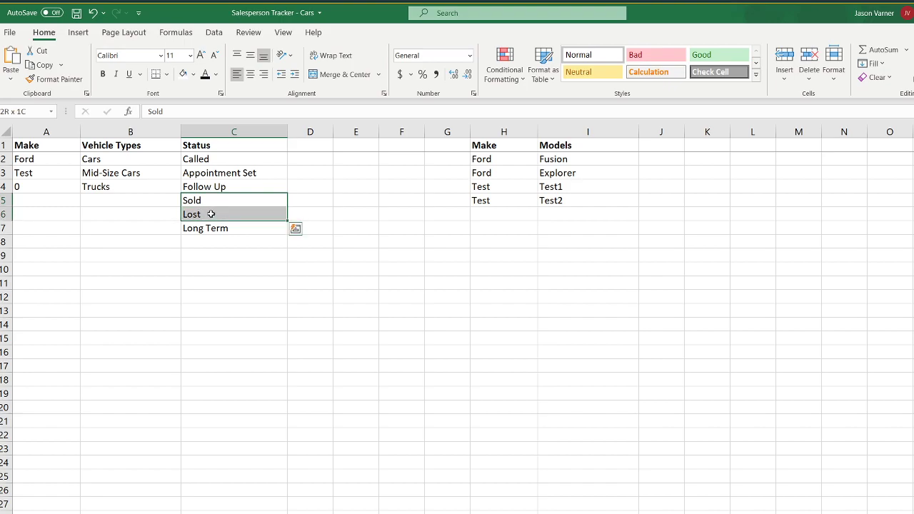
pyautogui.click(218, 159)
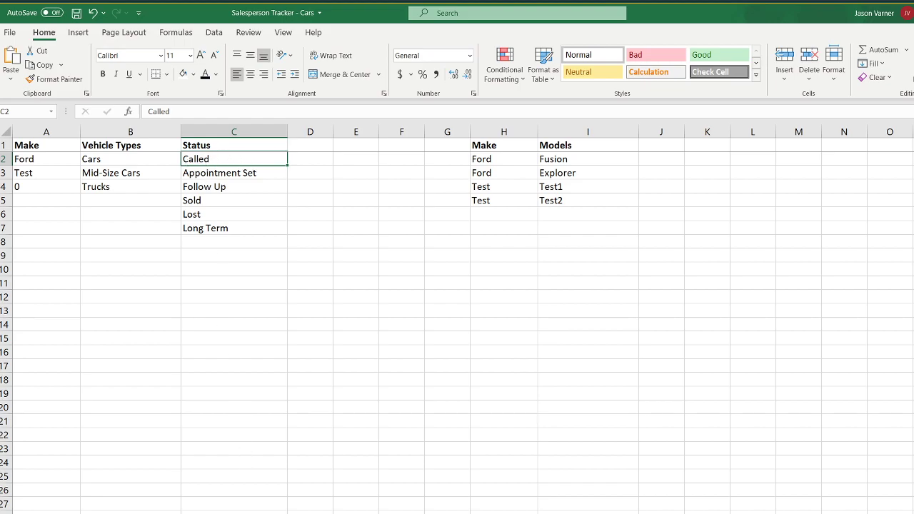
pyautogui.click(235, 172)
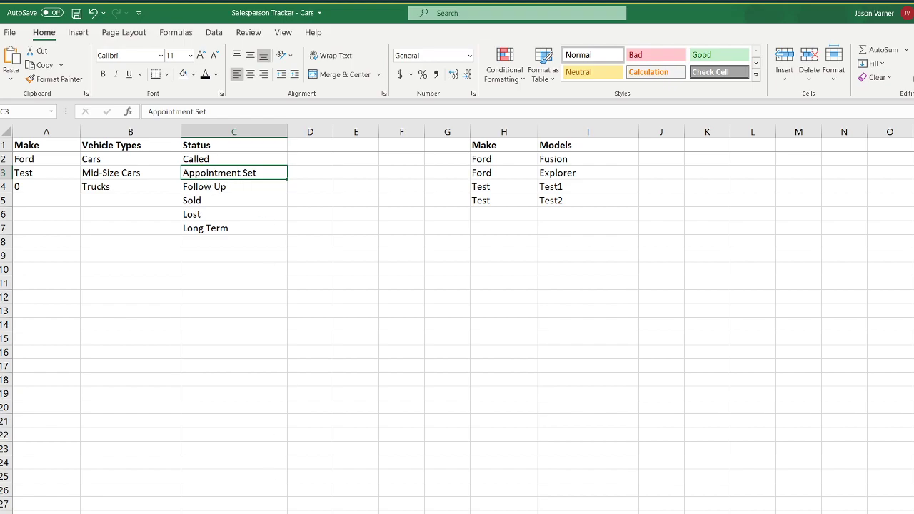
pyautogui.click(216, 186)
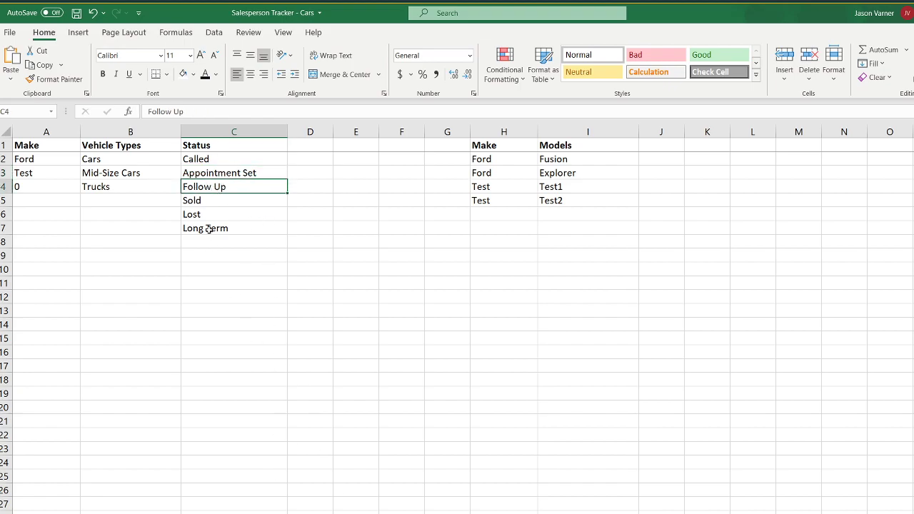
pyautogui.moveTo(216, 203); pyautogui.dragTo(217, 210)
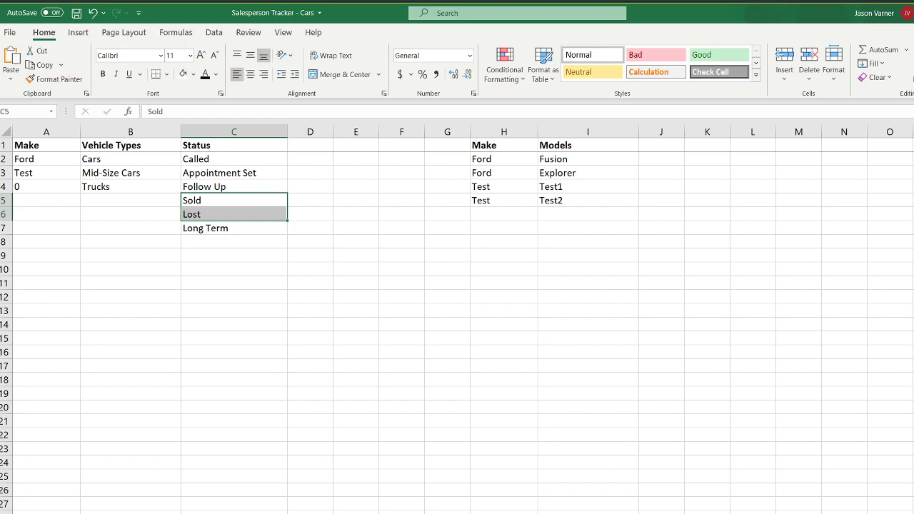
# Step: Duplicate the Long Term pipeline sheet within the workbook and rename the copy for the Sold status
pyautogui.hotkey('ctrl', 'pageup')
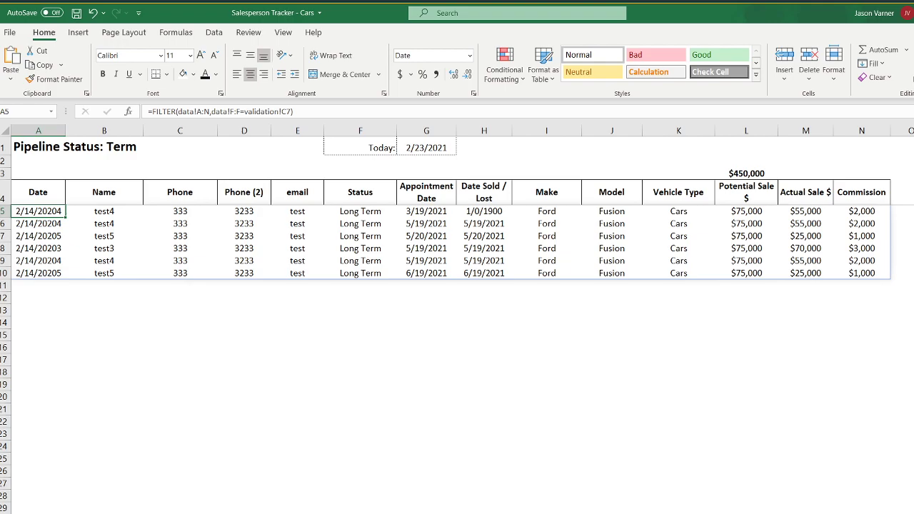
pyautogui.rightClick(378, 513)
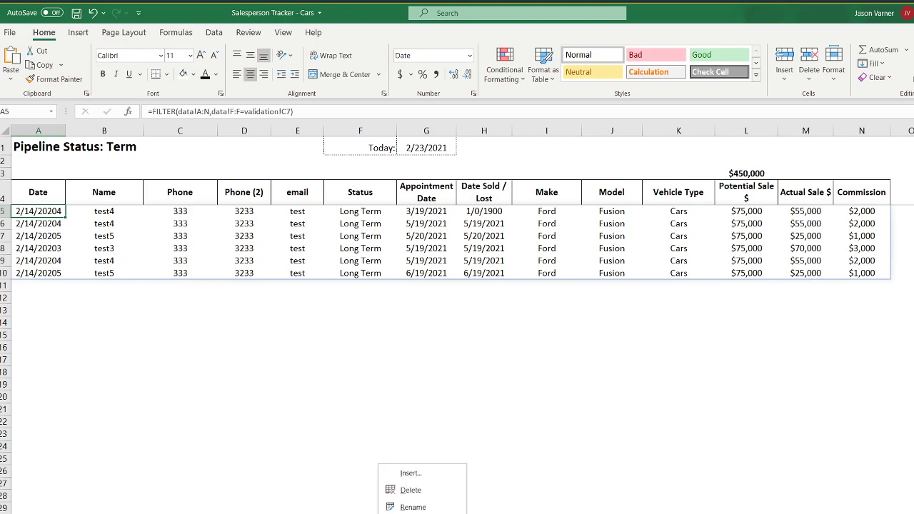
pyautogui.click(421, 513)
pyautogui.scroll(-2, 433, 511)
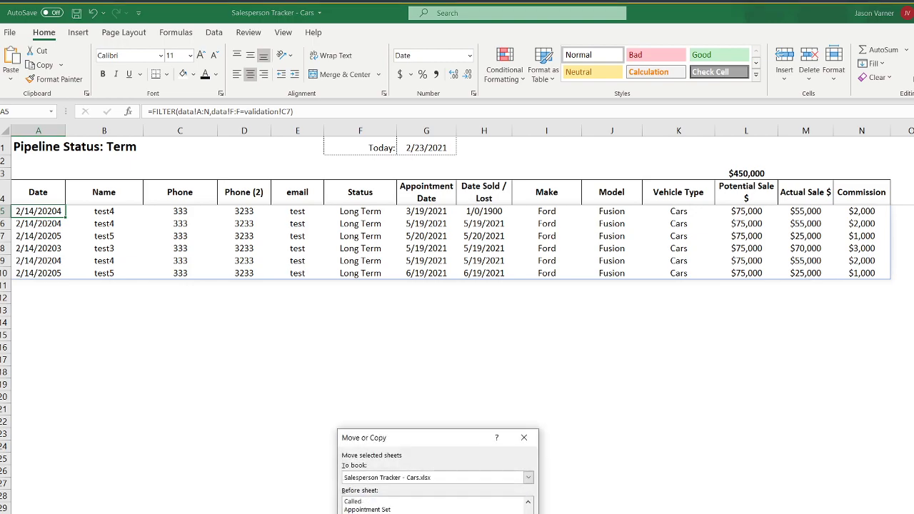
pyautogui.press('Return')
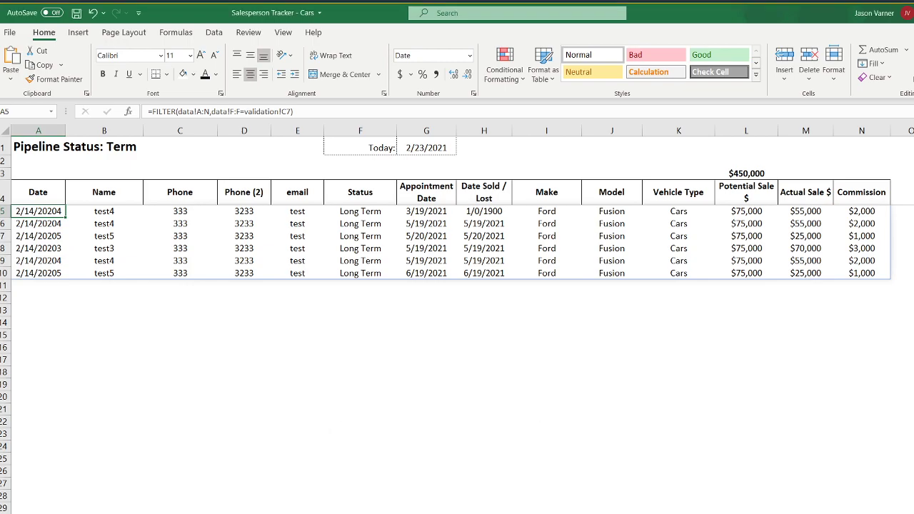
pyautogui.rightClick(439, 513)
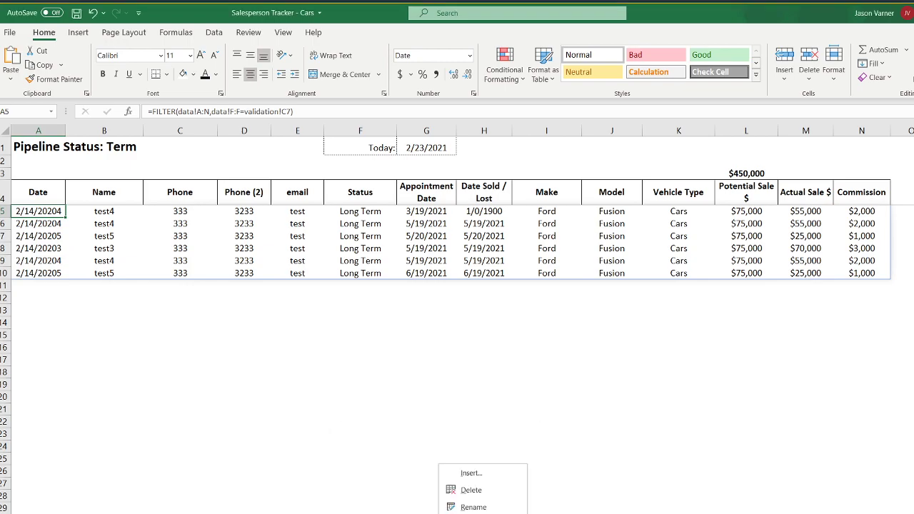
pyautogui.click(480, 505)
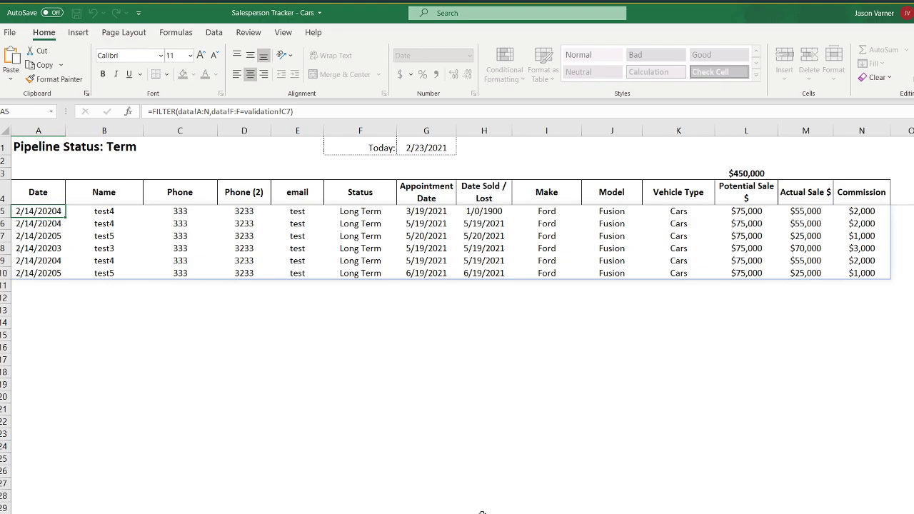
pyautogui.press('Return')
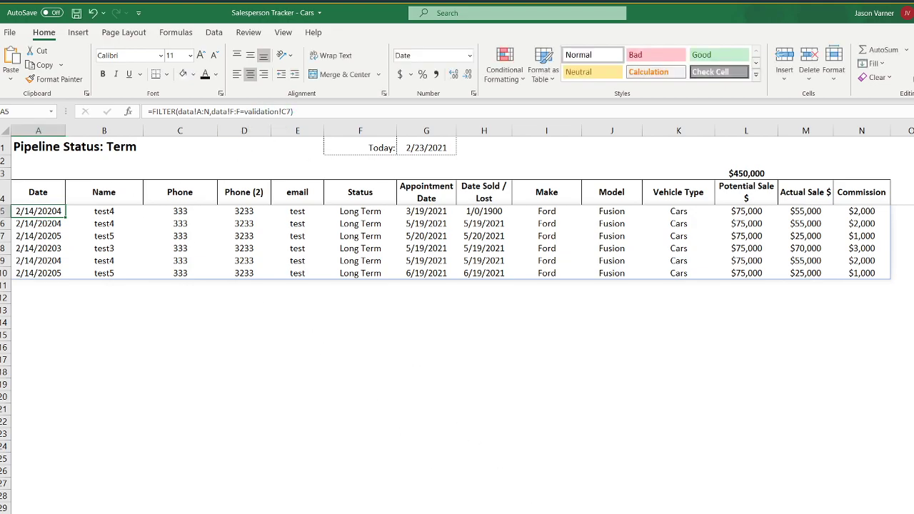
# Step: Check the Sold and Lost cells in the validation list and point the copied sheet's A5 FILTER criterion to validation!C5
pyautogui.click(532, 513)
pyautogui.click(215, 200)
pyautogui.click(209, 214)
pyautogui.click(403, 511)
pyautogui.click(294, 112)
pyautogui.press('BackSpace')
pyautogui.write('5')
pyautogui.press('Return')
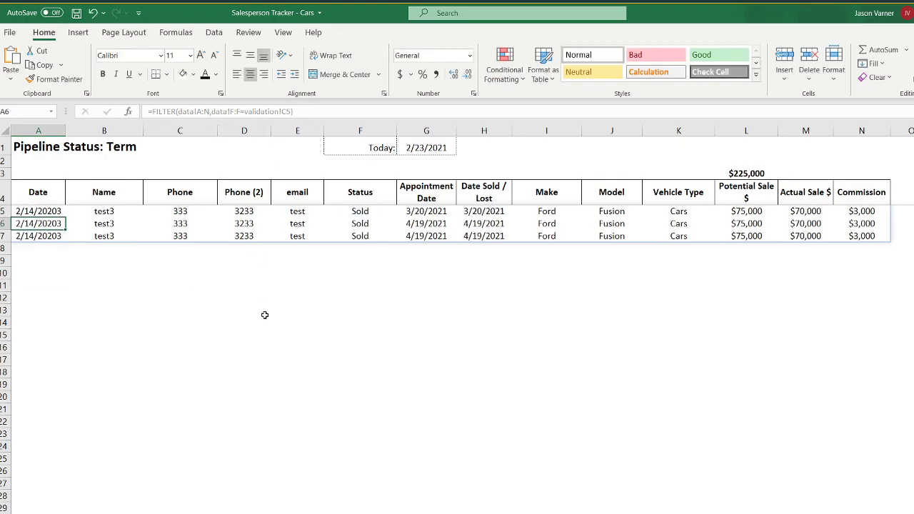
# Step: Extend the Potential Sale total formula in L3 across the Actual Sale and Commission columns, and check the resulting SUM formulas
pyautogui.click(263, 325)
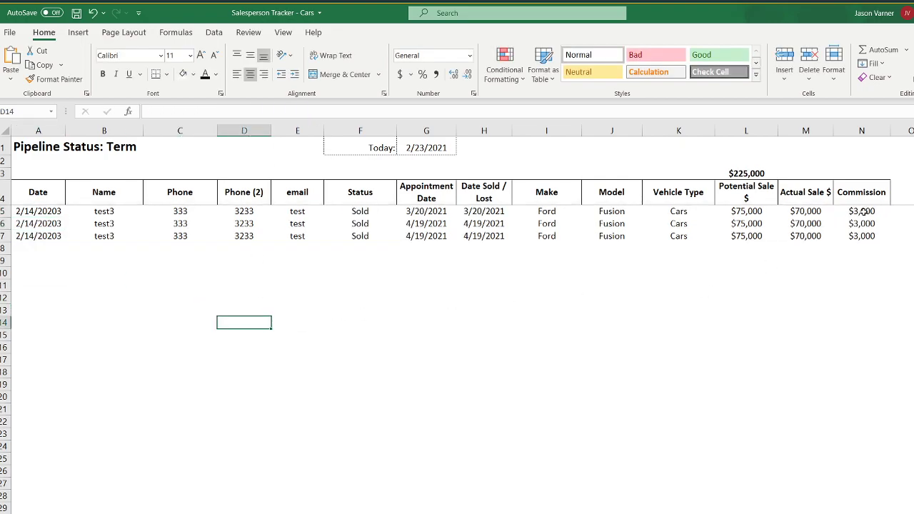
pyautogui.click(757, 173)
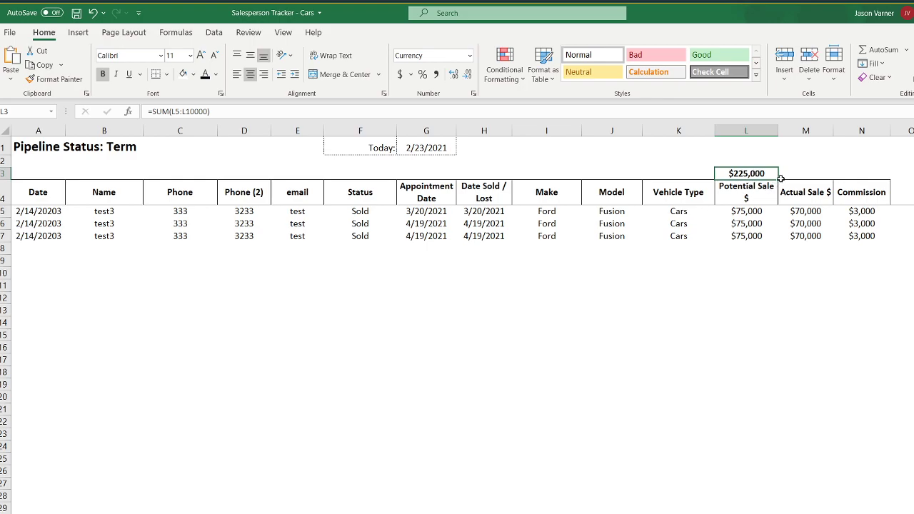
pyautogui.moveTo(781, 178); pyautogui.dragTo(873, 178)
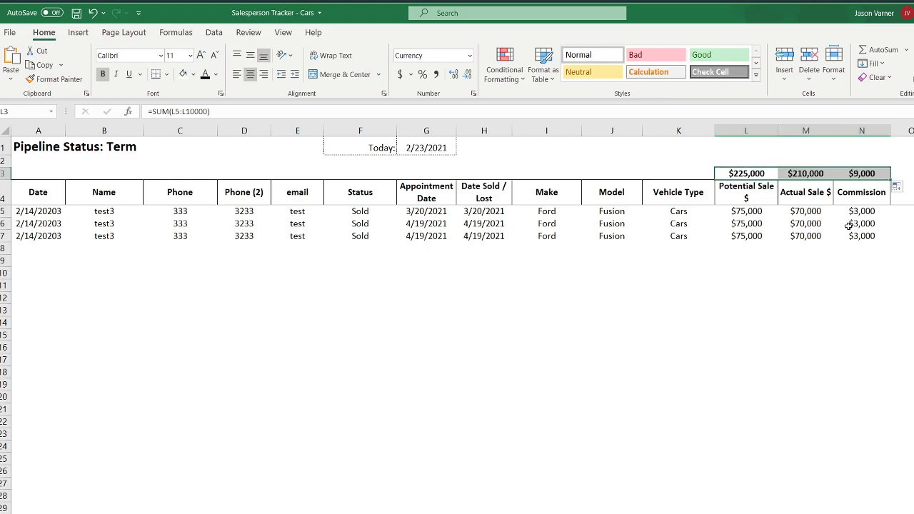
pyautogui.click(669, 482)
pyautogui.click(794, 170)
pyautogui.click(861, 173)
pyautogui.click(800, 173)
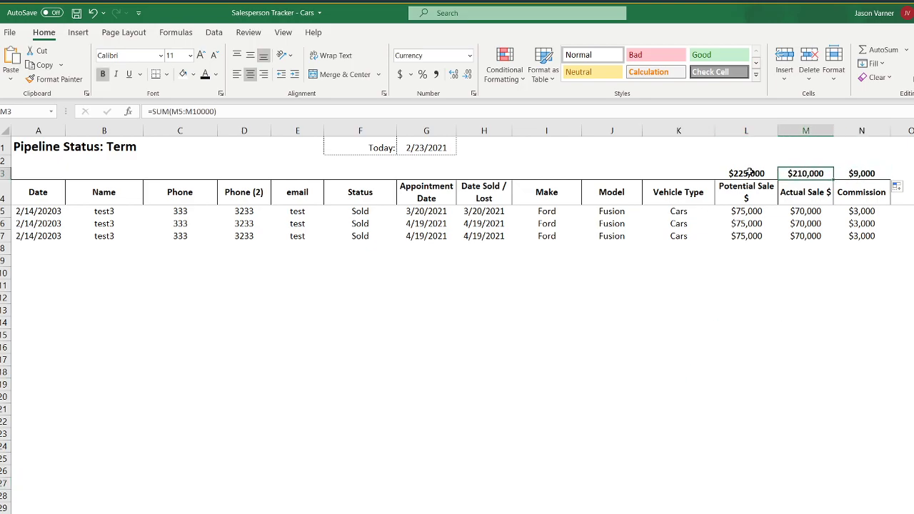
pyautogui.click(750, 174)
pyautogui.click(777, 307)
pyautogui.click(762, 406)
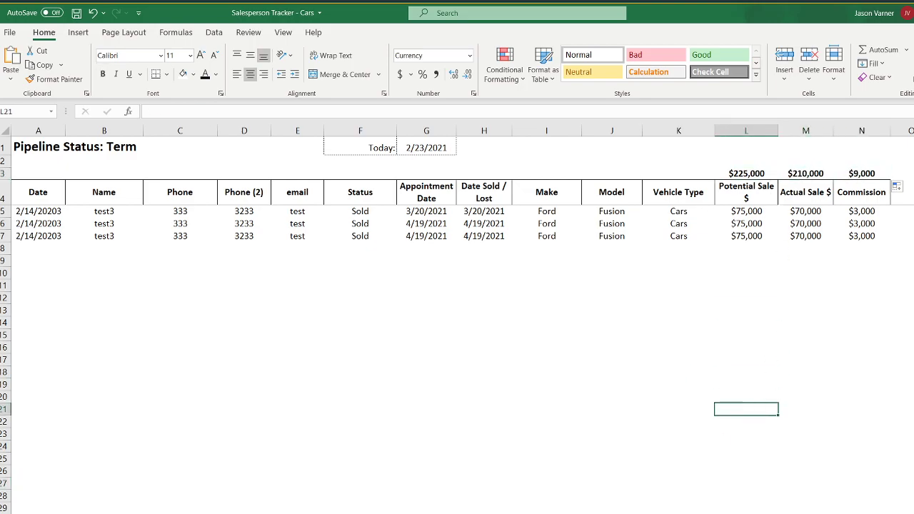
# Step: Duplicate the Sold pipeline sheet within the workbook and rename the copy for the Lost status
pyautogui.rightClick(413, 513)
pyautogui.click(454, 512)
pyautogui.click(429, 513)
pyautogui.click(490, 513)
pyautogui.rightClick(457, 513)
pyautogui.click(475, 507)
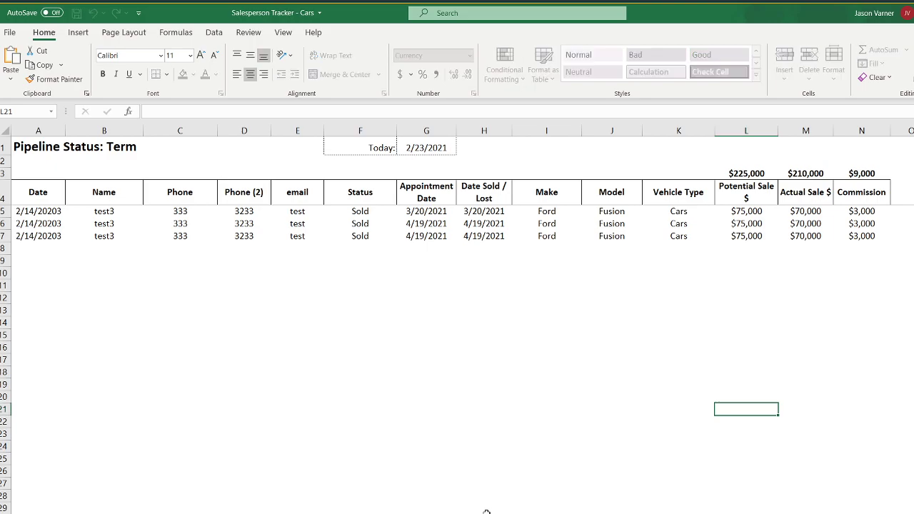
pyautogui.press('Return')
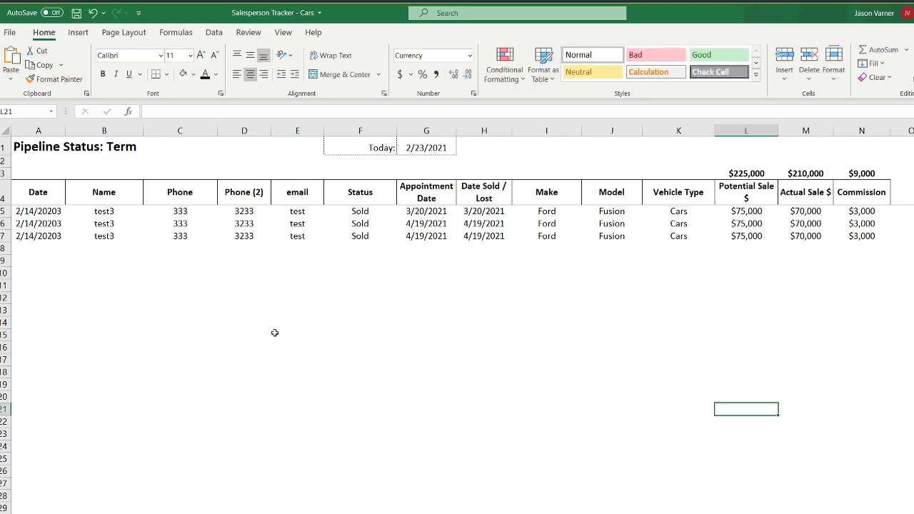
# Step: Change the new sheet's A5 FILTER criterion to validation!C6 so it lists Lost records
pyautogui.click(46, 215)
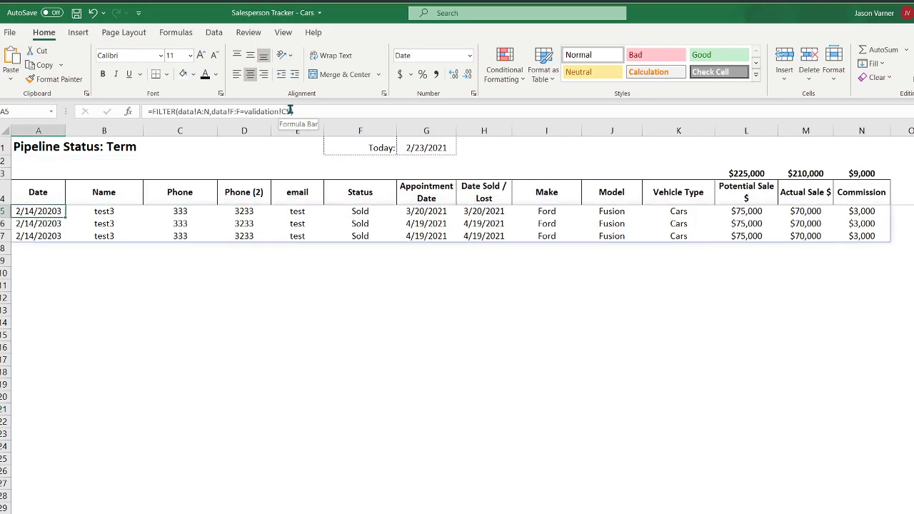
pyautogui.click(289, 111)
pyautogui.press('BackSpace')
pyautogui.write('6')
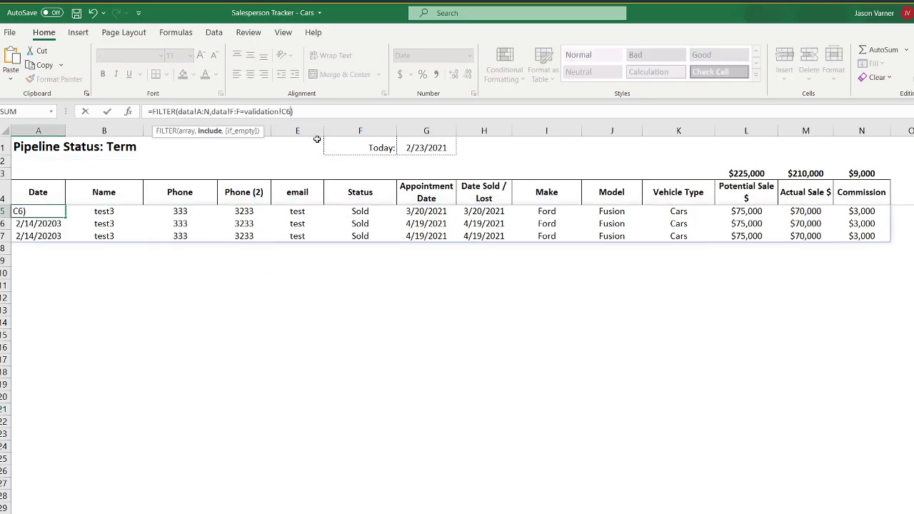
pyautogui.press('Return')
pyautogui.click(450, 384)
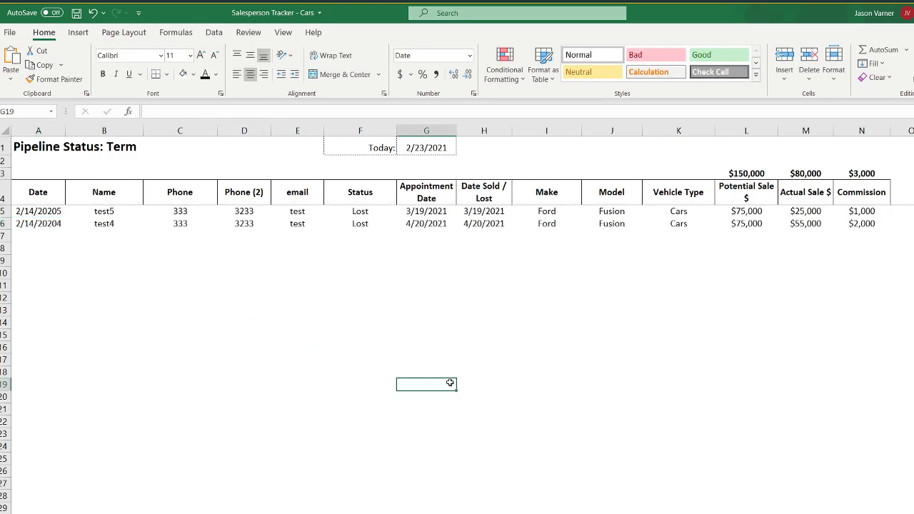
# Step: Change the title in A1 of the Lost sheet to "Pipeline Status: Lost"
pyautogui.click(32, 147)
pyautogui.moveTo(204, 112); pyautogui.dragTo(265, 110)
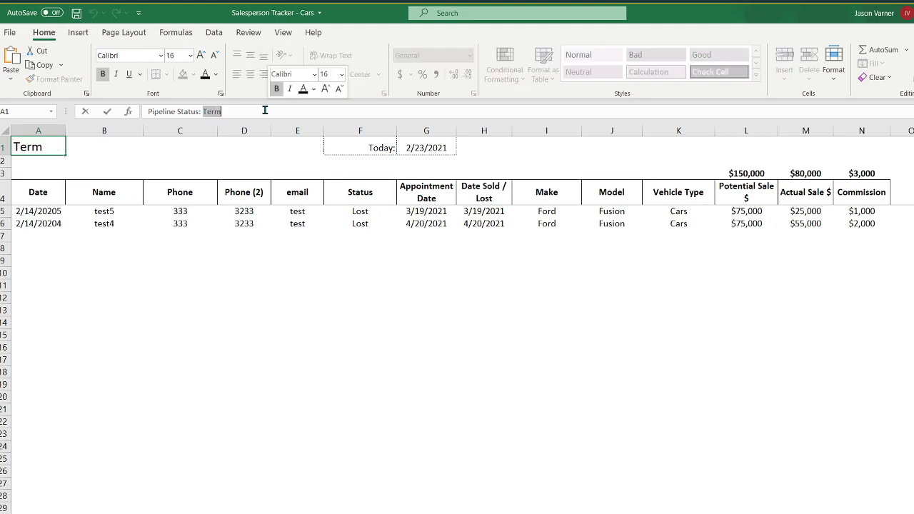
pyautogui.write('Lost')
pyautogui.press('Return')
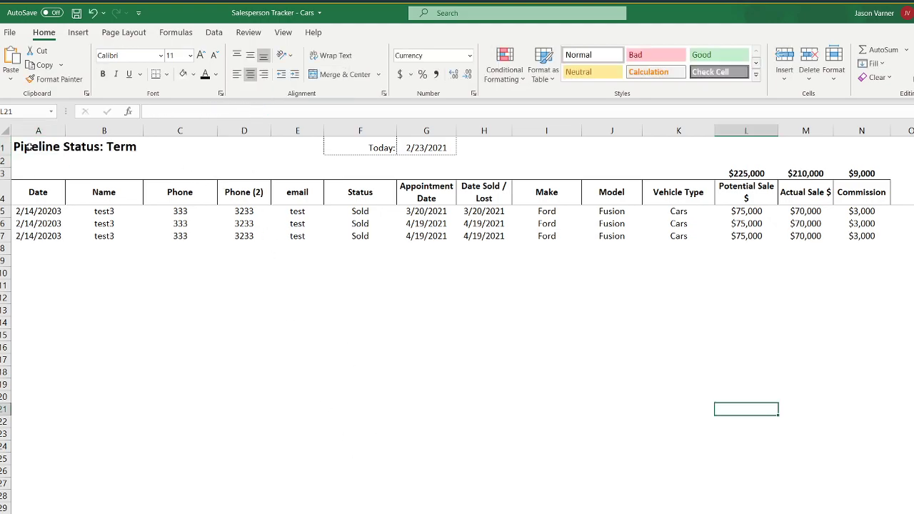
# Step: Change the title in A1 of the Sold sheet to "Pipeline Status: Sold"
pyautogui.click(29, 147)
pyautogui.moveTo(203, 111); pyautogui.dragTo(223, 112)
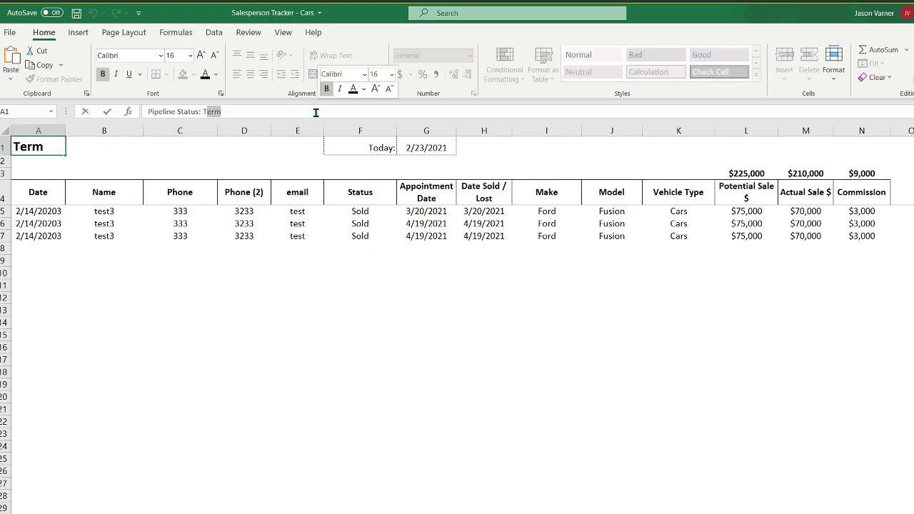
pyautogui.press('BackSpace')
pyautogui.write('Sold')
pyautogui.press('Return')
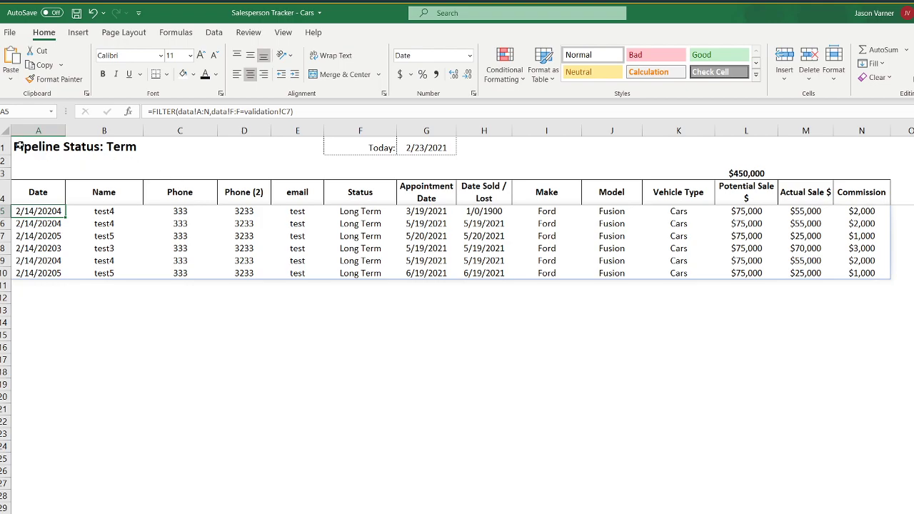
# Step: Change the title in A1 of the Long Term sheet to "Pipeline Status: Long Term"
pyautogui.click(20, 145)
pyautogui.click(204, 111)
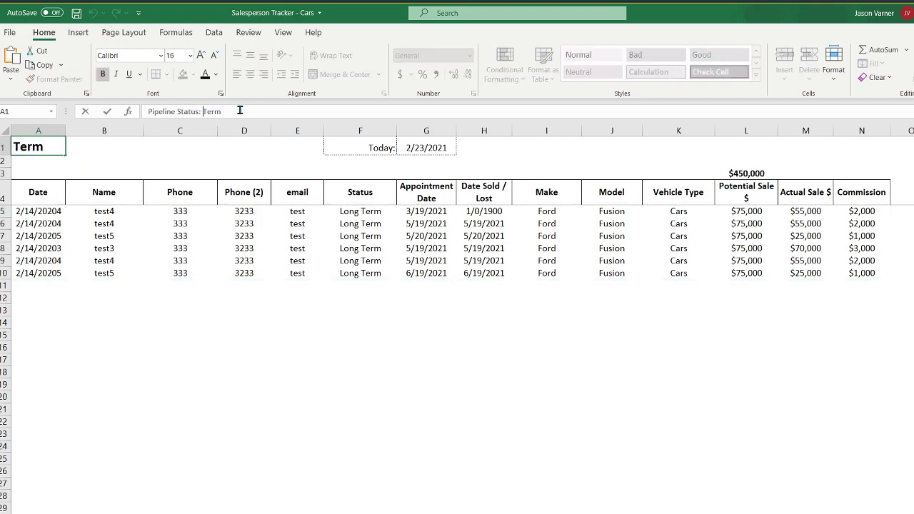
pyautogui.write('Long')
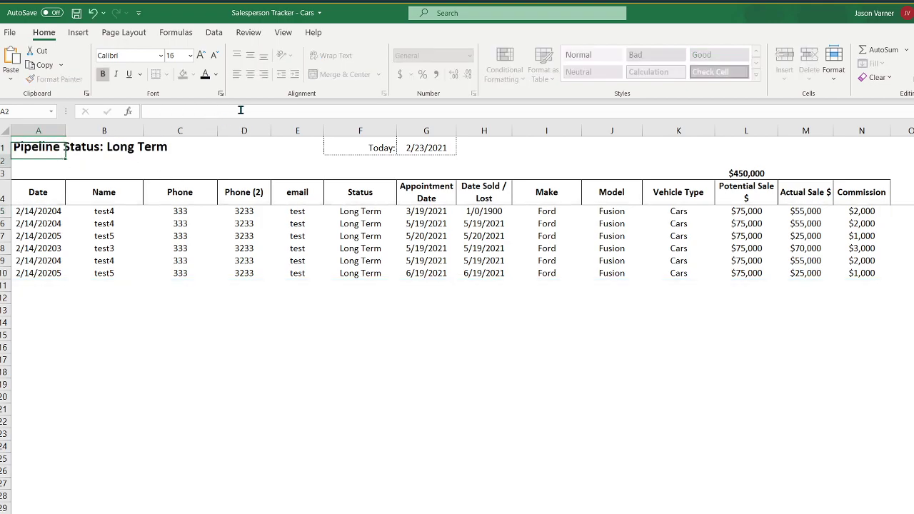
pyautogui.press('Return')
# Step: Check the titles on the Follow Up, Called and Appointment Set pipeline sheets
pyautogui.hotkey('ctrl', 'pageup')
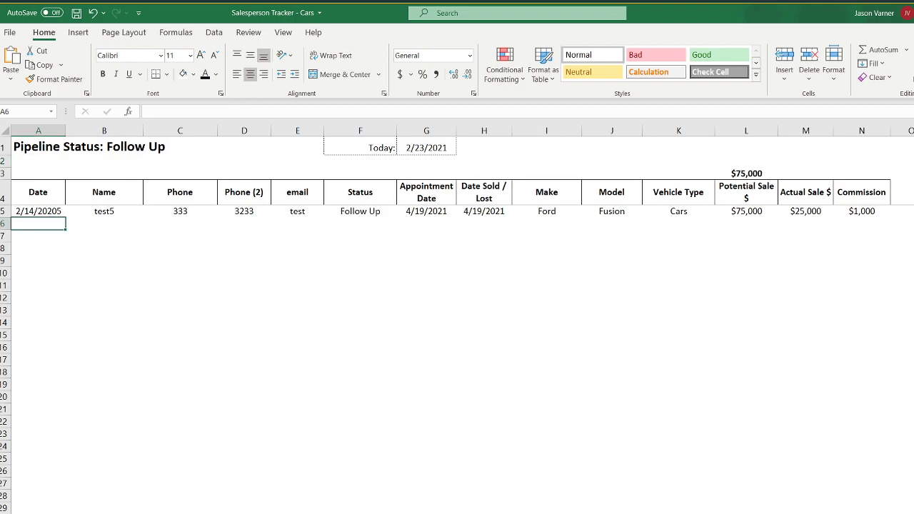
pyautogui.hotkey('ctrl', 'pageup')
pyautogui.hotkey('ctrl', 'pageup')
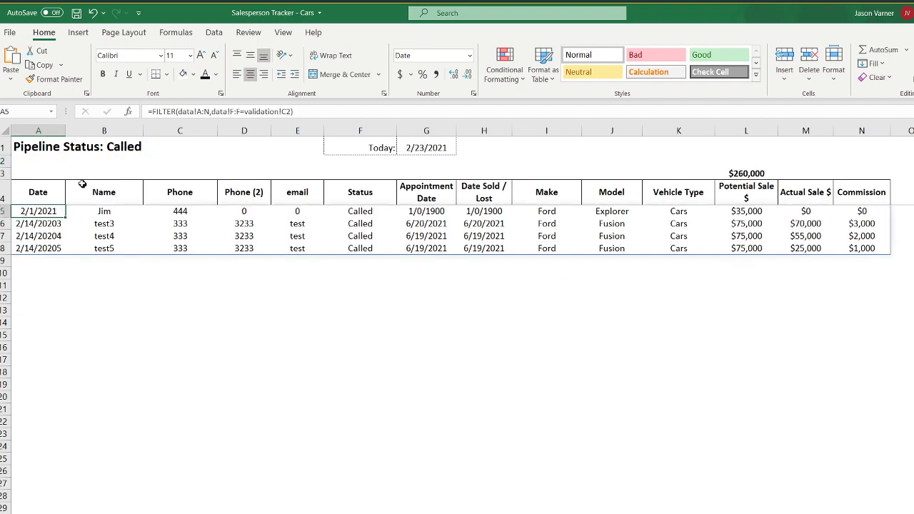
pyautogui.click(22, 146)
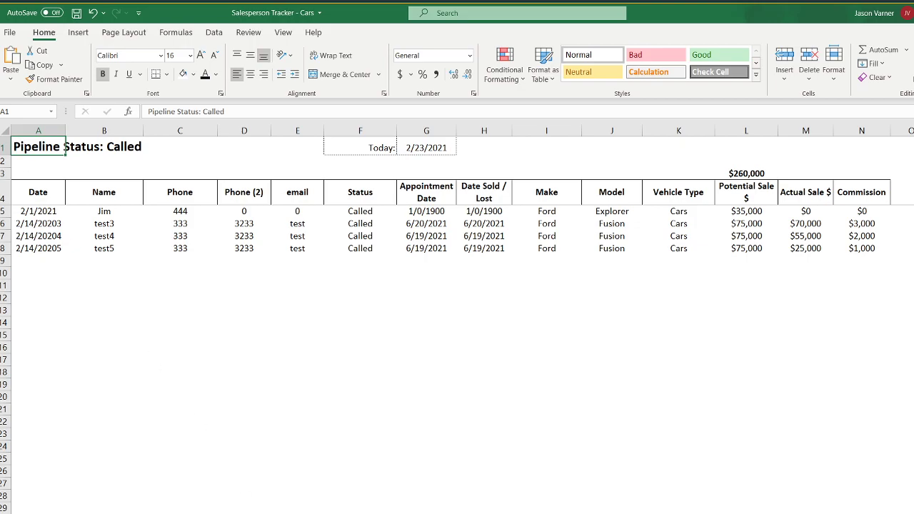
pyautogui.hotkey('ctrl', 'pagedown')
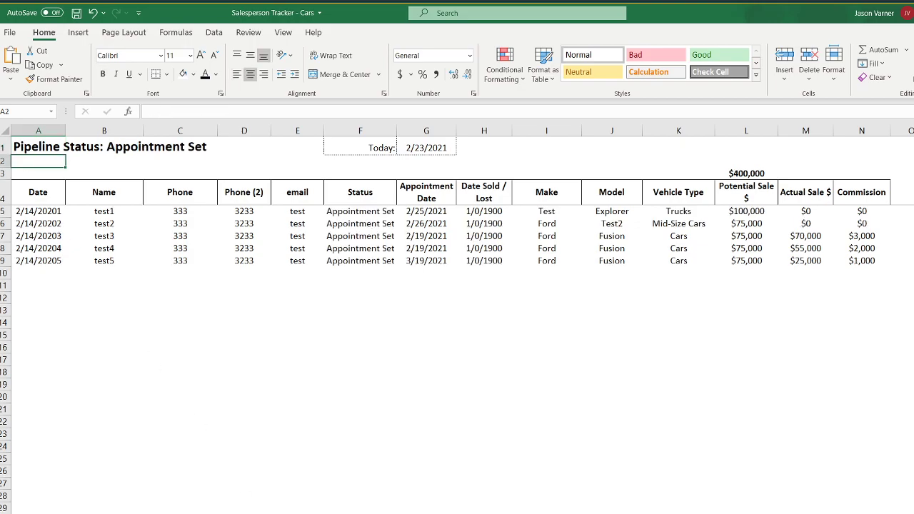
# Step: Review the Status list on the validation sheet, focusing on Called, Appointment Set and Follow Up in C2:C4
pyautogui.hotkey('ctrl', 'pagedown')
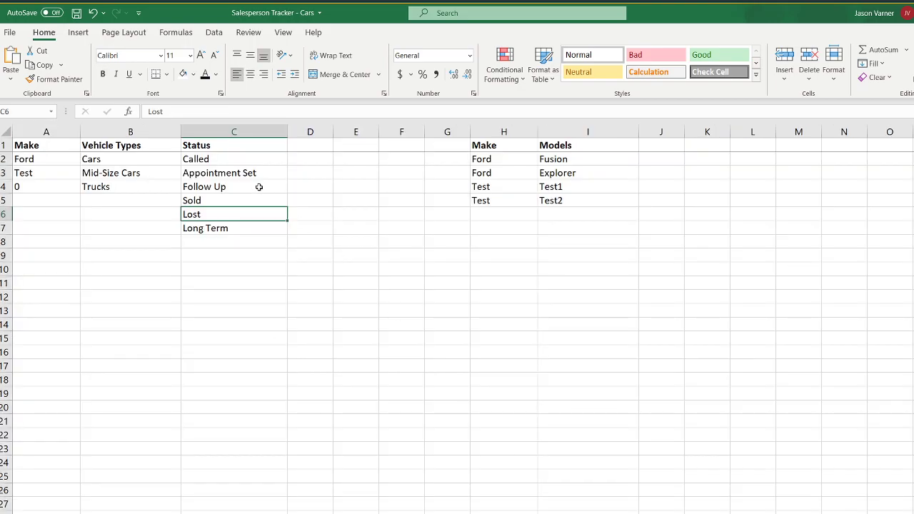
pyautogui.click(210, 160)
pyautogui.click(218, 173)
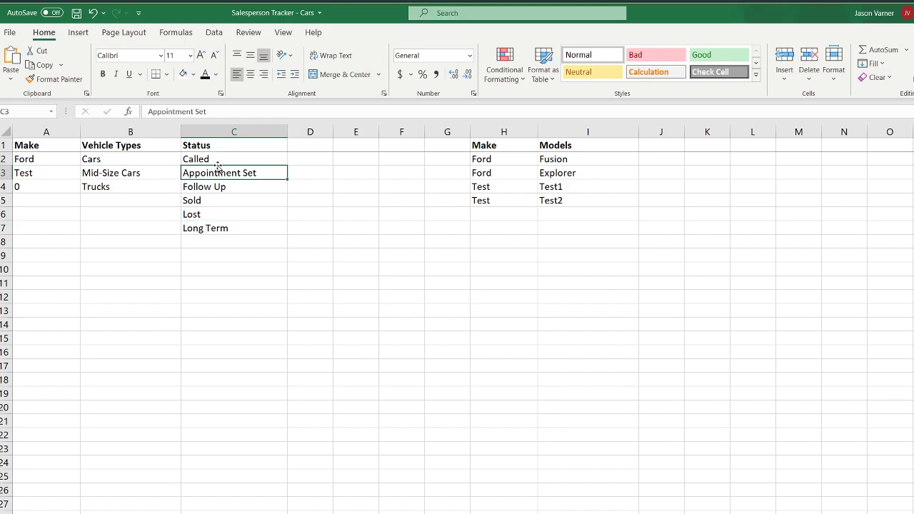
pyautogui.click(214, 160)
pyautogui.click(215, 173)
pyautogui.click(214, 186)
pyautogui.click(221, 160)
pyautogui.click(221, 173)
pyautogui.click(220, 187)
pyautogui.click(214, 160)
pyautogui.moveTo(214, 160); pyautogui.dragTo(214, 187)
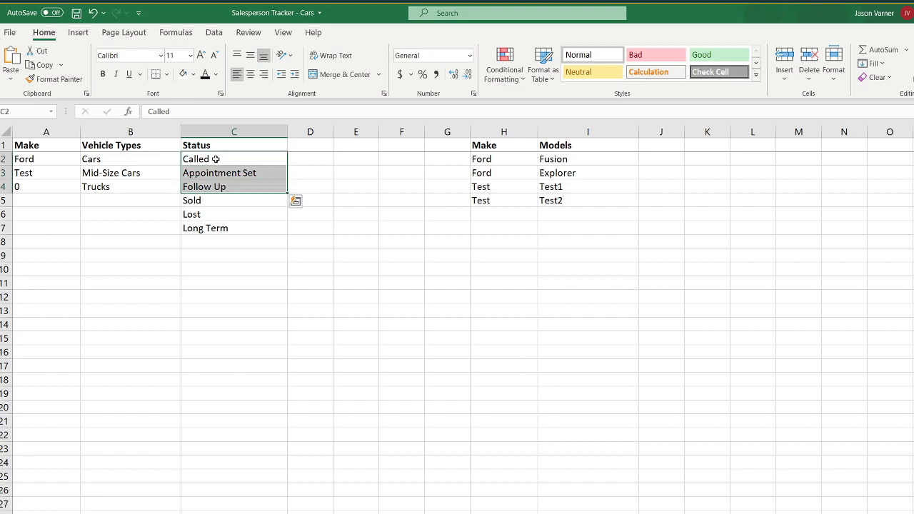
pyautogui.click(216, 159)
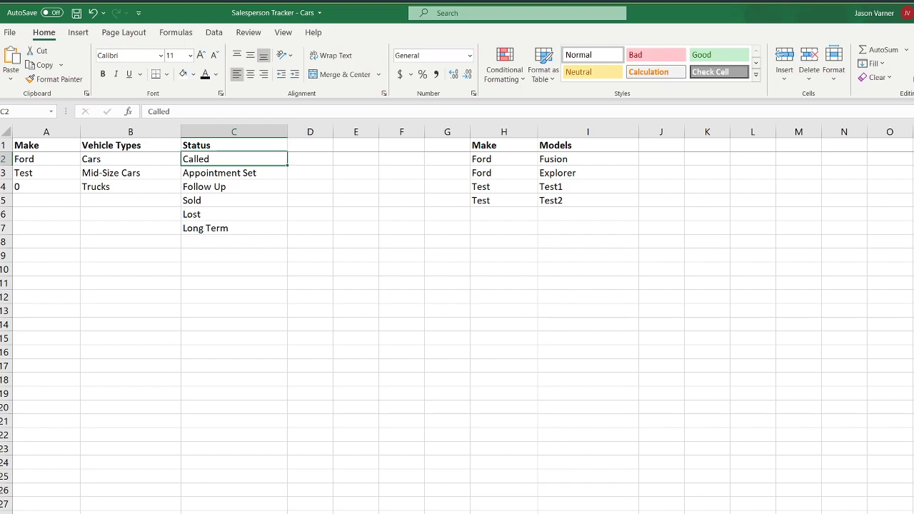
pyautogui.click(216, 176)
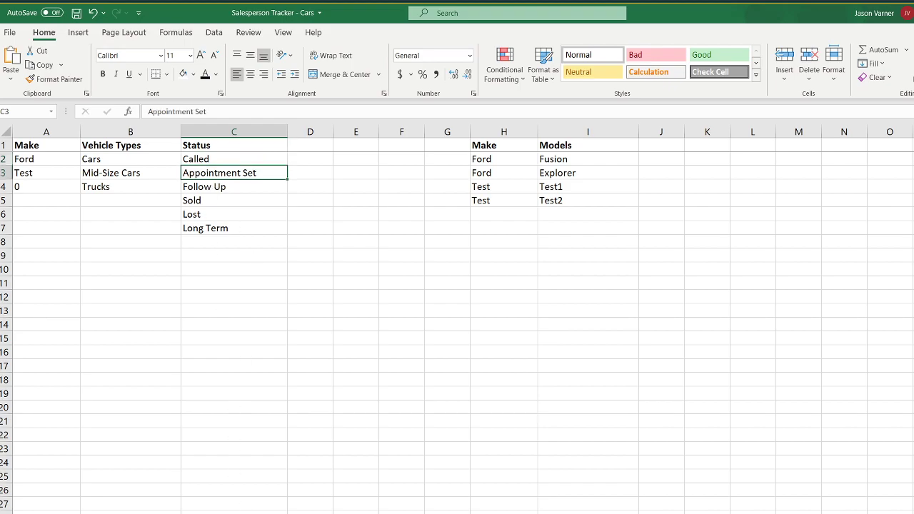
pyautogui.click(211, 186)
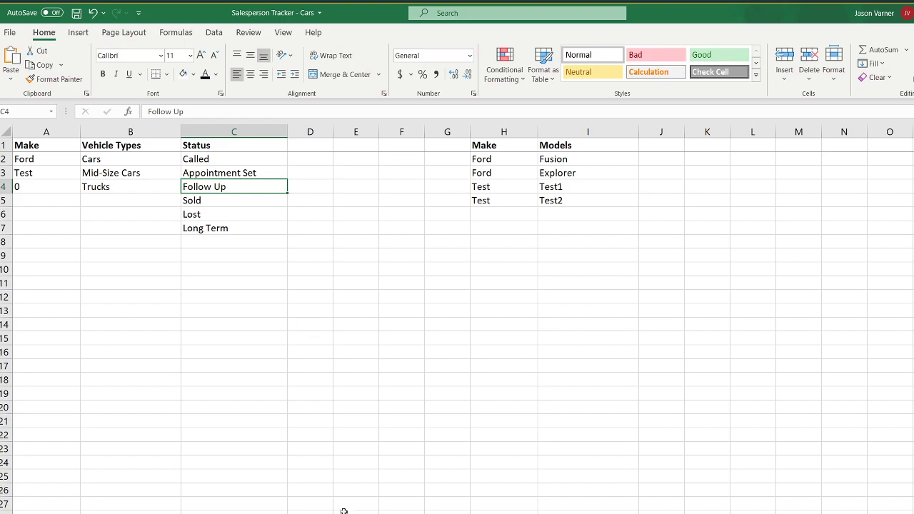
# Step: Look through the Long Term, Upcoming Appointments, data and Follow Up sheets
pyautogui.hotkey('ctrl', 'pageup')
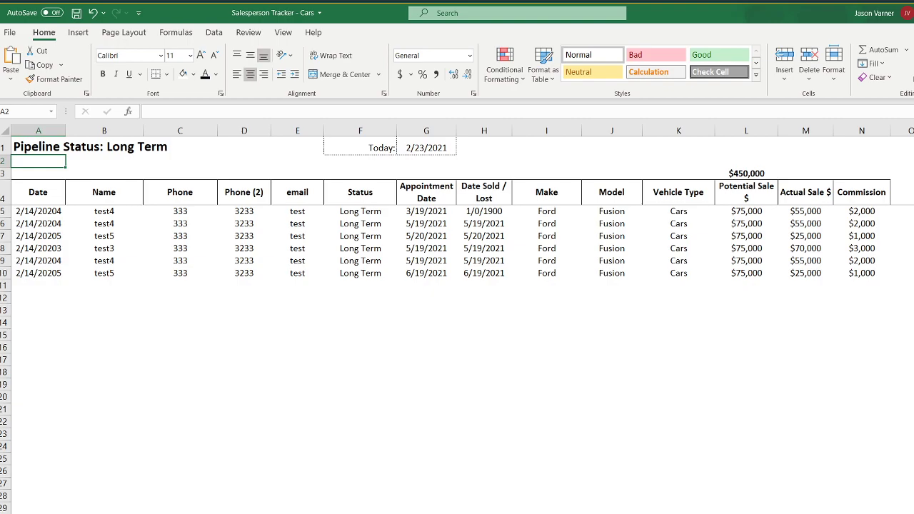
pyautogui.hotkey('ctrl', 'pageup')
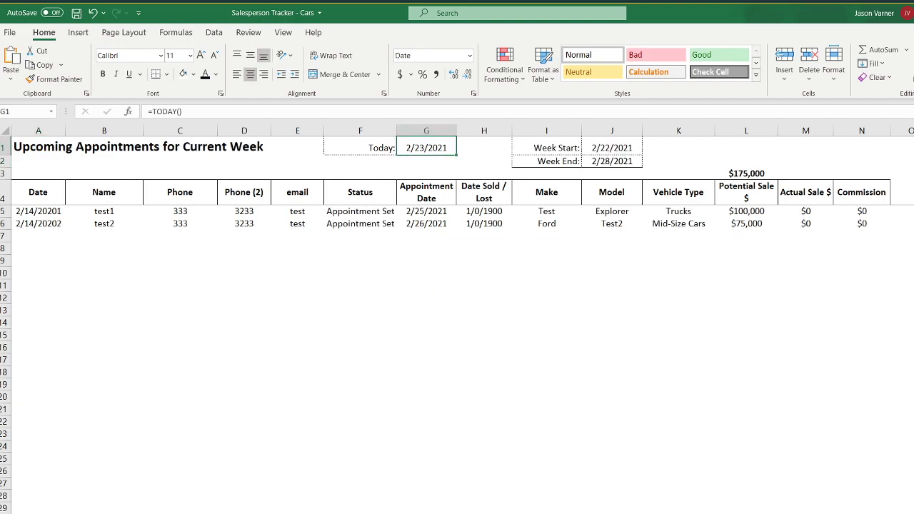
pyautogui.hotkey('ctrl', 'pageup')
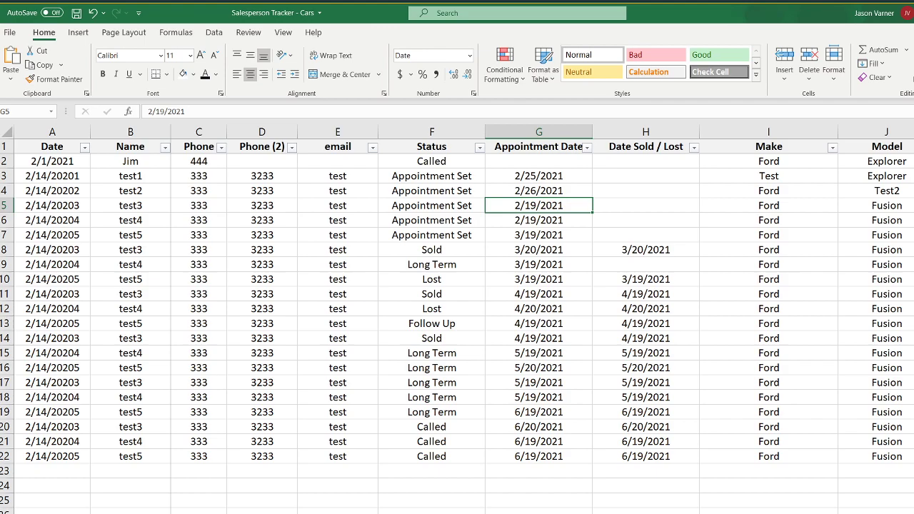
pyautogui.hotkey('ctrl', 'pagedown')
pyautogui.hotkey('ctrl', 'pagedown')
pyautogui.hotkey('ctrl', 'pagedown')
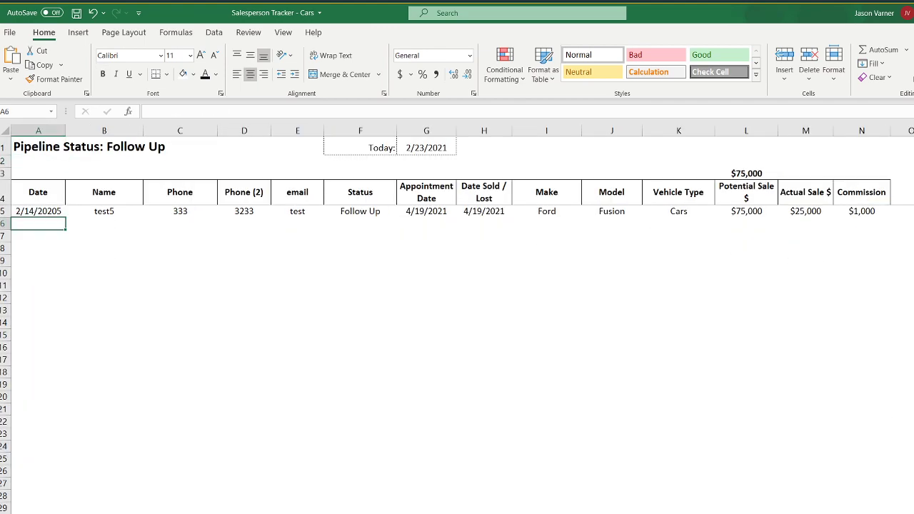
# Step: On the Monthly Stats sheet, set the starting month in B8 to 1/1/2020
pyautogui.hotkey('ctrl', 'pagedown')
pyautogui.hotkey('ctrl', 'pagedown')
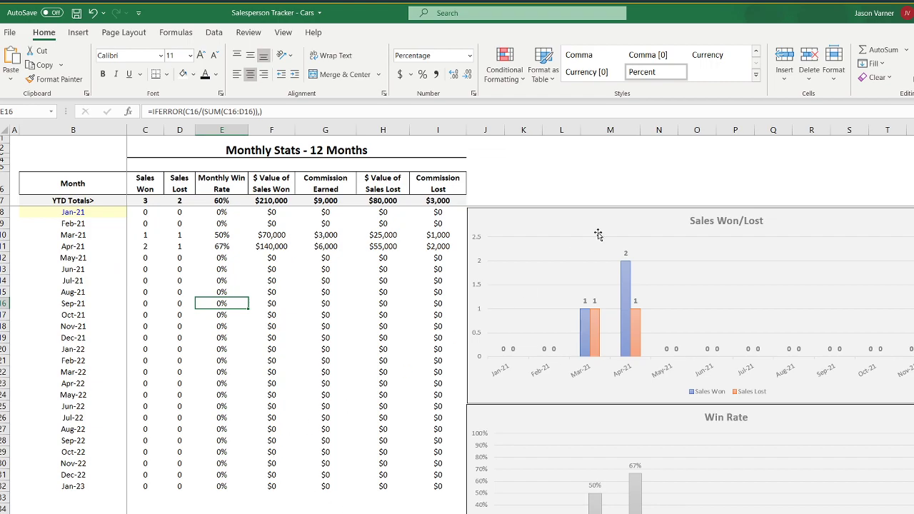
pyautogui.moveTo(77, 212); pyautogui.dragTo(114, 489)
pyautogui.click(80, 213)
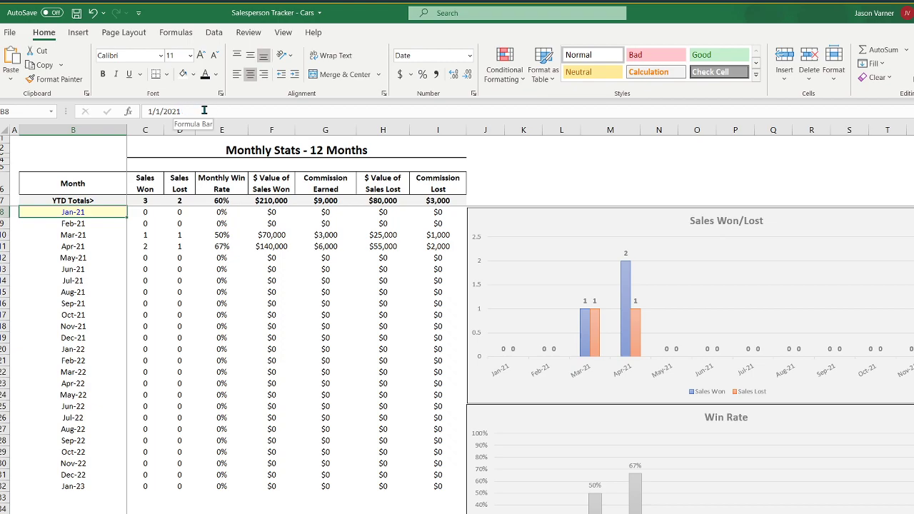
pyautogui.moveTo(178, 113); pyautogui.dragTo(190, 113)
pyautogui.write('0')
pyautogui.press('Return')
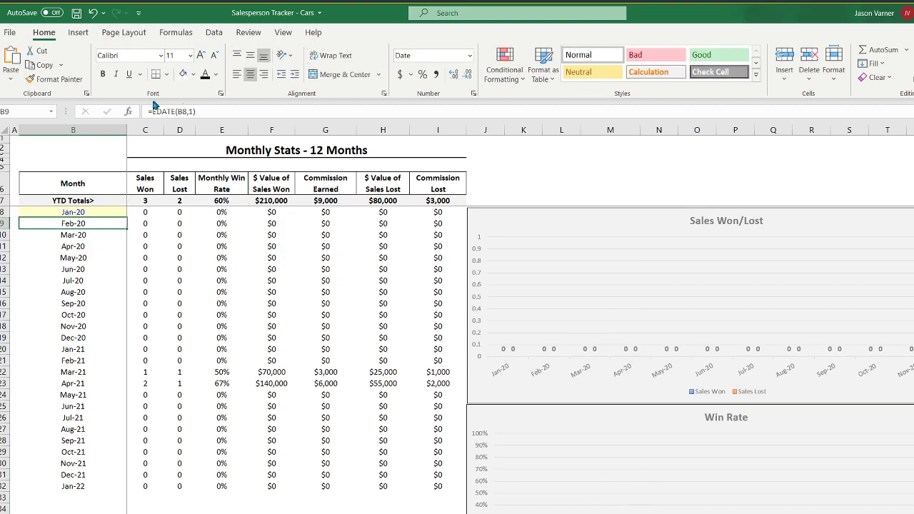
# Step: Try 1/1/2022 as the starting month in B8, and undo that change
pyautogui.click(81, 211)
pyautogui.moveTo(178, 110); pyautogui.dragTo(220, 108)
pyautogui.write('2')
pyautogui.press('Return')
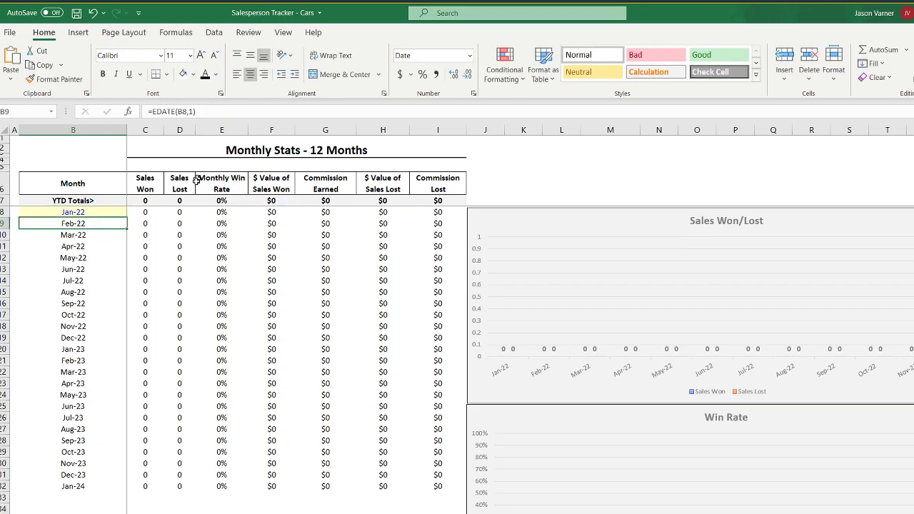
pyautogui.click(93, 13)
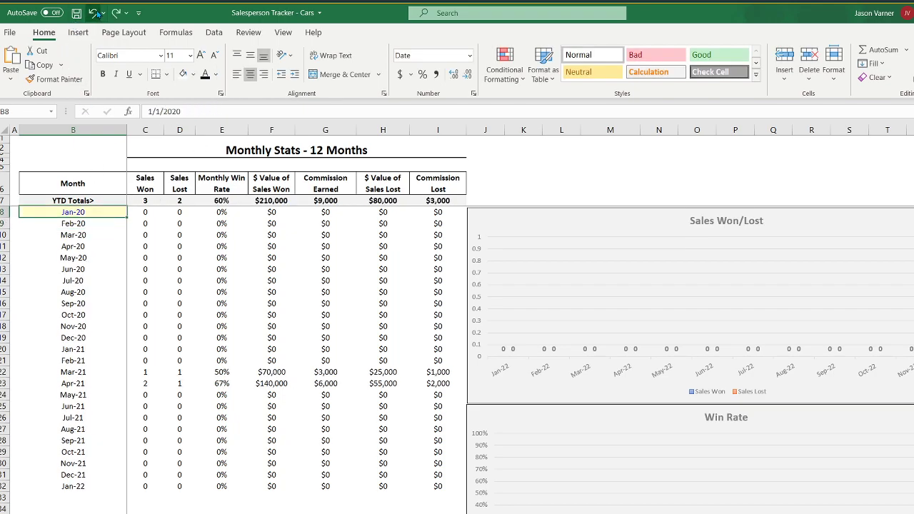
# Step: Examine the Month, Sales Won and Sales Lost columns with their YTD totals, and check the data sheet behind them
pyautogui.moveTo(91, 209); pyautogui.dragTo(100, 486)
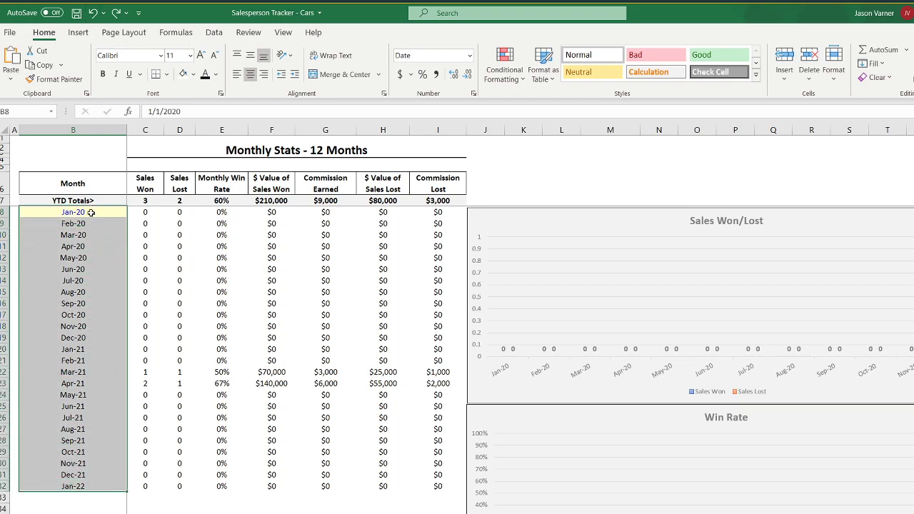
pyautogui.click(91, 212)
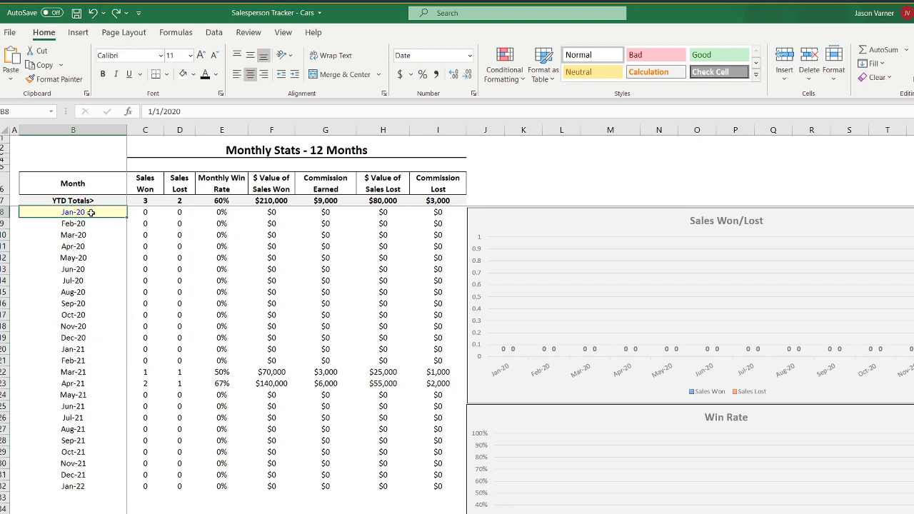
pyautogui.click(146, 187)
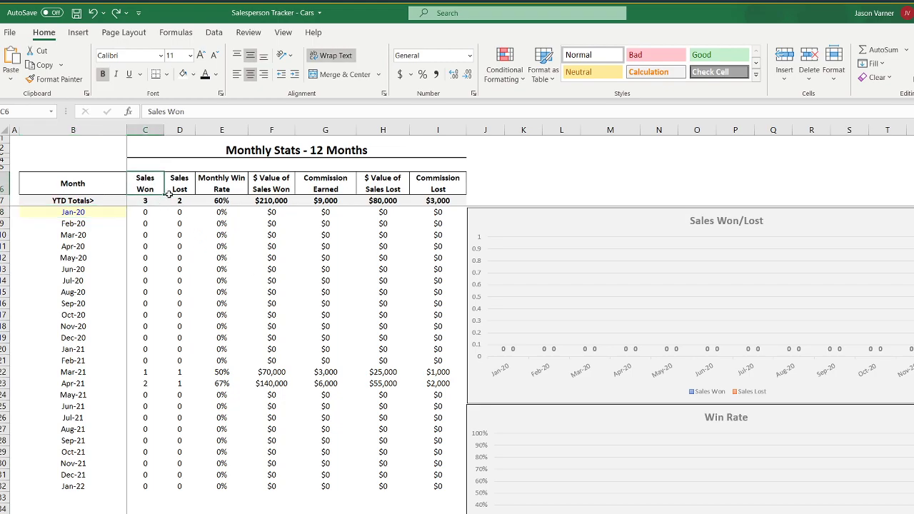
pyautogui.click(172, 184)
pyautogui.click(139, 200)
pyautogui.click(176, 200)
pyautogui.moveTo(143, 211); pyautogui.dragTo(182, 463)
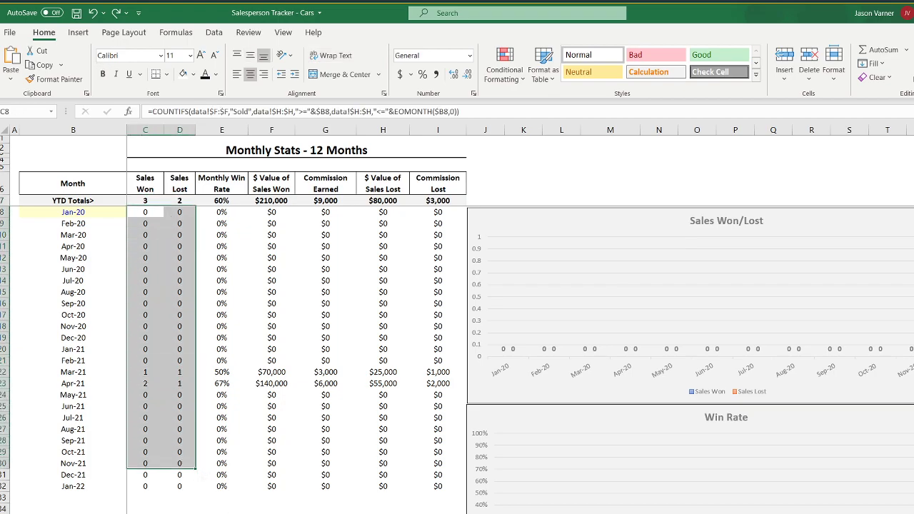
pyautogui.hotkey('ctrl', 'pageup')
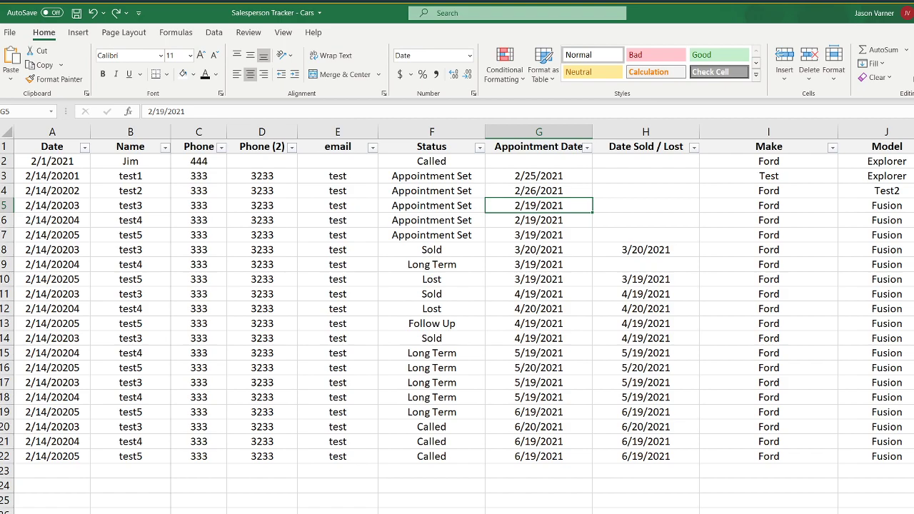
# Step: Examine the Monthly Win Rate column and the YTD win rate formula in E7 on the Monthly Stats sheet
pyautogui.hotkey('ctrl', 'pagedown')
pyautogui.click(224, 190)
pyautogui.moveTo(223, 202); pyautogui.dragTo(221, 407)
pyautogui.click(230, 200)
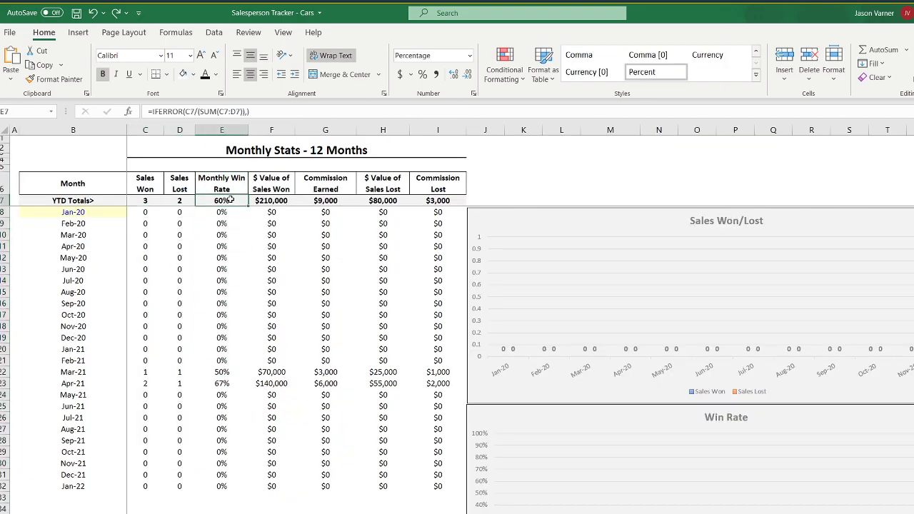
pyautogui.doubleClick(221, 201)
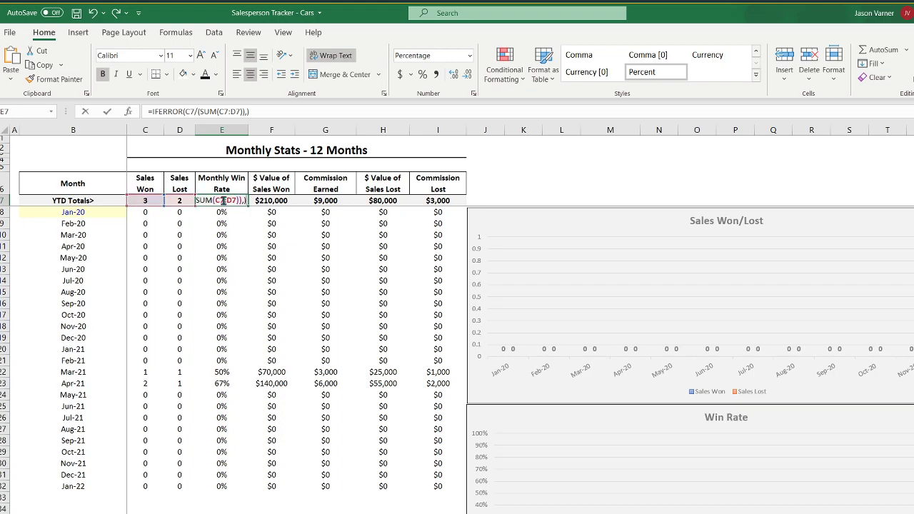
pyautogui.press('Return')
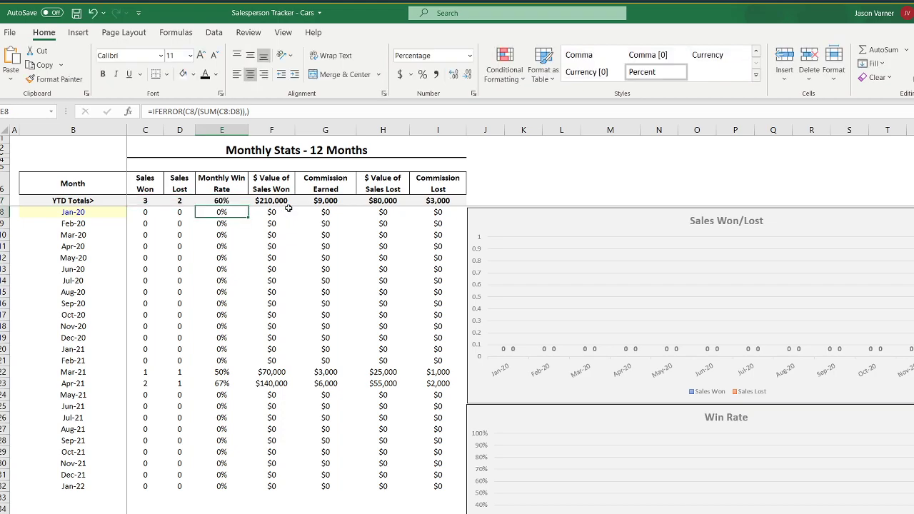
# Step: Inspect the $ Value of Sales Won formulas and their source, the Actual Sale $ column on the data sheet
pyautogui.click(272, 224)
pyautogui.click(270, 280)
pyautogui.click(529, 512)
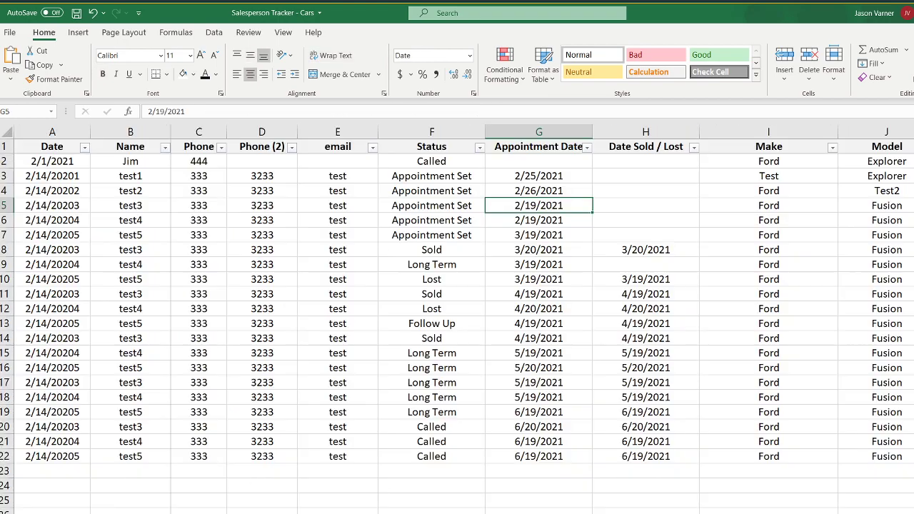
pyautogui.hscroll(7, 582, 167)
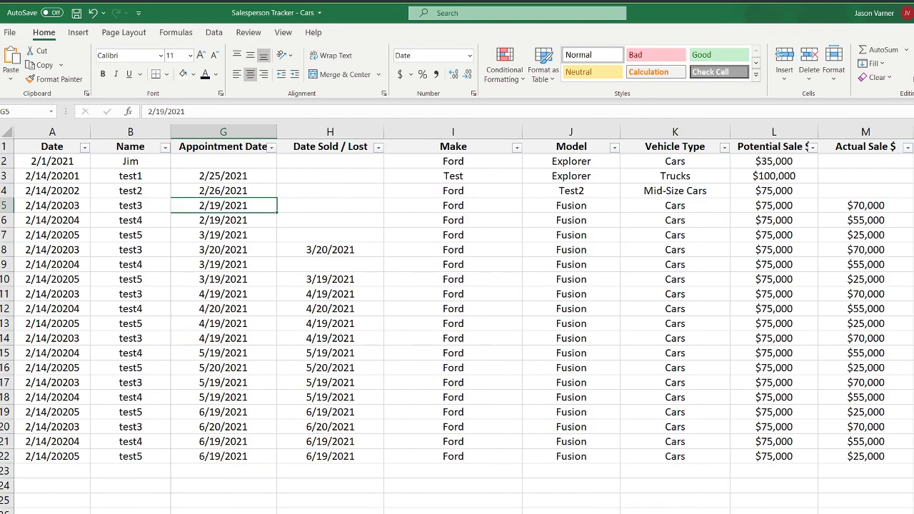
pyautogui.moveTo(523, 167); pyautogui.dragTo(504, 379)
pyautogui.hscroll(-7, 500, 308)
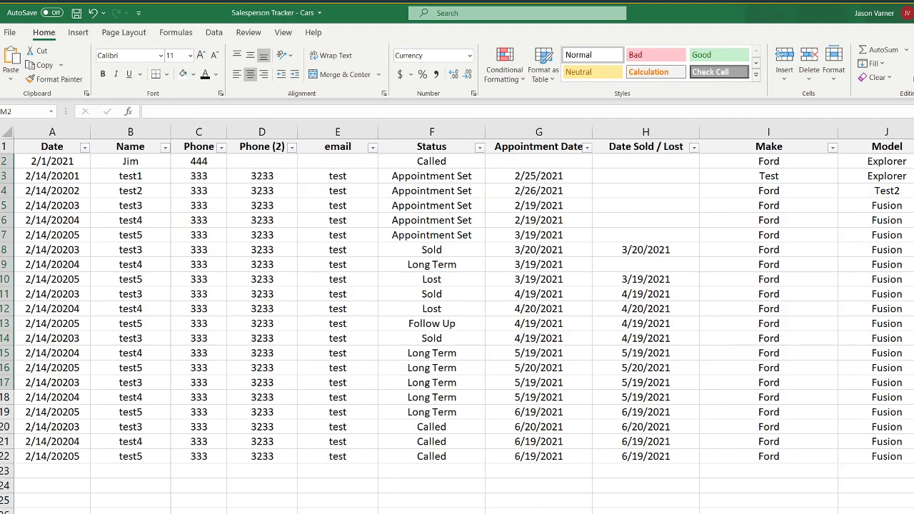
pyautogui.hotkey('ctrl', 'pagedown')
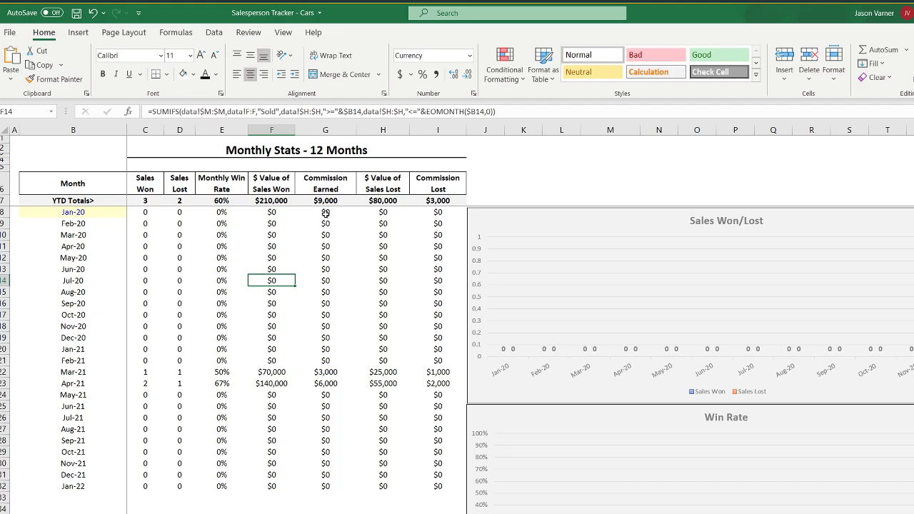
# Step: Examine the formulas and YTD totals in the Commission Earned, $ Value of Sales Lost and Commission Lost columns
pyautogui.moveTo(326, 213); pyautogui.dragTo(319, 255)
pyautogui.moveTo(387, 213); pyautogui.dragTo(381, 257)
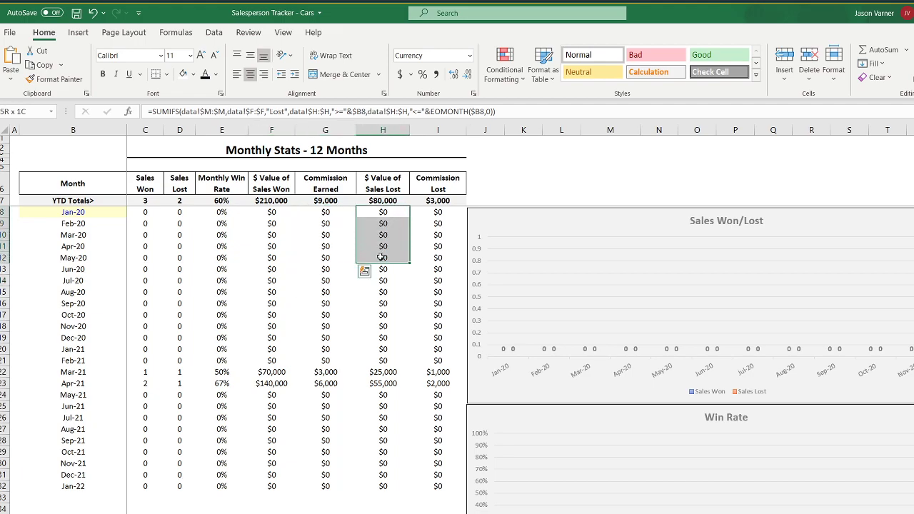
pyautogui.click(384, 213)
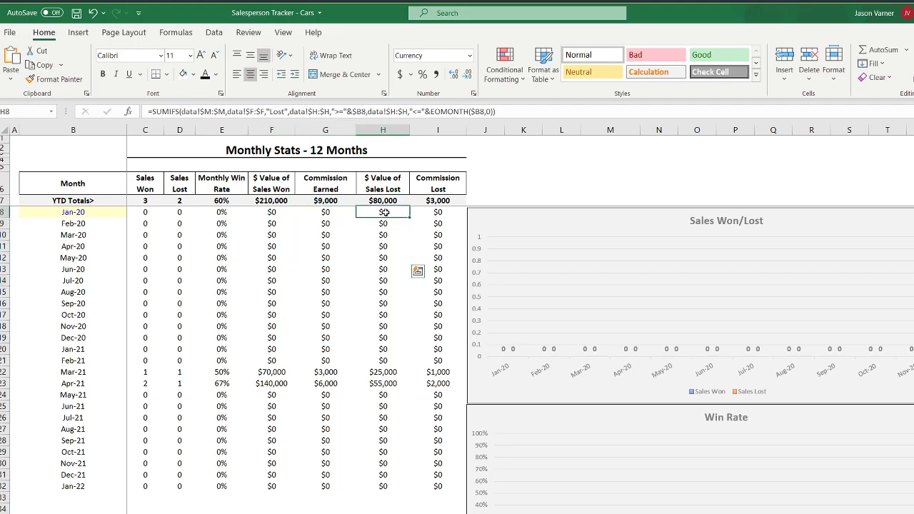
pyautogui.moveTo(384, 212); pyautogui.dragTo(386, 315)
pyautogui.moveTo(438, 213); pyautogui.dragTo(438, 258)
pyautogui.click(388, 202)
# Step: Compare the monthly won and lost dollar formulas with the commission formulas, and review the whole monthly stats table
pyautogui.click(322, 214)
pyautogui.click(268, 233)
pyautogui.click(316, 235)
pyautogui.click(266, 251)
pyautogui.click(321, 256)
pyautogui.click(382, 255)
pyautogui.click(415, 255)
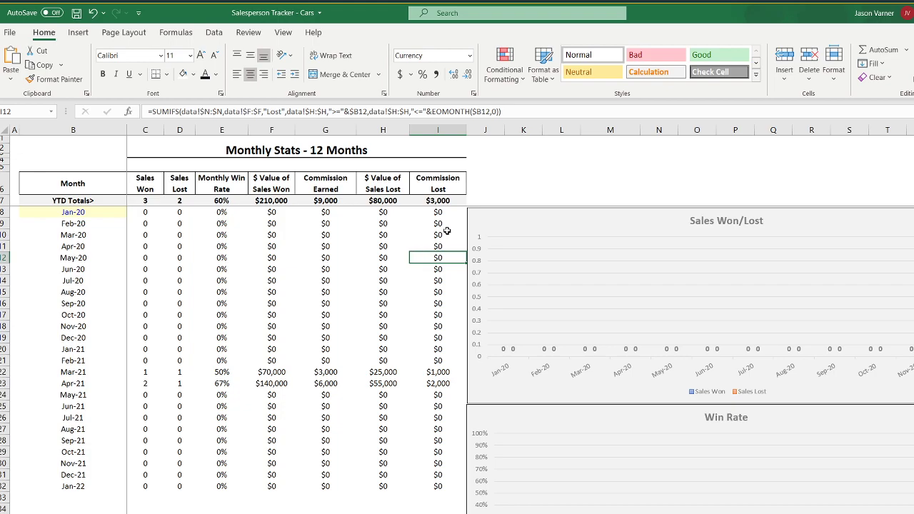
pyautogui.moveTo(441, 213); pyautogui.dragTo(146, 468)
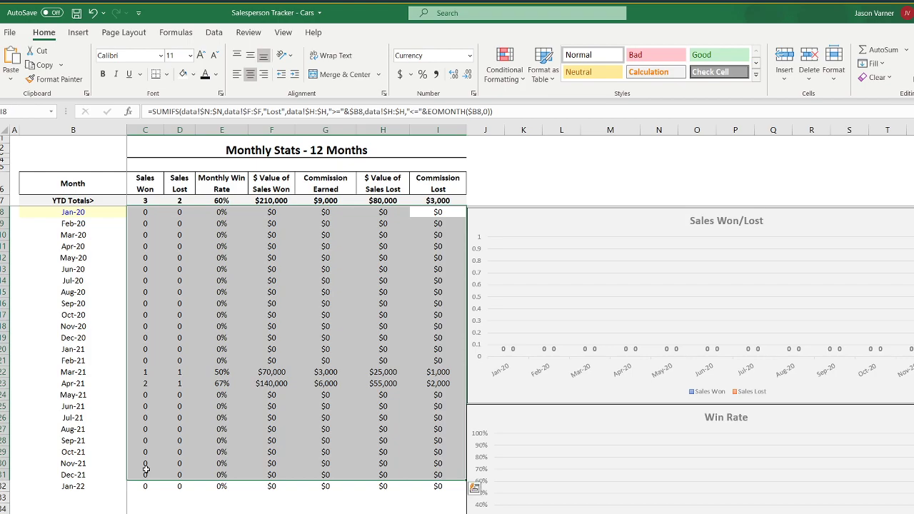
pyautogui.click(306, 294)
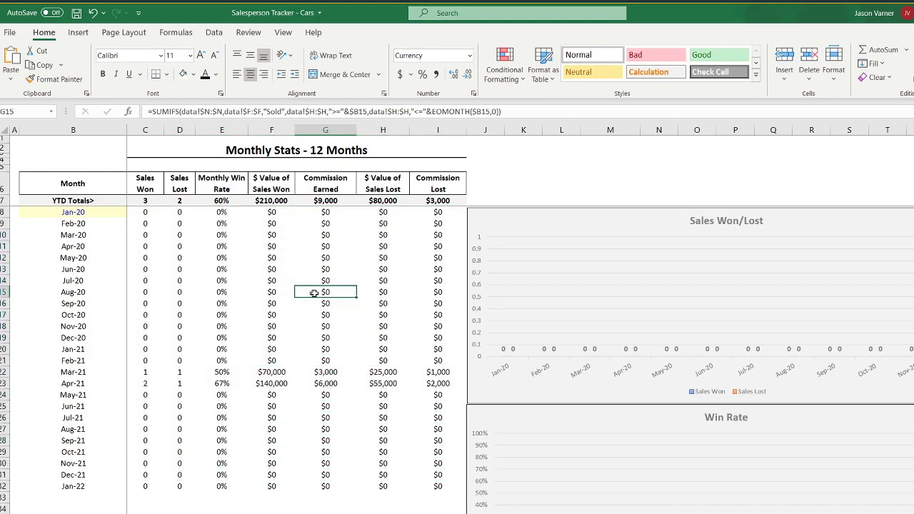
# Step: Extend the Sales Won/Lost chart's source data down through Jan-22 in row 32
pyautogui.click(661, 284)
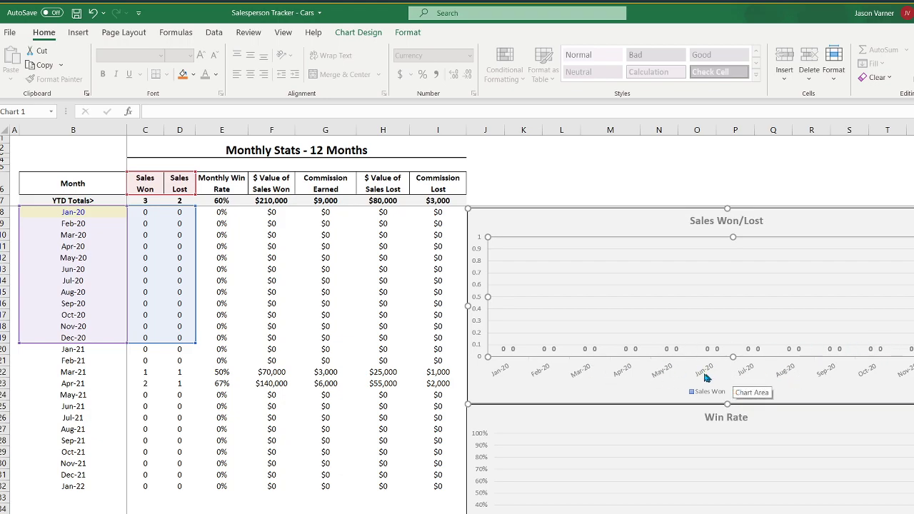
pyautogui.click(389, 349)
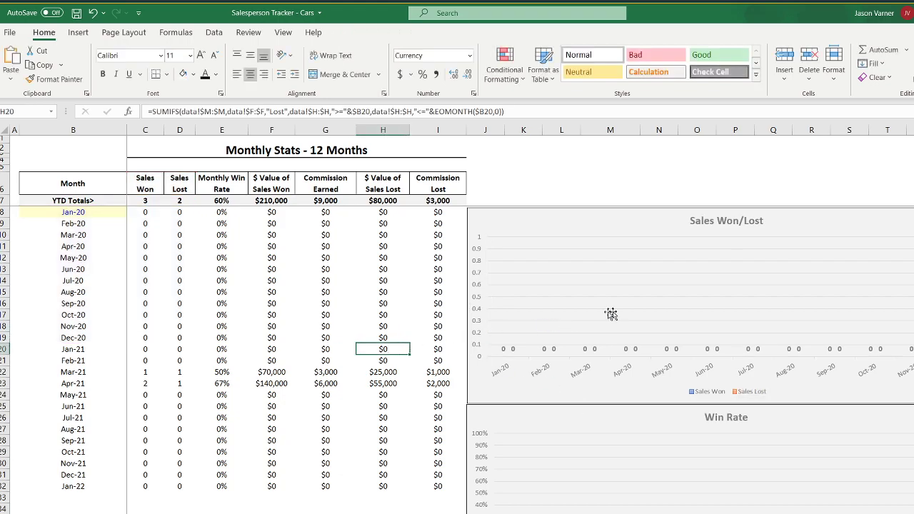
pyautogui.click(688, 290)
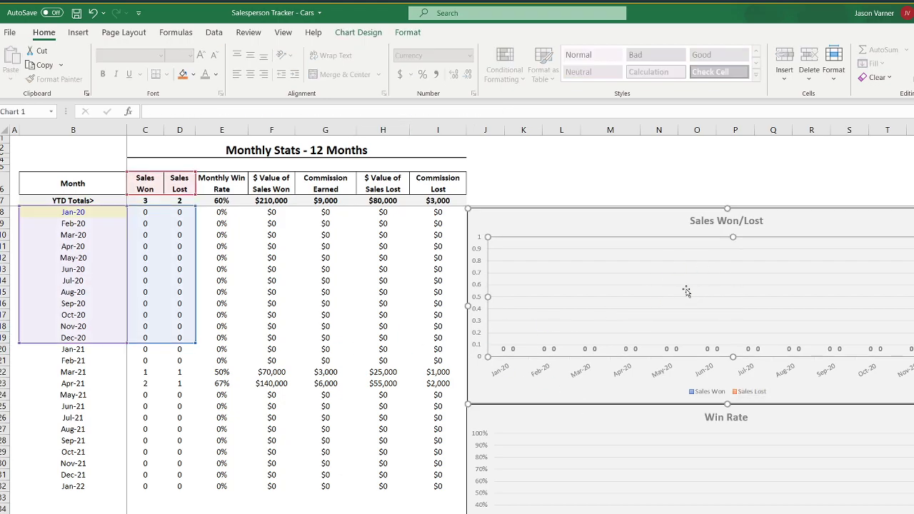
pyautogui.moveTo(195, 346); pyautogui.dragTo(196, 491)
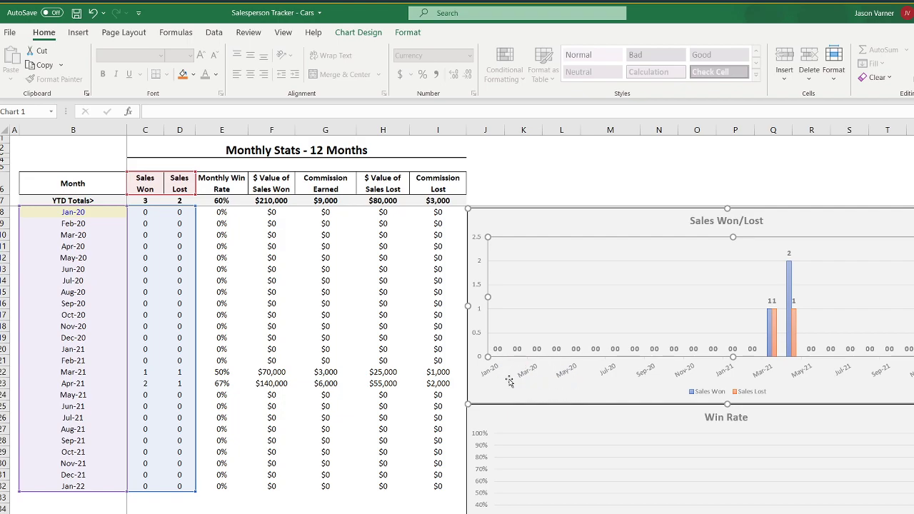
# Step: Format the Sales Won/Lost chart's horizontal axis so that every month is labelled, and deselect the chart
pyautogui.rightClick(610, 373)
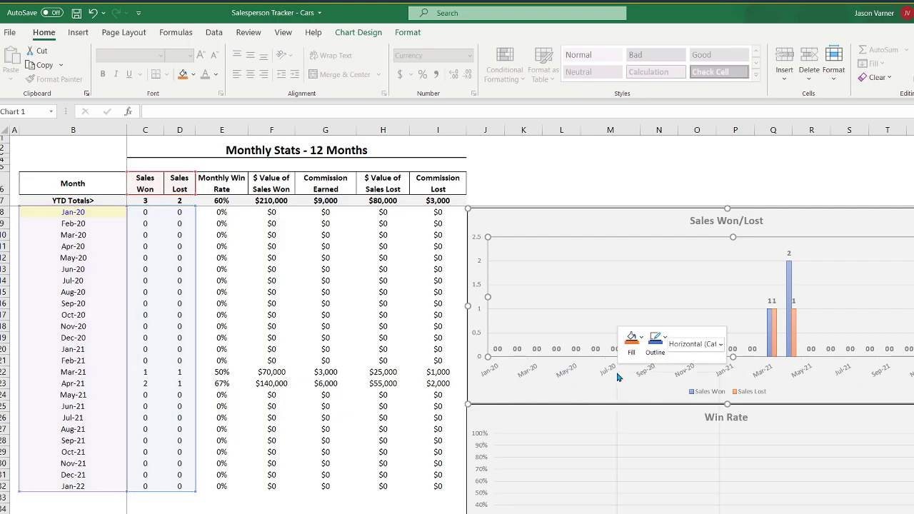
pyautogui.click(668, 504)
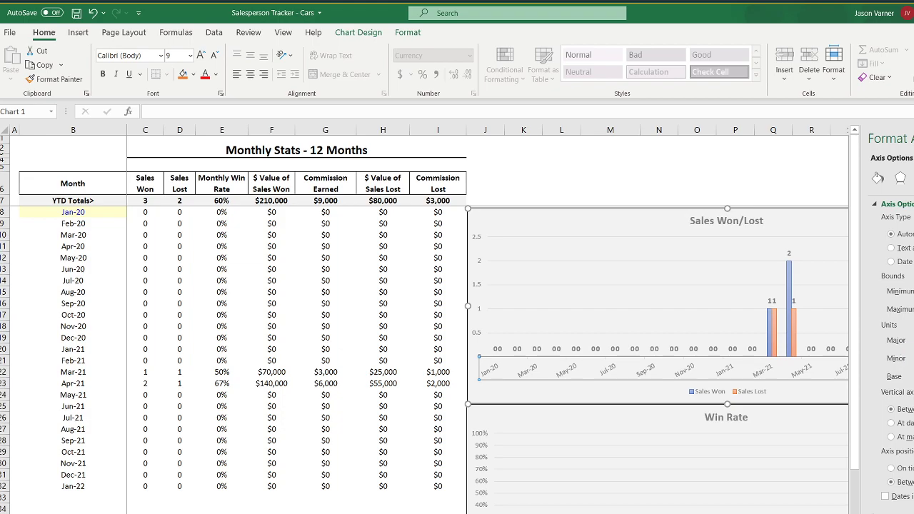
pyautogui.click(389, 513)
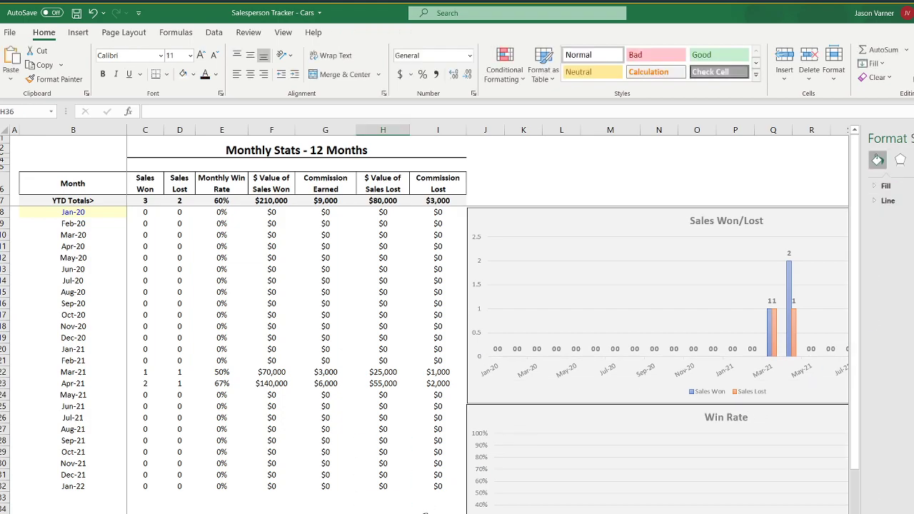
pyautogui.click(610, 376)
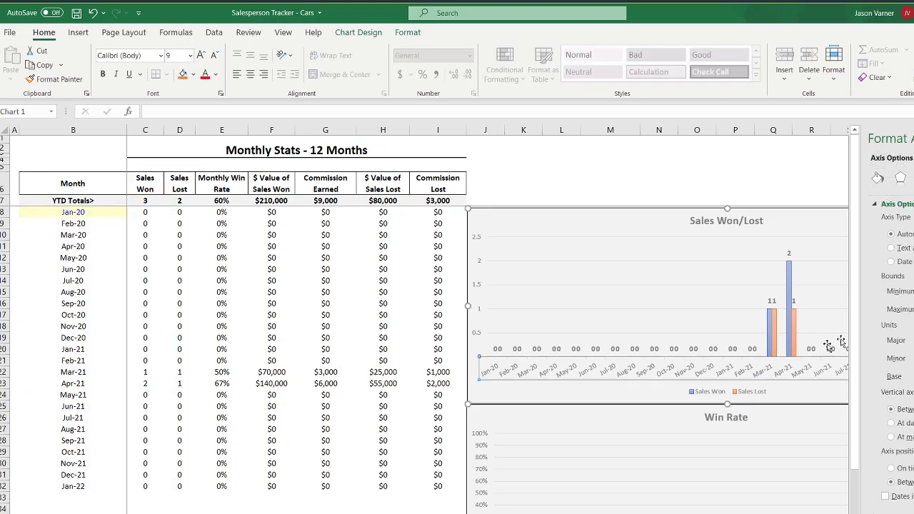
pyautogui.click(913, 139)
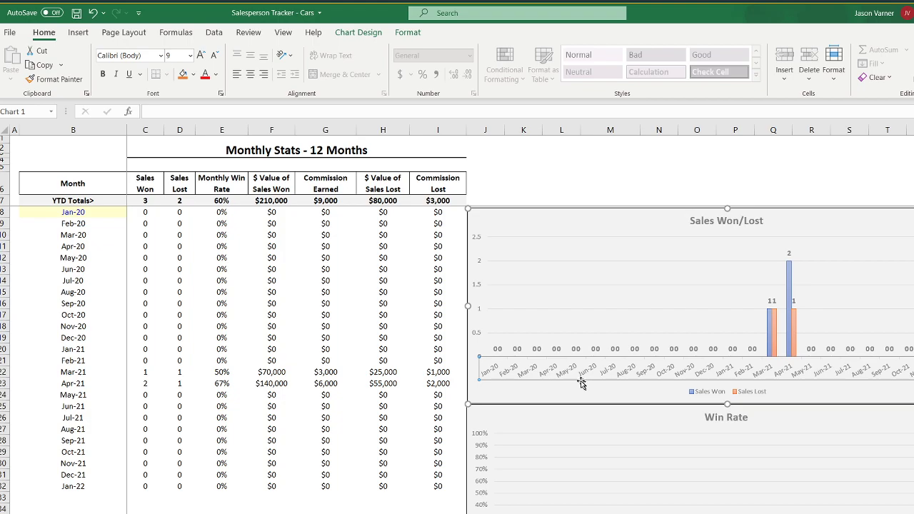
pyautogui.press('Escape')
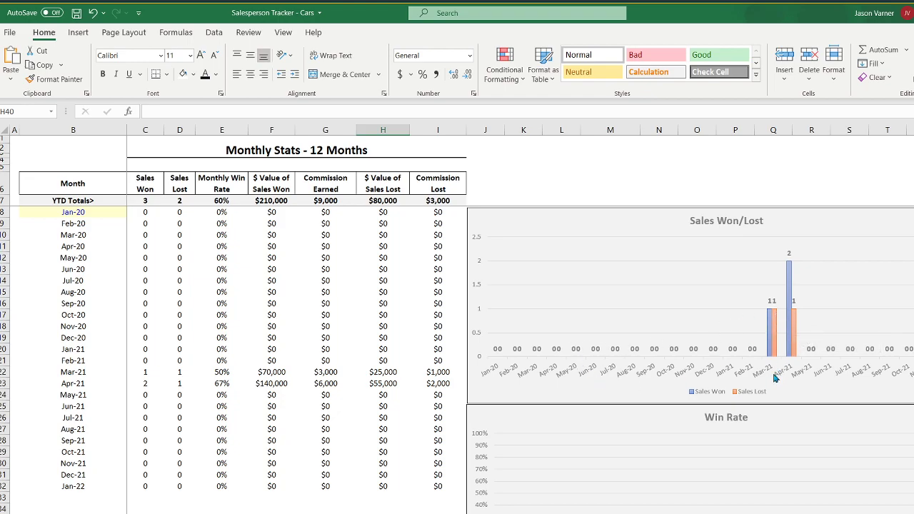
# Step: Enter test figures for May-21 of 3 sales won and 2 sales lost
pyautogui.click(146, 395)
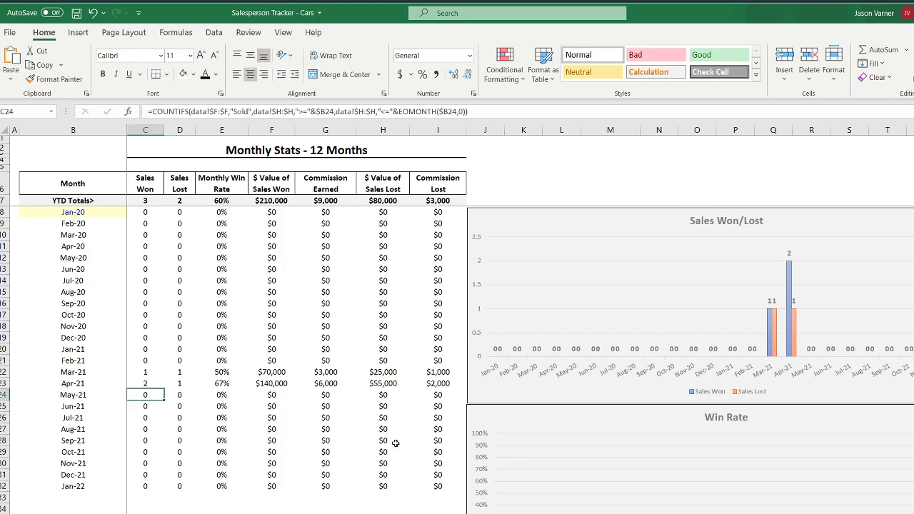
pyautogui.write('3')
pyautogui.press('Return')
pyautogui.press('Up')
pyautogui.press('Right')
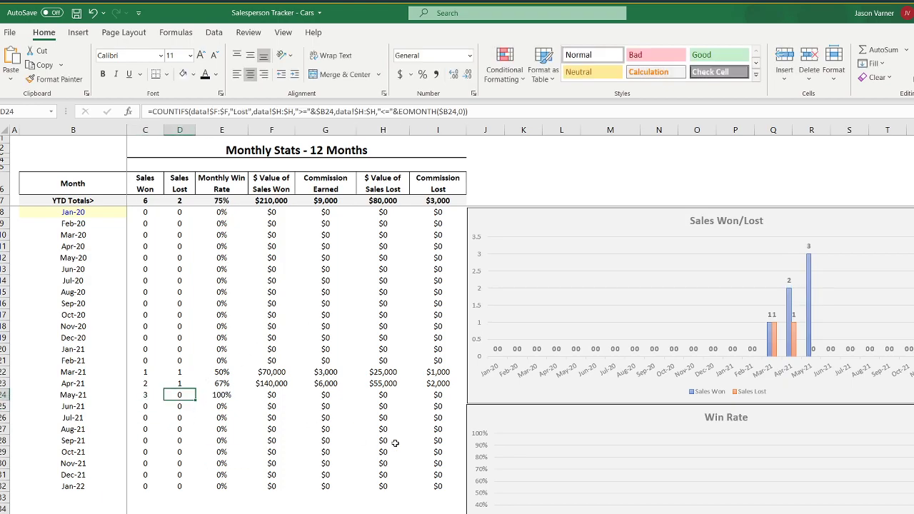
pyautogui.write('23')
pyautogui.press('BackSpace')
pyautogui.press('Return')
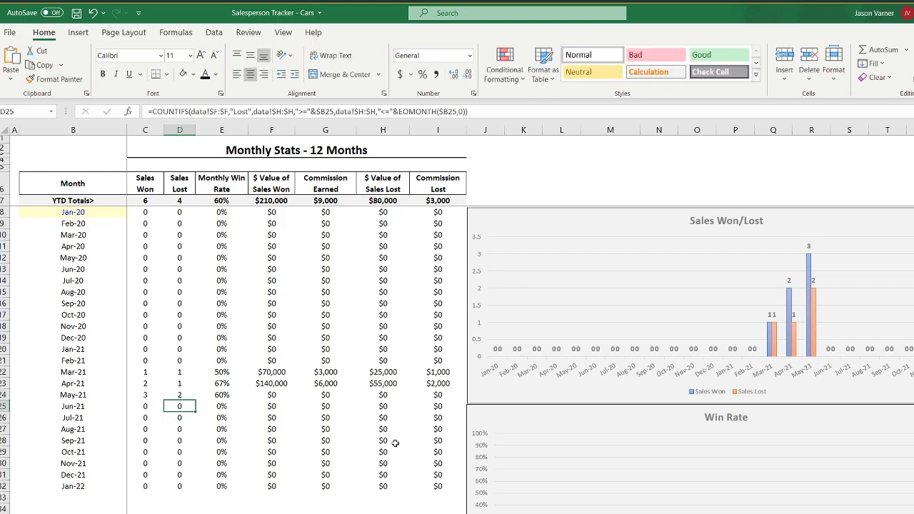
# Step: Enter test sales won/lost figures of 5/1 for Jun-21, 8/4 for Jul-21 and 13/5 for Aug-21
pyautogui.press('Left')
pyautogui.write('5')
pyautogui.press('Return')
pyautogui.press('Up')
pyautogui.press('Right')
pyautogui.write('1')
pyautogui.press('Return')
pyautogui.press('Left')
pyautogui.write('8')
pyautogui.press('Return')
pyautogui.press('Up')
pyautogui.press('Right')
pyautogui.write('4')
pyautogui.press('Return')
pyautogui.press('Left')
pyautogui.write('13')
pyautogui.press('Return')
pyautogui.press('Up')
pyautogui.press('Right')
pyautogui.write('5')
pyautogui.press('Return')
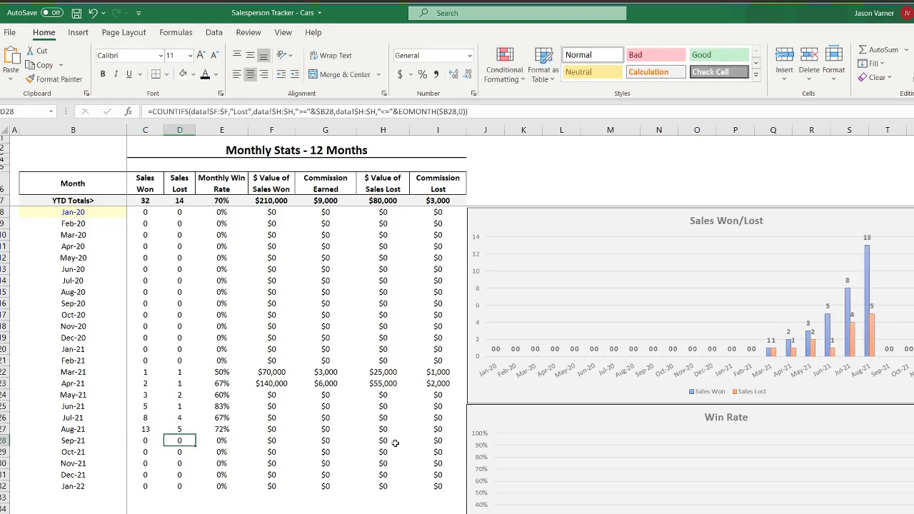
# Step: Enter test sales won/lost figures of 5/1 for Sep-21, 2/1 for Oct-21 and 10/1 for Nov-21
pyautogui.press('Left')
pyautogui.write('5')
pyautogui.press('Return')
pyautogui.press('Up')
pyautogui.press('Right')
pyautogui.write('1')
pyautogui.press('Return')
pyautogui.press('Left')
pyautogui.write('2')
pyautogui.press('Return')
pyautogui.press('Up')
pyautogui.press('Right')
pyautogui.write('1')
pyautogui.press('Return')
pyautogui.press('Left')
pyautogui.write('10')
pyautogui.press('Return')
pyautogui.press('Up')
pyautogui.press('Right')
pyautogui.write('1')
pyautogui.press('Return')
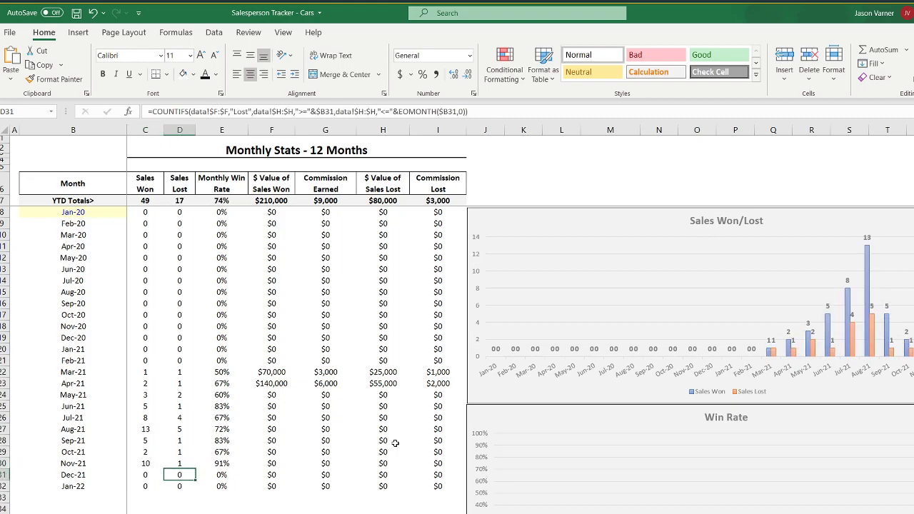
# Step: Enter test sales won/lost figures of 6/2 for Dec-21 and 1/1 for Jan-22
pyautogui.press('Left')
pyautogui.write('6')
pyautogui.press('Return')
pyautogui.press('Up')
pyautogui.press('Right')
pyautogui.write('2')
pyautogui.press('Return')
pyautogui.press('Left')
pyautogui.write('1')
pyautogui.press('Return')
pyautogui.press('Up')
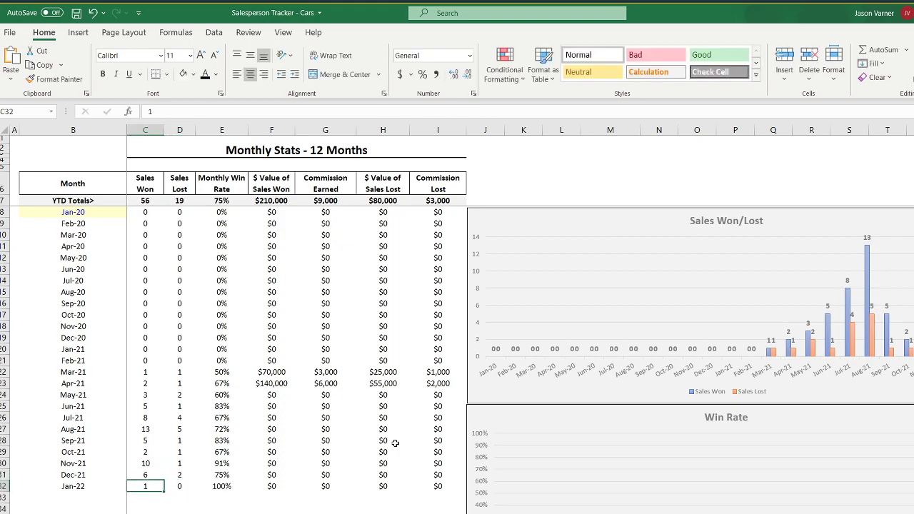
pyautogui.write('01')
pyautogui.press('Right')
pyautogui.write('1')
pyautogui.press('Return')
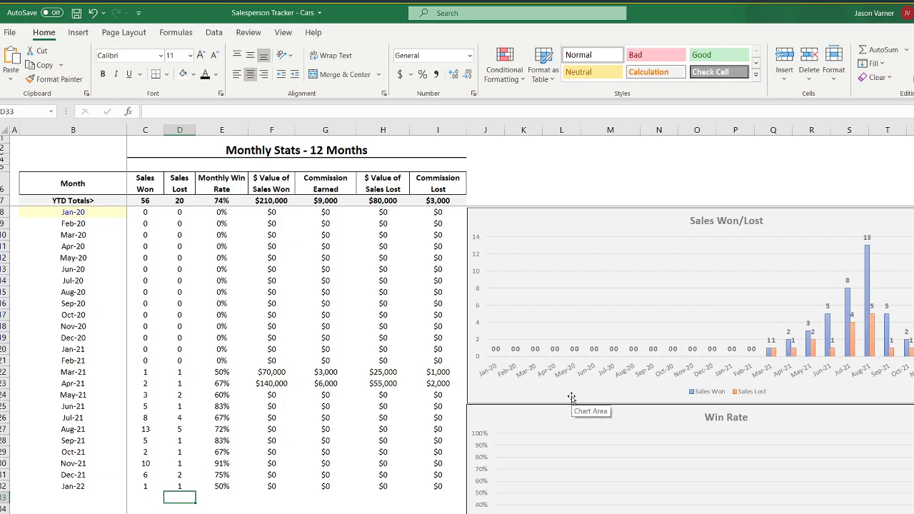
# Step: Set the font size of the Sales Won data labels in the Sales Won/Lost chart to 8
pyautogui.click(867, 238)
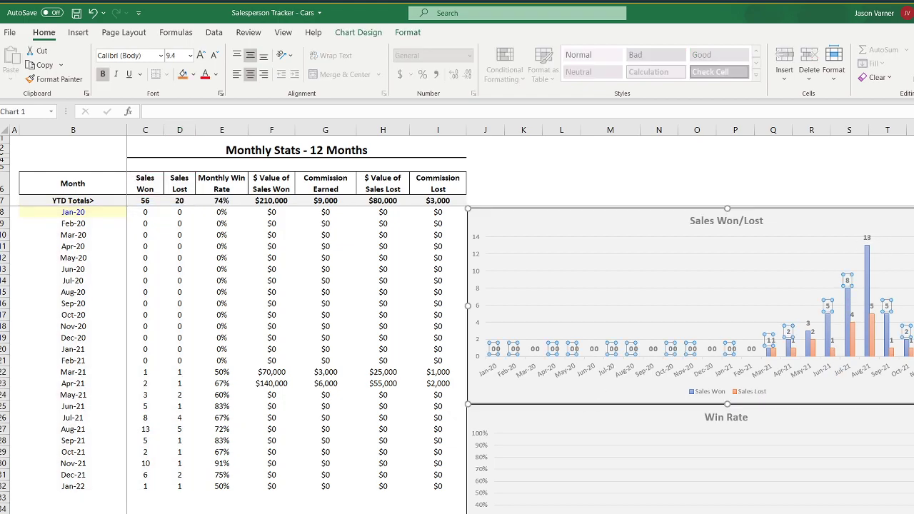
pyautogui.moveTo(592, 289); pyautogui.dragTo(549, 290)
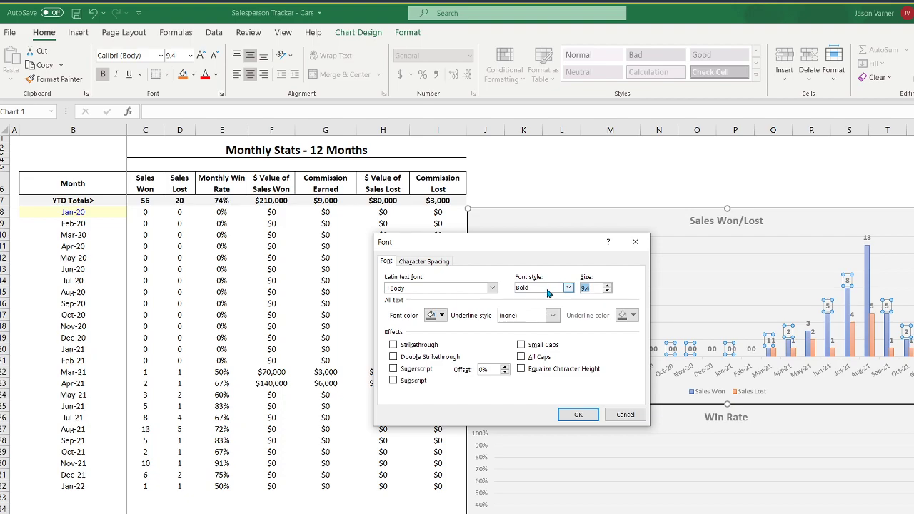
pyautogui.write('8')
pyautogui.click(583, 420)
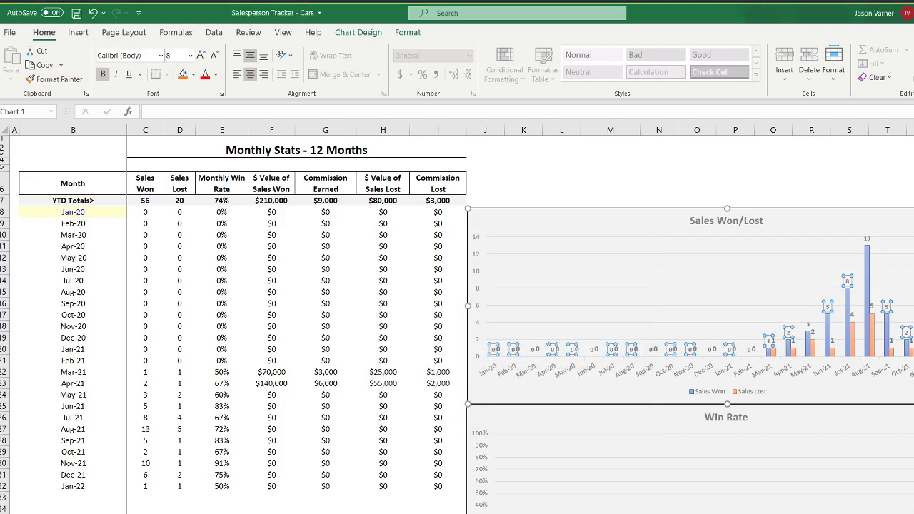
# Step: Set the font size of the Sales Lost data labels in the Sales Won/Lost chart to 8, and deselect the chart
pyautogui.click(852, 315)
pyautogui.hotkey('ctrl', 'shift', 'f')
pyautogui.moveTo(590, 288); pyautogui.dragTo(548, 290)
pyautogui.write('8')
pyautogui.click(585, 417)
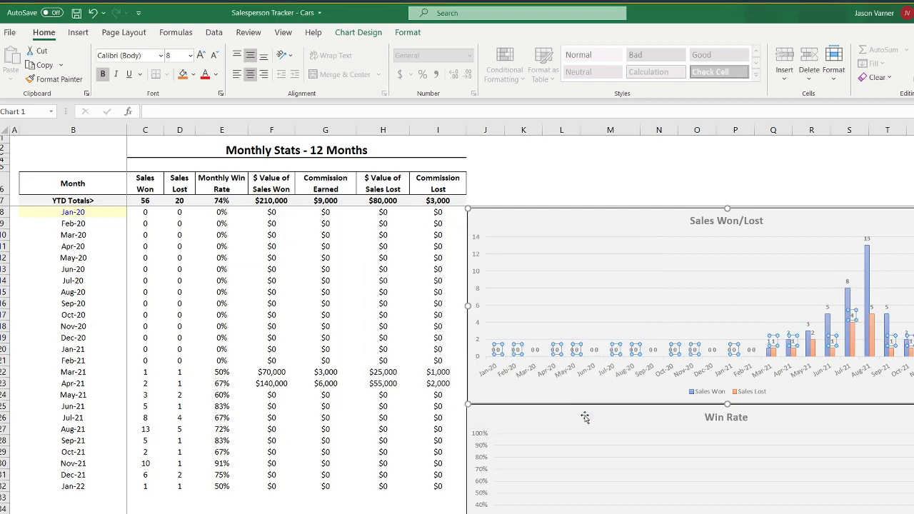
pyautogui.click(286, 512)
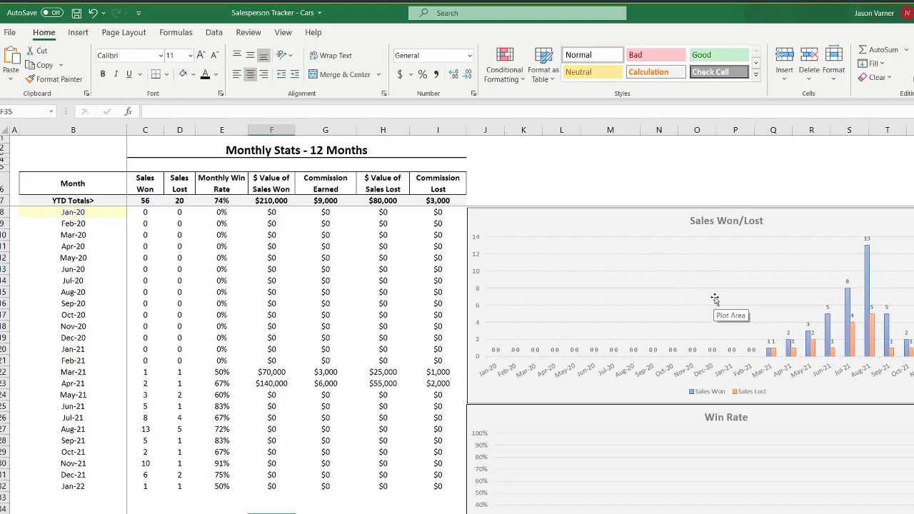
# Step: Refill the Sales Won and Sales Lost formulas down to Jan-22 over the test figures, and save the workbook
pyautogui.moveTo(147, 326); pyautogui.dragTo(174, 488)
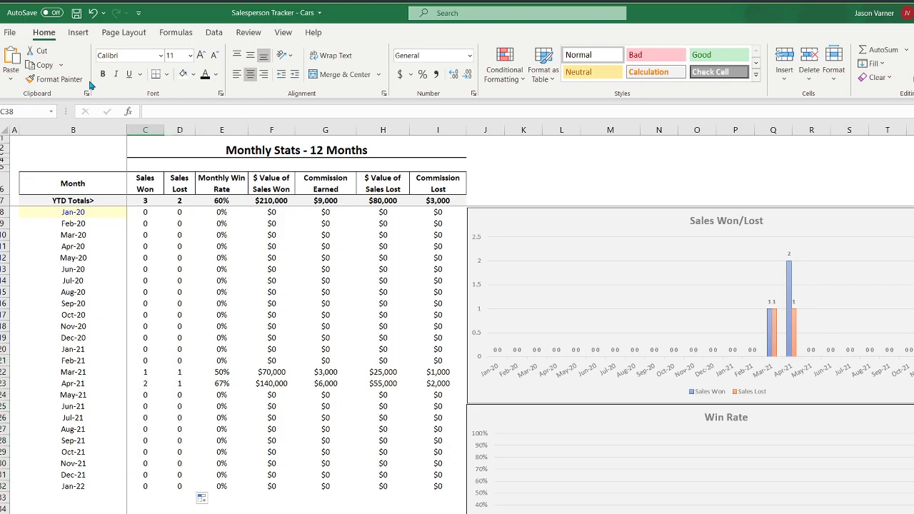
pyautogui.click(76, 13)
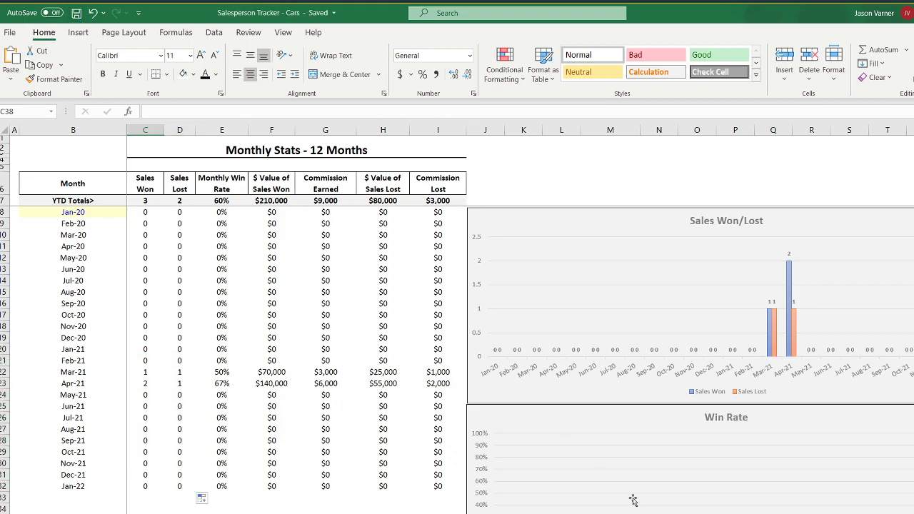
# Step: Extend the Win Rate chart's source data down through Jan-22 in row 32
pyautogui.click(755, 485)
pyautogui.moveTo(249, 343); pyautogui.dragTo(240, 487)
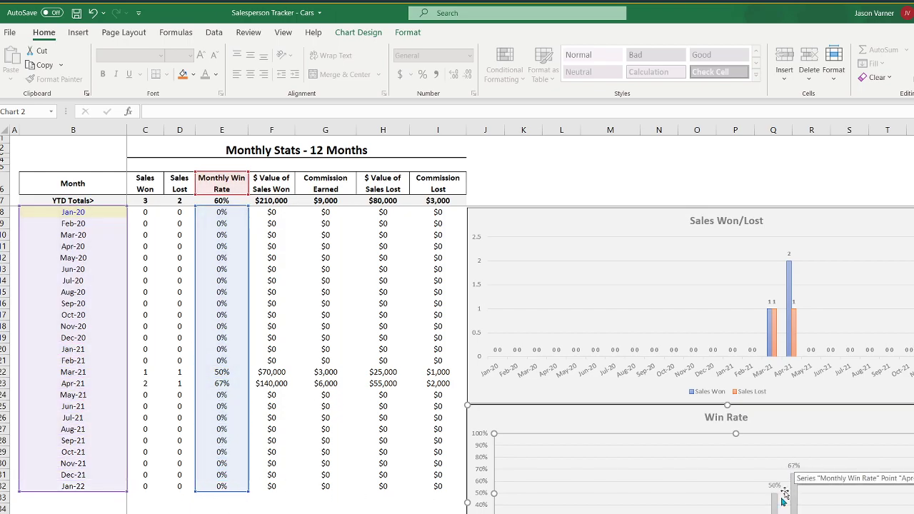
pyautogui.rightClick(750, 473)
pyautogui.press('Escape')
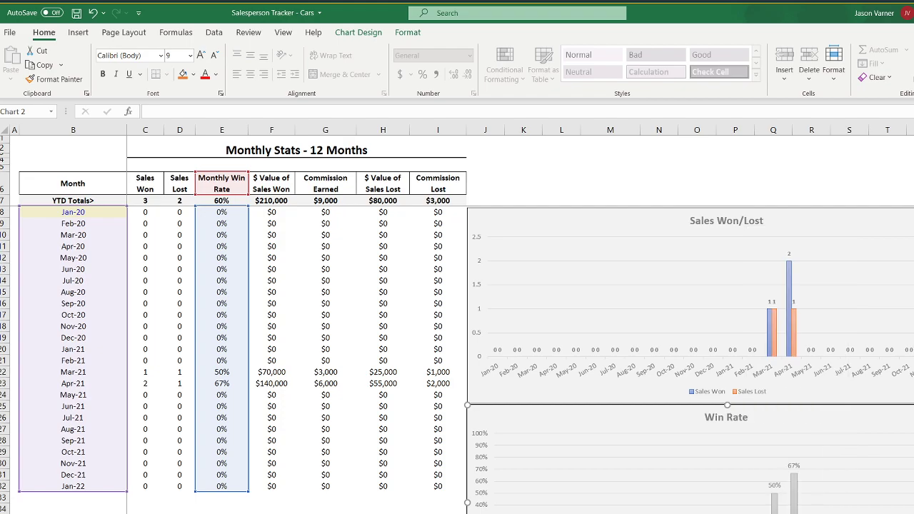
# Step: Adjust the horizontal axis options of the Win Rate chart, and deselect the chart
pyautogui.rightClick(685, 512)
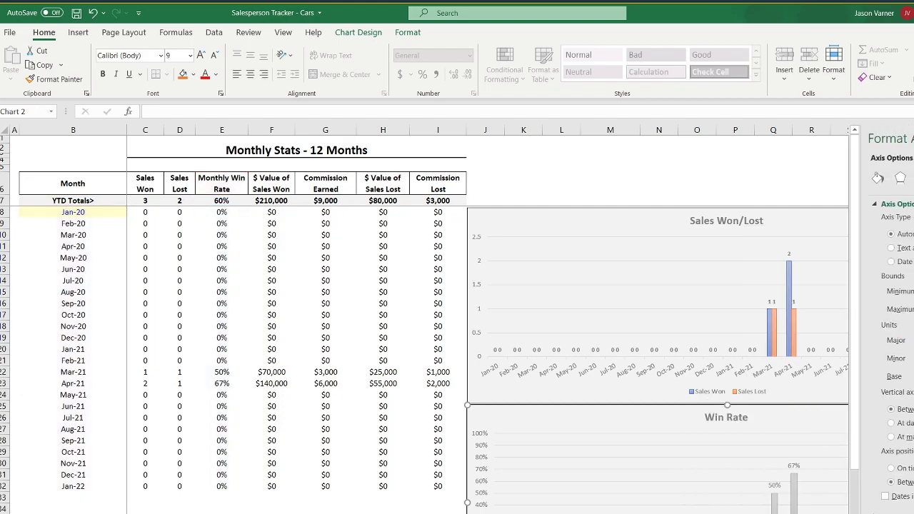
pyautogui.click(913, 139)
pyautogui.press('Escape')
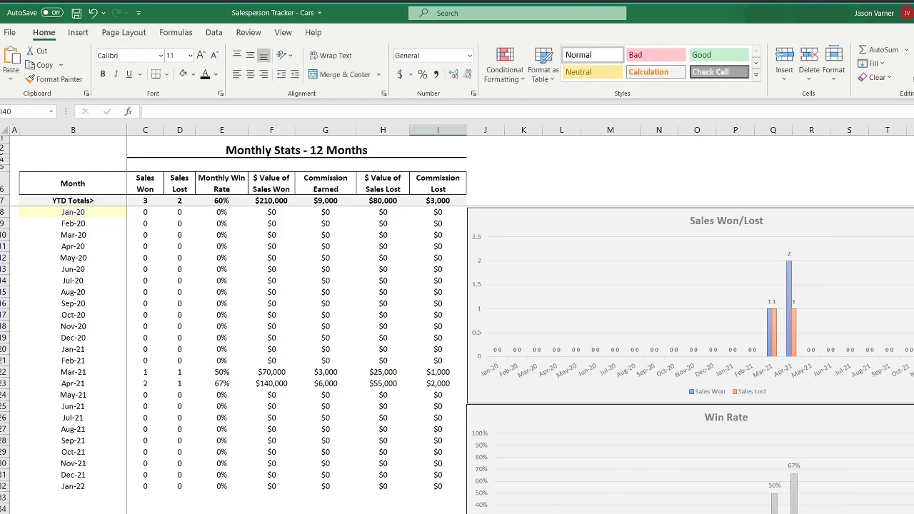
pyautogui.rightClick(793, 468)
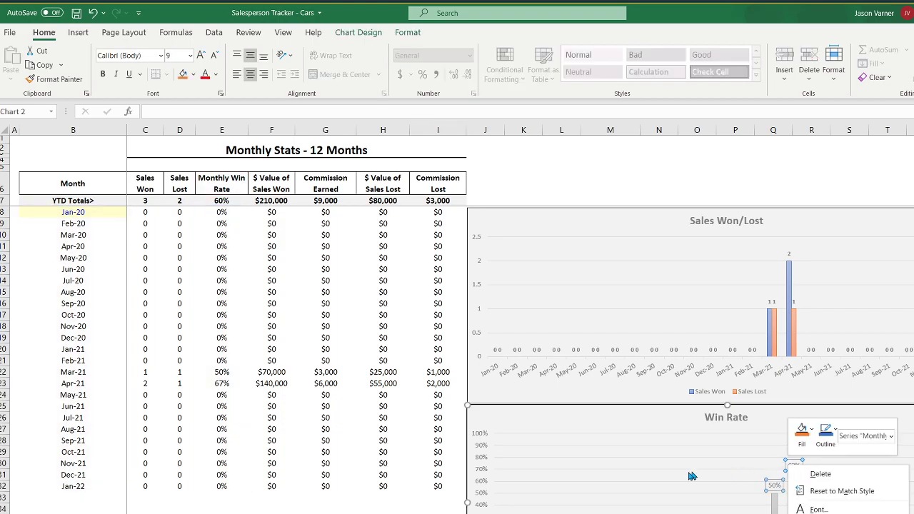
pyautogui.press('Escape')
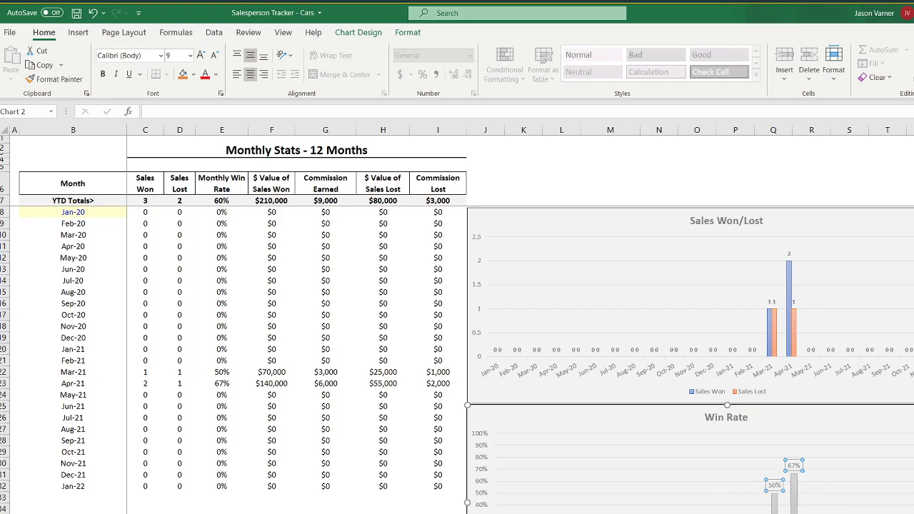
pyautogui.press('Escape')
pyautogui.press('Escape')
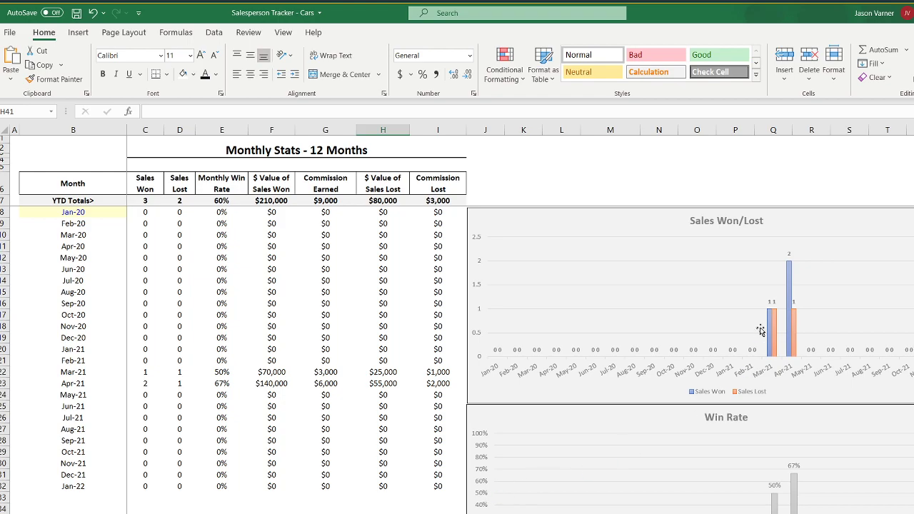
# Step: Extend the source data of the Sales Won vs. Commissions Earned ($) chart down through Jan-22 in row 32
pyautogui.scroll(-4, 499, 512)
pyautogui.scroll(-4, 499, 511)
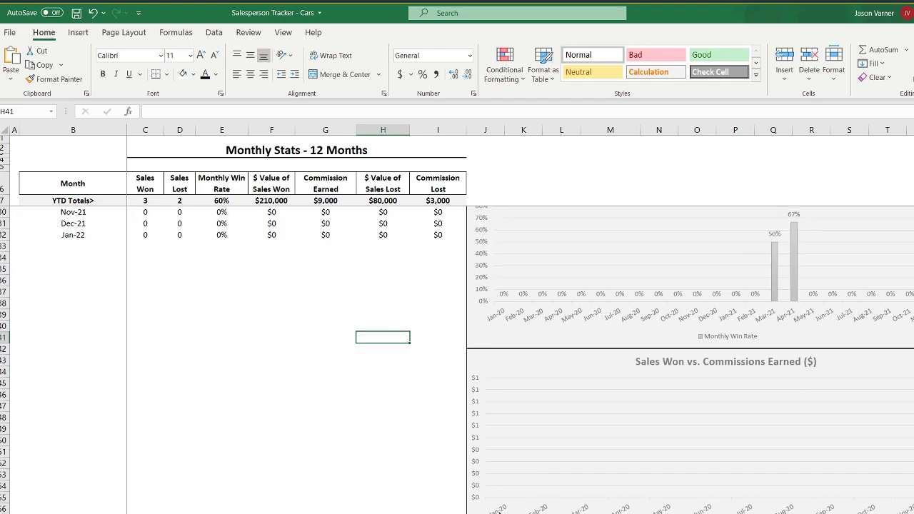
pyautogui.click(650, 456)
pyautogui.scroll(8, 435, 434)
pyautogui.moveTo(356, 344); pyautogui.dragTo(355, 490)
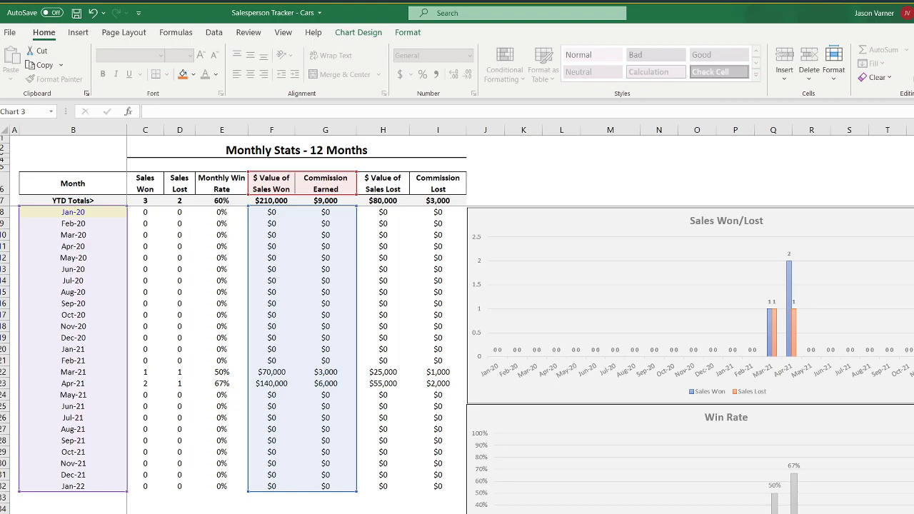
pyautogui.click(326, 512)
# Step: Set the horizontal axis of the Sales Won vs. Commissions Earned ($) chart to label every month, and close the axis options
pyautogui.scroll(-7, 326, 500)
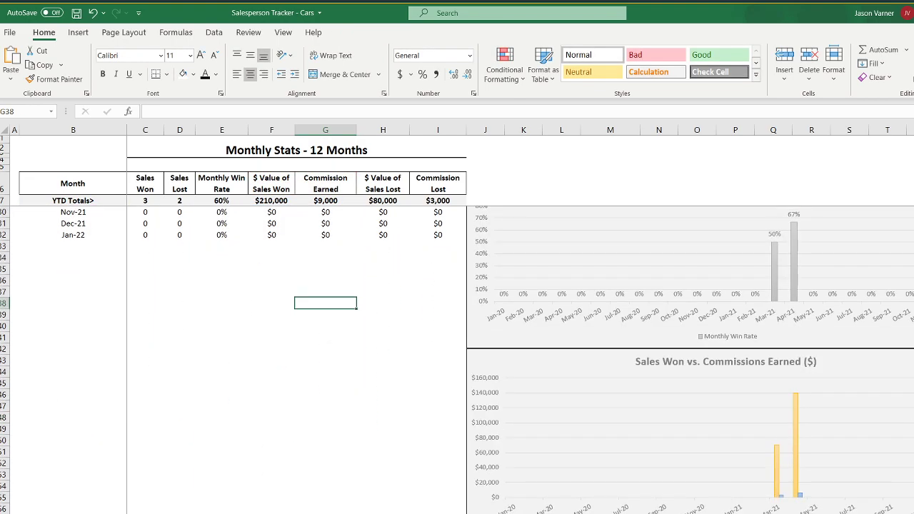
pyautogui.rightClick(696, 508)
pyautogui.click(723, 507)
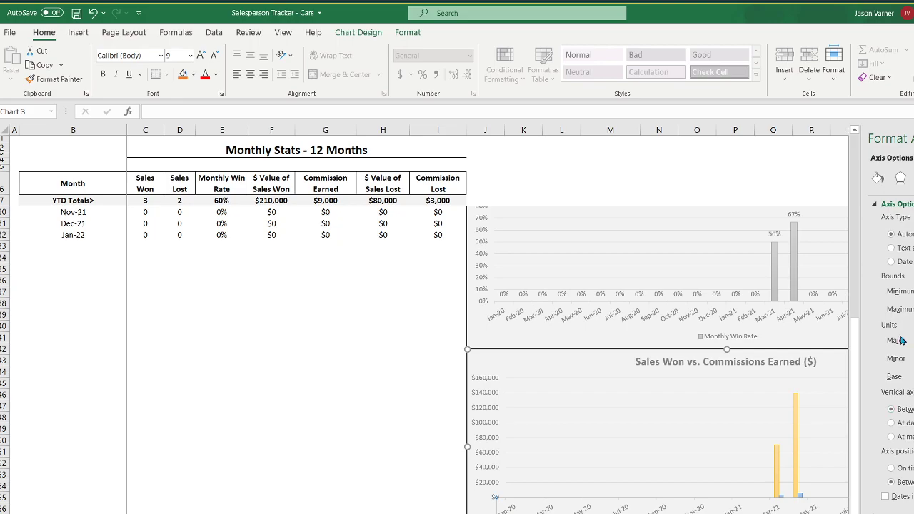
pyautogui.click(913, 139)
pyautogui.click(383, 513)
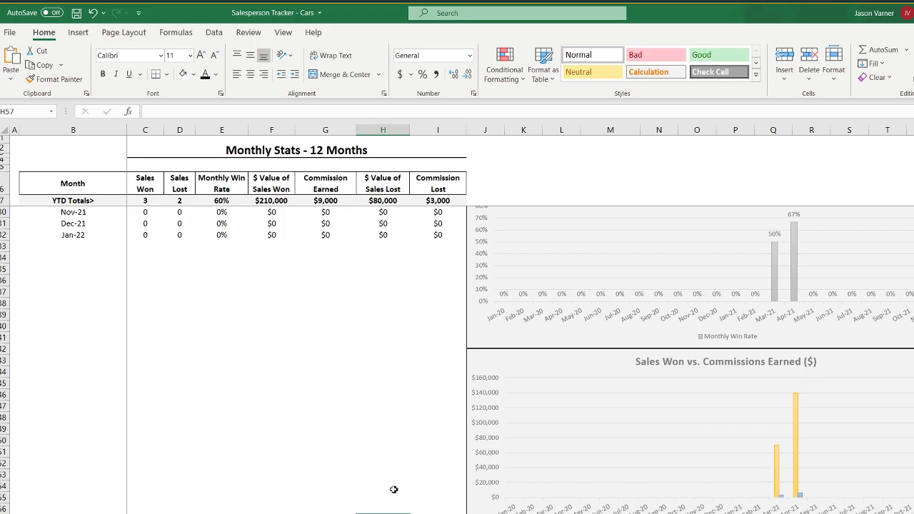
# Step: Examine the Monthly Stats figures from Jan-20 to Jan-22, the Aug-21 Commission Earned formula and the charts beside the table
pyautogui.scroll(7, 377, 486)
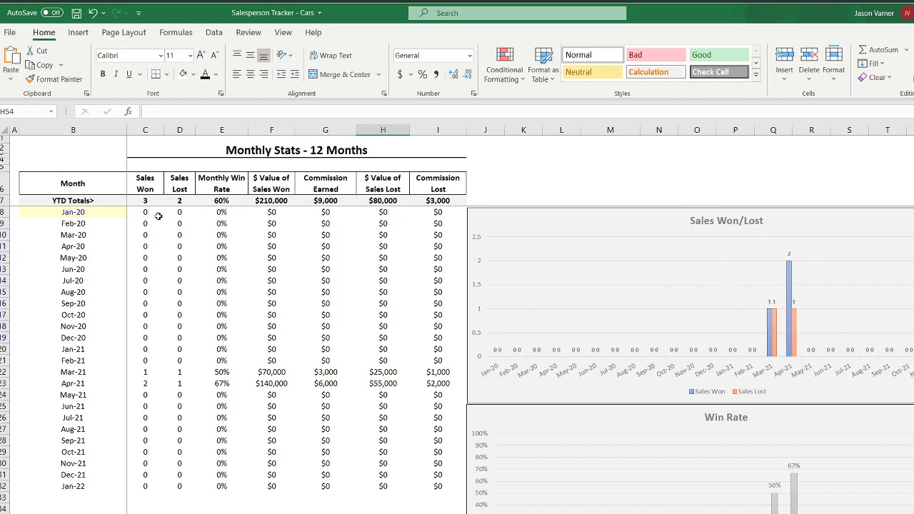
pyautogui.moveTo(142, 212); pyautogui.dragTo(420, 485)
pyautogui.click(325, 513)
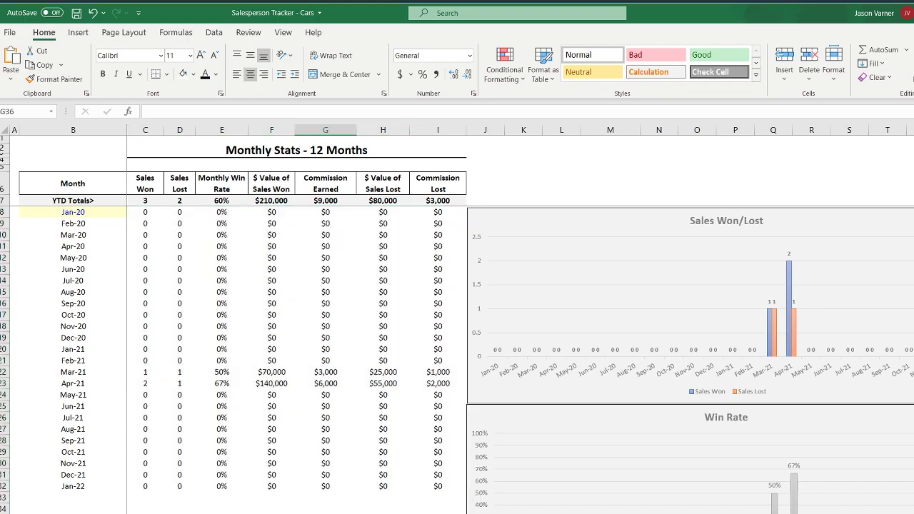
pyautogui.click(386, 420)
pyautogui.click(327, 428)
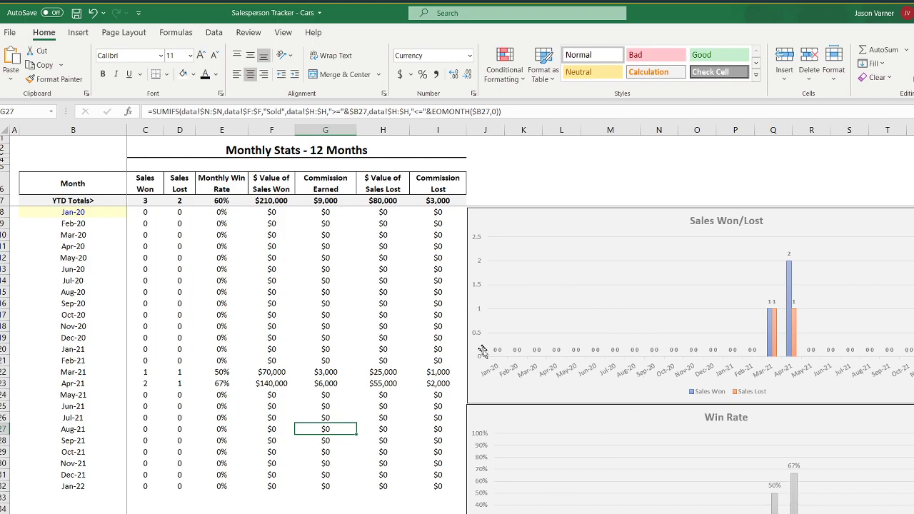
pyautogui.scroll(-6, 453, 465)
pyautogui.scroll(6, 453, 465)
# Step: Examine the Current Pipeline report and the Status column of the data sheet that feeds it
pyautogui.hotkey('ctrl', 'pagedown')
pyautogui.click(811, 347)
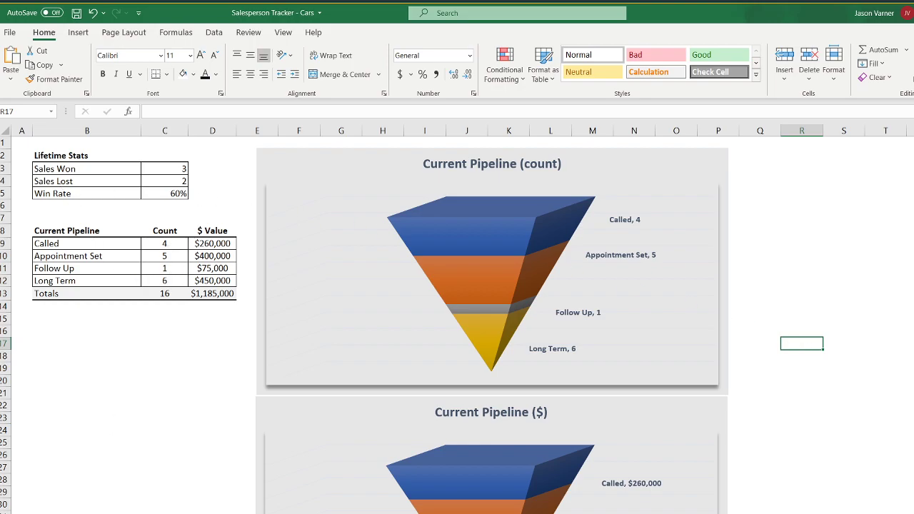
pyautogui.hotkey('ctrl', 'pageup')
pyautogui.moveTo(435, 163); pyautogui.dragTo(417, 398)
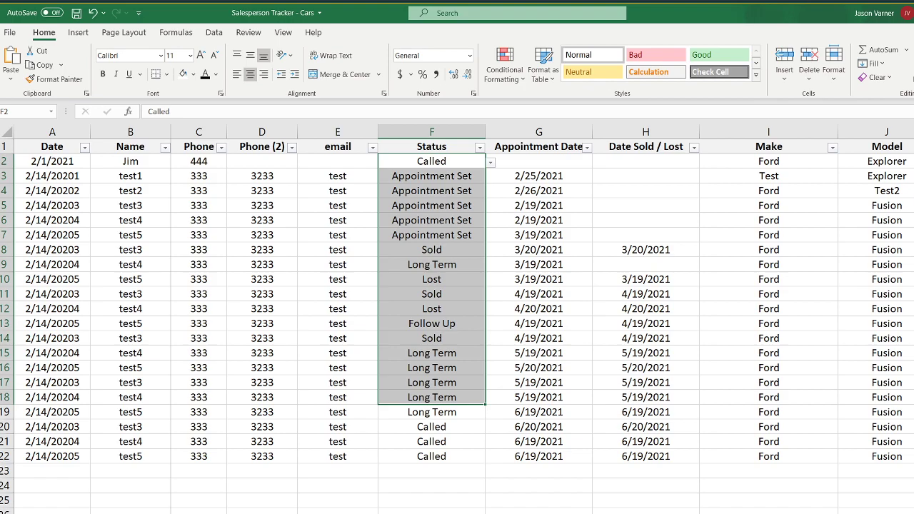
pyautogui.click(286, 512)
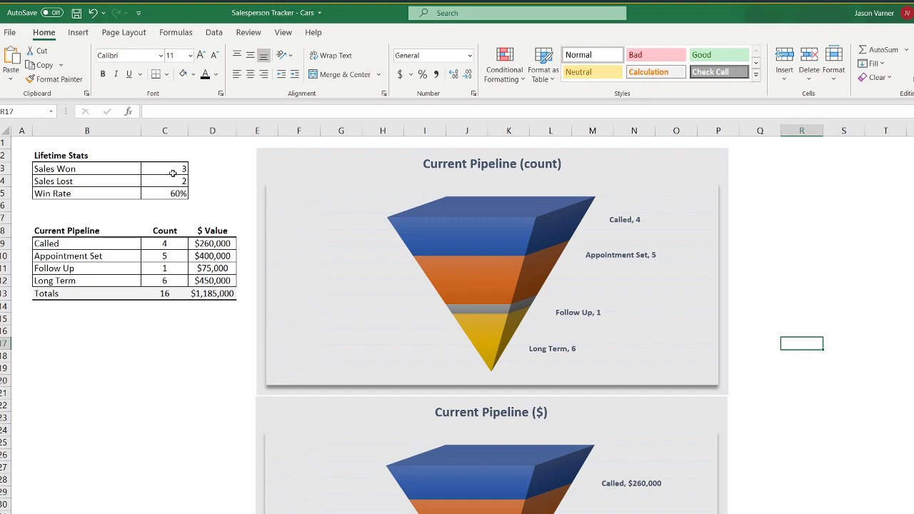
# Step: Compare the Sales Won formula under Lifetime Stats with the YTD total and Jan-20 Sales Won formulas on the monthly stats sheet
pyautogui.click(71, 156)
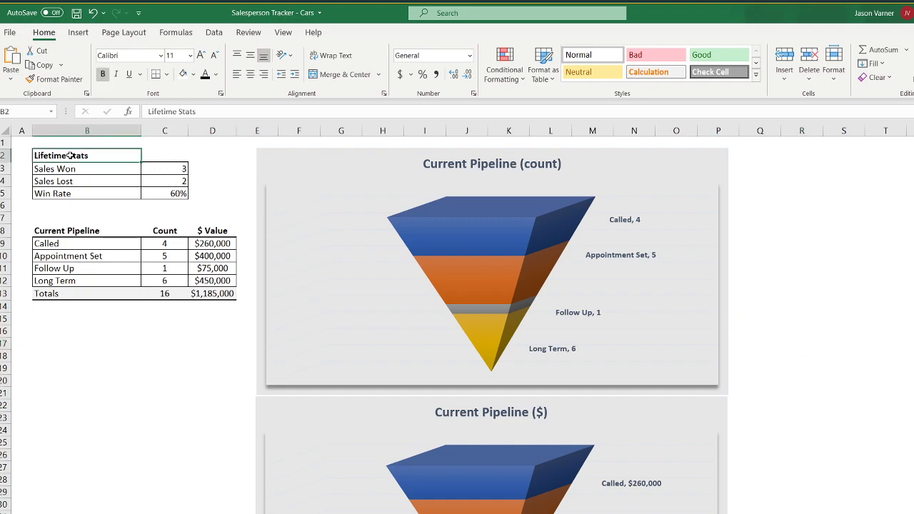
pyautogui.click(168, 170)
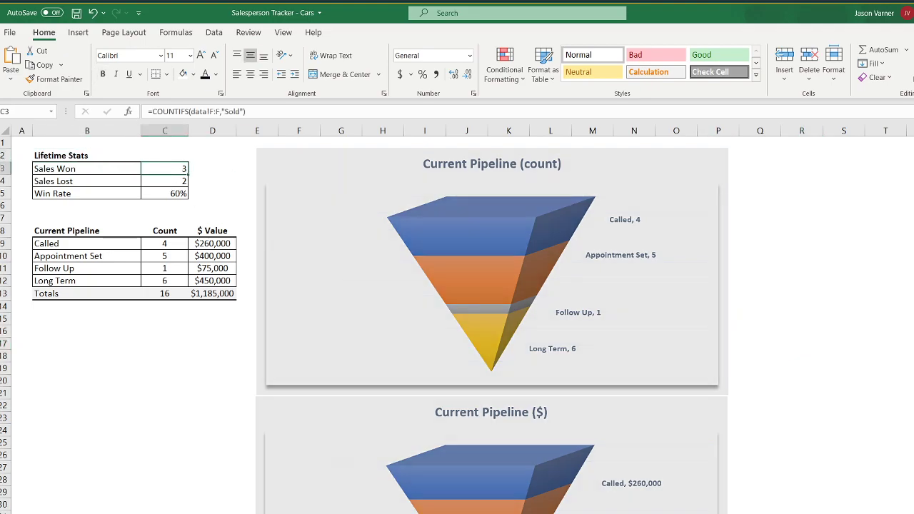
pyautogui.hotkey('ctrl', 'pagedown')
pyautogui.moveTo(164, 199); pyautogui.dragTo(171, 200)
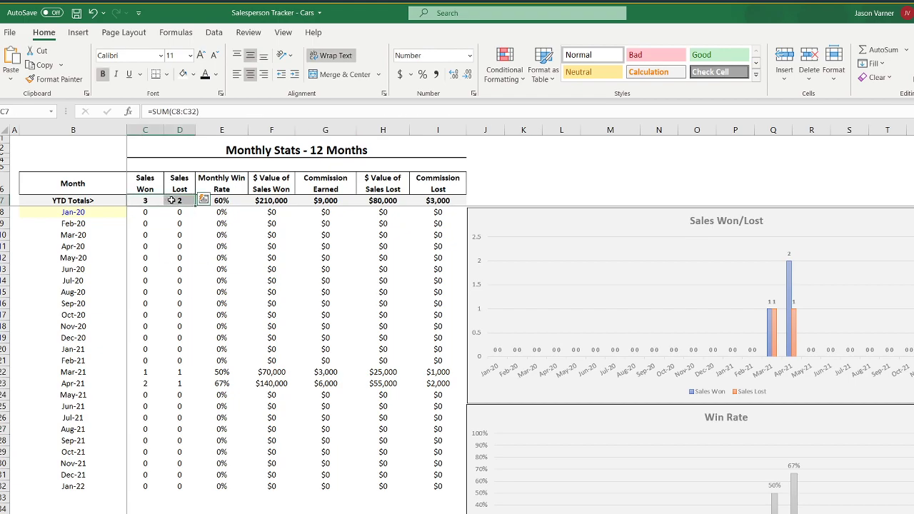
pyautogui.click(148, 200)
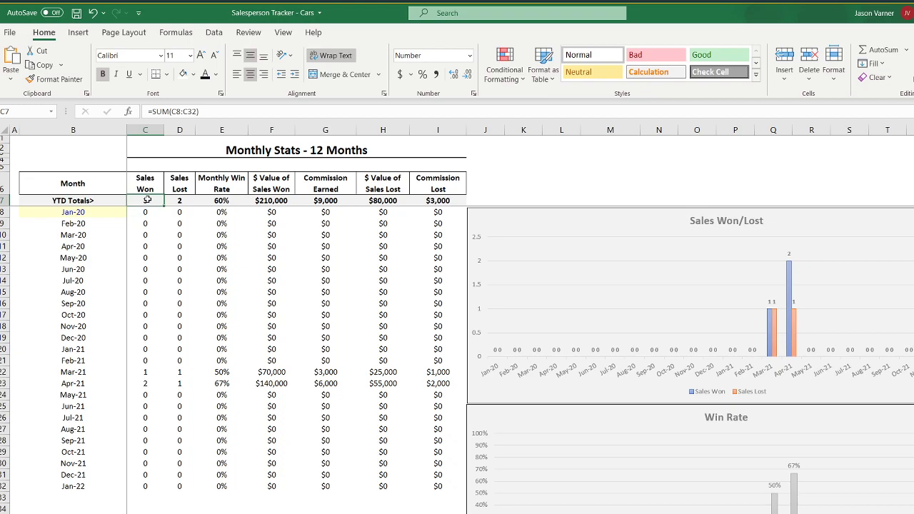
pyautogui.hotkey('ctrl', 'shift', 'Down')
pyautogui.press('Down')
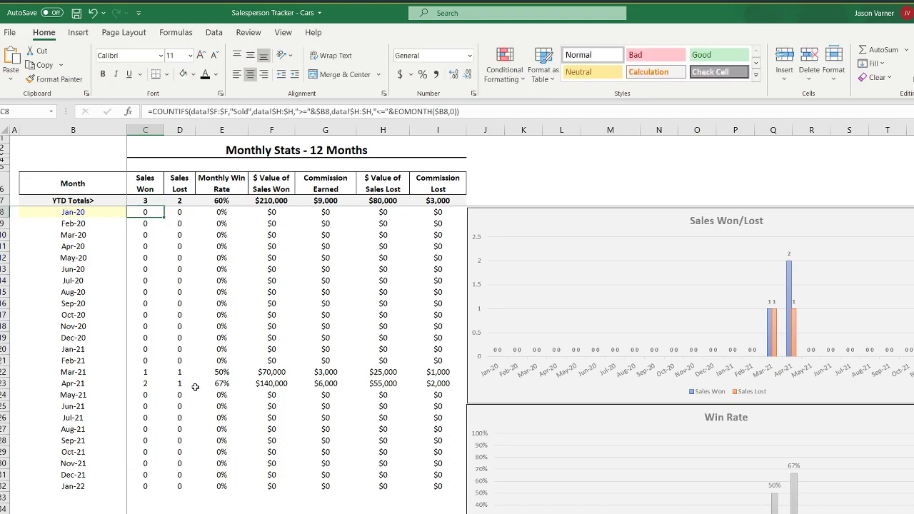
pyautogui.click(89, 513)
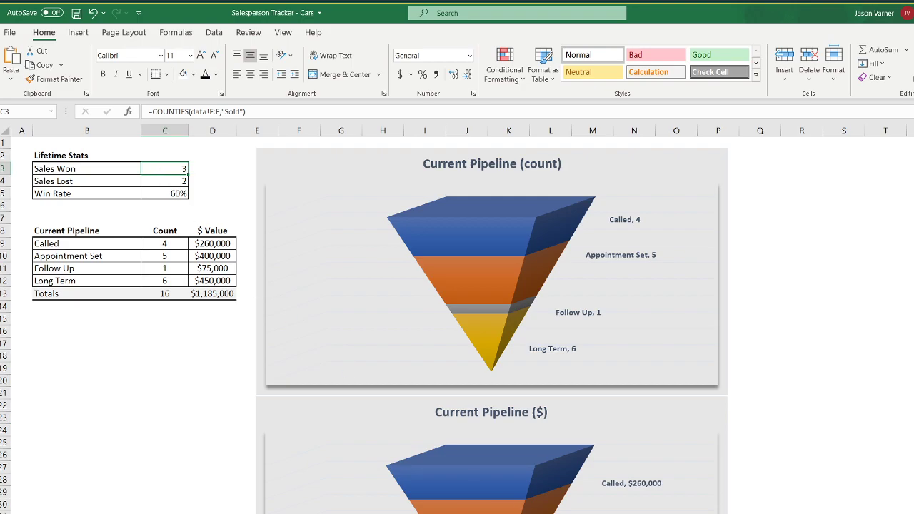
pyautogui.click(322, 479)
pyautogui.click(136, 513)
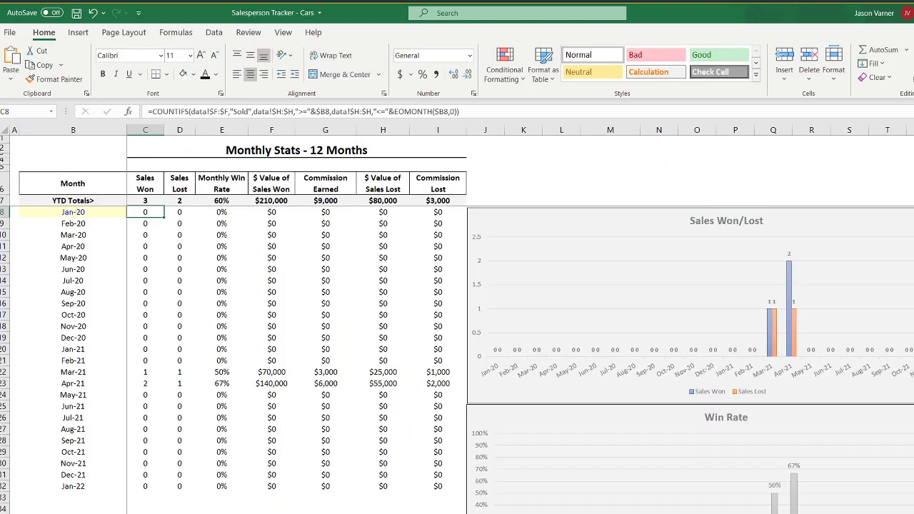
# Step: Inspect the Sales Won, Sales Lost and Win Rate formulas in the Lifetime Stats table
pyautogui.click(322, 513)
pyautogui.click(166, 169)
pyautogui.click(164, 180)
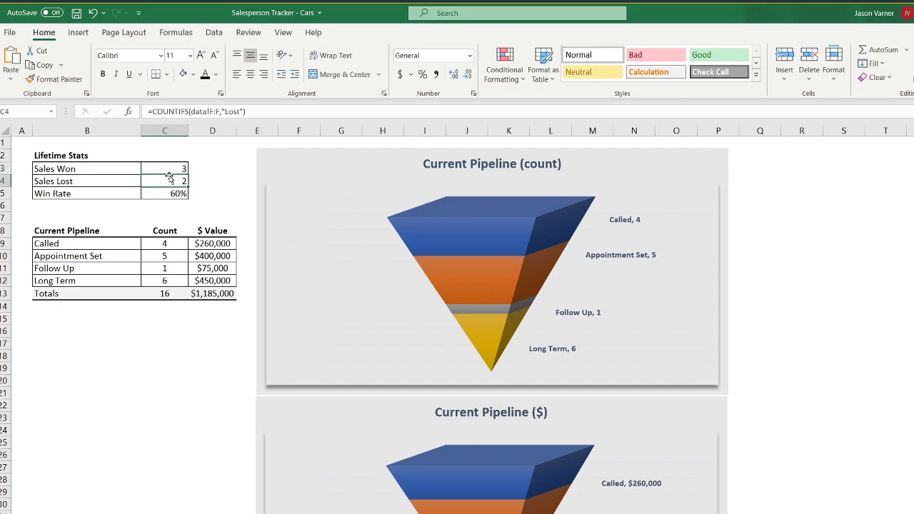
pyautogui.click(166, 193)
pyautogui.click(166, 168)
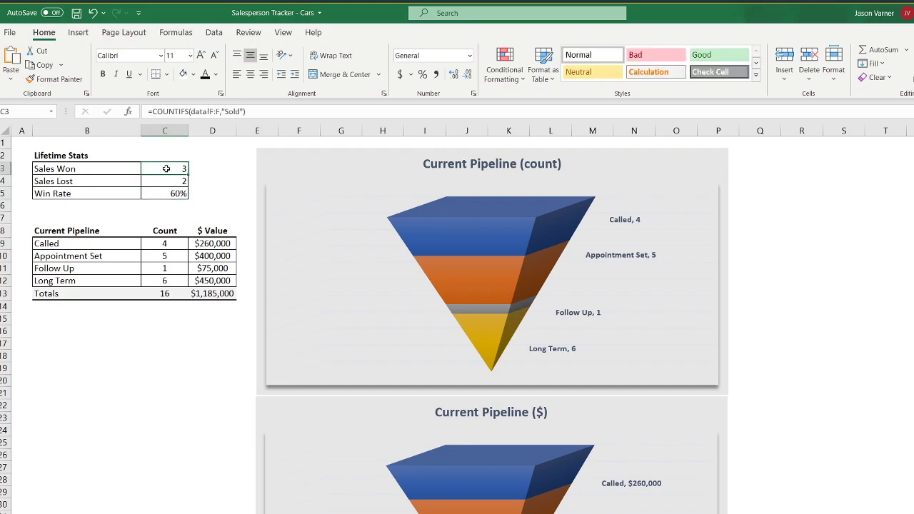
# Step: Inspect the label, count and dollar value formulas for the Called stage in the Current Pipeline table
pyautogui.click(66, 229)
pyautogui.click(72, 245)
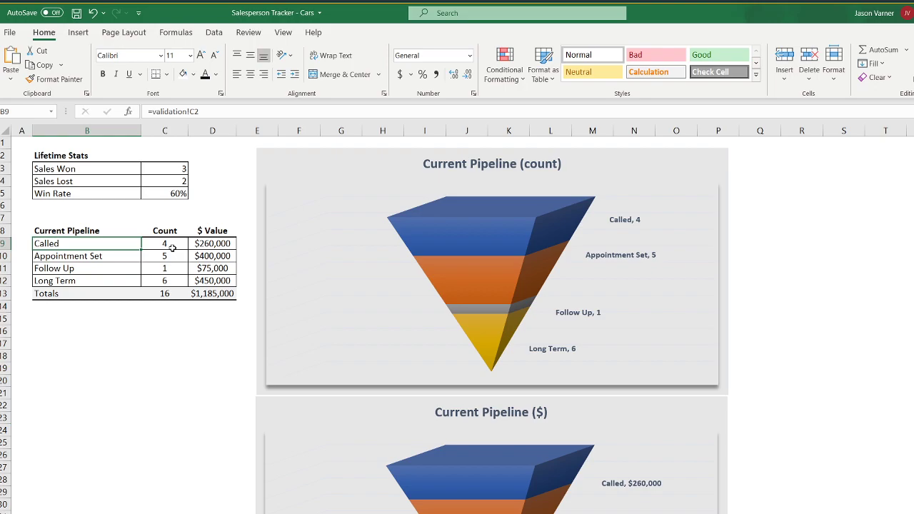
pyautogui.moveTo(215, 243); pyautogui.dragTo(90, 240)
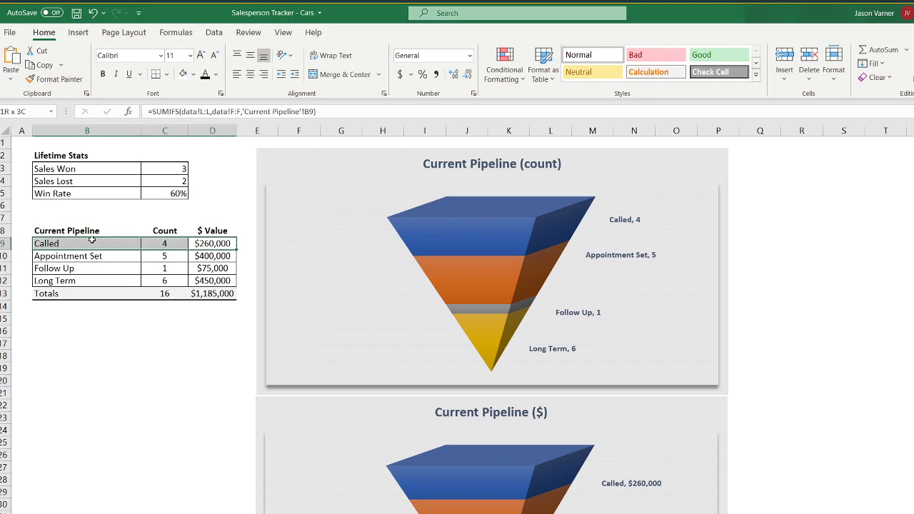
pyautogui.click(161, 243)
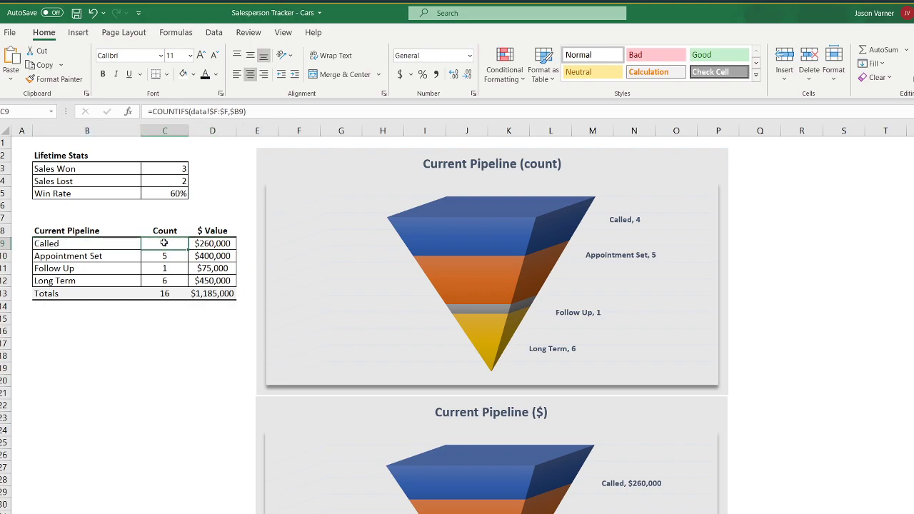
pyautogui.click(214, 244)
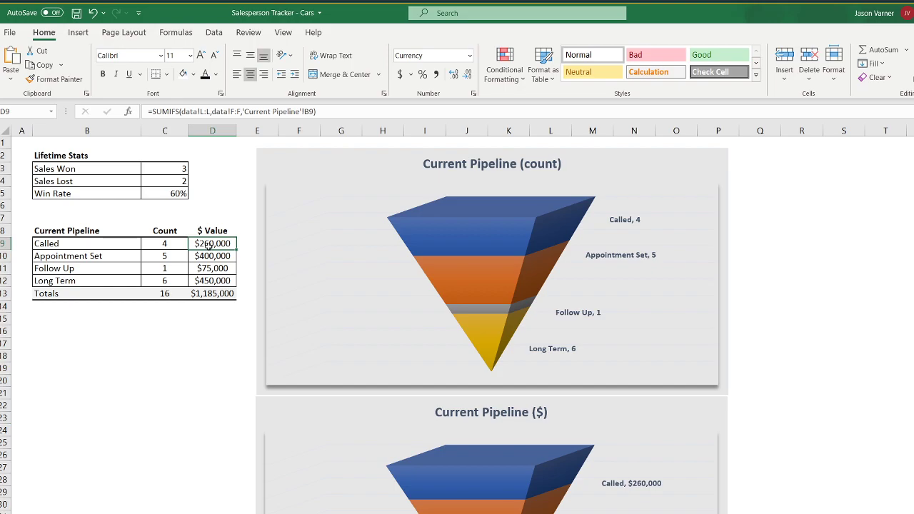
# Step: Compare the label and count formulas of the Called and Appointment Set rows in the Current Pipeline table
pyautogui.click(77, 256)
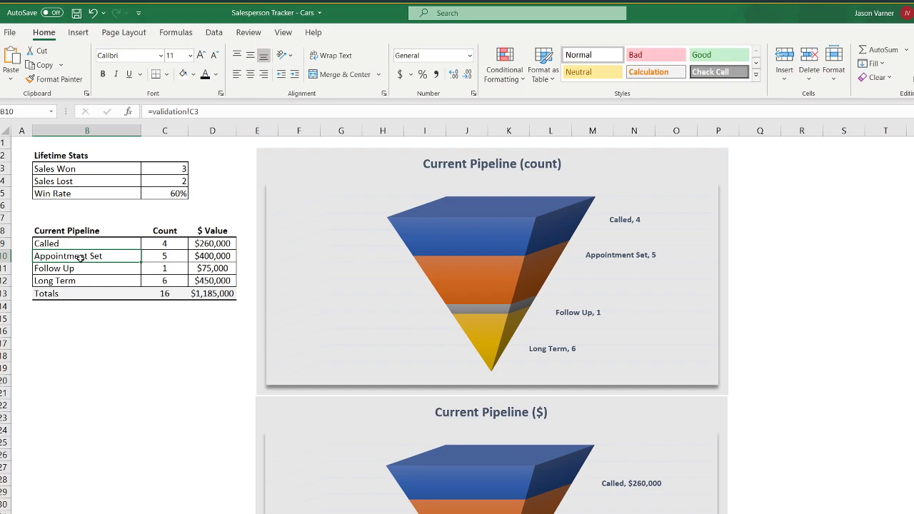
pyautogui.click(100, 243)
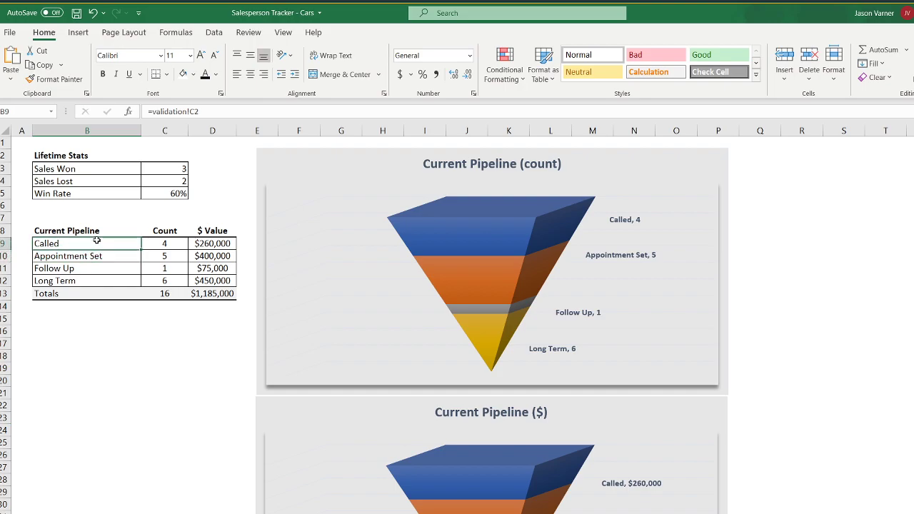
pyautogui.click(104, 256)
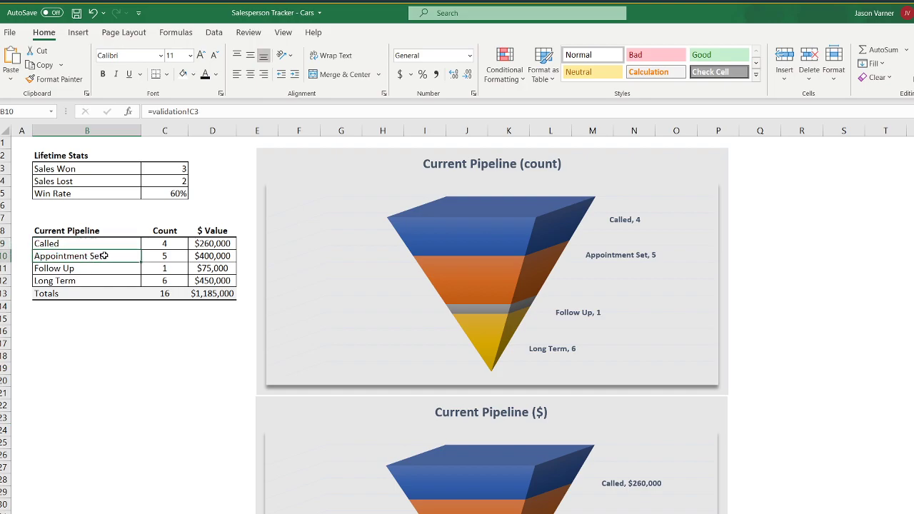
pyautogui.click(97, 244)
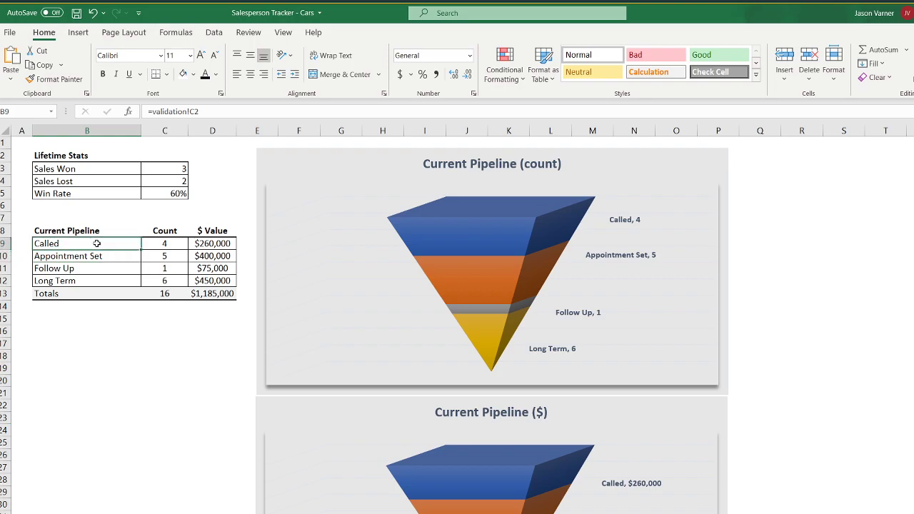
pyautogui.click(154, 243)
pyautogui.click(123, 242)
pyautogui.click(159, 243)
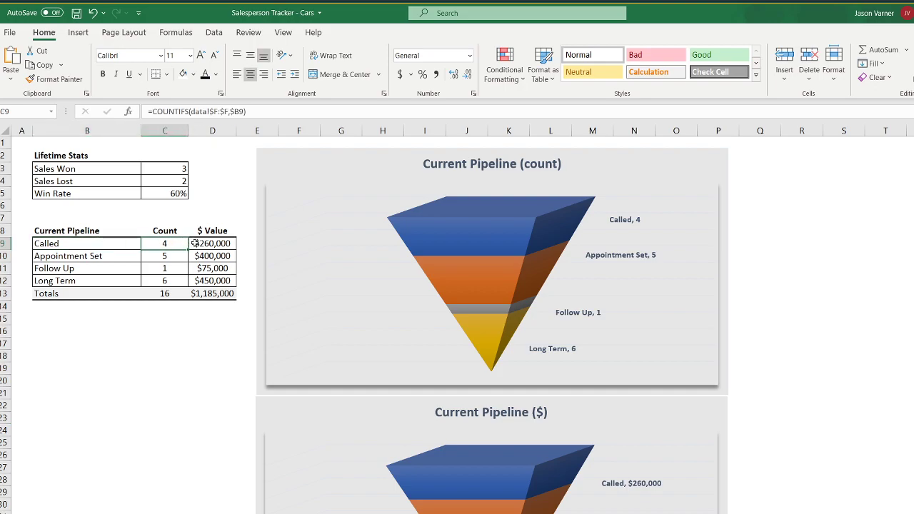
pyautogui.click(91, 256)
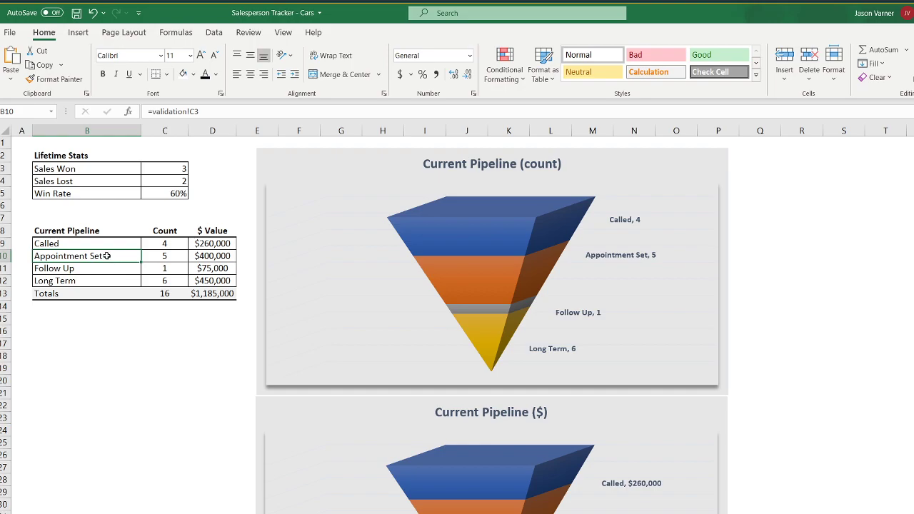
pyautogui.click(158, 255)
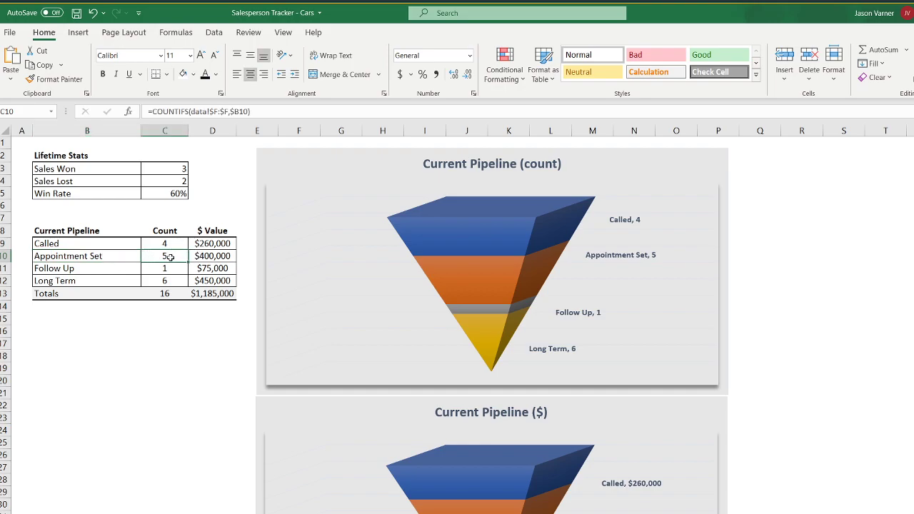
pyautogui.click(118, 258)
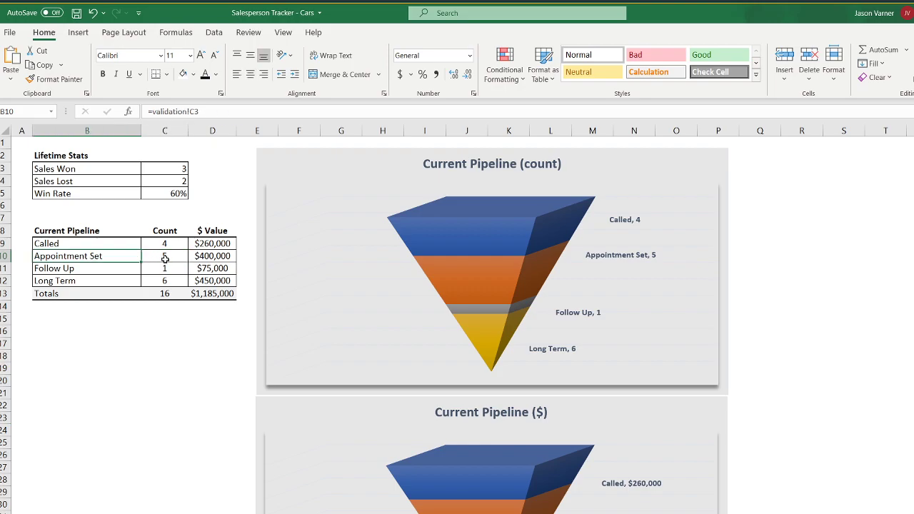
# Step: Compare the label formulas of the Called, Appointment Set and Follow Up stages and review the Follow Up and Long Term rows in Current Pipeline
pyautogui.click(102, 269)
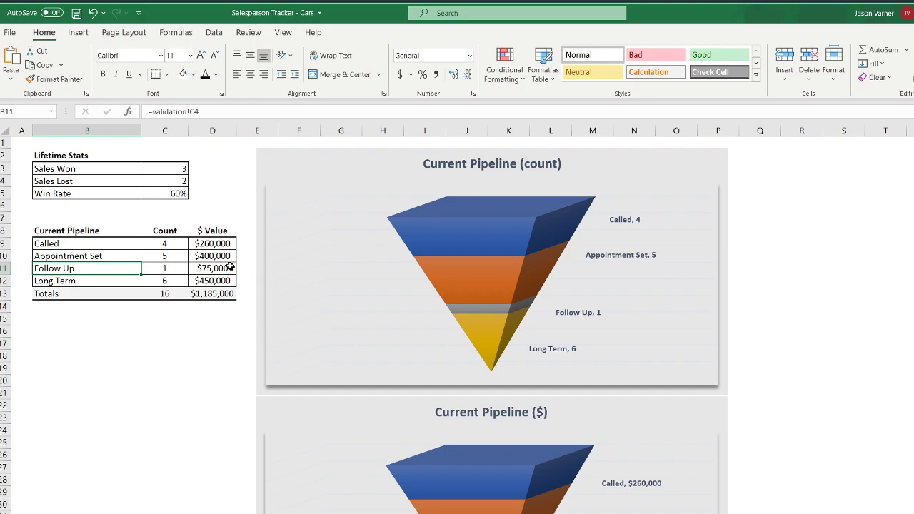
pyautogui.click(85, 245)
pyautogui.click(84, 259)
pyautogui.click(125, 268)
pyautogui.moveTo(118, 267); pyautogui.dragTo(193, 268)
pyautogui.moveTo(115, 280); pyautogui.dragTo(190, 281)
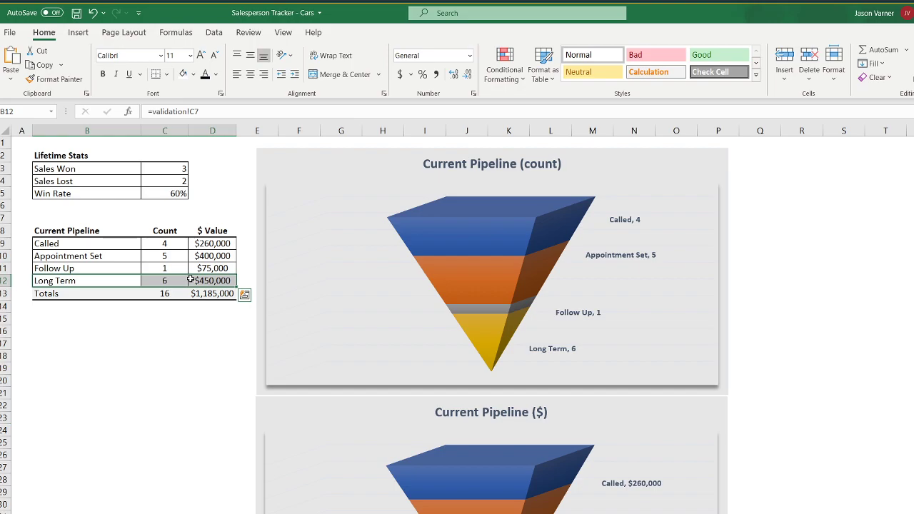
# Step: Inspect the label, count and dollar value cells of the Long Term stage in the Current Pipeline table
pyautogui.click(76, 283)
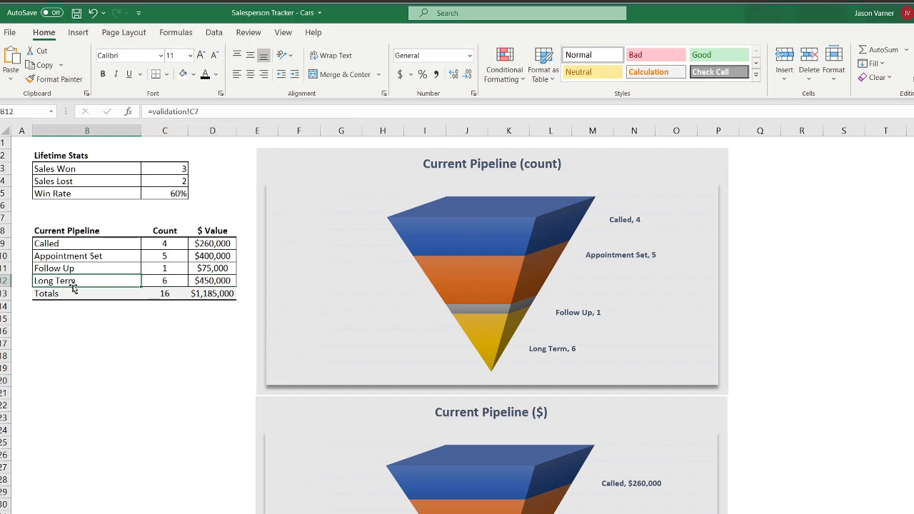
pyautogui.click(168, 279)
pyautogui.click(127, 283)
pyautogui.click(203, 280)
pyautogui.moveTo(87, 279); pyautogui.dragTo(194, 279)
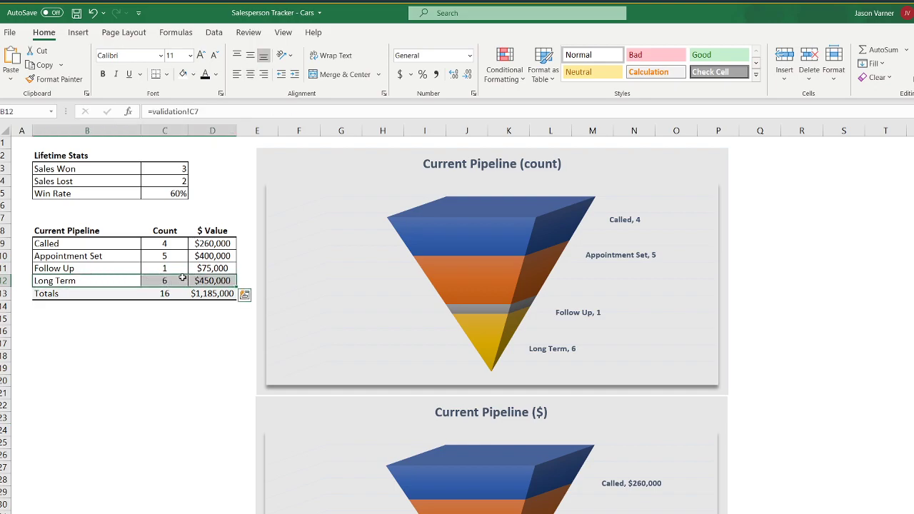
pyautogui.click(117, 280)
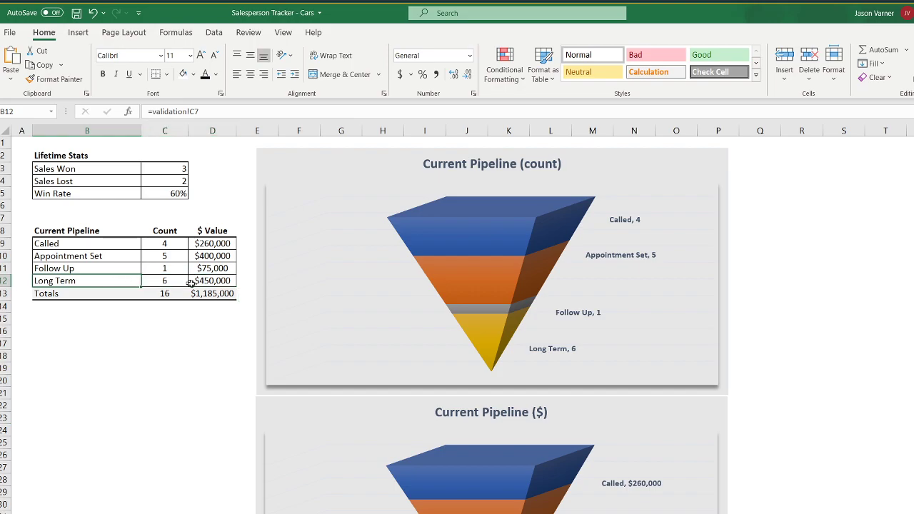
# Step: Inspect the Totals formulas for count and dollar value, and view both Current Pipeline funnel charts
pyautogui.click(167, 282)
pyautogui.click(167, 294)
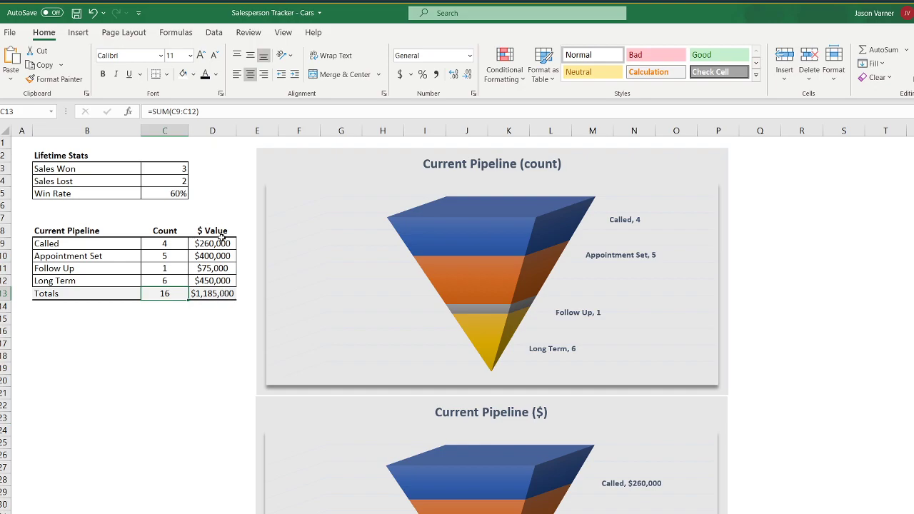
pyautogui.click(219, 292)
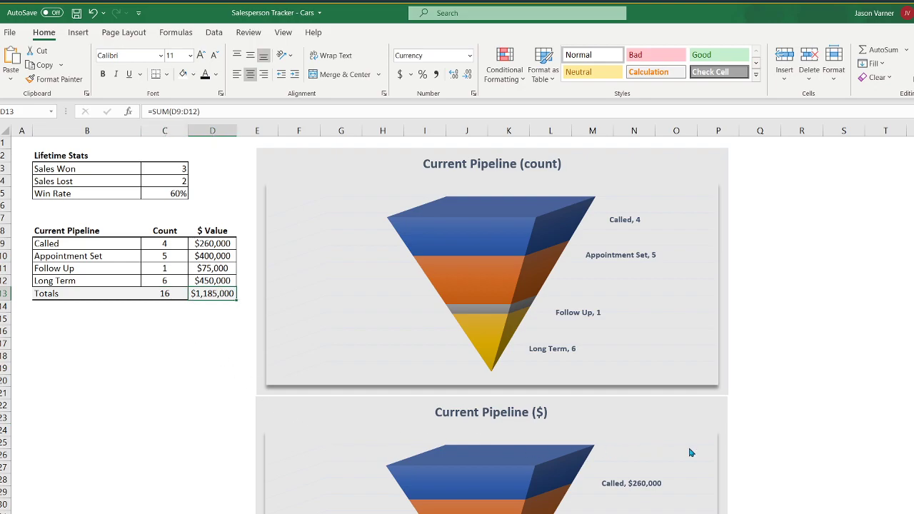
pyautogui.scroll(-3, 691, 452)
pyautogui.scroll(-2, 691, 451)
pyautogui.scroll(6, 692, 449)
# Step: Test the count funnel chart by overwriting the counts with Called 10, Appointment Set 1, Follow Up 15 and Long Term 18
pyautogui.moveTo(165, 244); pyautogui.dragTo(166, 280)
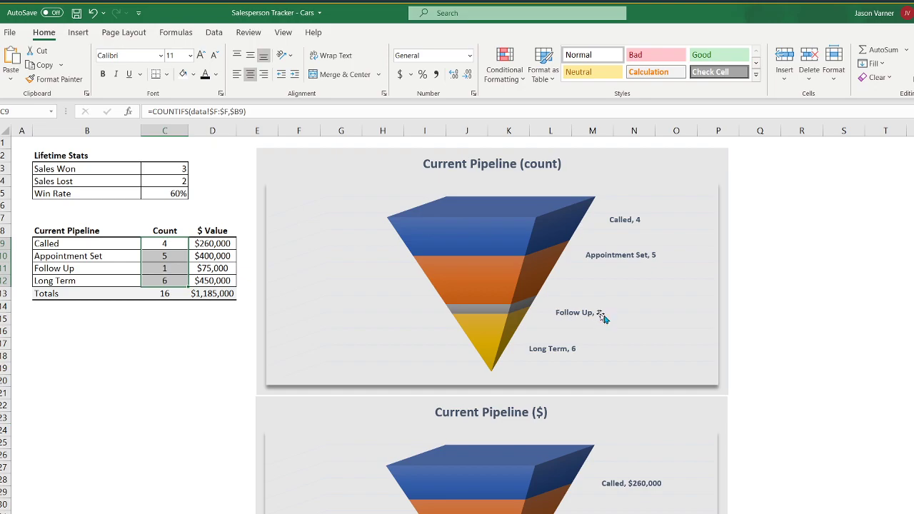
pyautogui.click(167, 244)
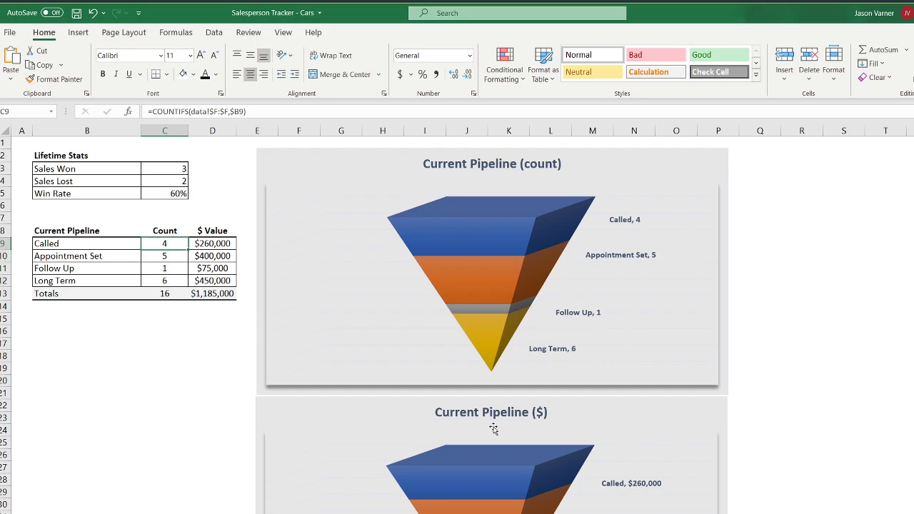
pyautogui.write('10')
pyautogui.press('Return')
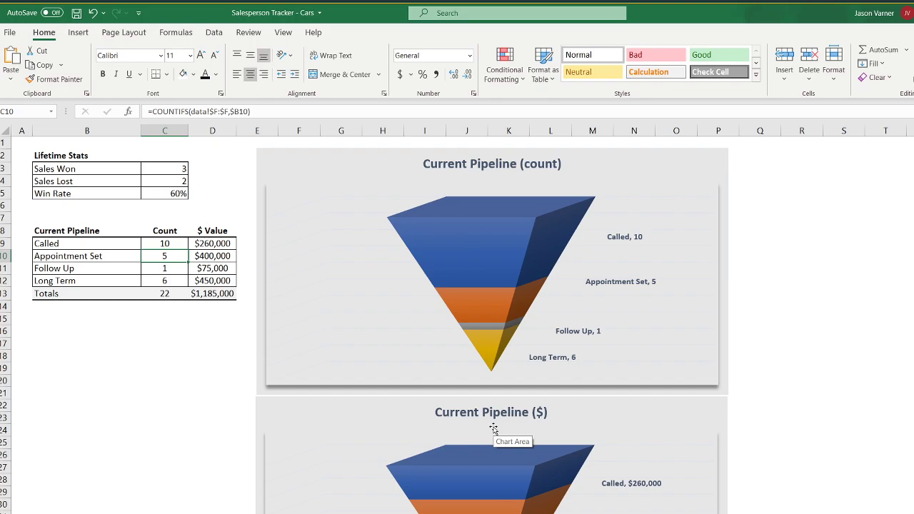
pyautogui.write('1')
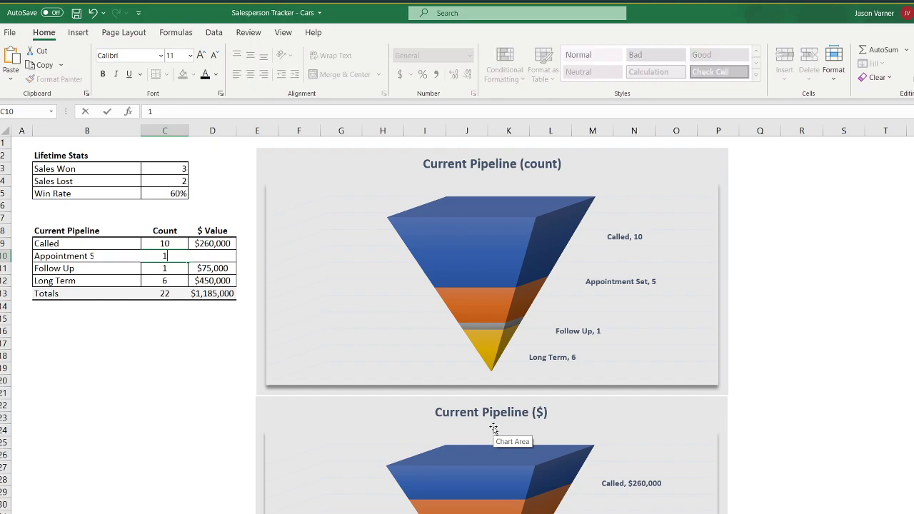
pyautogui.press('Return')
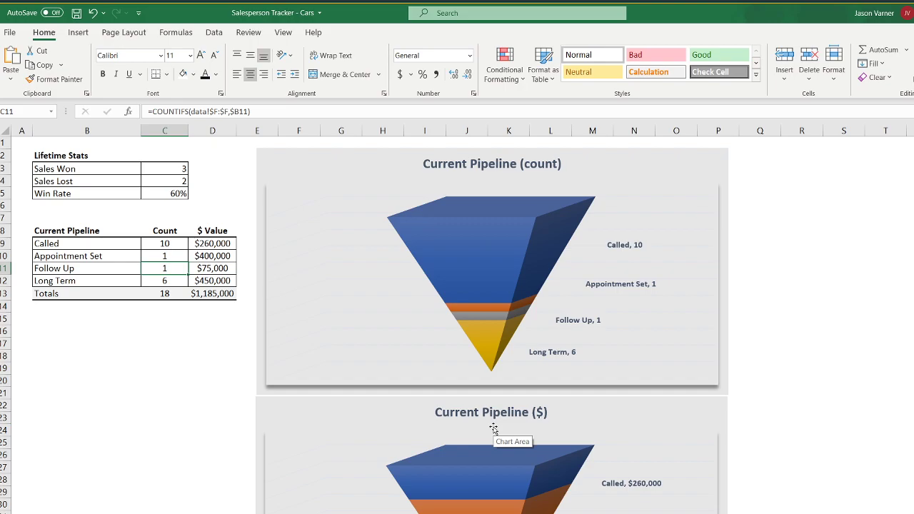
pyautogui.write('15')
pyautogui.press('Return')
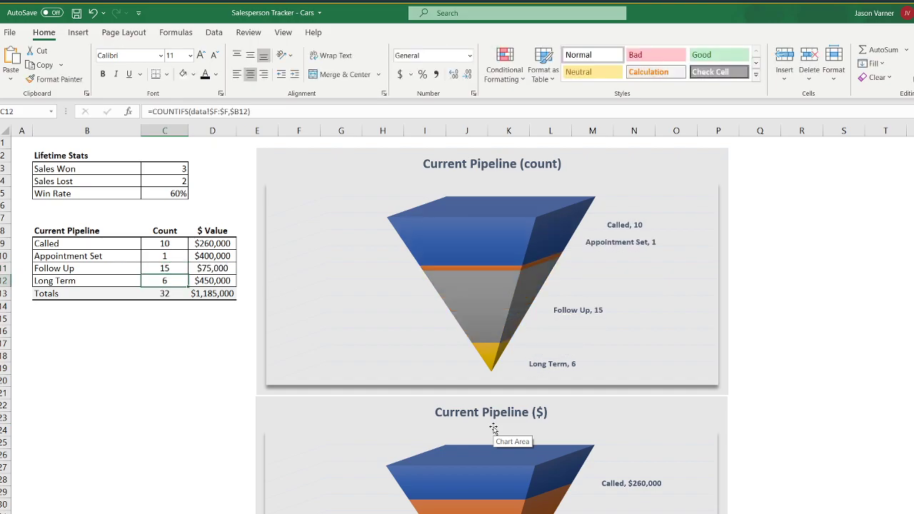
pyautogui.write('18')
pyautogui.press('Return')
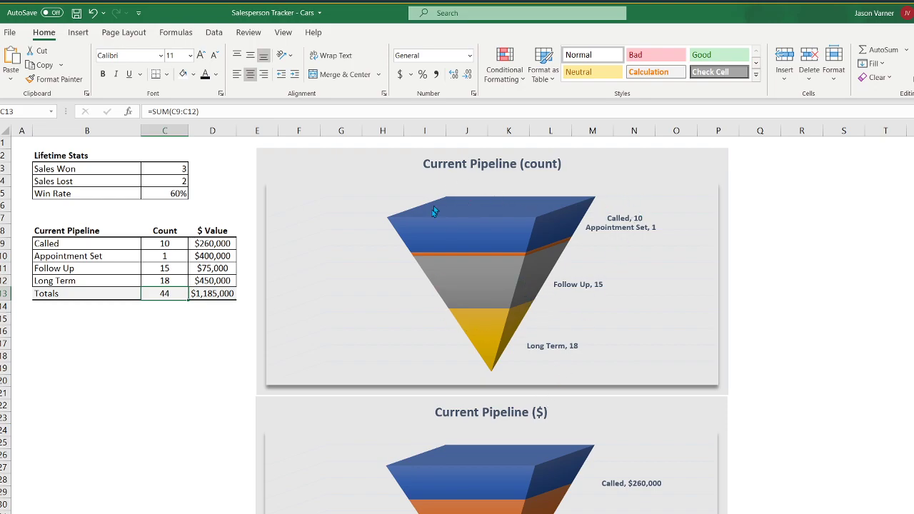
# Step: Undo the test counts entered in the Current Pipeline table
pyautogui.moveTo(493, 287)
pyautogui.click(93, 13)
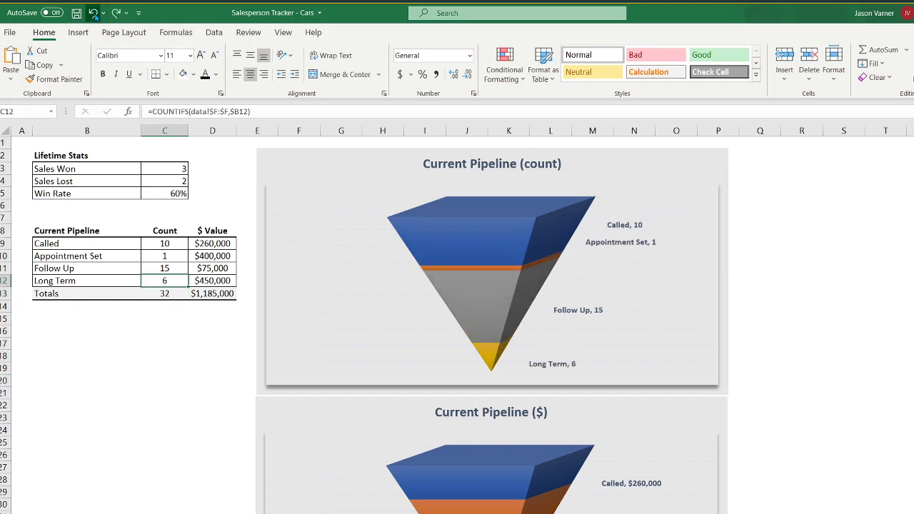
pyautogui.click(93, 13)
pyautogui.click(92, 13)
# Step: Check the count and dollar value formulas of each stage in the Current Pipeline table
pyautogui.click(168, 256)
pyautogui.press('Down')
pyautogui.press('Down')
pyautogui.press('Up')
pyautogui.press('Up')
pyautogui.press('Up')
pyautogui.press('Right')
pyautogui.press('Down')
pyautogui.press('Down')
pyautogui.press('Down')
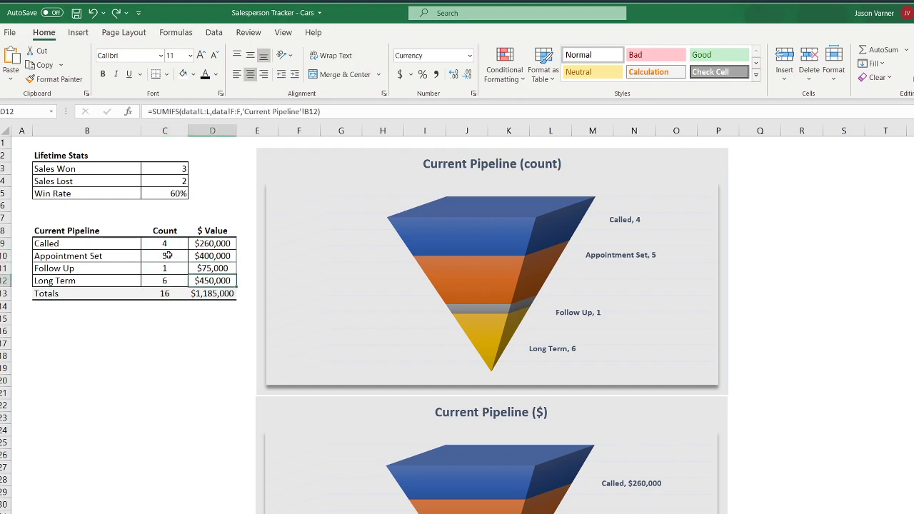
pyautogui.click(155, 368)
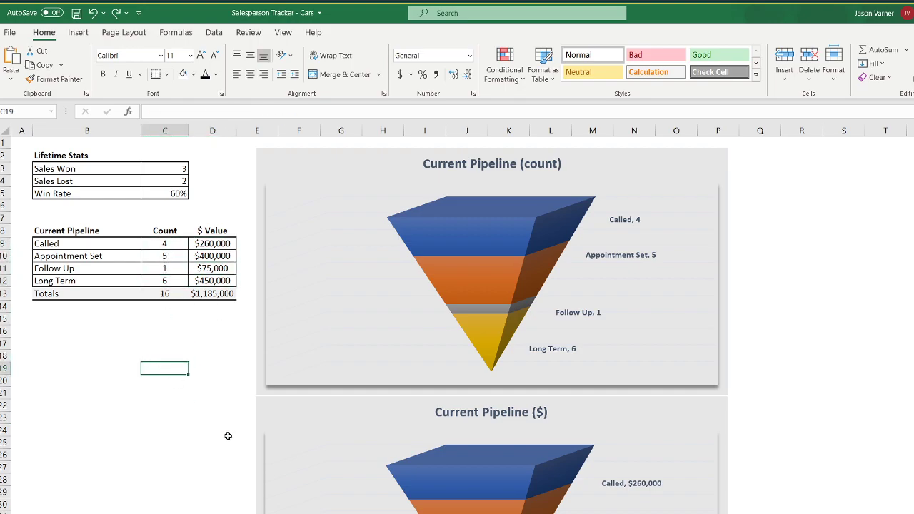
# Step: Compare the Current Pipeline count and dollar funnel charts with the table's dollar value total
pyautogui.scroll(-4, 224, 434)
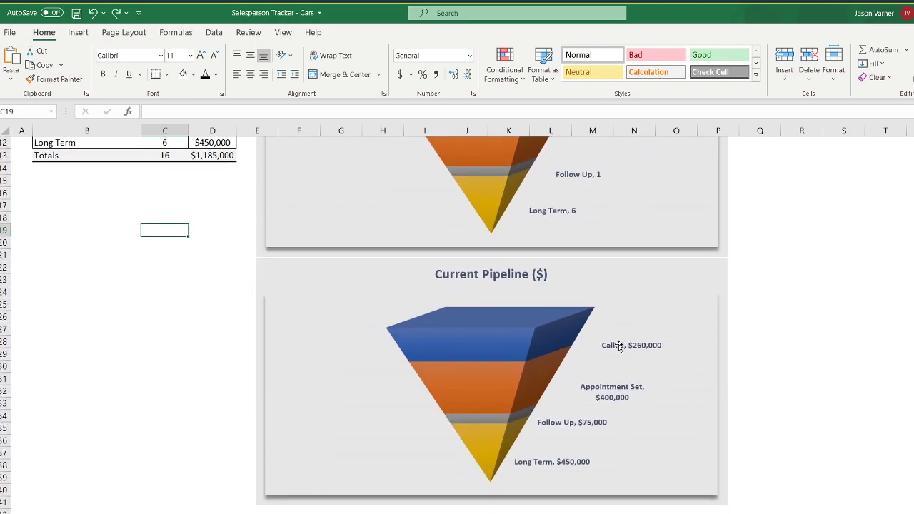
pyautogui.scroll(4, 614, 347)
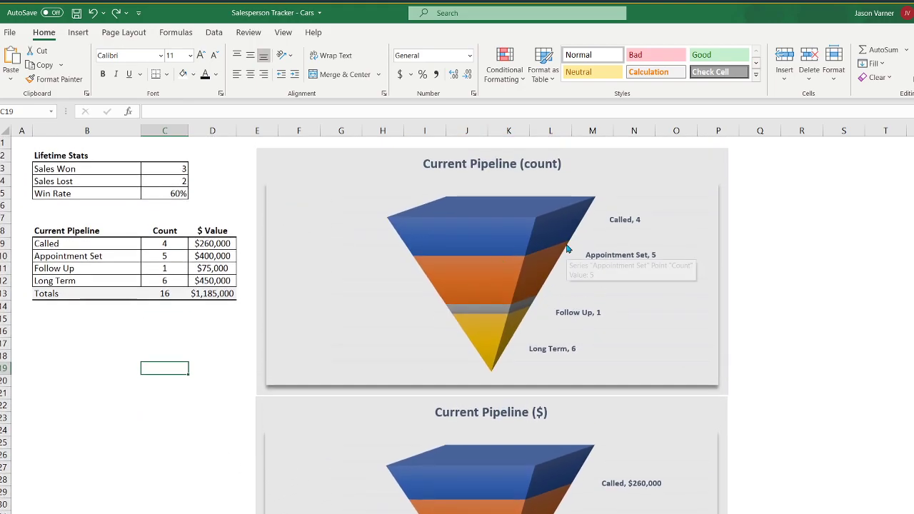
pyautogui.scroll(-4, 541, 286)
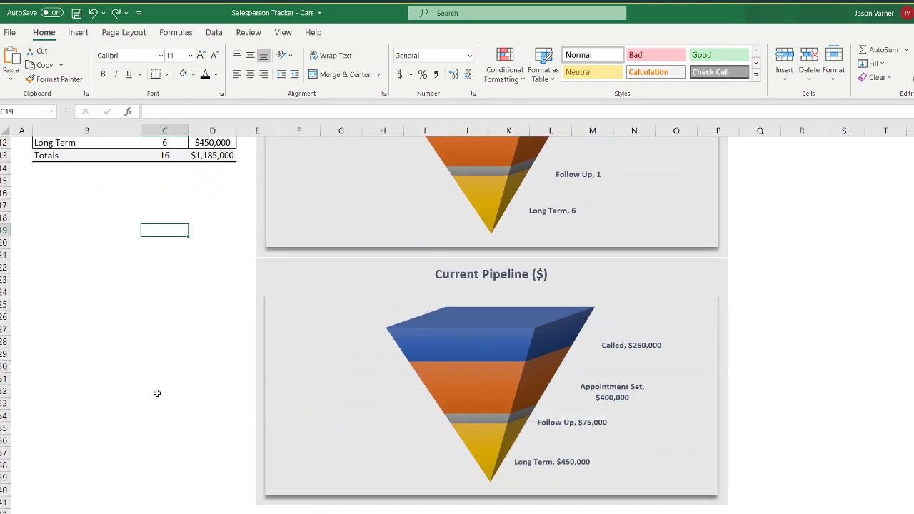
pyautogui.scroll(4, 154, 379)
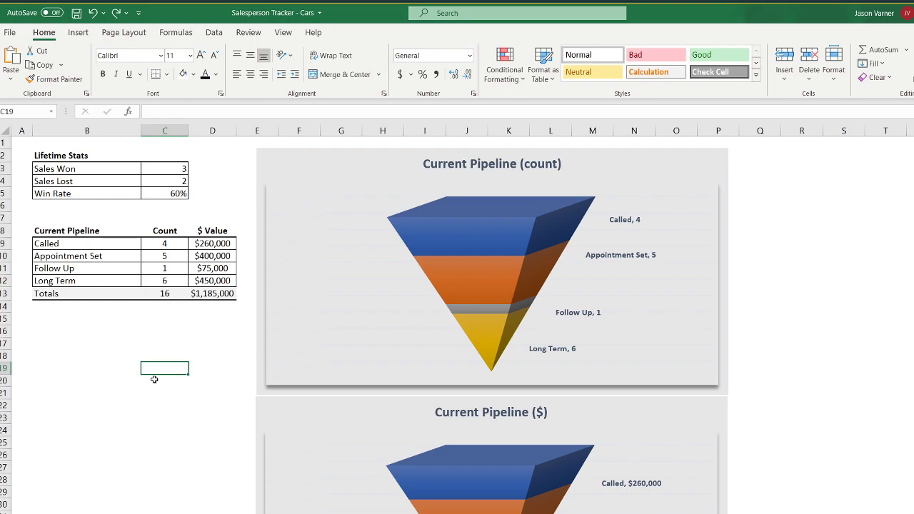
pyautogui.scroll(-4, 154, 380)
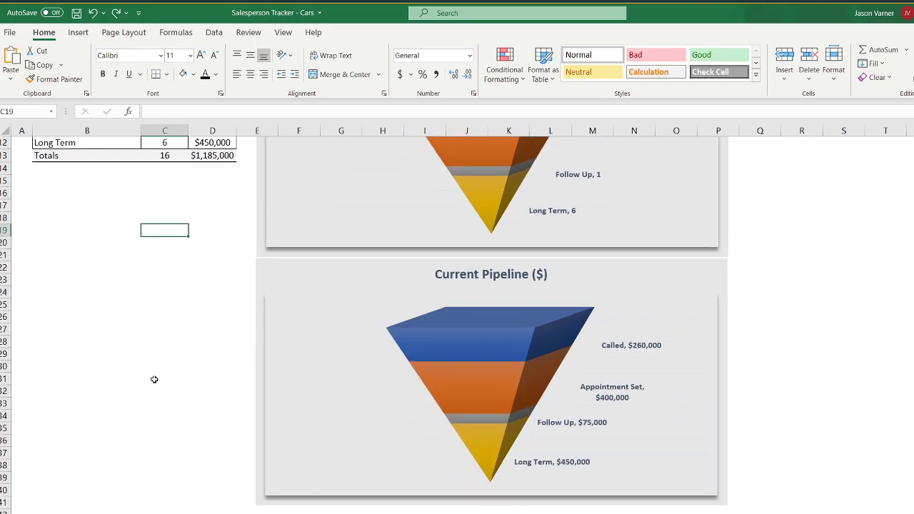
pyautogui.scroll(4, 158, 377)
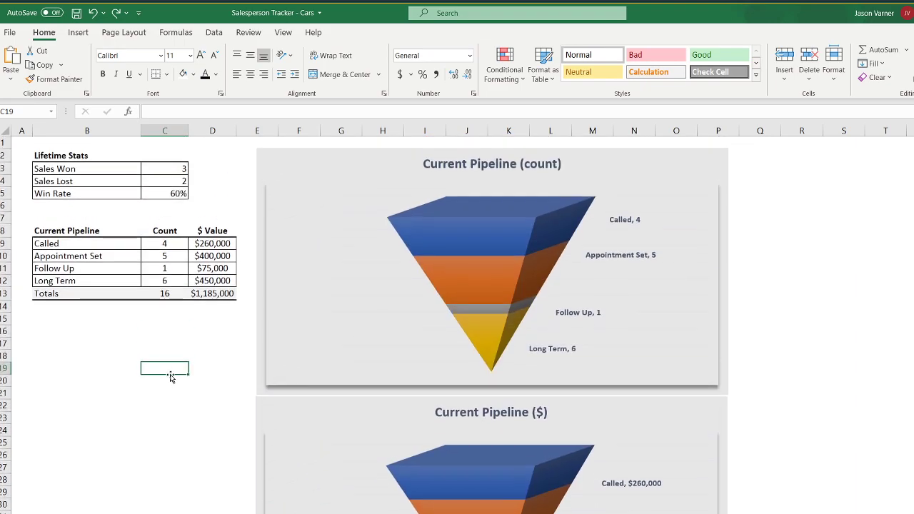
pyautogui.click(224, 295)
pyautogui.scroll(-4, 212, 305)
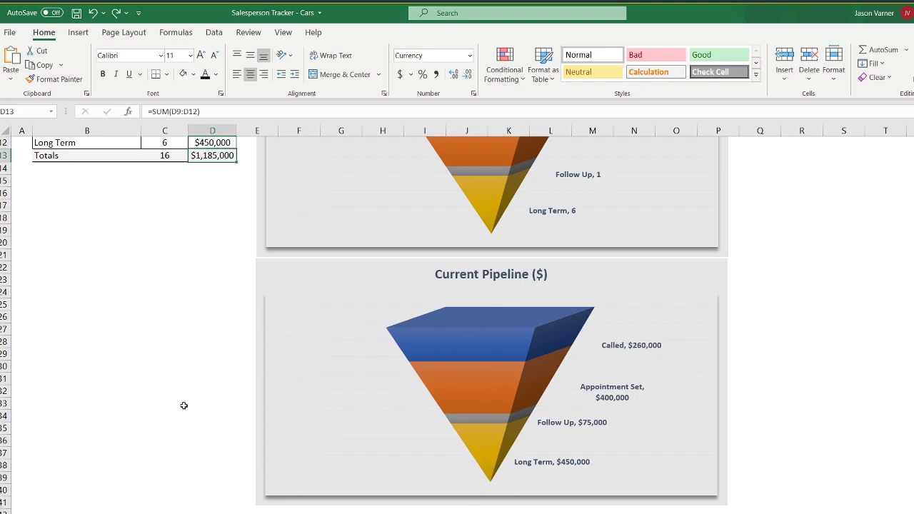
pyautogui.scroll(4, 184, 406)
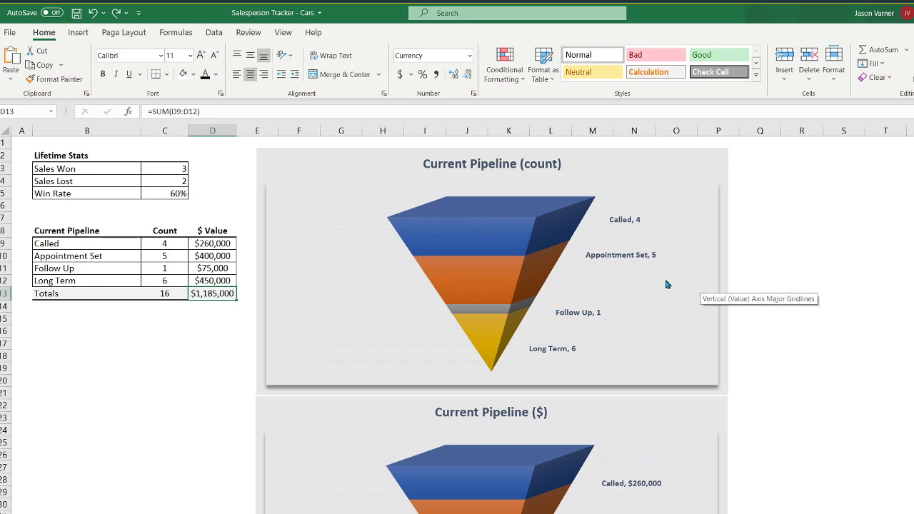
# Step: Make the Totals row of the Current Pipeline table bold and save the workbook
pyautogui.click(210, 394)
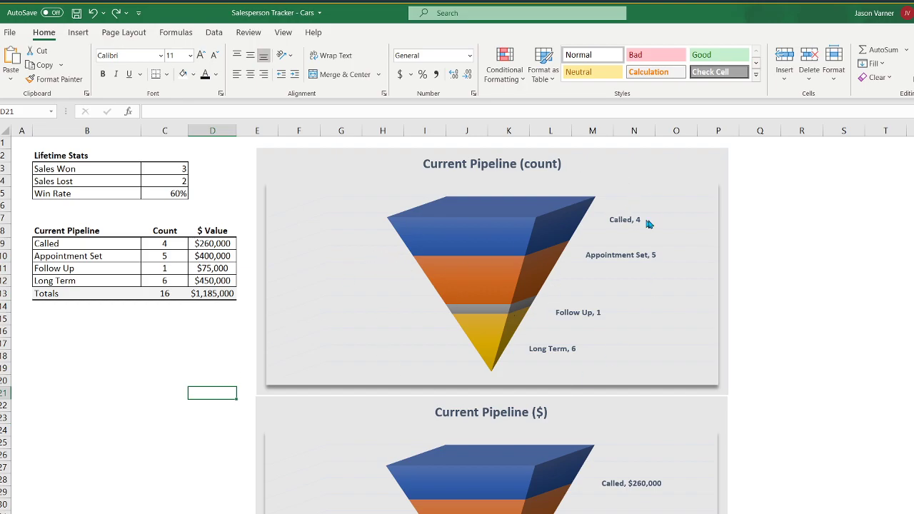
pyautogui.click(215, 297)
pyautogui.click(166, 293)
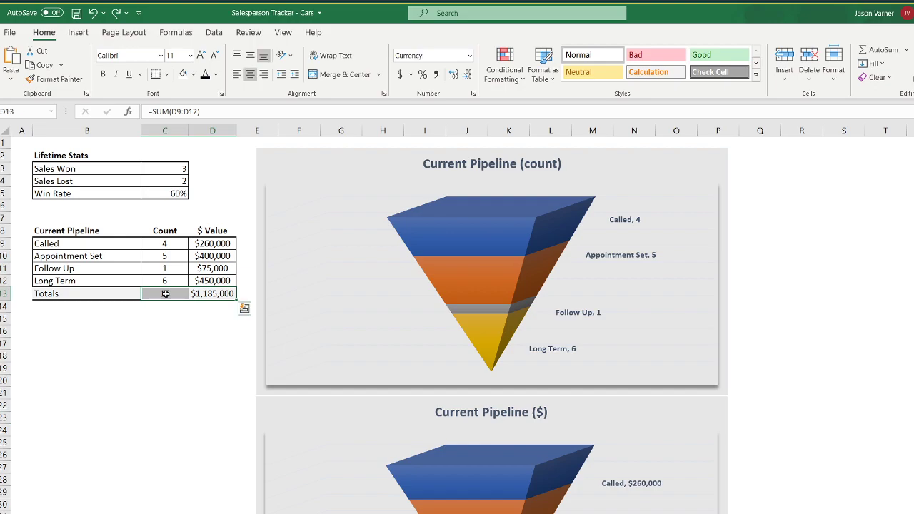
pyautogui.moveTo(119, 293); pyautogui.dragTo(212, 289)
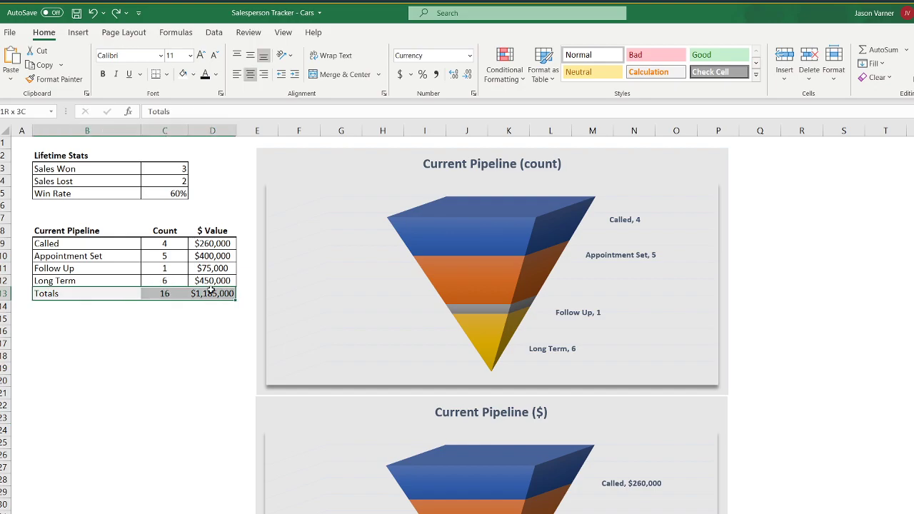
pyautogui.click(102, 74)
pyautogui.click(119, 367)
pyautogui.click(76, 12)
pyautogui.click(90, 442)
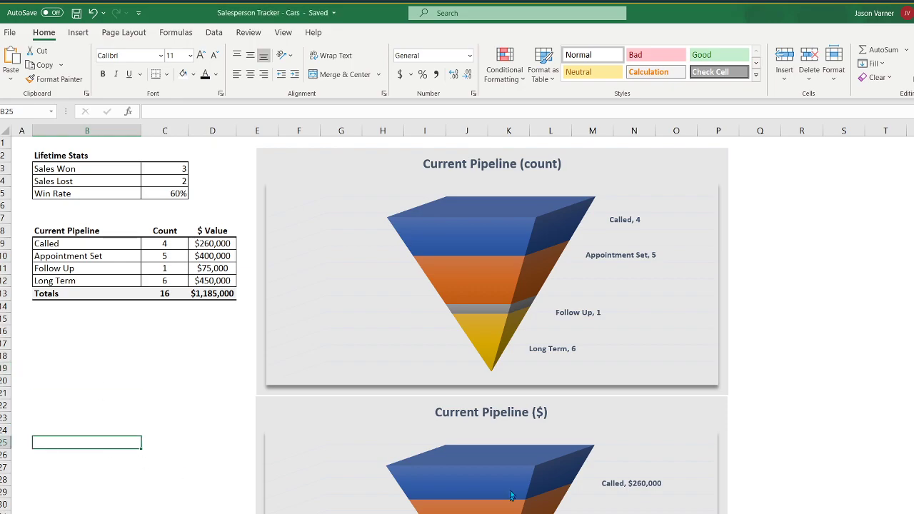
pyautogui.moveTo(514, 473)
pyautogui.click(159, 386)
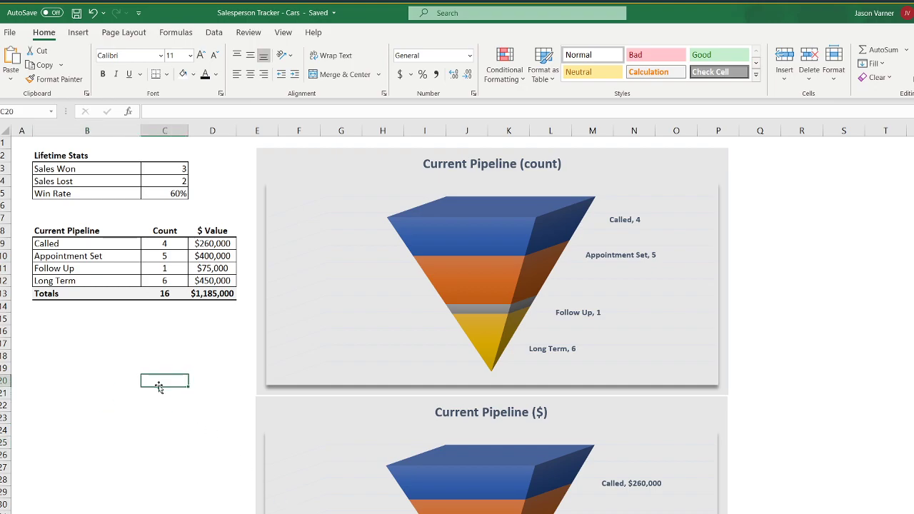
pyautogui.click(154, 370)
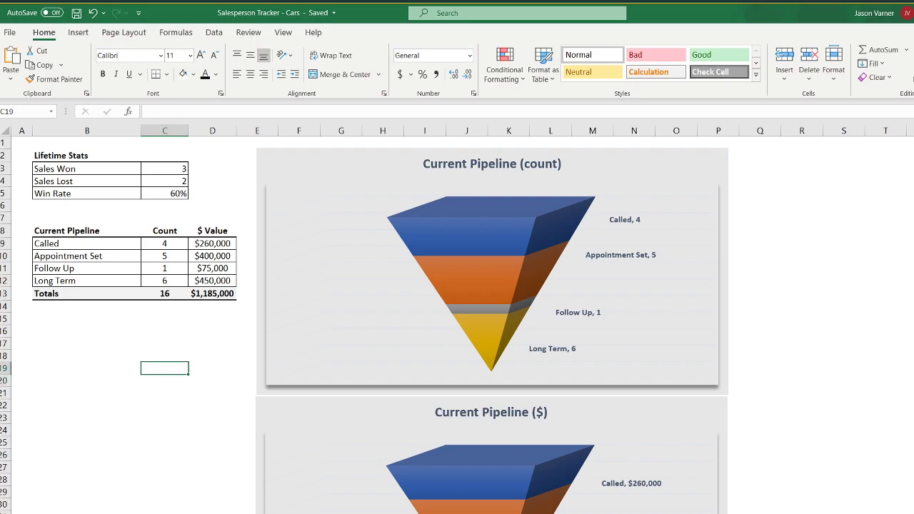
# Step: Switch between the data and monthly stats sheets, and review the Make and Model columns on the data sheet
pyautogui.hotkey('ctrl', 'pageup')
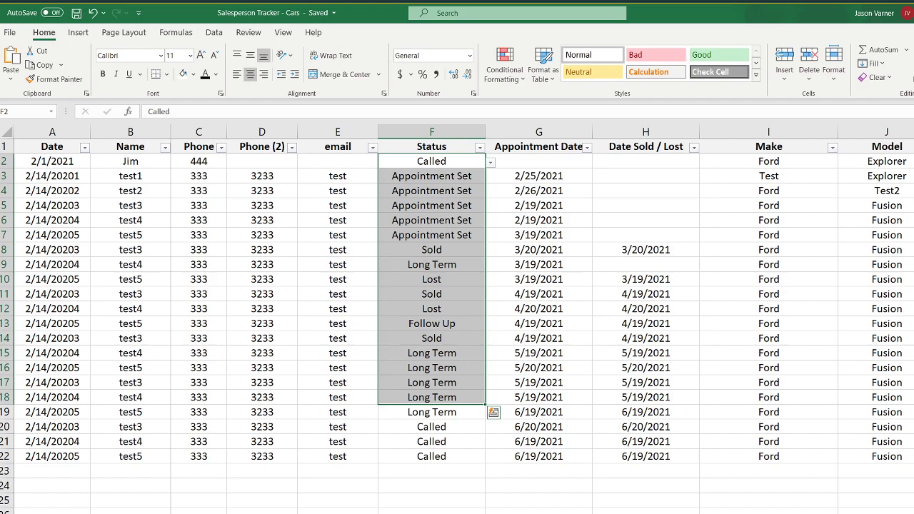
pyautogui.hotkey('ctrl', 'pagedown')
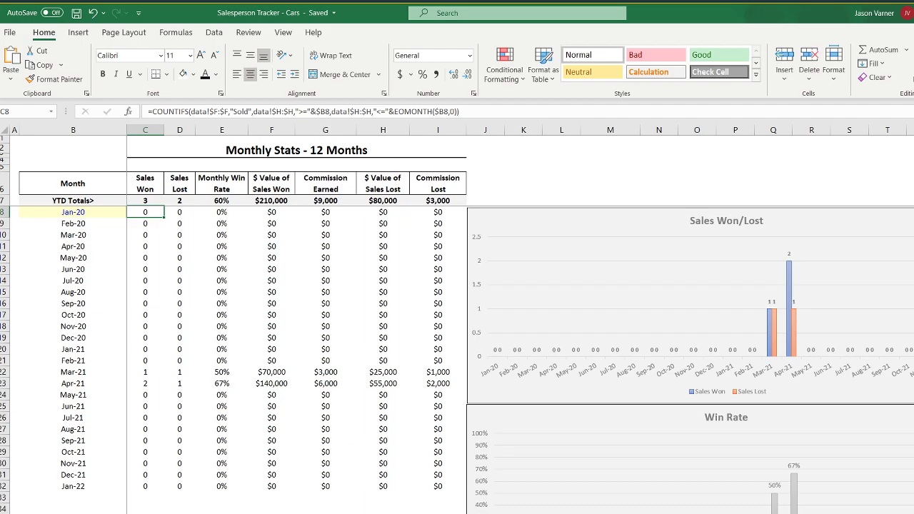
pyautogui.hotkey('ctrl', 'pagedown')
pyautogui.hotkey('ctrl', 'pageup')
pyautogui.hotkey('ctrl', 'pageup')
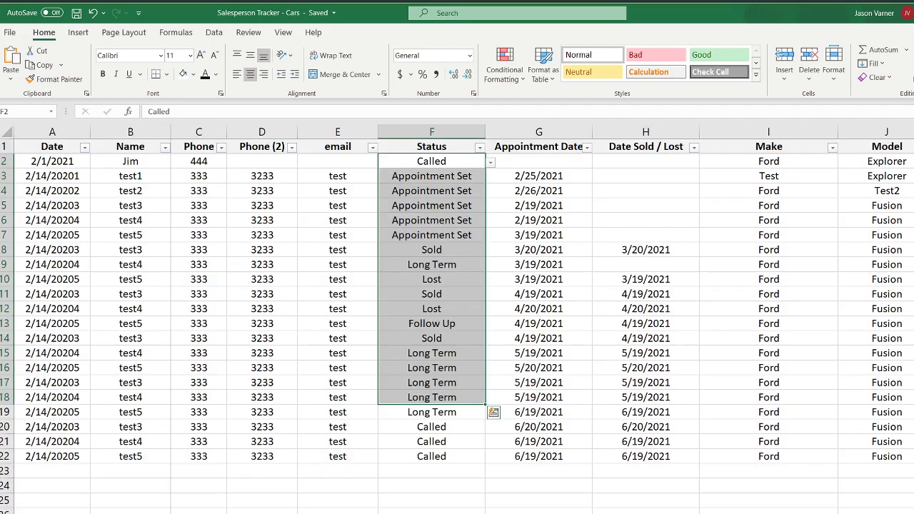
pyautogui.moveTo(793, 164); pyautogui.dragTo(769, 353)
pyautogui.moveTo(898, 162); pyautogui.dragTo(892, 238)
pyautogui.click(795, 161)
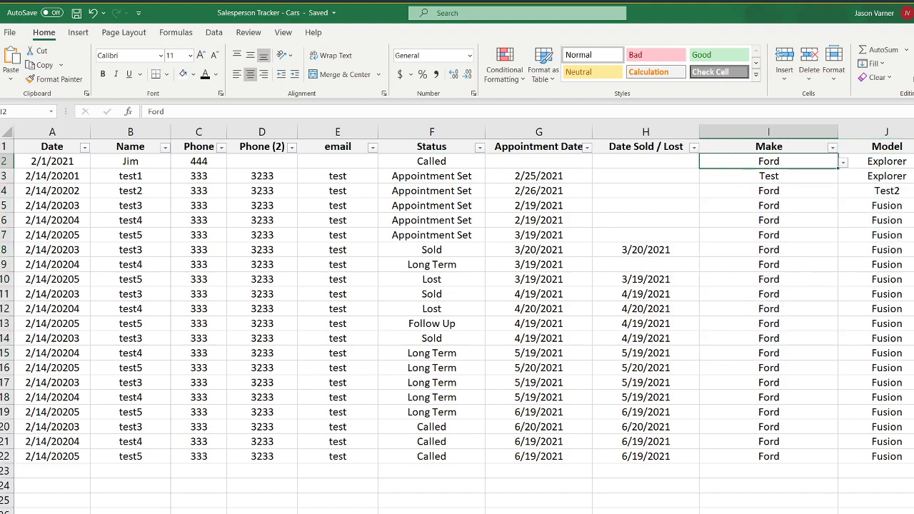
# Step: Examine the Make column and the vehicle, sale and commission columns on the data sheet
pyautogui.moveTo(913, 162); pyautogui.dragTo(913, 250)
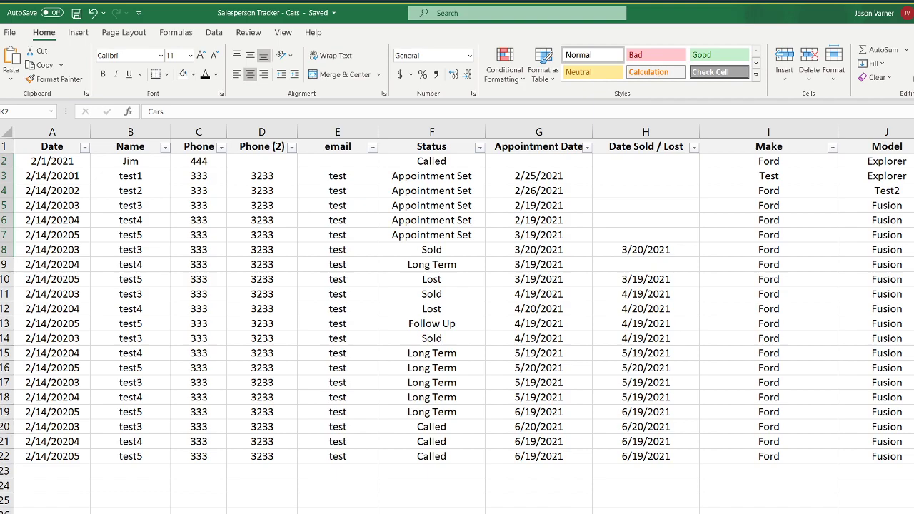
pyautogui.moveTo(777, 160); pyautogui.dragTo(771, 240)
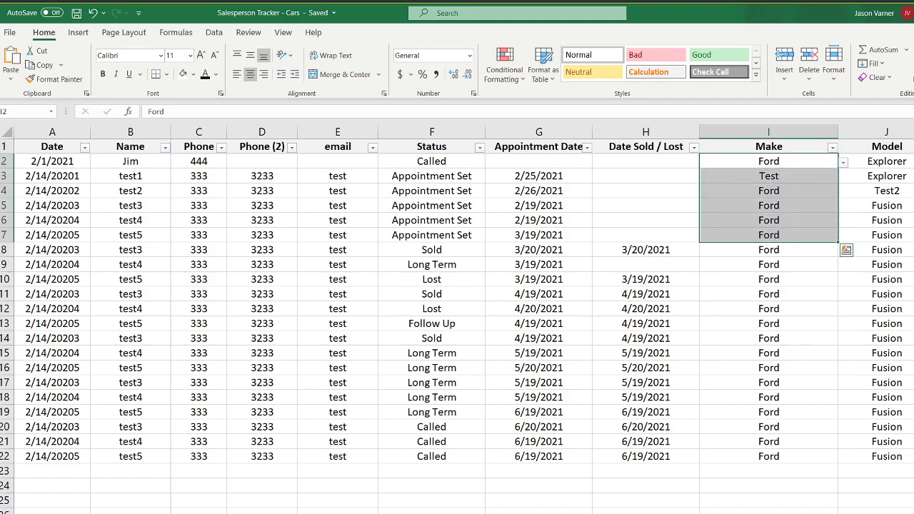
pyautogui.hscroll(1, 543, 322)
pyautogui.hscroll(6, 543, 322)
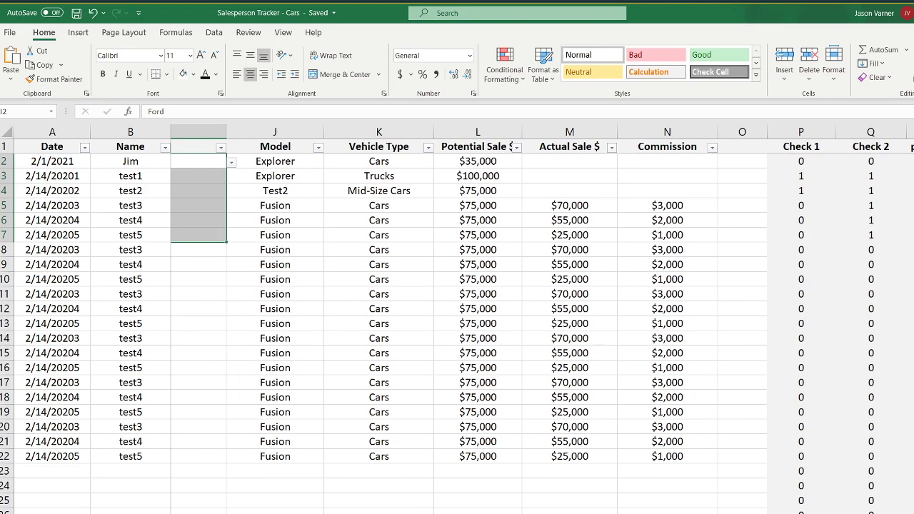
pyautogui.hscroll(-6, 542, 321)
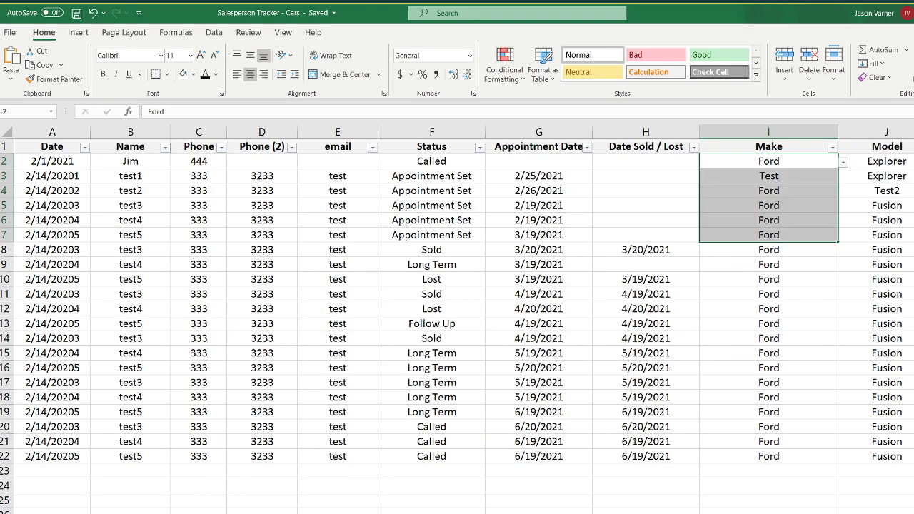
# Step: Create a copy of the Monthly Stats - 12 Months sheet in the same workbook, checking the data sheet
pyautogui.click(214, 513)
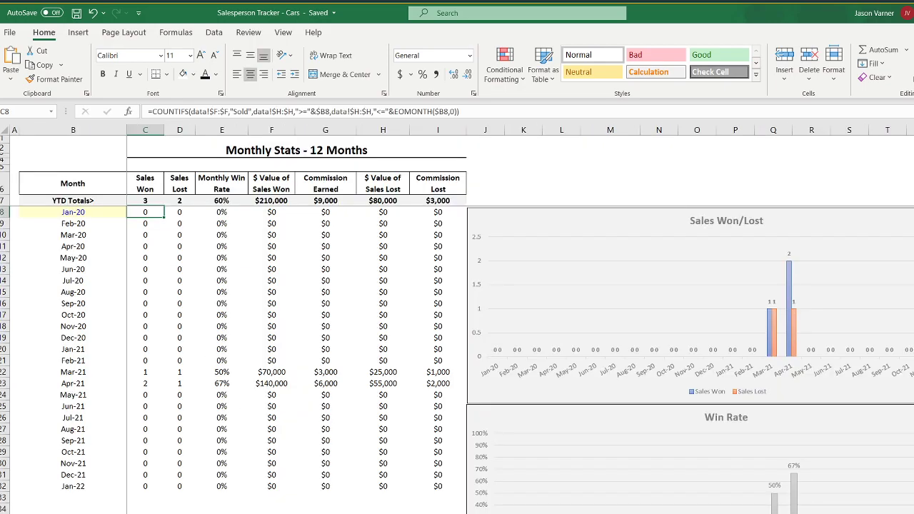
pyautogui.rightClick(492, 513)
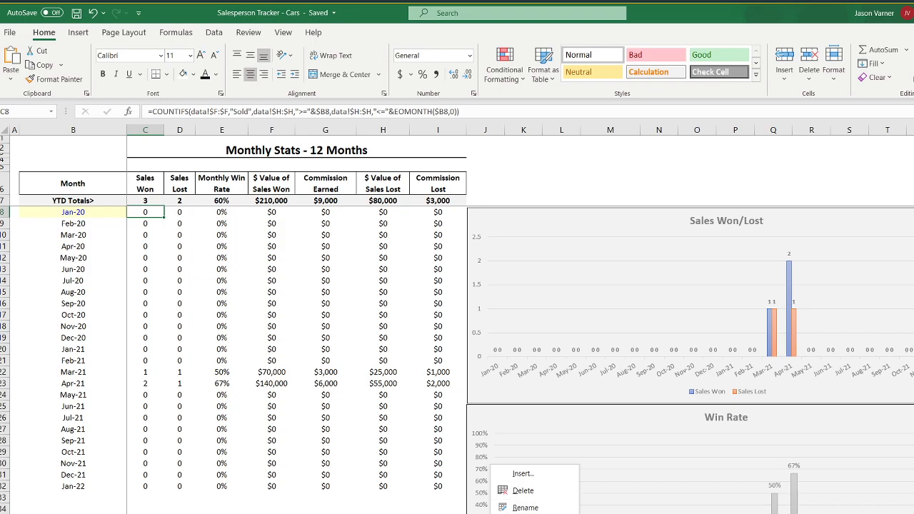
pyautogui.click(530, 513)
pyautogui.scroll(-3, 535, 509)
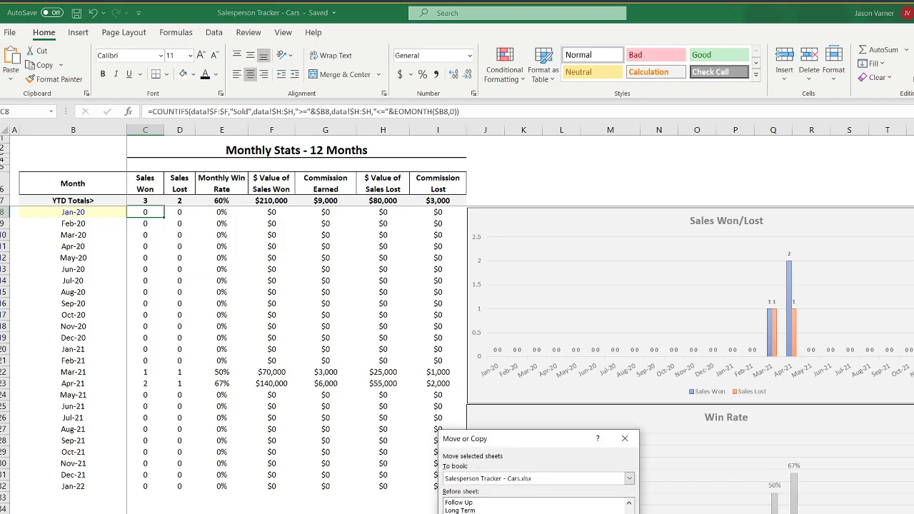
pyautogui.click(556, 513)
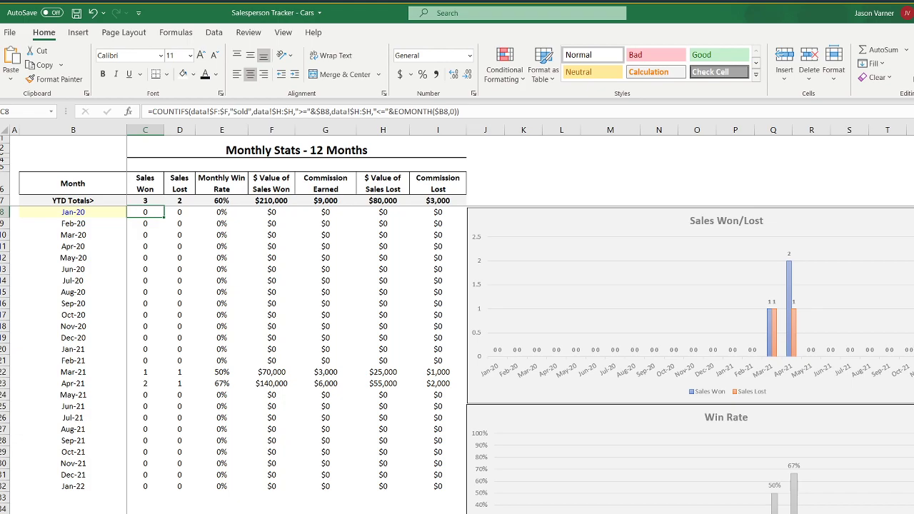
pyautogui.click(315, 513)
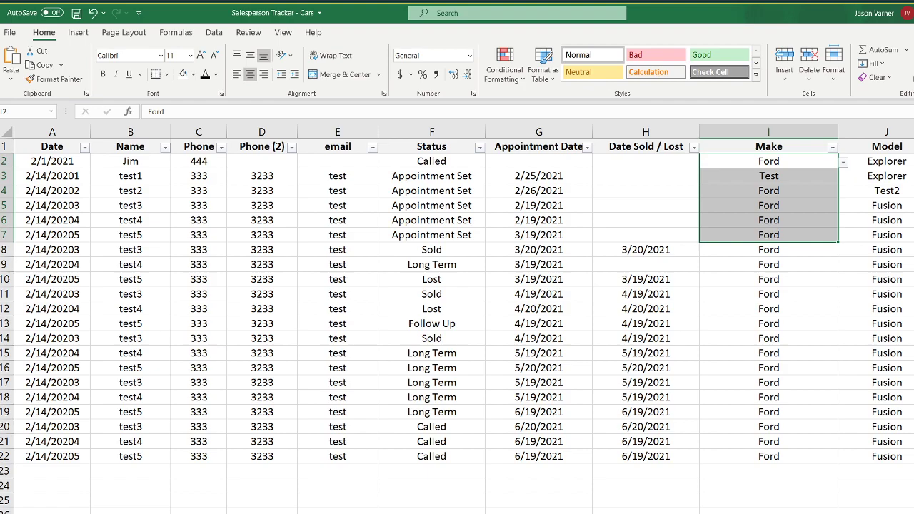
pyautogui.hotkey('ctrl', 'pagedown')
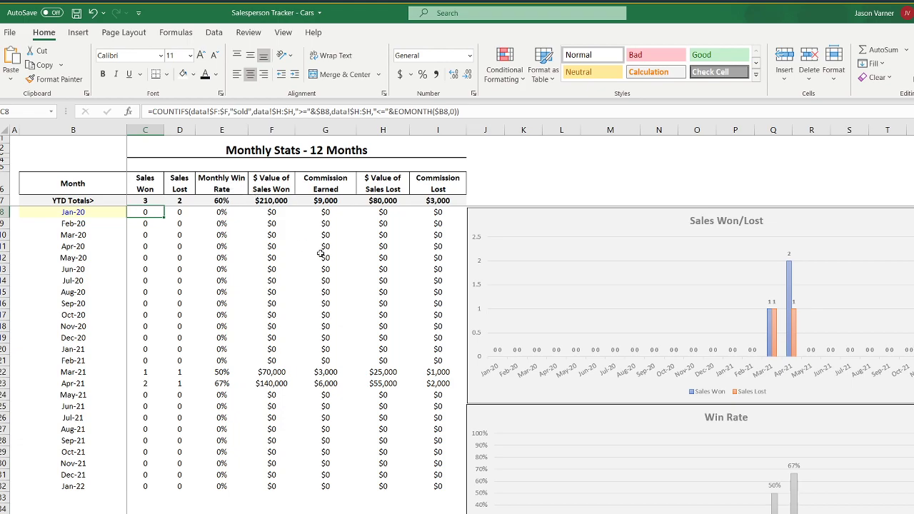
# Step: Merge and center cells B4:B5 above the Month header on the copied monthly stats sheet
pyautogui.click(139, 166)
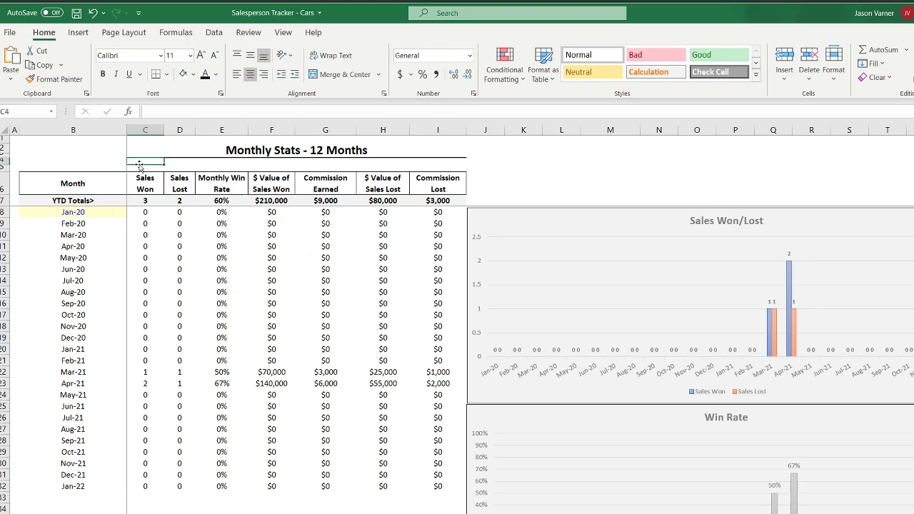
pyautogui.click(56, 167)
pyautogui.moveTo(62, 167); pyautogui.dragTo(63, 161)
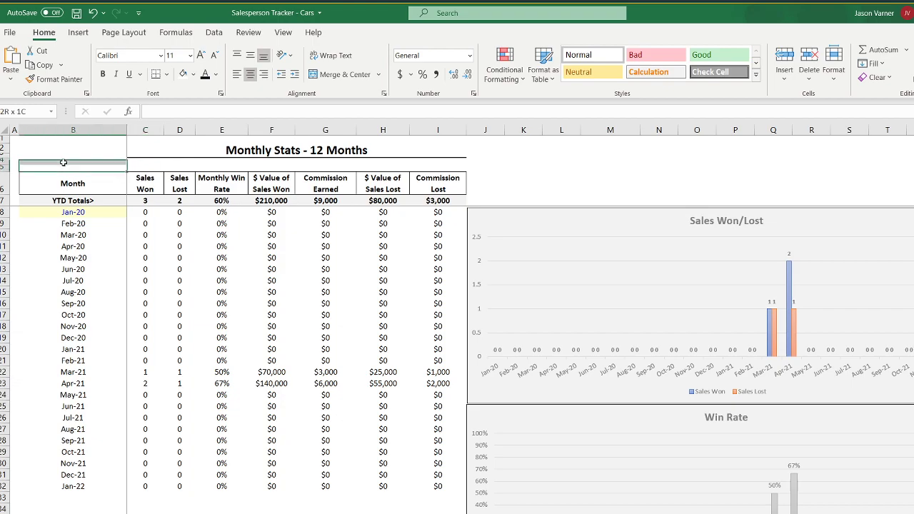
pyautogui.click(337, 74)
# Step: Add list data validation to the merged cell B4 with the makes in =validation!$A$2:$A$10 as its source
pyautogui.click(213, 32)
pyautogui.click(694, 79)
pyautogui.click(691, 98)
pyautogui.click(571, 197)
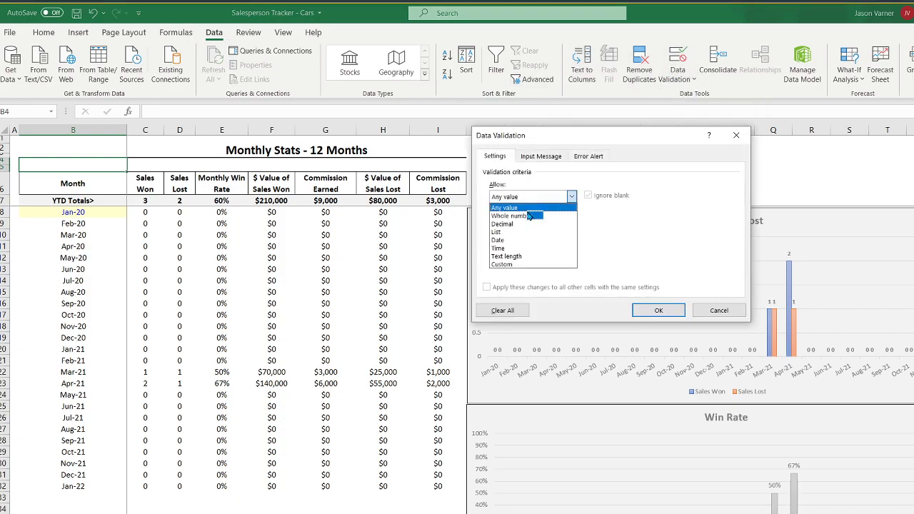
pyautogui.click(528, 232)
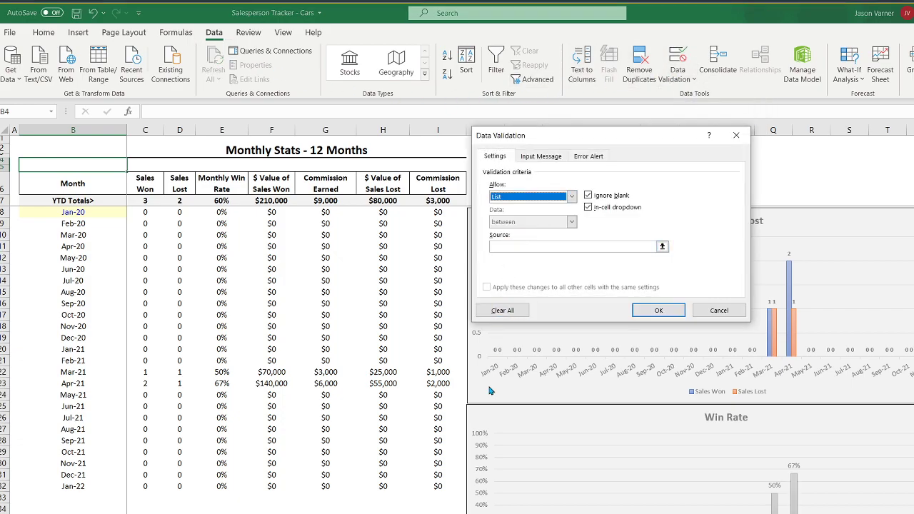
pyautogui.click(662, 246)
pyautogui.click(429, 513)
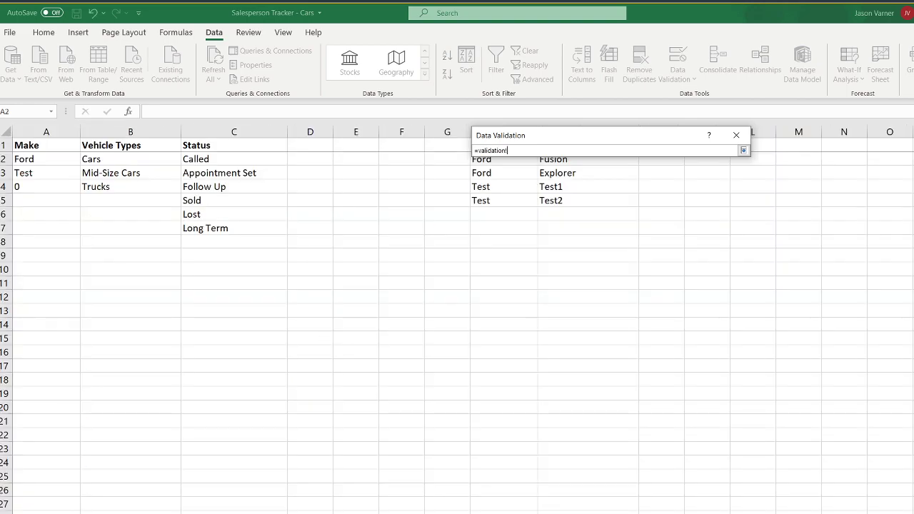
pyautogui.moveTo(48, 161); pyautogui.dragTo(50, 272)
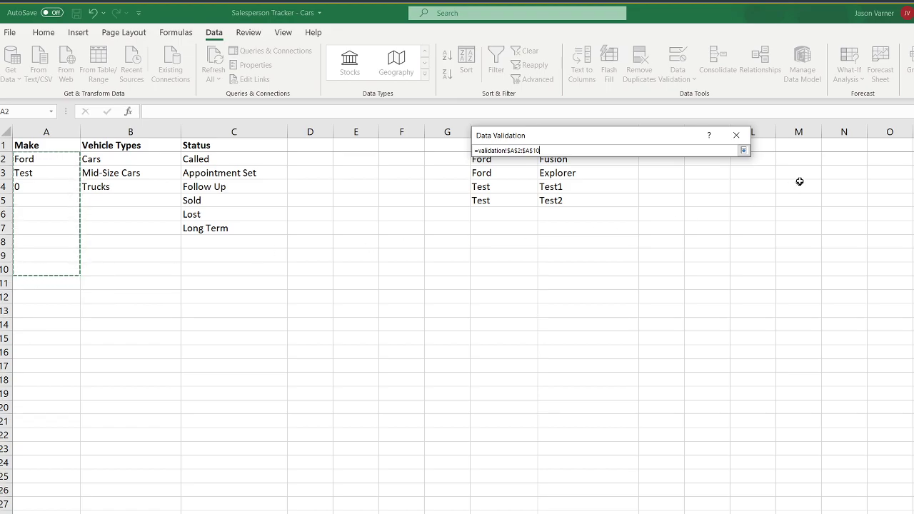
pyautogui.click(743, 150)
pyautogui.click(658, 312)
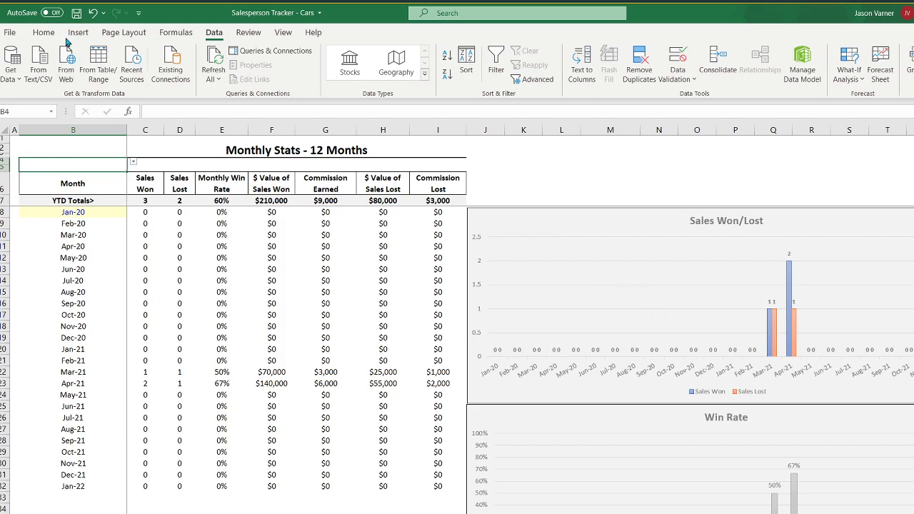
# Step: Give the make selector cell B4 a blue font color and a light yellow fill
pyautogui.click(44, 33)
pyautogui.click(217, 80)
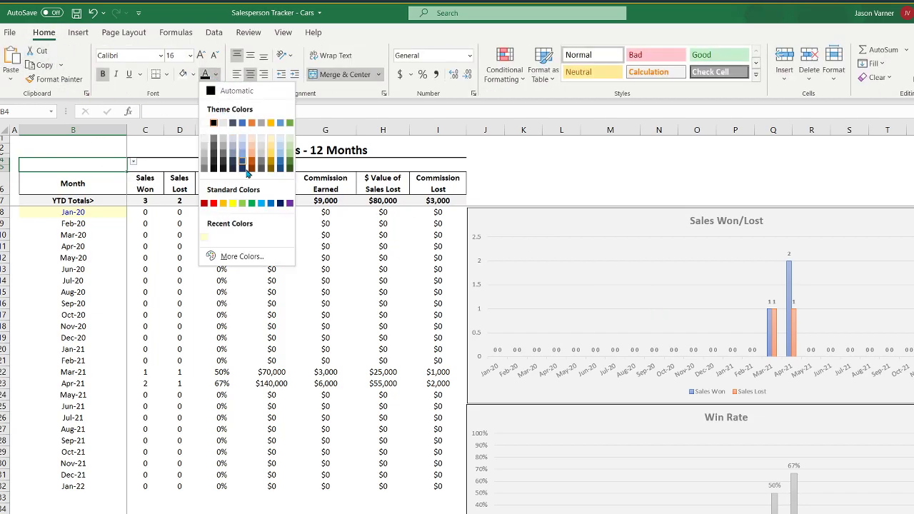
pyautogui.click(248, 257)
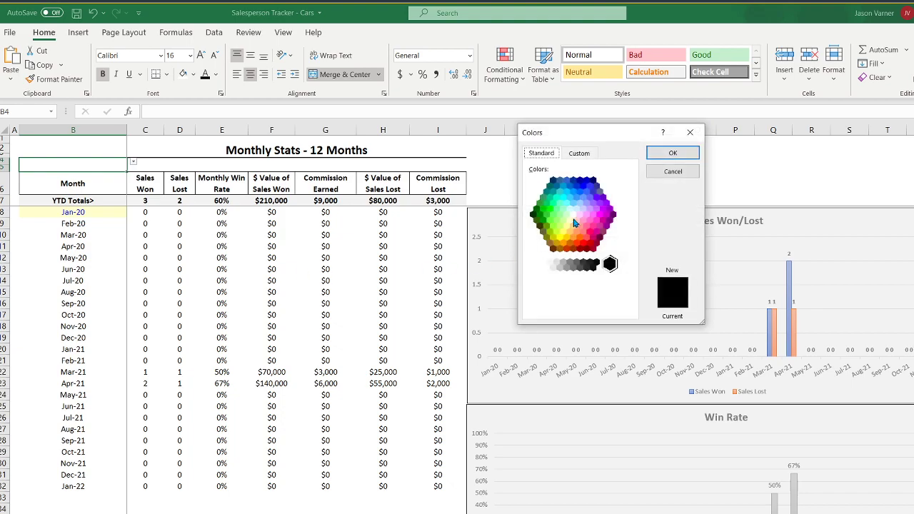
pyautogui.click(584, 187)
pyautogui.click(673, 153)
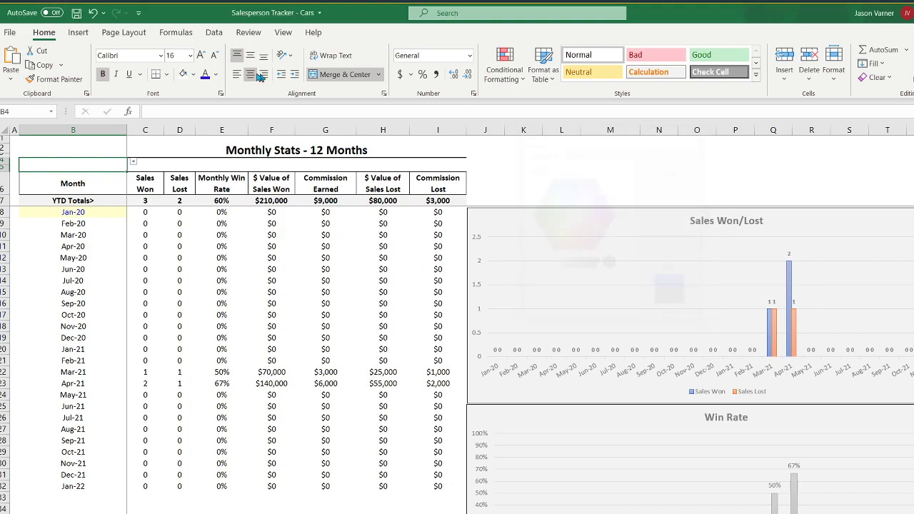
pyautogui.click(193, 74)
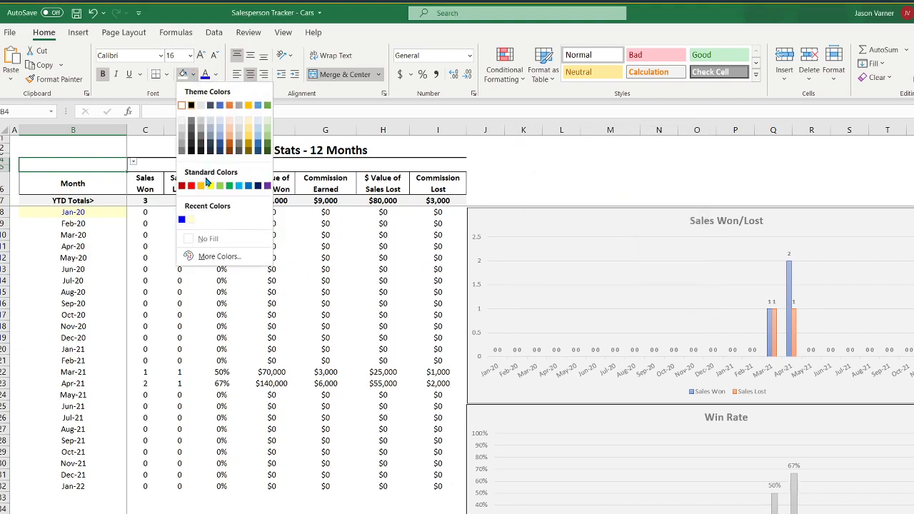
pyautogui.click(193, 218)
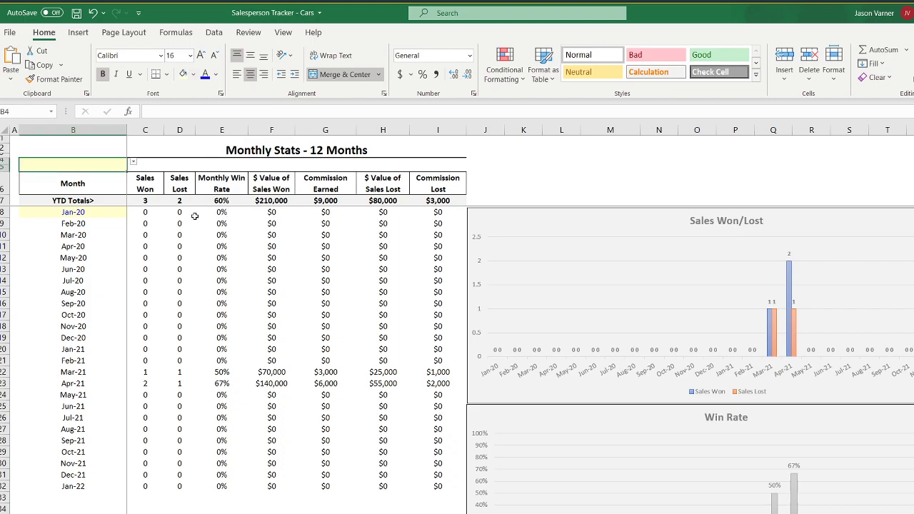
# Step: Choose Ford in the B4 make selector and middle-align the cell vertically
pyautogui.click(134, 164)
pyautogui.click(66, 170)
pyautogui.click(71, 279)
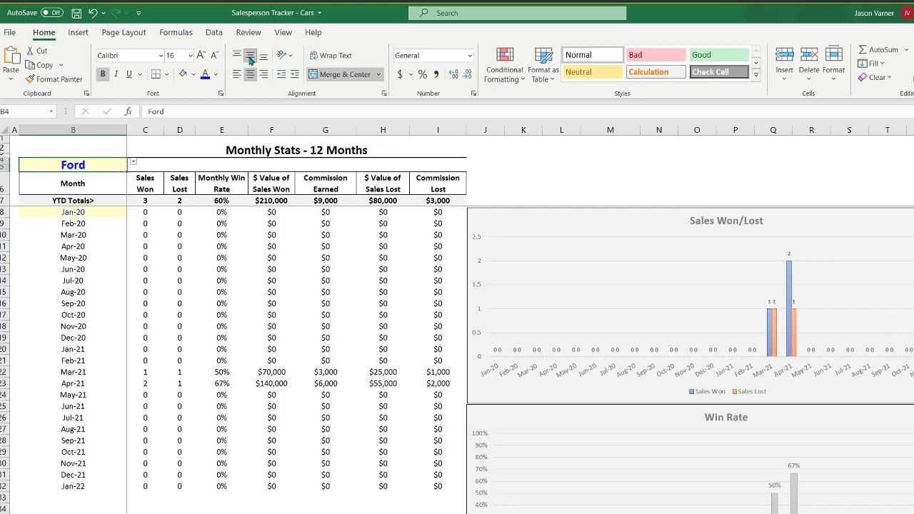
pyautogui.click(245, 277)
pyautogui.click(81, 161)
pyautogui.click(134, 162)
pyautogui.click(69, 173)
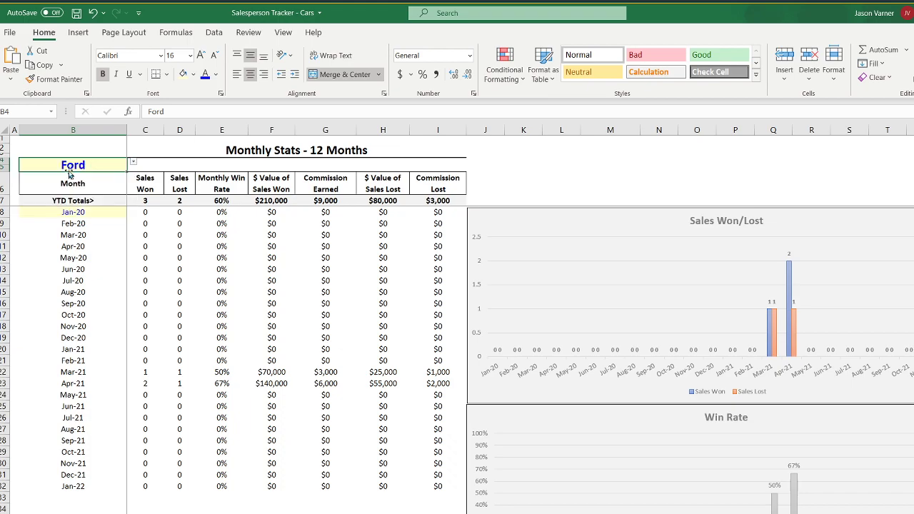
# Step: Rename the copied monthly stats sheet as Make(1)
pyautogui.click(142, 214)
pyautogui.click(217, 215)
pyautogui.click(81, 165)
pyautogui.rightClick(522, 513)
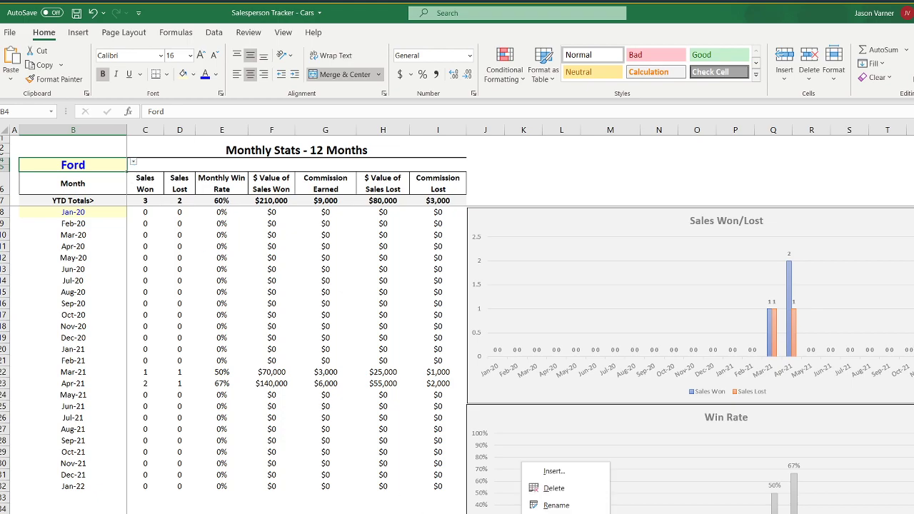
pyautogui.click(557, 505)
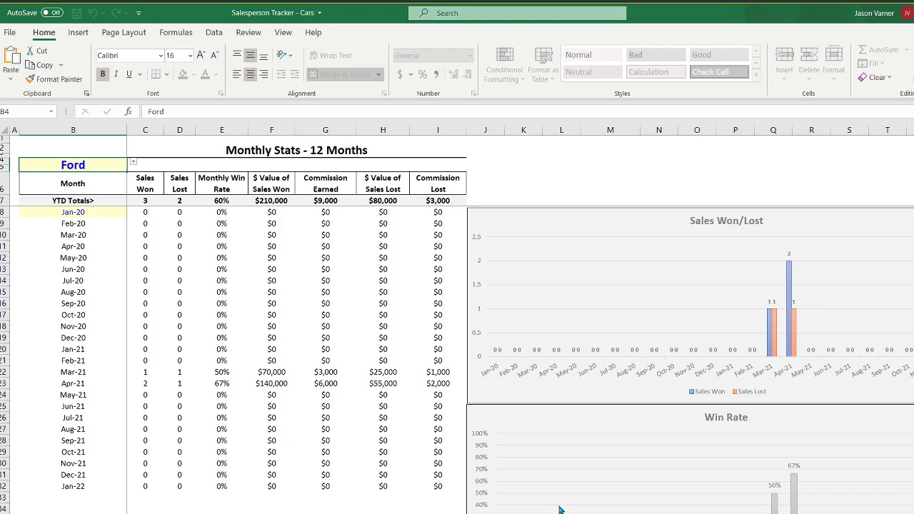
pyautogui.press('Return')
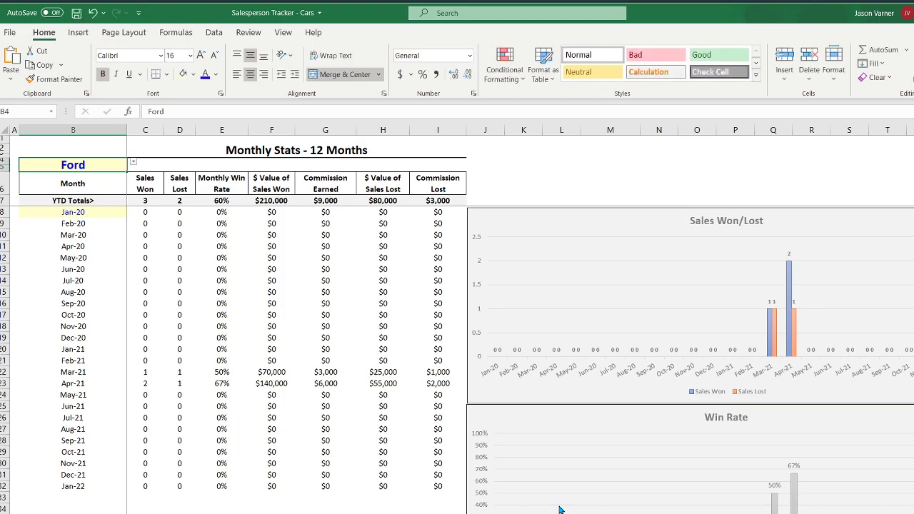
# Step: Extend the COUNTIFS formula in C8 with a criterion matching the data sheet's Make column I:I to "="& the make selector B4
pyautogui.doubleClick(147, 213)
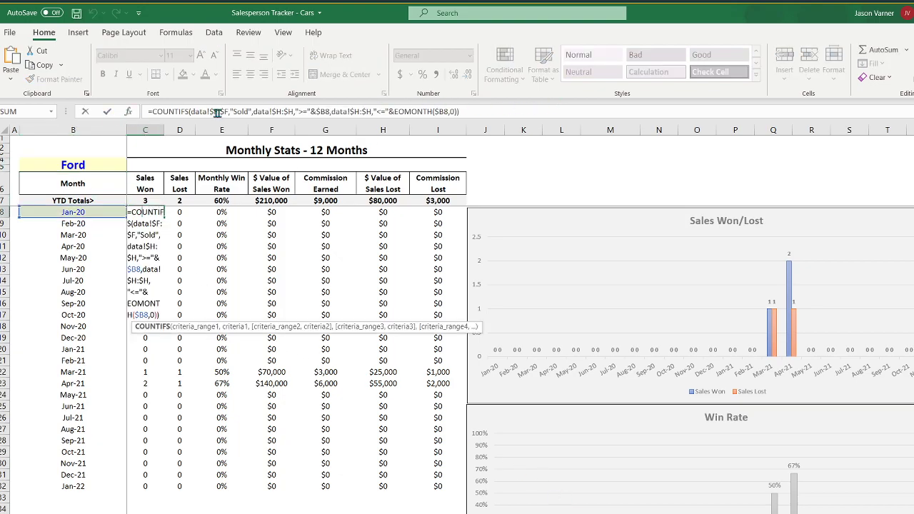
pyautogui.click(482, 112)
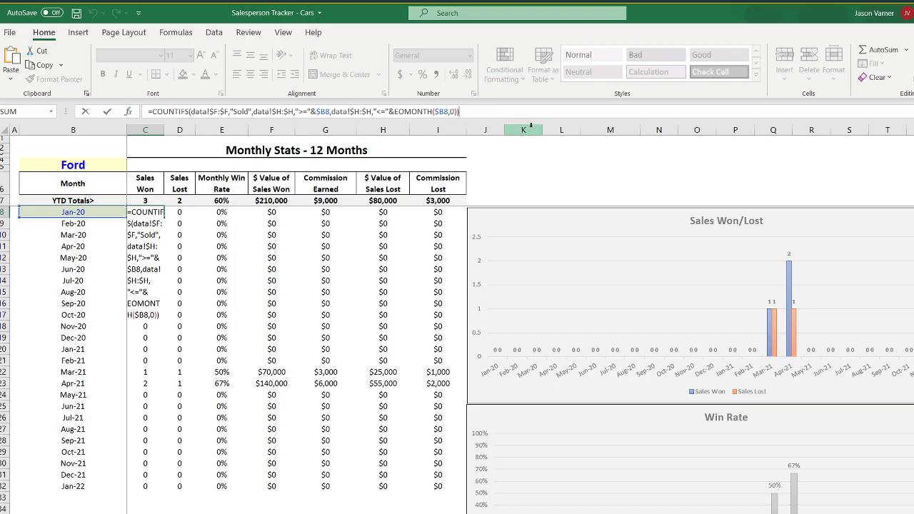
pyautogui.press('BackSpace')
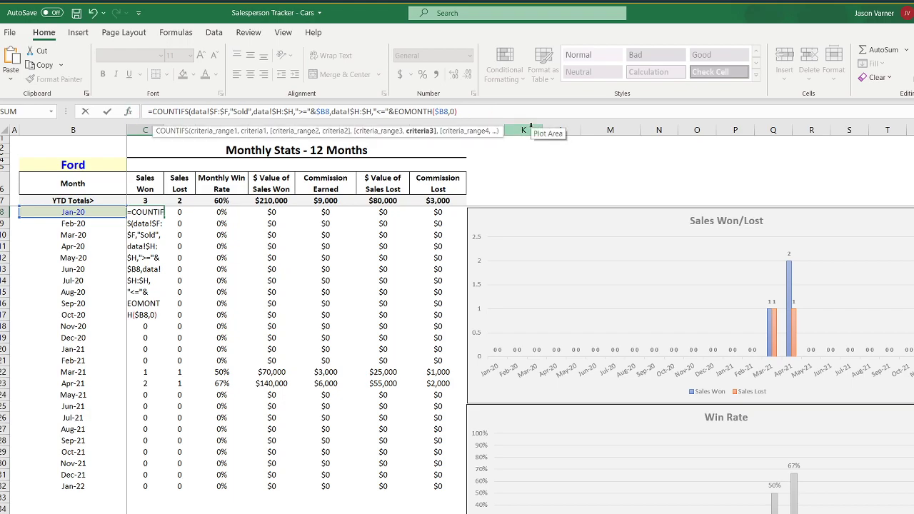
pyautogui.write(',')
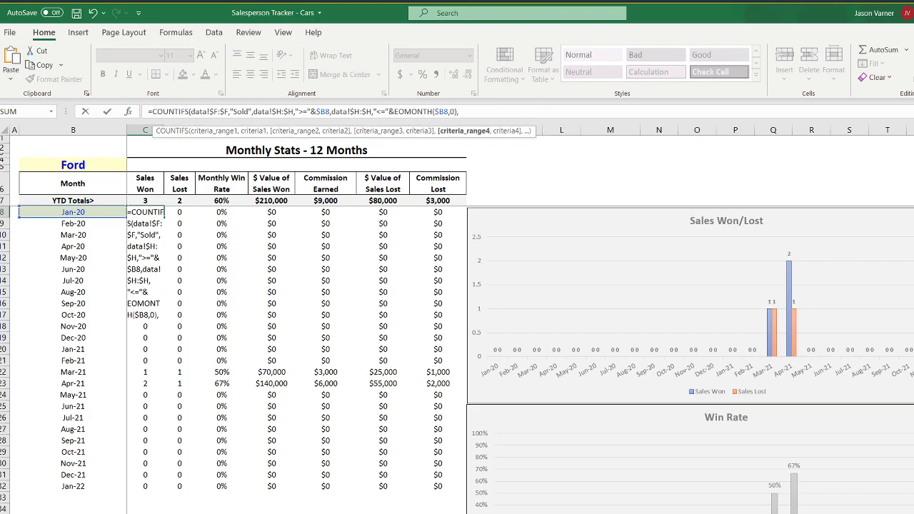
pyautogui.click(322, 512)
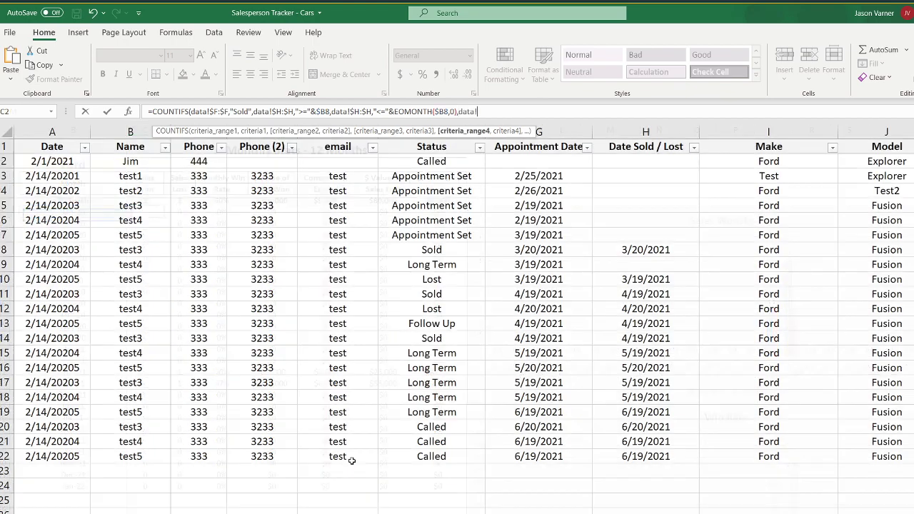
pyautogui.click(783, 128)
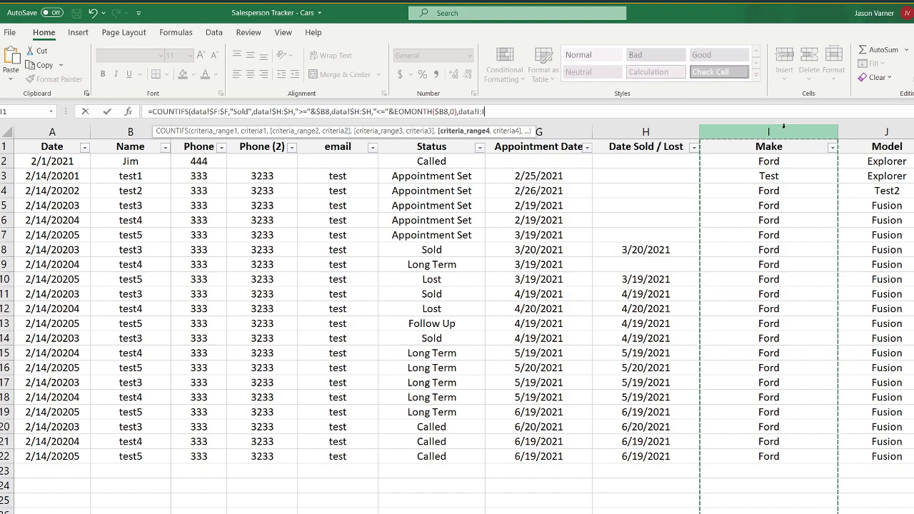
pyautogui.write(',"="&')
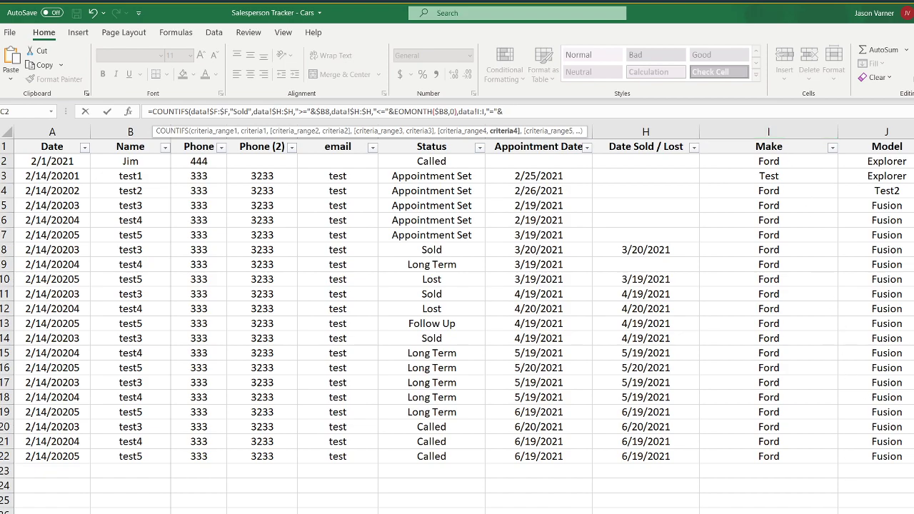
pyautogui.click(136, 513)
pyautogui.click(91, 164)
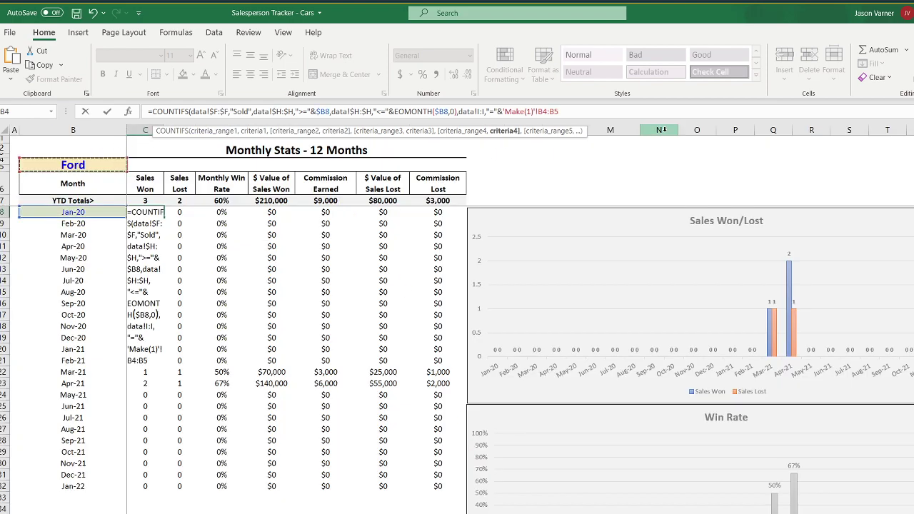
pyautogui.click(594, 111)
pyautogui.press('BackSpace')
pyautogui.write('4')
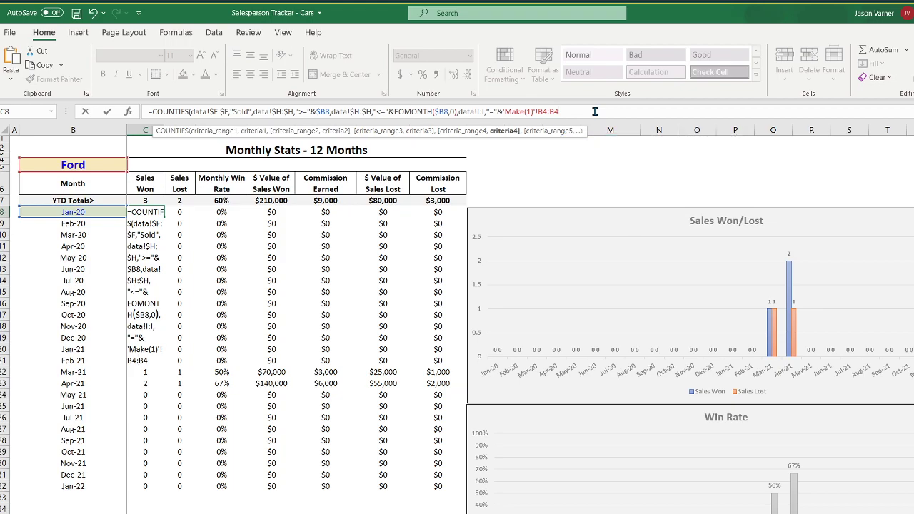
# Step: Make the added criterion's references absolute, as data!$I:$I and the single cell 'Make(1)'!$B$4
pyautogui.press('BackSpace')
pyautogui.press('BackSpace')
pyautogui.press('BackSpace')
pyautogui.click(544, 112)
pyautogui.write('$')
pyautogui.click(539, 111)
pyautogui.write('$')
pyautogui.click(484, 112)
pyautogui.write('$B')
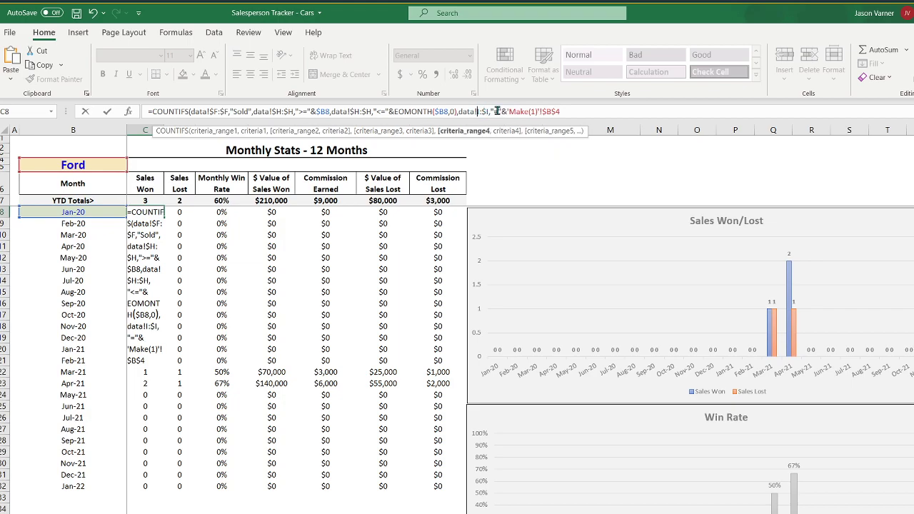
pyautogui.write('$')
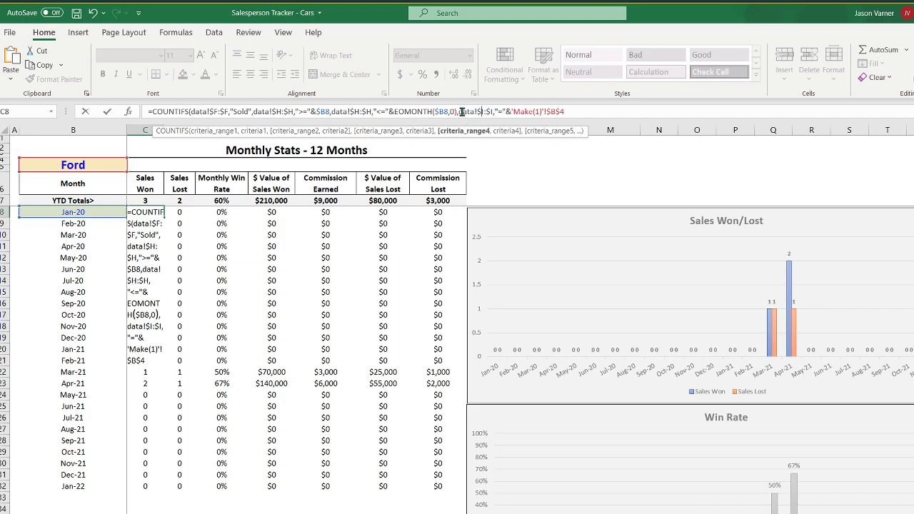
# Step: Copy the added make criterion text from the C8 formula, accept the formula and fill it down to C32
pyautogui.moveTo(458, 112); pyautogui.dragTo(564, 111)
pyautogui.rightClick(544, 113)
pyautogui.click(580, 137)
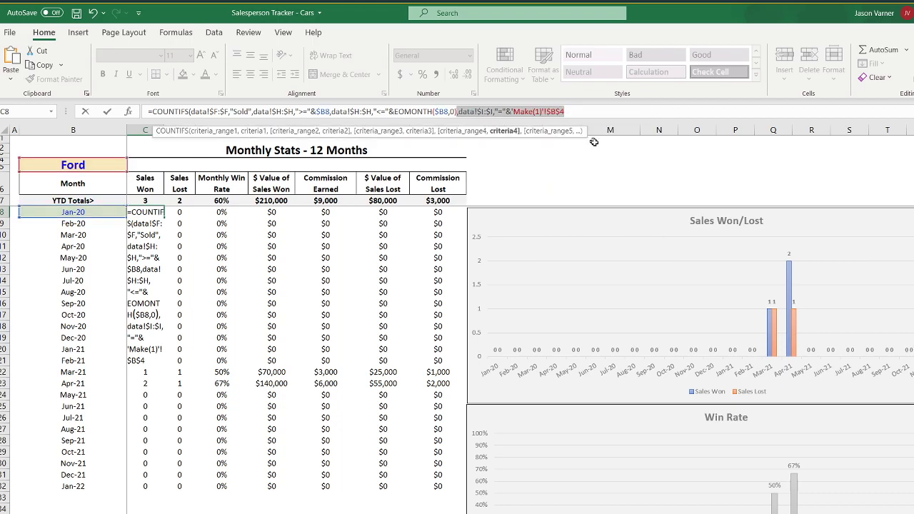
pyautogui.press('Delete')
pyautogui.press('Return')
pyautogui.press('Return')
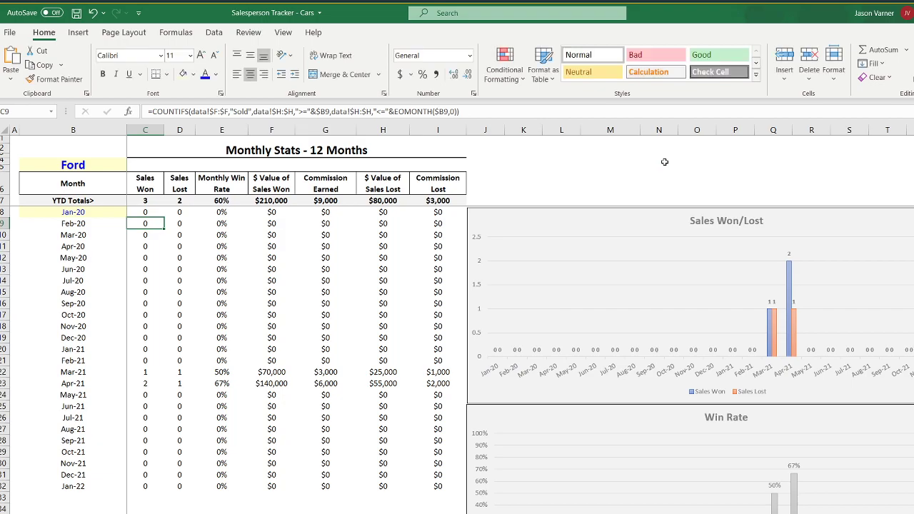
pyautogui.click(135, 213)
pyautogui.moveTo(163, 217); pyautogui.dragTo(153, 487)
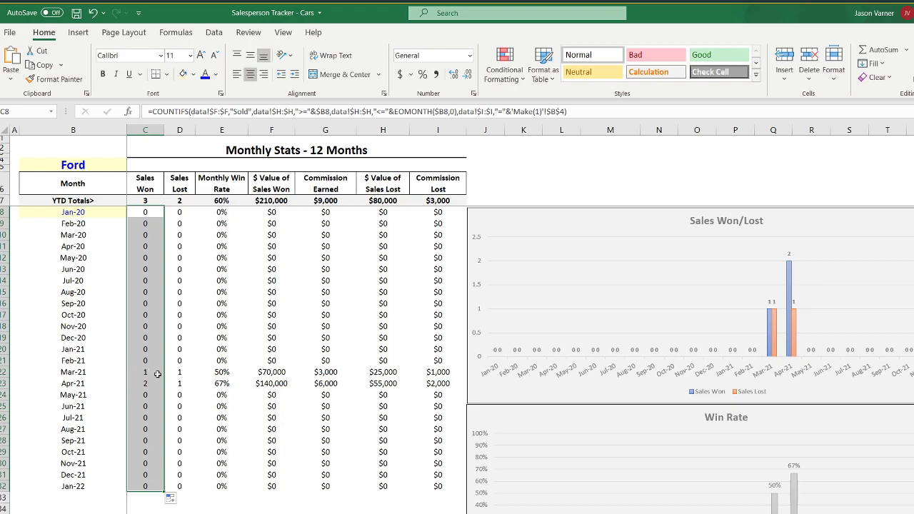
# Step: Examine the Make and Status columns on the data sheet, including the Sold and Lost records
pyautogui.hotkey('ctrl', 'pageup')
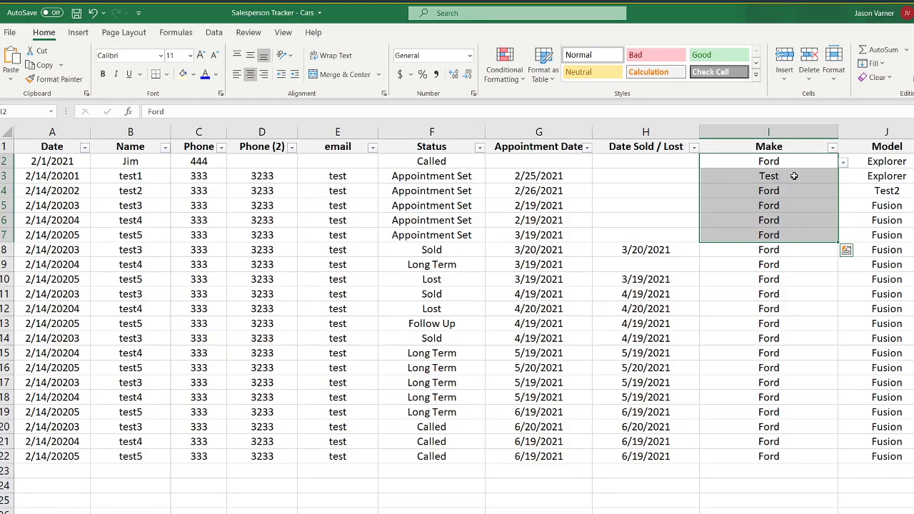
pyautogui.click(844, 161)
pyautogui.press('Escape')
pyautogui.click(779, 280)
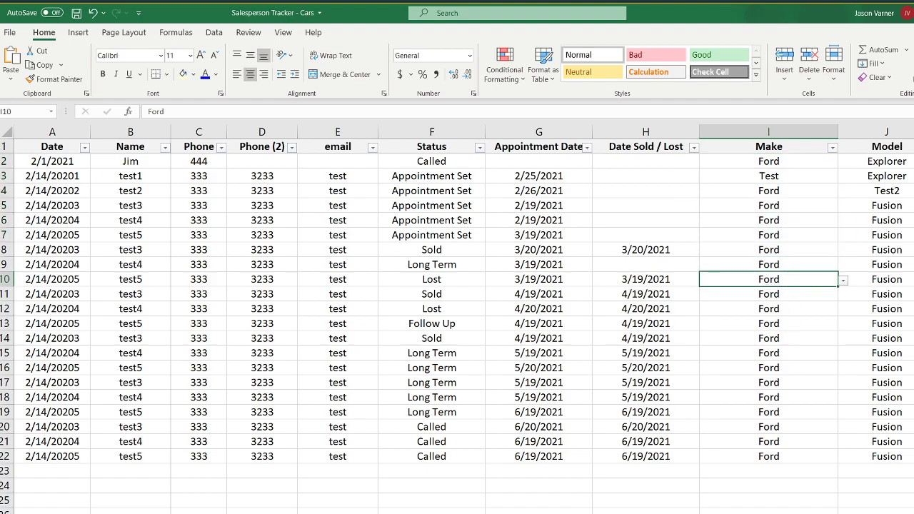
pyautogui.hscroll(5, 543, 307)
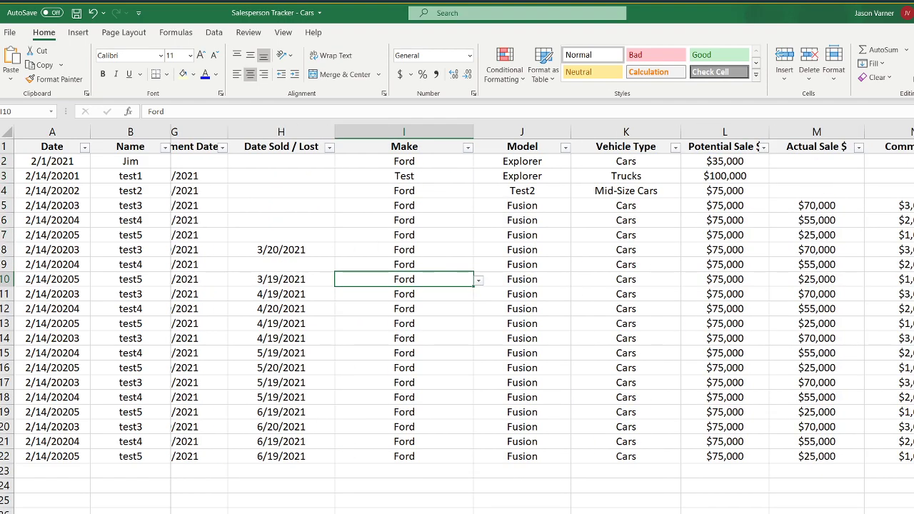
pyautogui.hscroll(-5, 542, 308)
pyautogui.hscroll(-1, 349, 282)
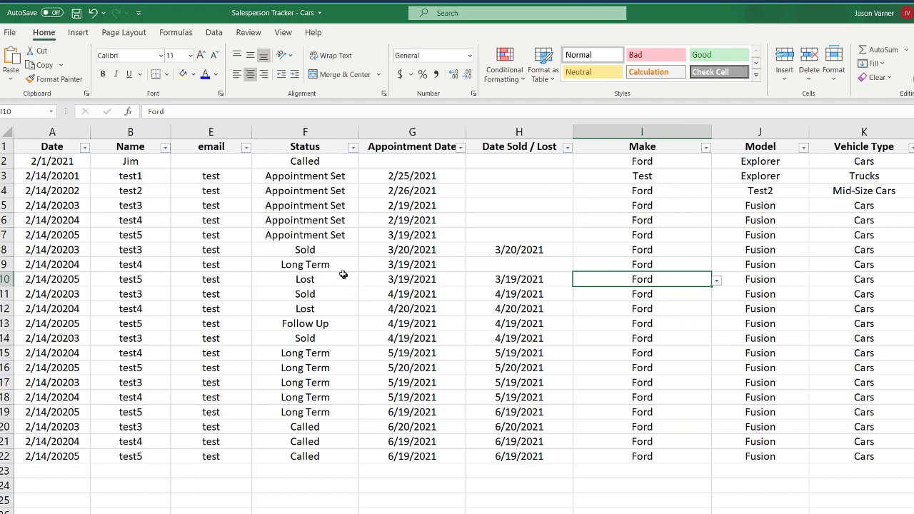
pyautogui.click(320, 248)
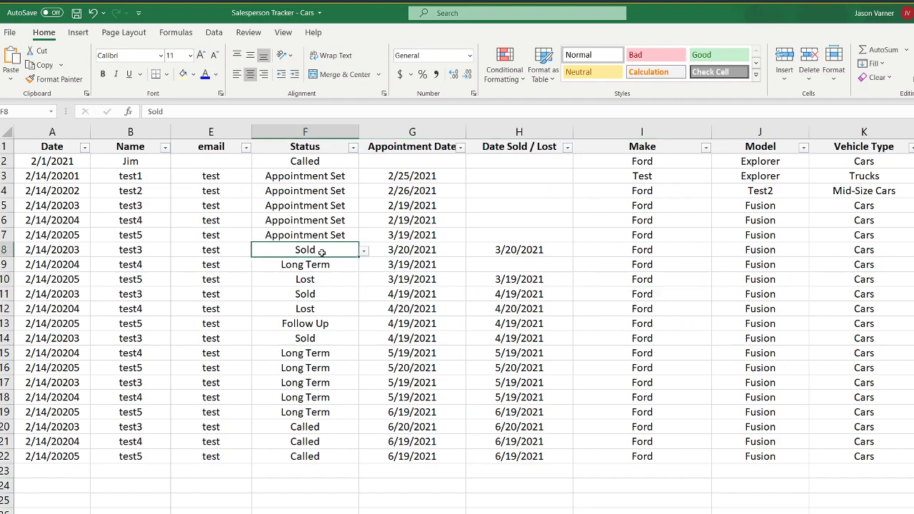
pyautogui.click(324, 283)
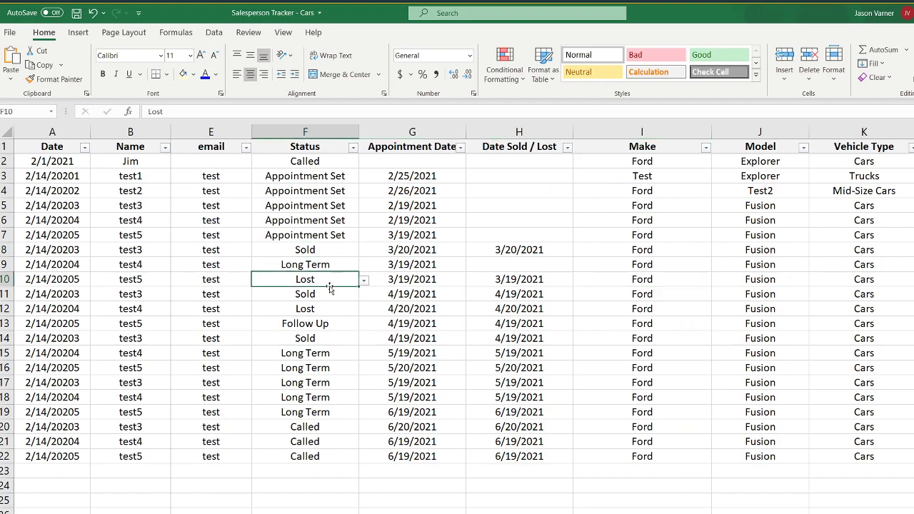
# Step: Correct the malformed date in A4 of the data sheet to 2/14/2021
pyautogui.click(69, 163)
pyautogui.click(71, 190)
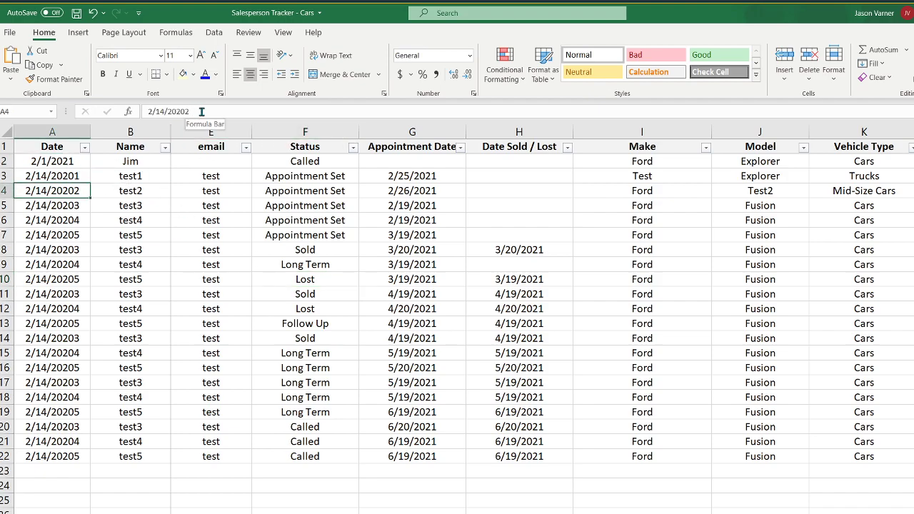
pyautogui.click(201, 112)
pyautogui.press('BackSpace')
pyautogui.press('Return')
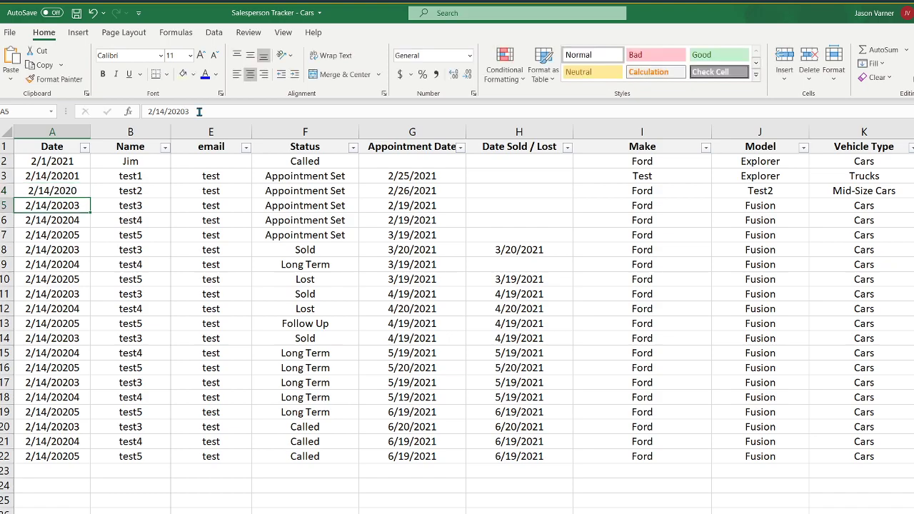
pyautogui.click(65, 191)
pyautogui.click(193, 111)
pyautogui.press('BackSpace')
pyautogui.write('1')
pyautogui.press('Return')
# Step: Remove the extra trailing digit from each date in A5:A22 so they all read 2/14/2020
pyautogui.click(201, 112)
pyautogui.press('BackSpace')
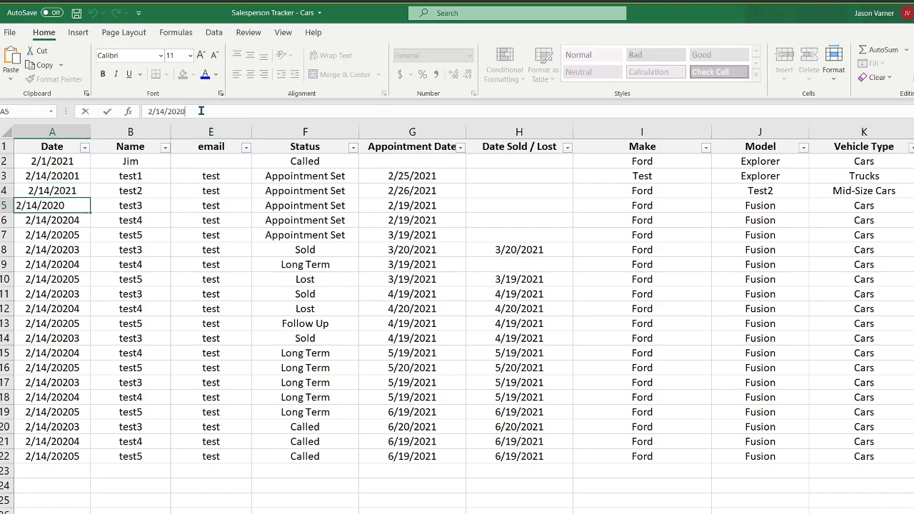
pyautogui.press('Return')
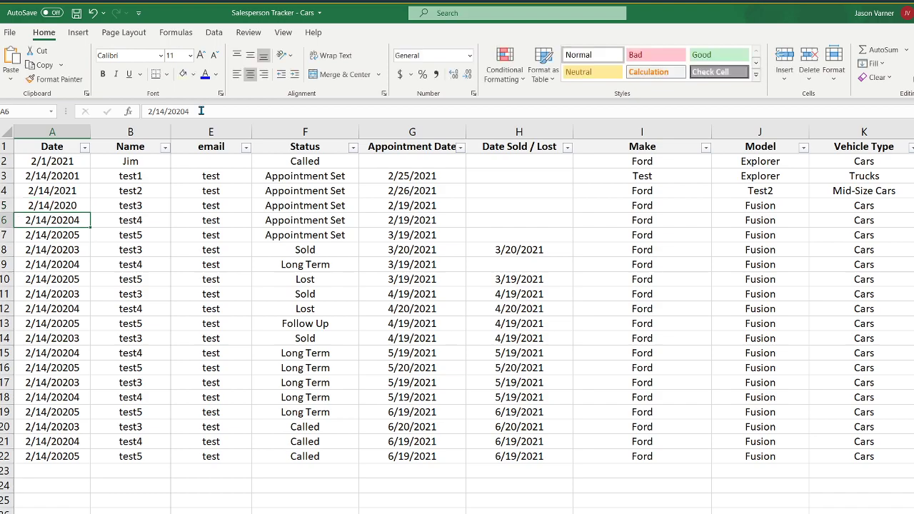
pyautogui.click(201, 111)
pyautogui.press('BackSpace')
pyautogui.press('Return')
pyautogui.click(201, 111)
pyautogui.press('BackSpace')
pyautogui.press('Return')
pyautogui.click(201, 111)
pyautogui.press('BackSpace')
pyautogui.press('Return')
pyautogui.click(201, 112)
pyautogui.press('BackSpace')
pyautogui.press('Return')
pyautogui.press('BackSpace')
pyautogui.press('Return')
pyautogui.press('F2')
pyautogui.press('BackSpace')
pyautogui.press('Return')
pyautogui.press('F2')
pyautogui.press('BackSpace')
pyautogui.press('Return')
pyautogui.press('F2')
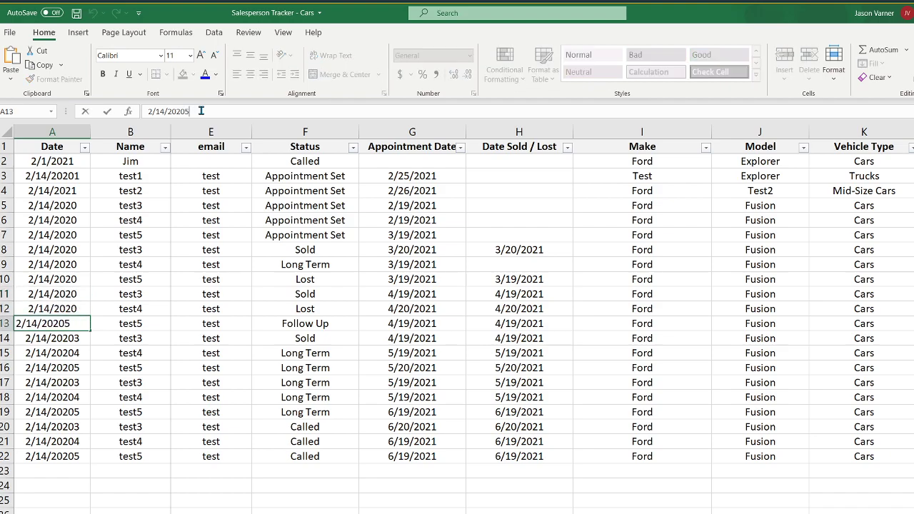
pyautogui.press('Return')
pyautogui.press('F2')
pyautogui.press('BackSpace')
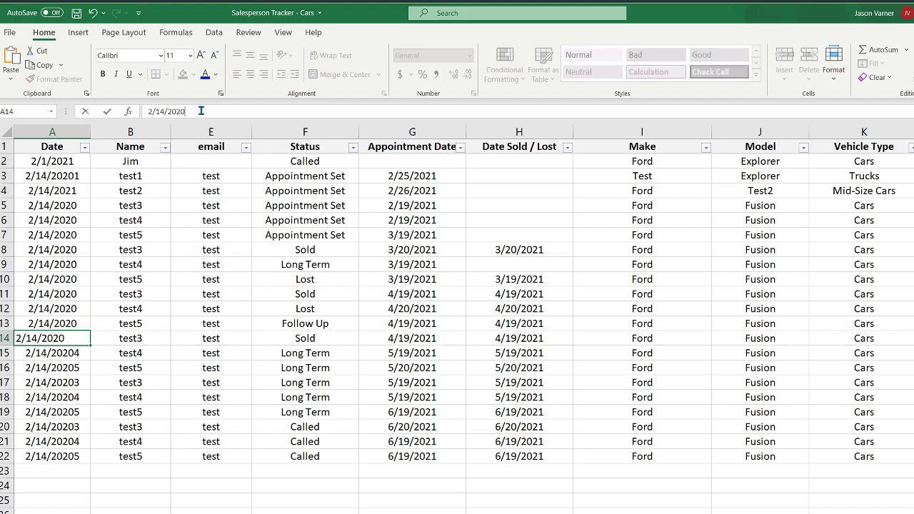
pyautogui.press('Return')
pyautogui.press('F2')
pyautogui.press('BackSpace')
pyautogui.press('Return')
pyautogui.press('F2')
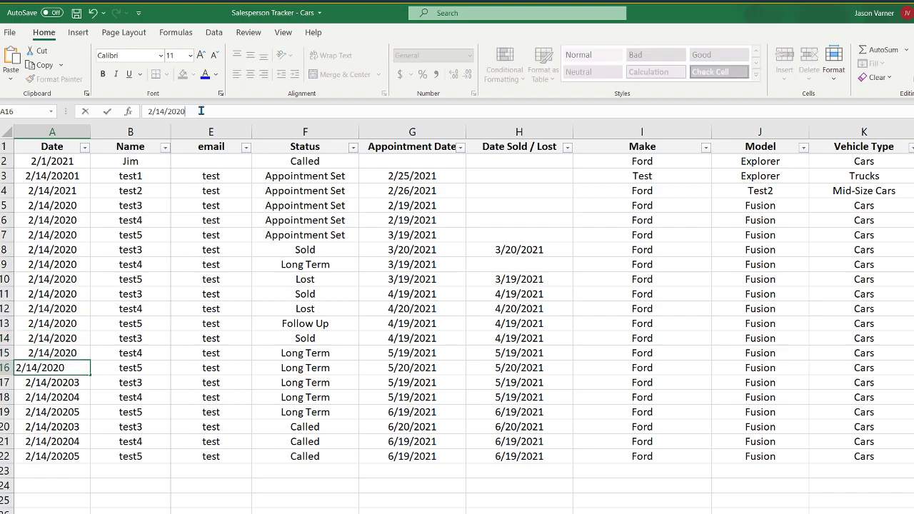
pyautogui.press('Return')
pyautogui.press('F2')
pyautogui.press('BackSpace')
pyautogui.press('Return')
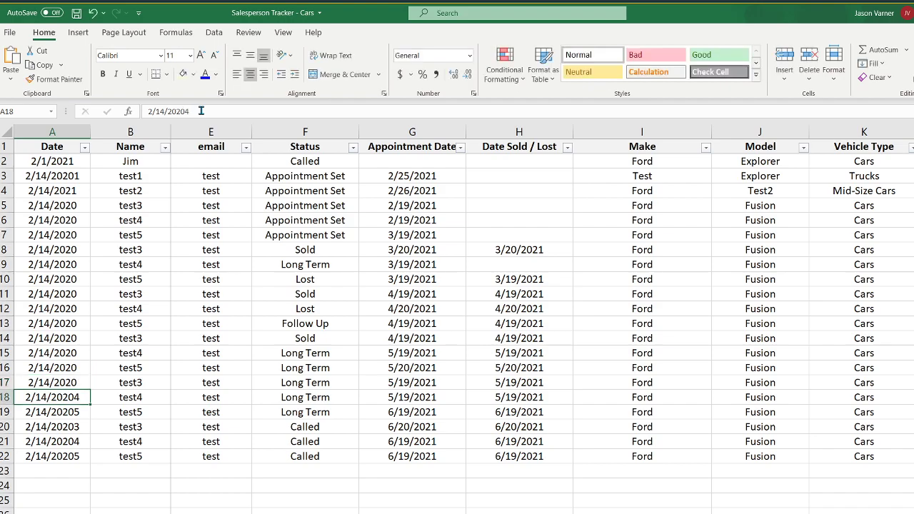
pyautogui.press('F2')
pyautogui.press('BackSpace')
pyautogui.press('Return')
pyautogui.press('F2')
pyautogui.press('BackSpace')
pyautogui.press('Return')
pyautogui.press('F2')
pyautogui.press('BackSpace')
pyautogui.press('Return')
pyautogui.press('F2')
pyautogui.press('BackSpace')
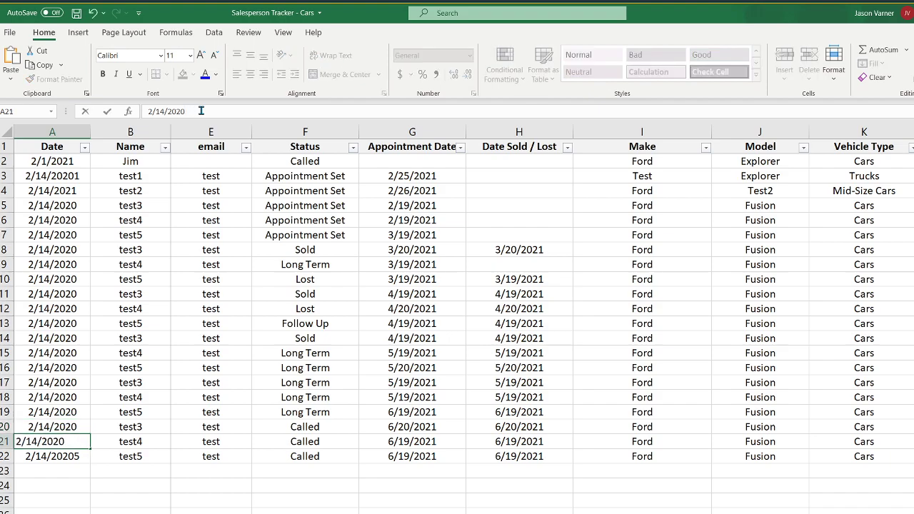
pyautogui.press('Return')
pyautogui.press('F2')
pyautogui.press('BackSpace')
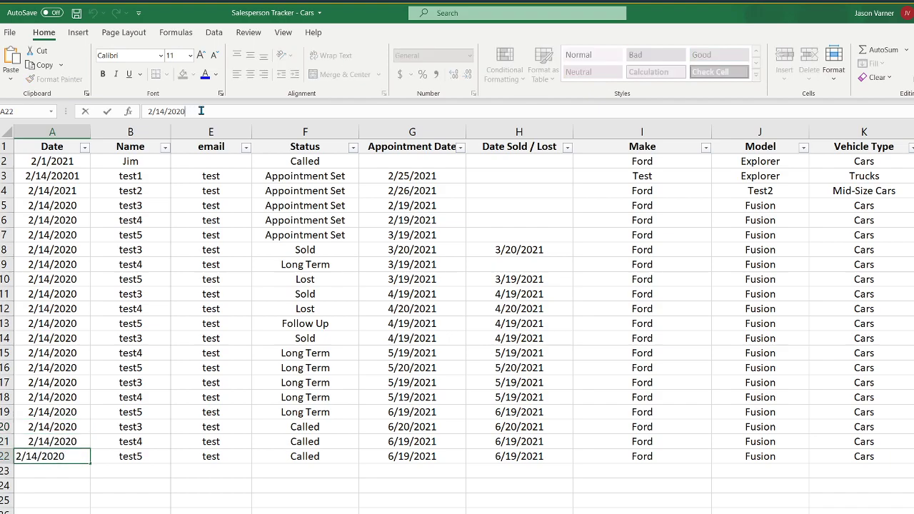
pyautogui.press('Return')
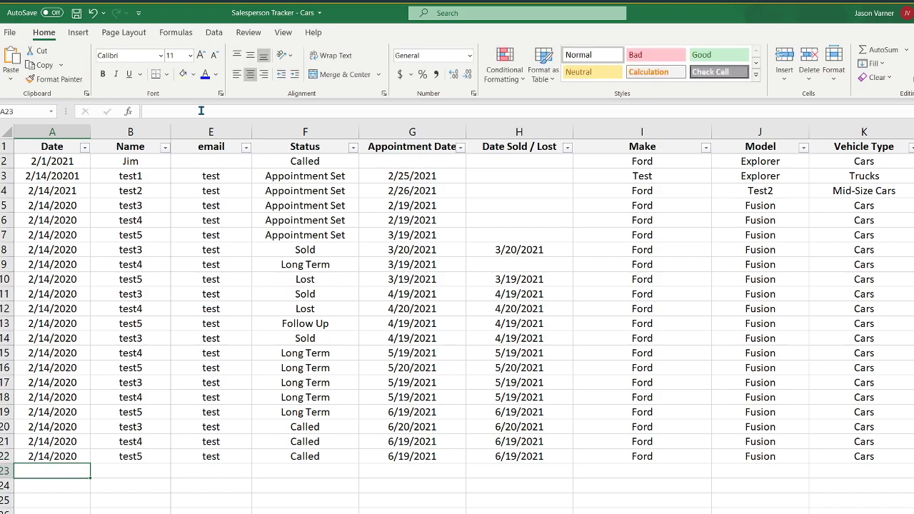
# Step: Correct the malformed date in A3 to 2/14/2021
pyautogui.click(77, 173)
pyautogui.click(213, 111)
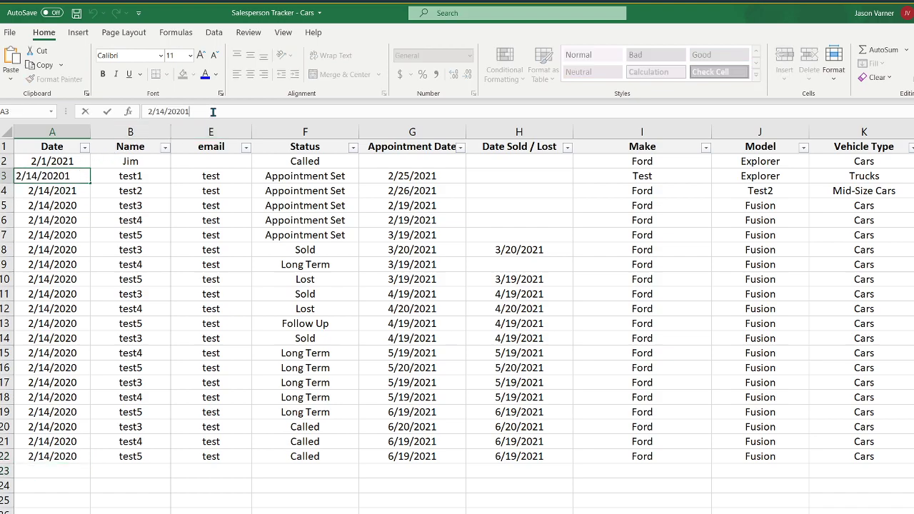
pyautogui.press('BackSpace')
pyautogui.press('BackSpace')
pyautogui.write('1')
pyautogui.press('Return')
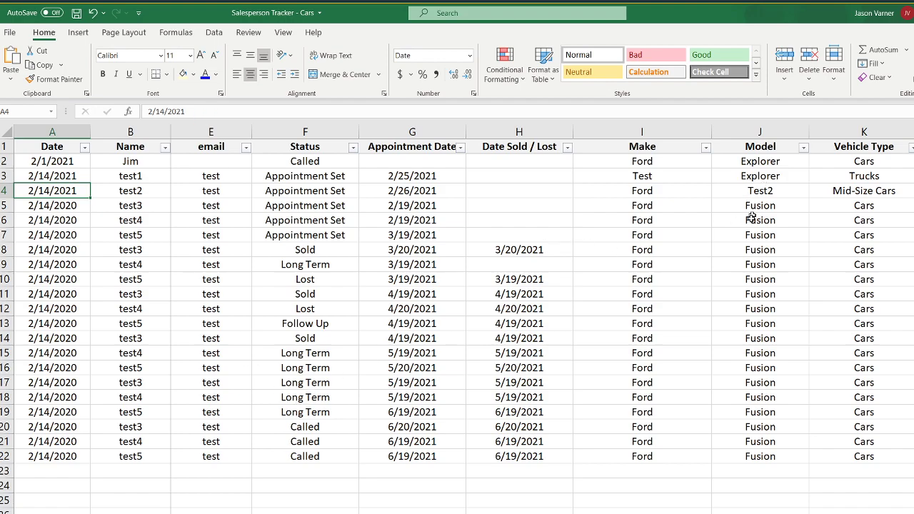
# Step: Review the monthly stats, pipeline and appointments sheets, then inspect the Date Sold / Lost entries on the data sheet
pyautogui.hotkey('ctrl', 'pagedown')
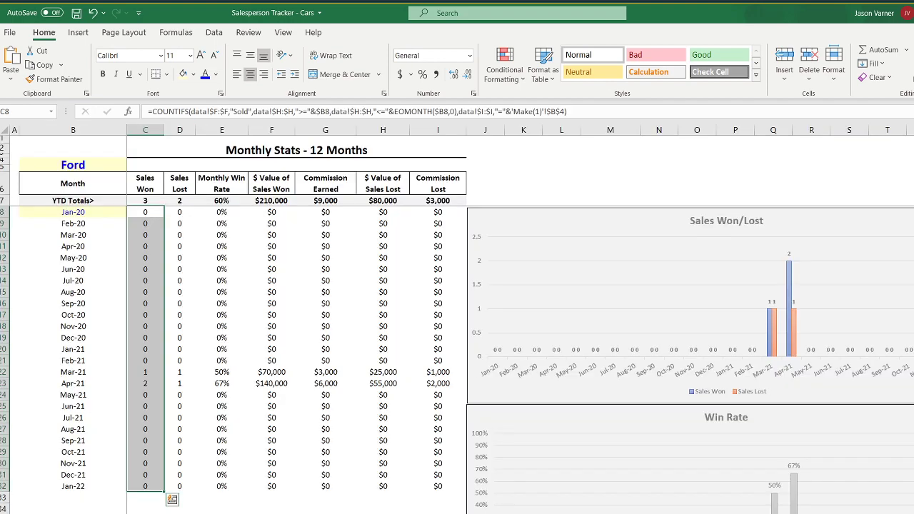
pyautogui.hotkey('ctrl', 'pagedown')
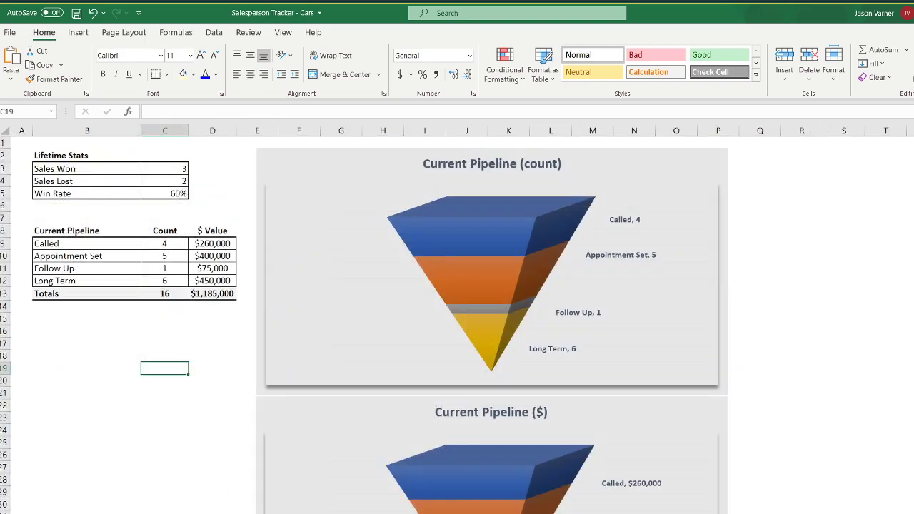
pyautogui.hotkey('ctrl', 'pagedown')
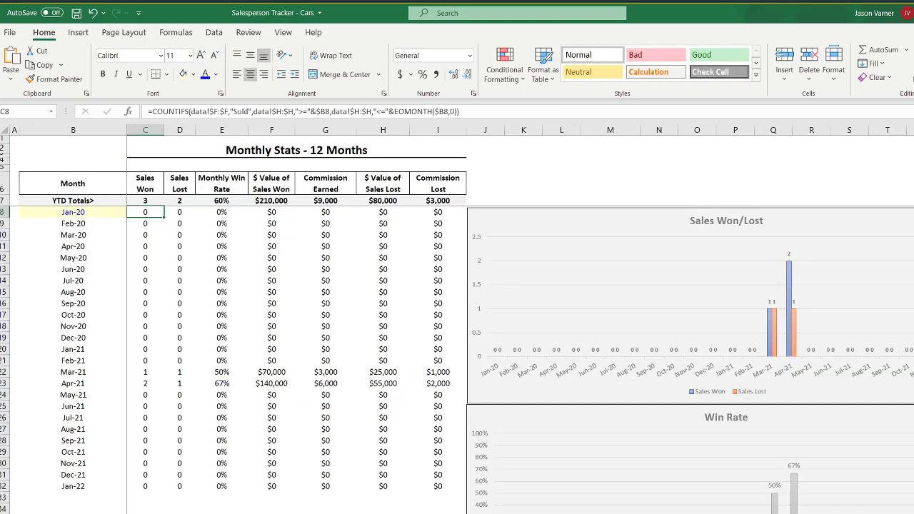
pyautogui.hotkey('ctrl', 'pagedown')
pyautogui.hotkey('ctrl', 'pagedown')
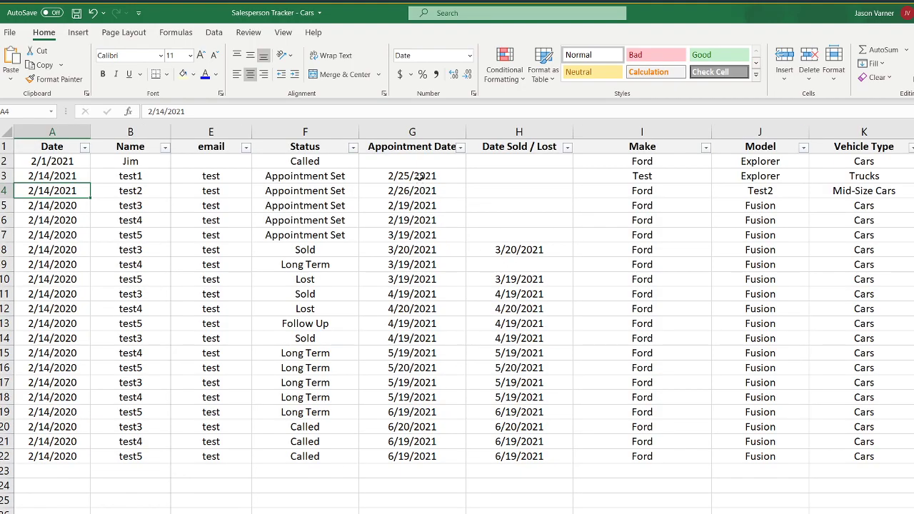
pyautogui.click(540, 224)
pyautogui.press('Down')
pyautogui.press('Down')
pyautogui.click(539, 295)
pyautogui.click(526, 368)
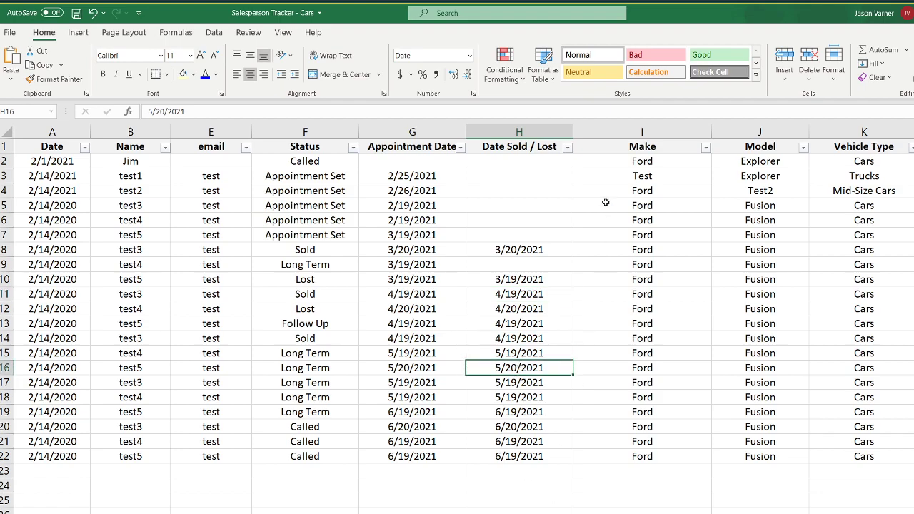
# Step: Copy the sold date 3/20/2021 from H8 into H4 and set the status in F4 to Sold
pyautogui.rightClick(544, 250)
pyautogui.click(575, 278)
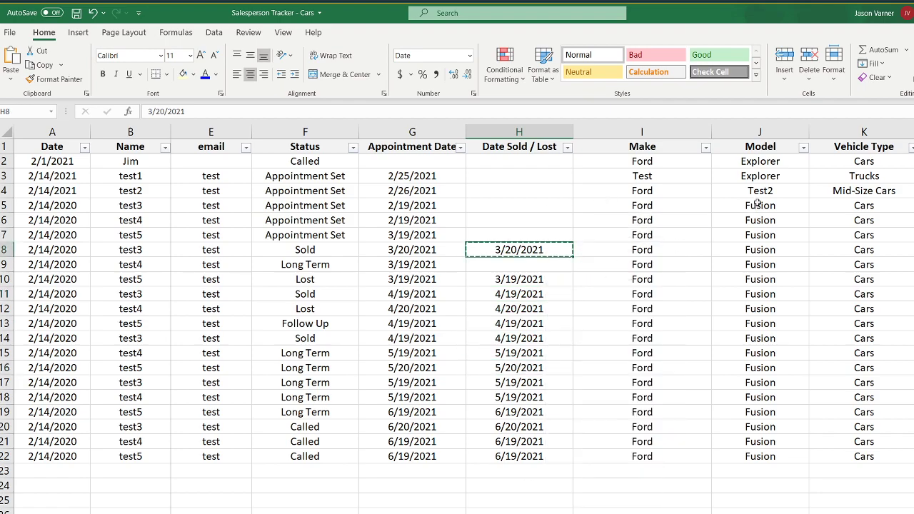
pyautogui.rightClick(532, 190)
pyautogui.click(560, 252)
pyautogui.click(330, 191)
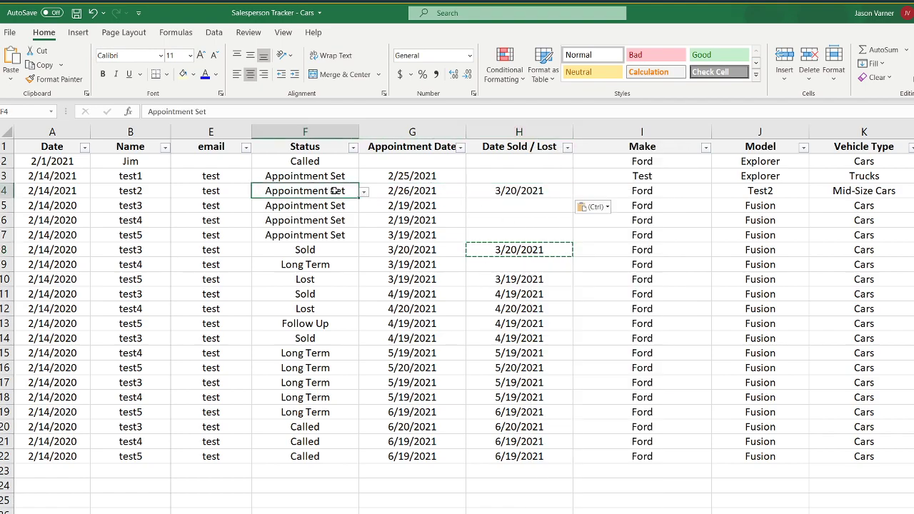
pyautogui.click(364, 191)
pyautogui.click(300, 241)
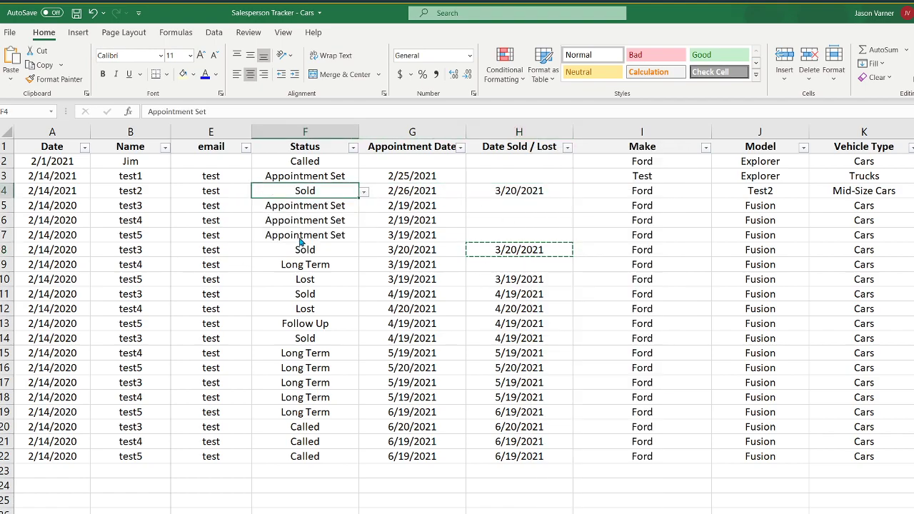
# Step: Check the overall monthly stats and set the make of the test2 record in I4 to Test
pyautogui.click(577, 513)
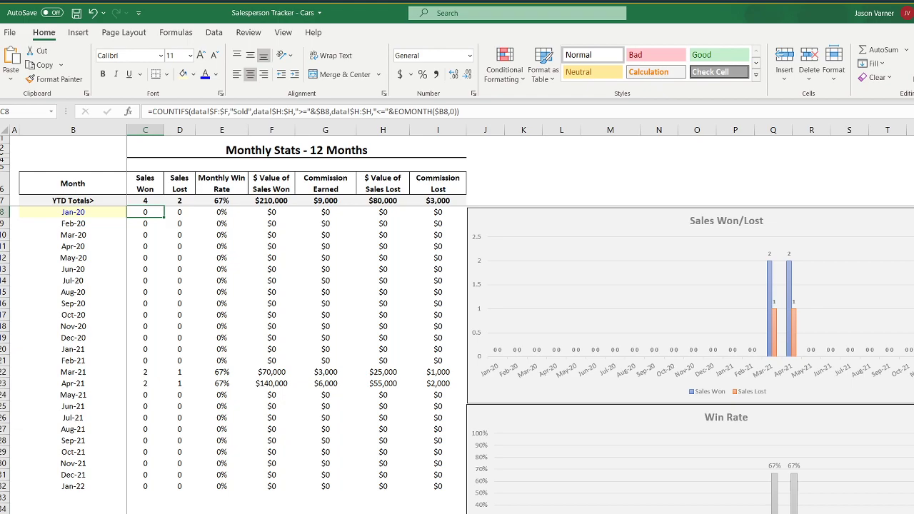
pyautogui.hotkey('ctrl', 'pagedown')
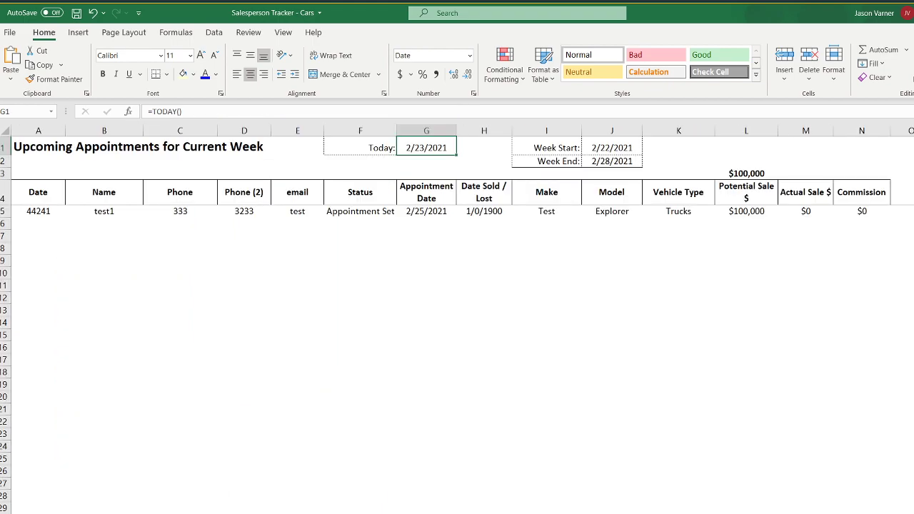
pyautogui.hotkey('ctrl', 'pagedown')
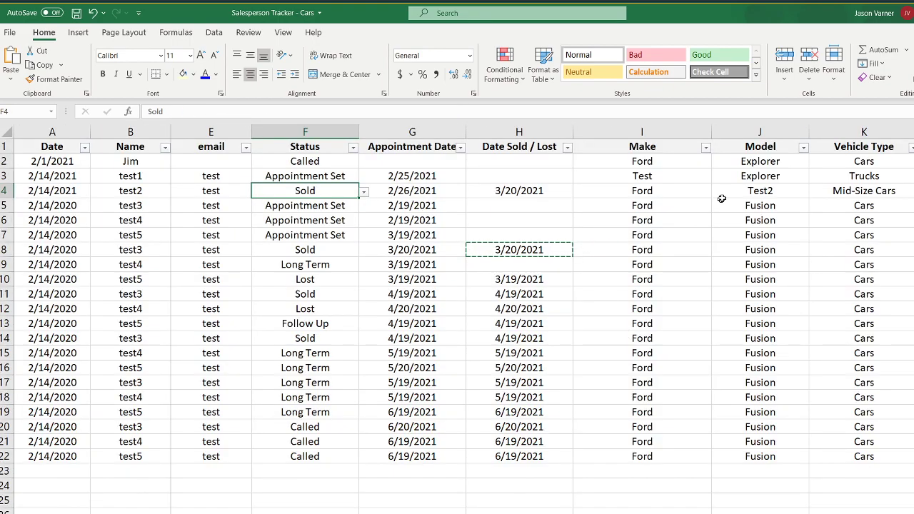
pyautogui.click(778, 189)
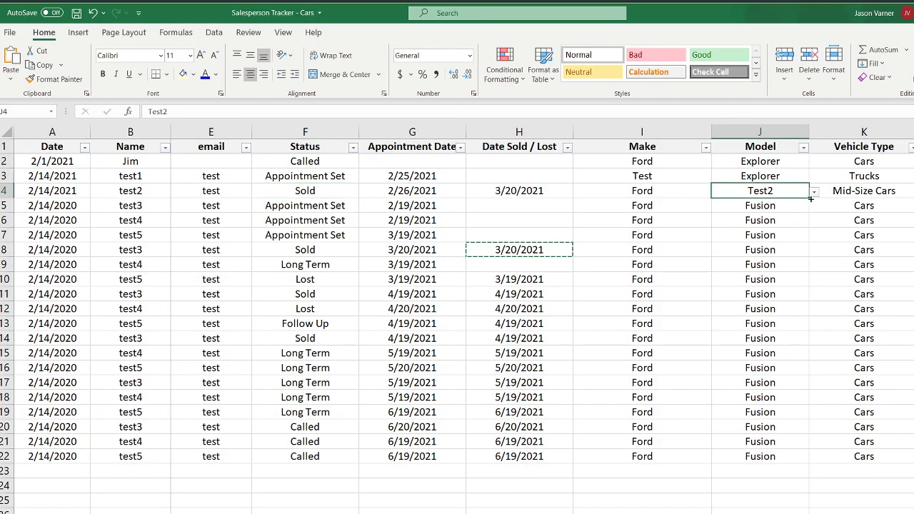
pyautogui.moveTo(809, 198); pyautogui.dragTo(786, 200)
pyautogui.click(671, 190)
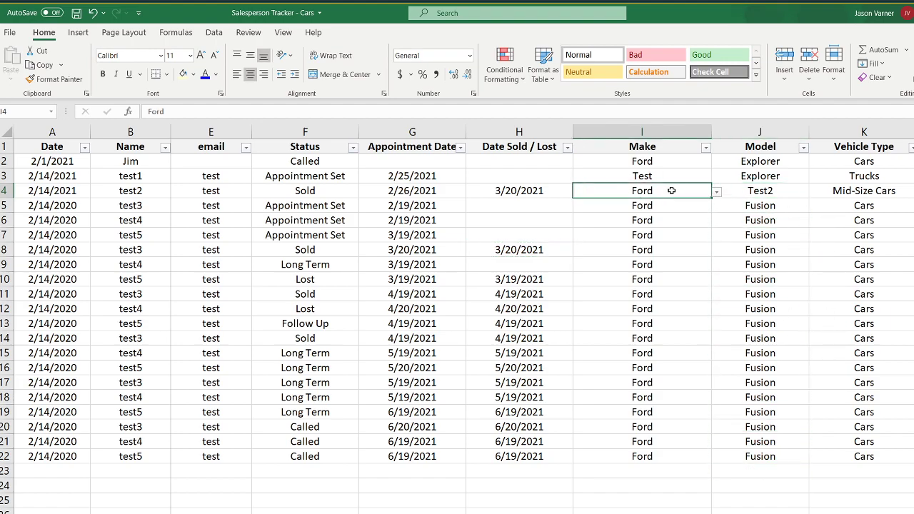
pyautogui.click(717, 193)
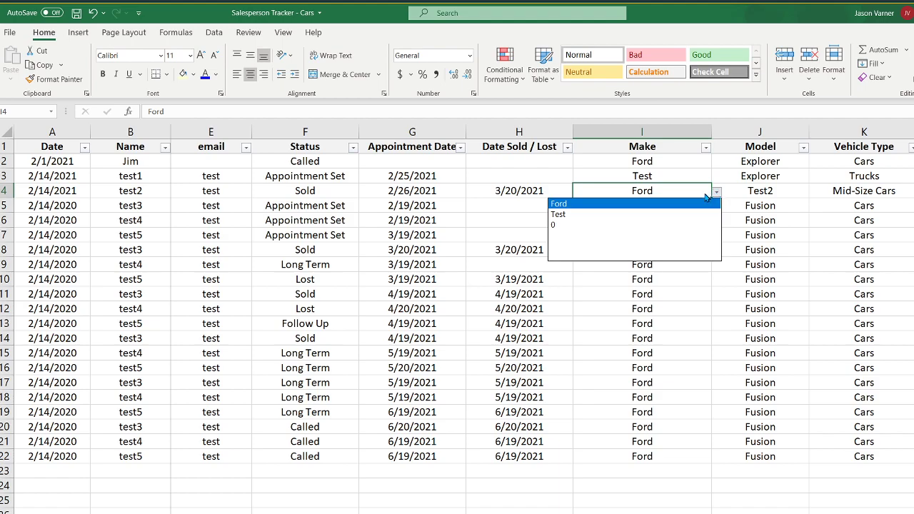
pyautogui.click(642, 213)
pyautogui.hotkey('ctrl', 'pagedown')
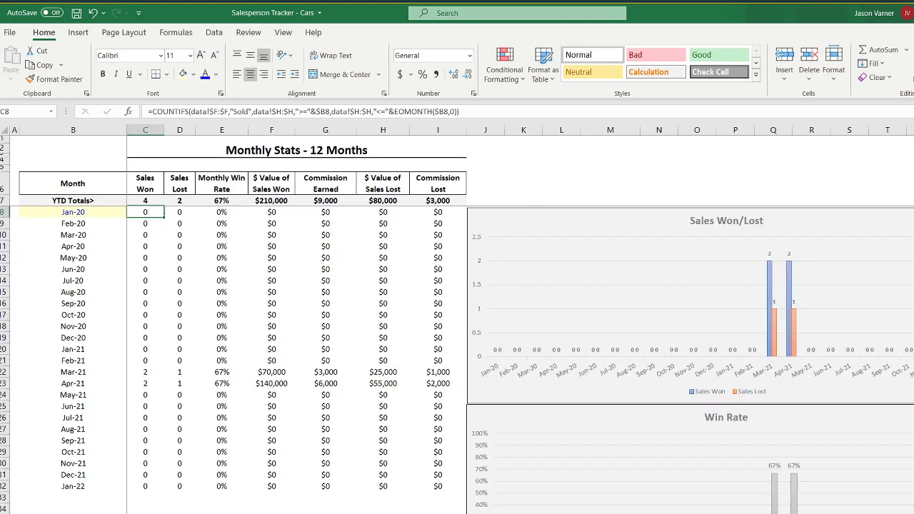
pyautogui.hotkey('ctrl', 'pageup')
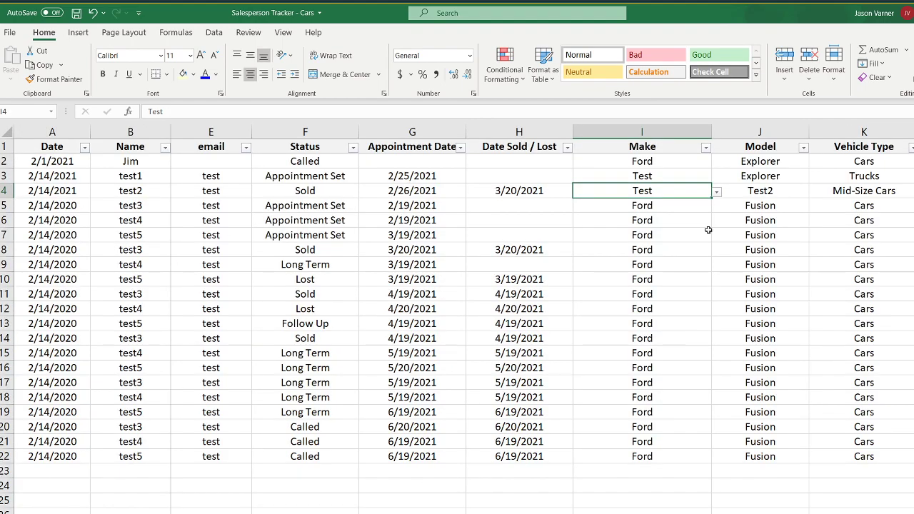
# Step: Fill the make Test from I4 down to I22 and up to I2 on the data sheet
pyautogui.click(759, 189)
pyautogui.click(667, 190)
pyautogui.moveTo(713, 198); pyautogui.dragTo(717, 464)
pyautogui.click(702, 192)
pyautogui.moveTo(713, 198); pyautogui.dragTo(710, 158)
# Step: On the Make(1) sheet, set the make selection in B4 to Test and check the 2021 Sales Won cells
pyautogui.click(511, 513)
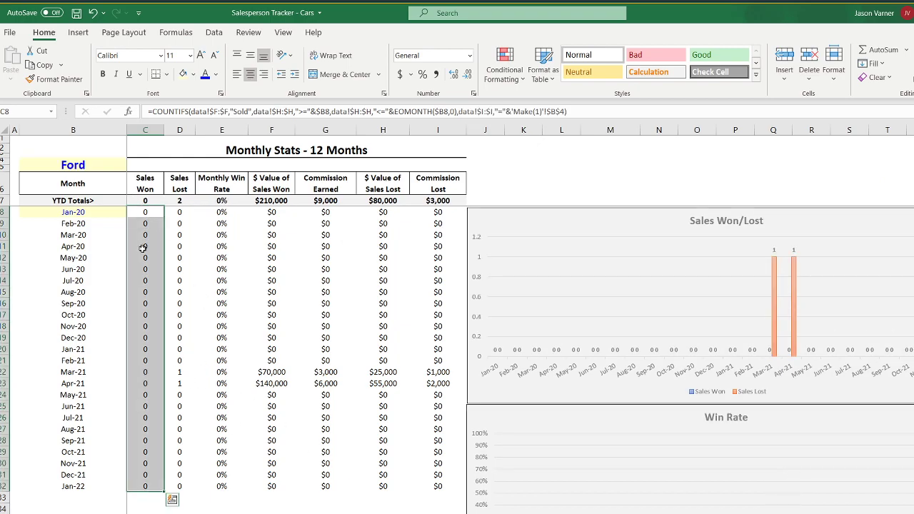
pyautogui.click(145, 258)
pyautogui.click(124, 165)
pyautogui.click(133, 165)
pyautogui.click(111, 180)
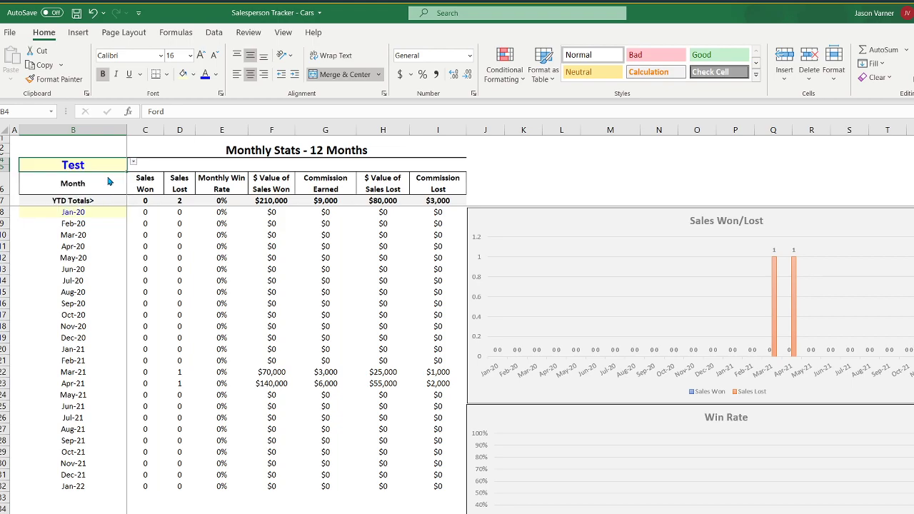
pyautogui.click(145, 371)
pyautogui.click(146, 393)
# Step: Copy the make criterion ,data!$I:$I,"="&'Make(1)'!$B$4) from the end of the Sales Won formula in C8
pyautogui.click(143, 213)
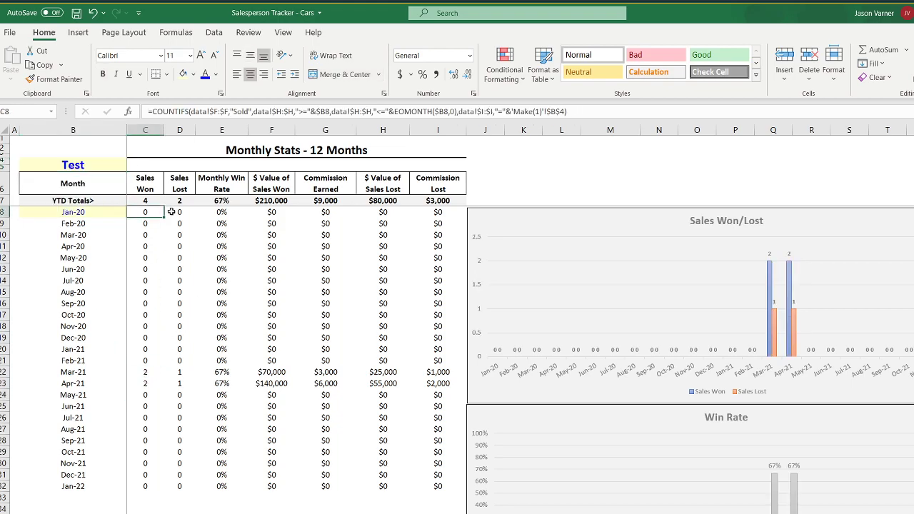
pyautogui.doubleClick(458, 112)
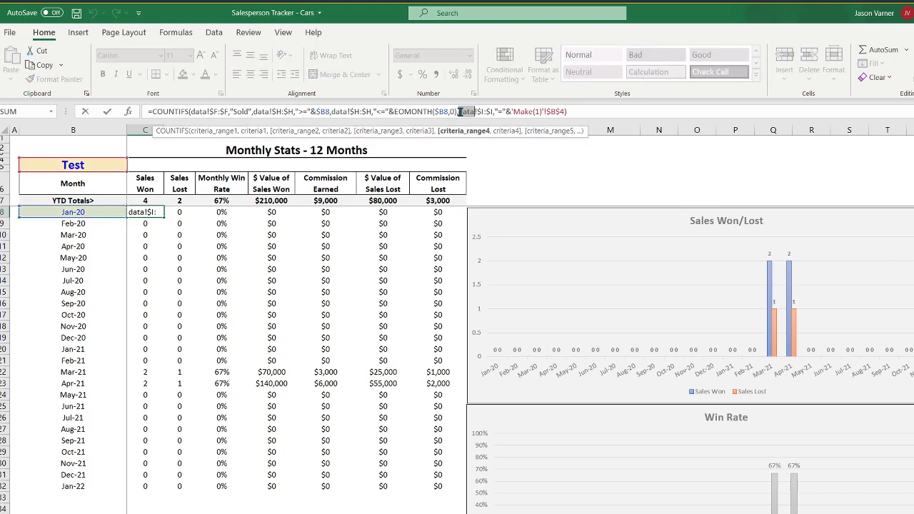
pyautogui.moveTo(457, 113); pyautogui.dragTo(593, 107)
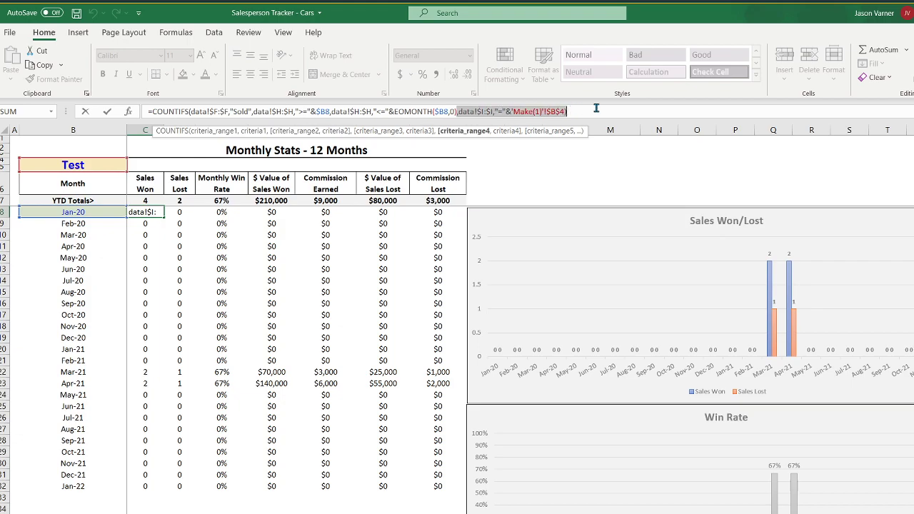
pyautogui.rightClick(557, 112)
pyautogui.click(580, 136)
pyautogui.press('Escape')
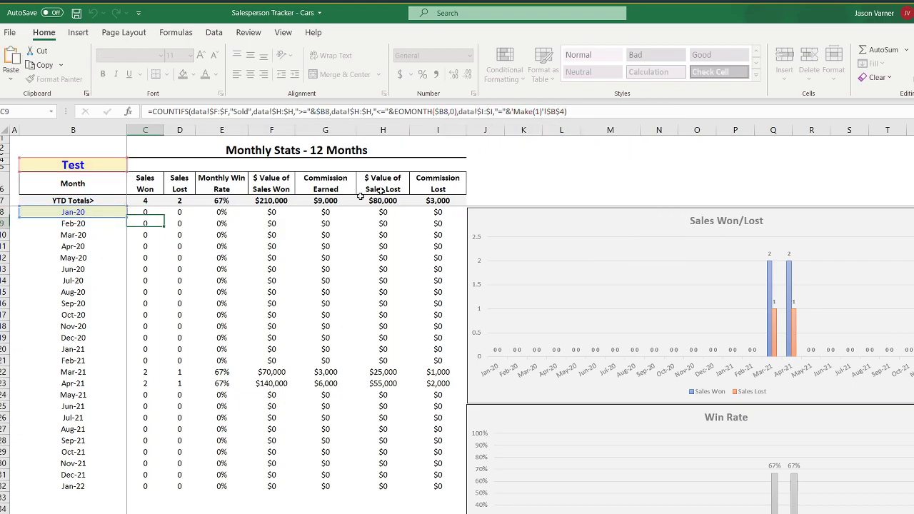
# Step: Replace the closing parenthesis of the Sales Lost formula in D8 with the copied make criterion
pyautogui.click(180, 214)
pyautogui.click(481, 111)
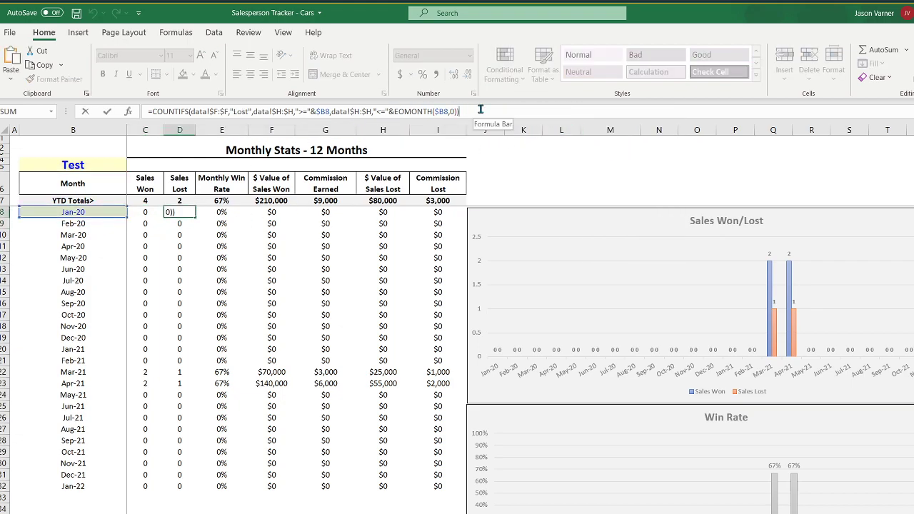
pyautogui.press('BackSpace')
pyautogui.write(')')
pyautogui.press('Return')
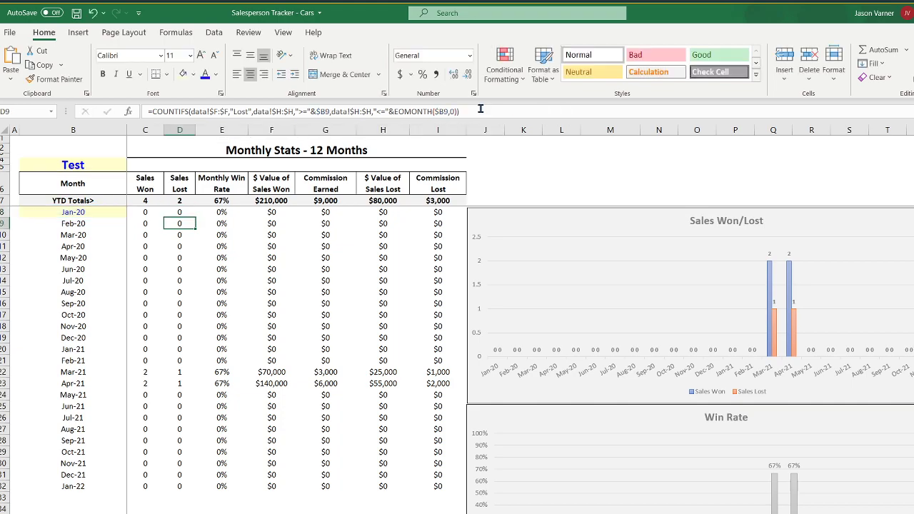
pyautogui.click(224, 212)
pyautogui.click(404, 108)
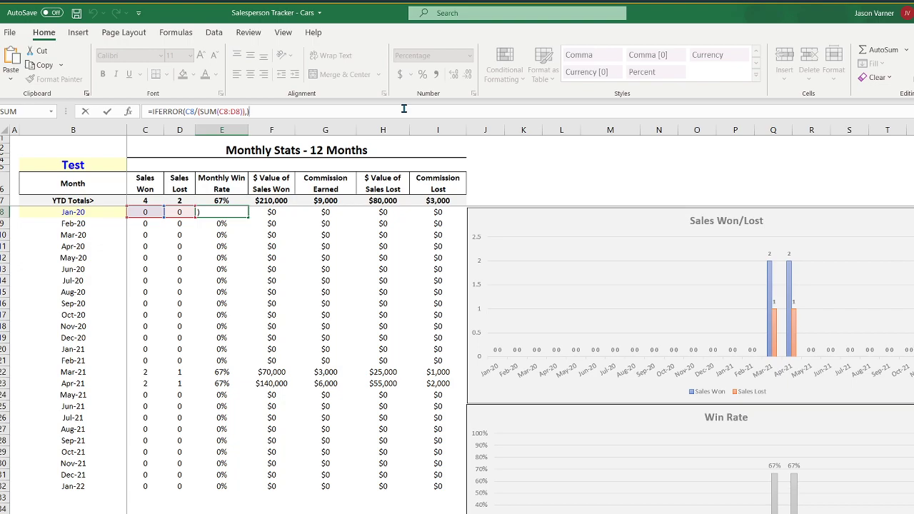
pyautogui.press('Escape')
# Step: Append the copied make criterion to the SUMIFS formula for $ Value of Sales Won in F8
pyautogui.press('Right')
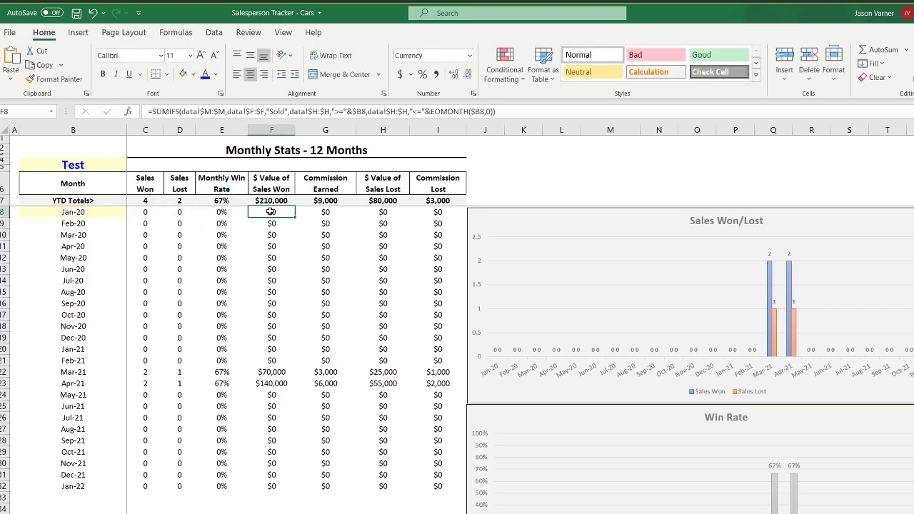
pyautogui.click(506, 112)
pyautogui.press('BackSpace')
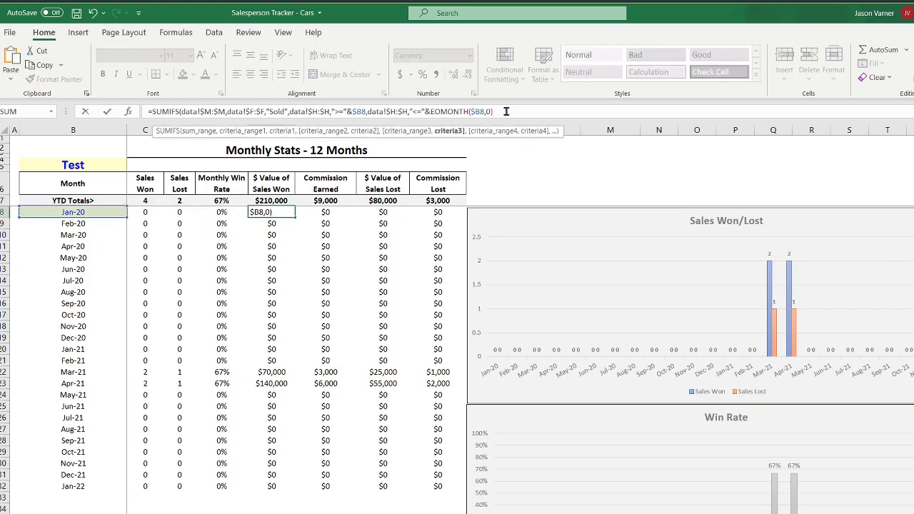
pyautogui.hotkey('ctrl', 'v')
pyautogui.hotkey('ctrl', 'Return')
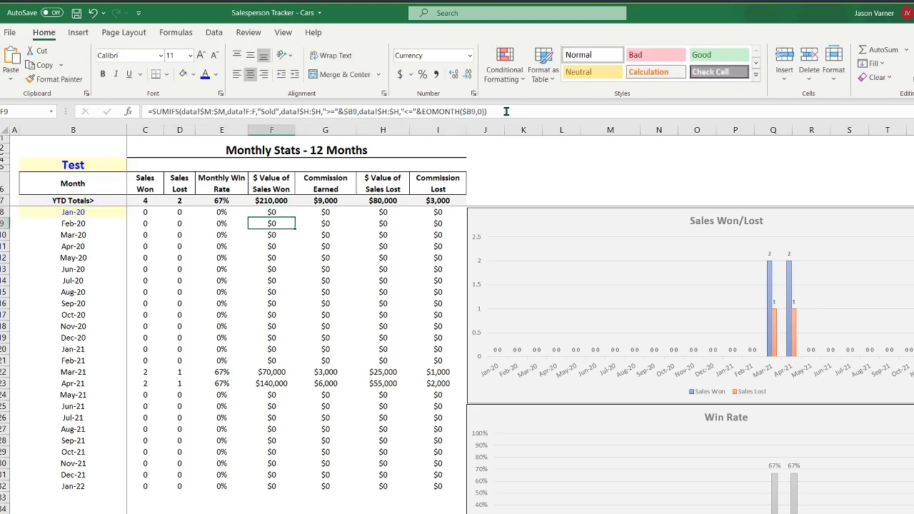
# Step: Append the make criterion ,data!$I:$I,"="&'Make(1)'!$B$4) to the Commission Earned formula in G8
pyautogui.click(330, 212)
pyautogui.click(502, 112)
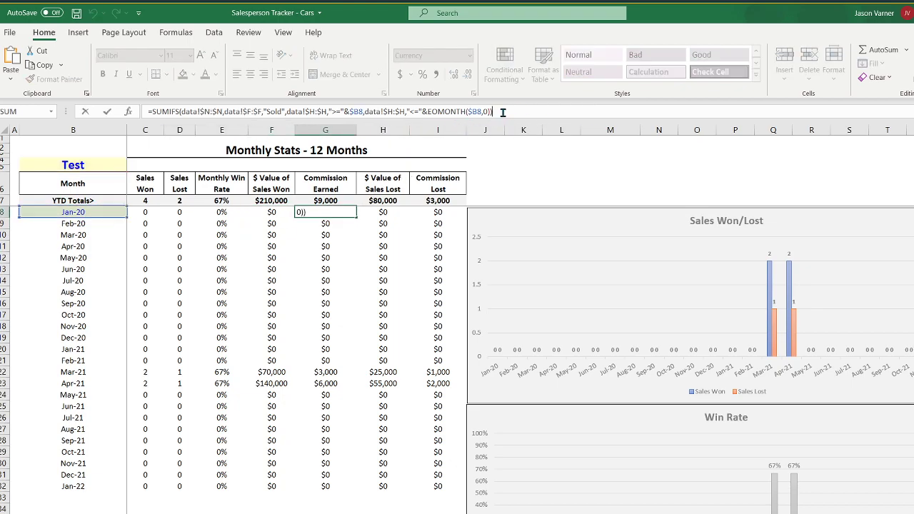
pyautogui.hotkey('ctrl', 'v')
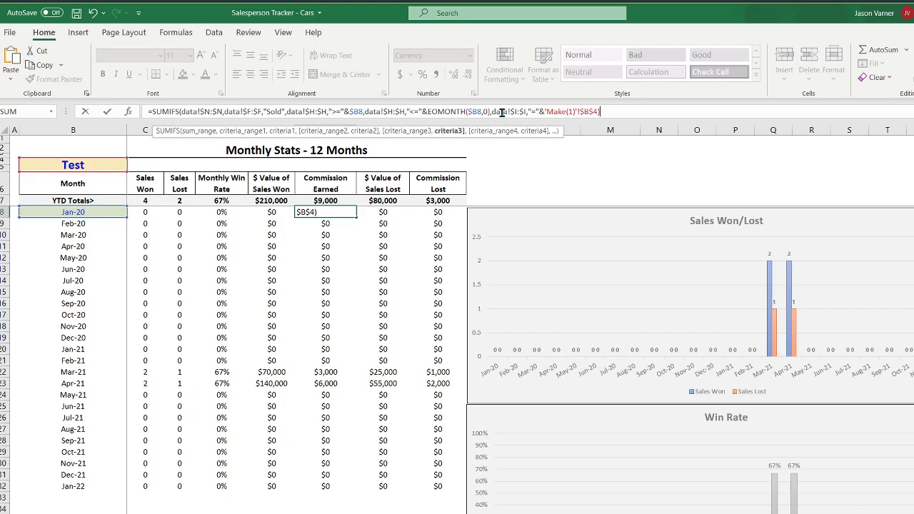
pyautogui.press('Return')
# Step: Append the copied make criterion to the SUMIFS formula for $ Value of Sales Lost in H8
pyautogui.click(384, 213)
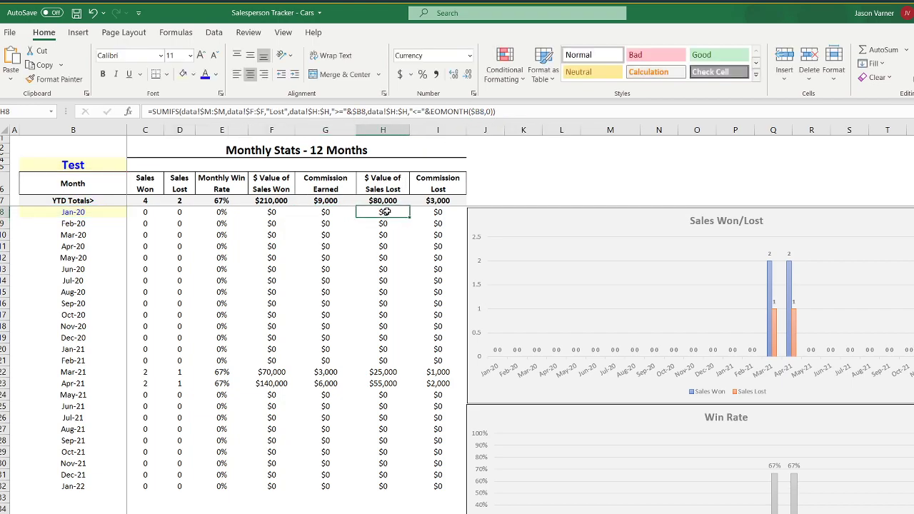
pyautogui.click(512, 113)
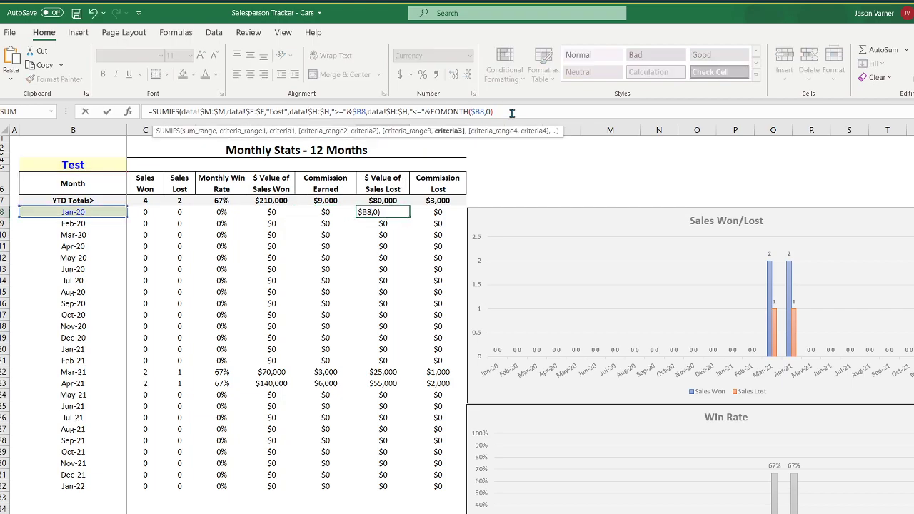
pyautogui.hotkey('ctrl', 'v')
pyautogui.press('Return')
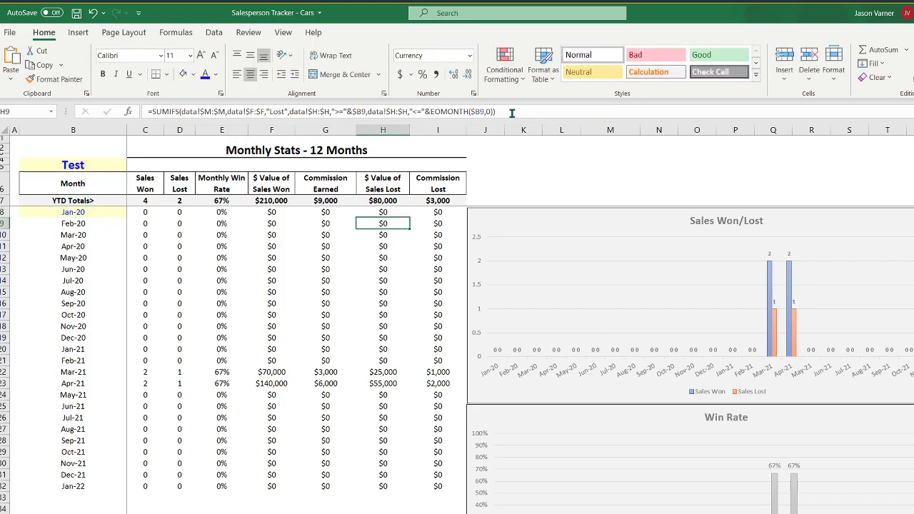
# Step: Append the copied make criterion to the Commission Lost SUMIFS formula in I8
pyautogui.click(448, 214)
pyautogui.click(521, 113)
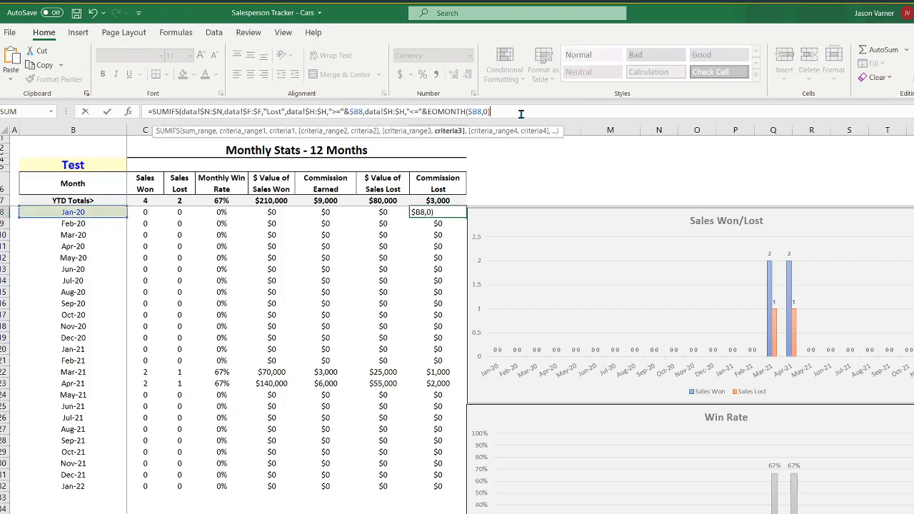
pyautogui.hotkey('ctrl', 'v')
pyautogui.press('Return')
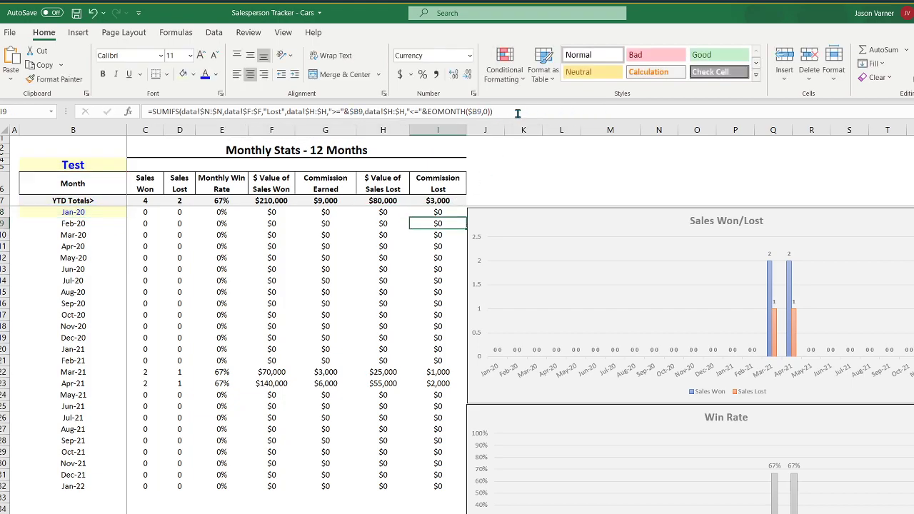
# Step: Fill the make-filtered formulas in C8:I8 down through row 32 and spot-check the copied formulas
pyautogui.moveTo(147, 212); pyautogui.dragTo(469, 218)
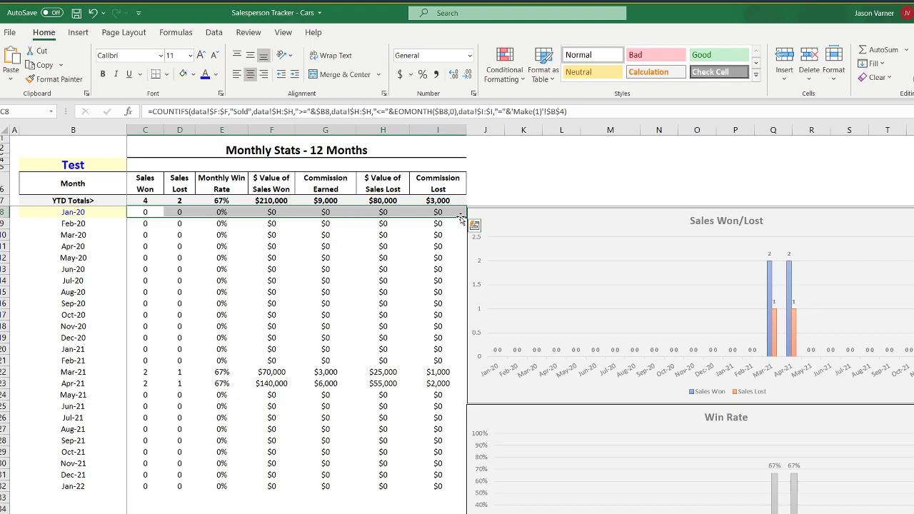
pyautogui.moveTo(465, 220); pyautogui.dragTo(461, 490)
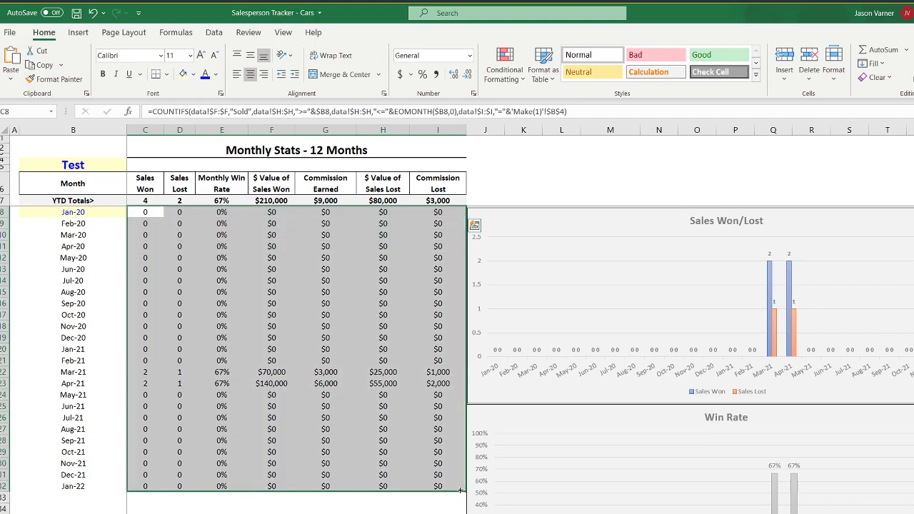
pyautogui.click(339, 248)
pyautogui.click(325, 269)
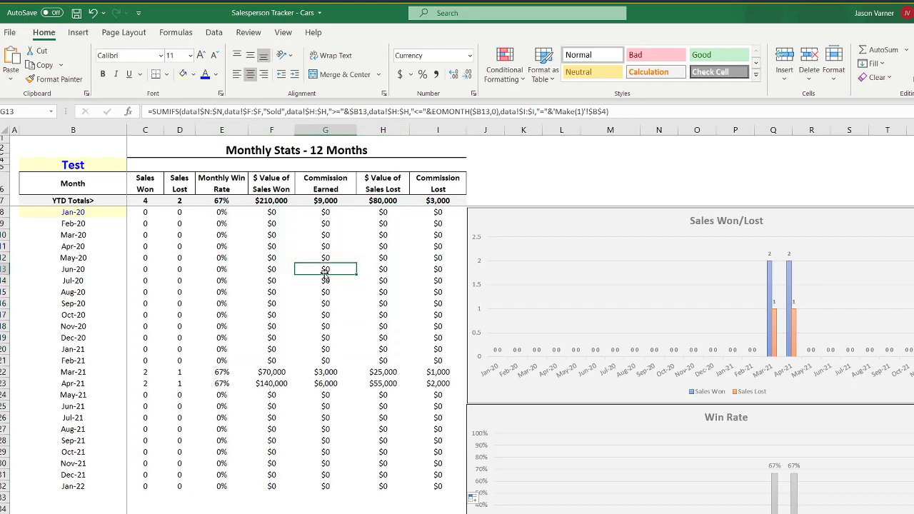
pyautogui.click(273, 279)
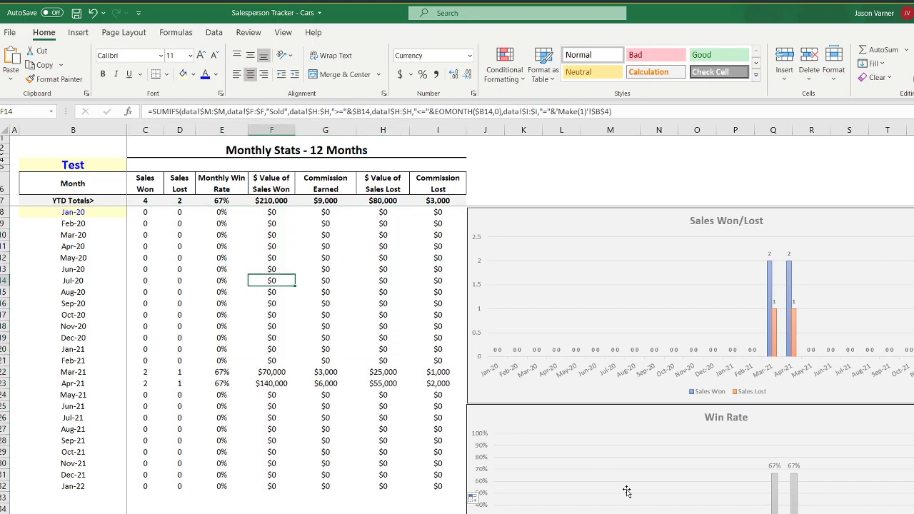
# Step: Inspect the data validation list source behind the make dropdown in B4, leaving its settings unchanged
pyautogui.click(84, 170)
pyautogui.click(133, 163)
pyautogui.press('Escape')
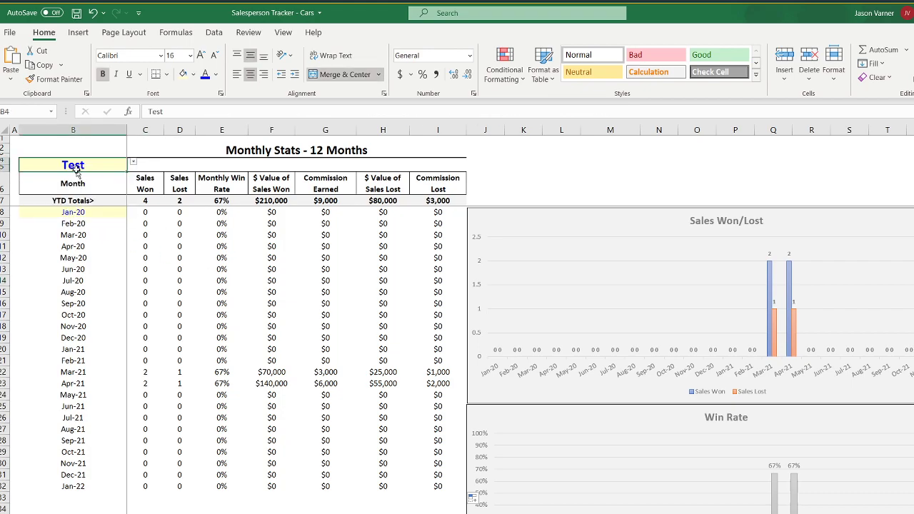
pyautogui.rightClick(77, 169)
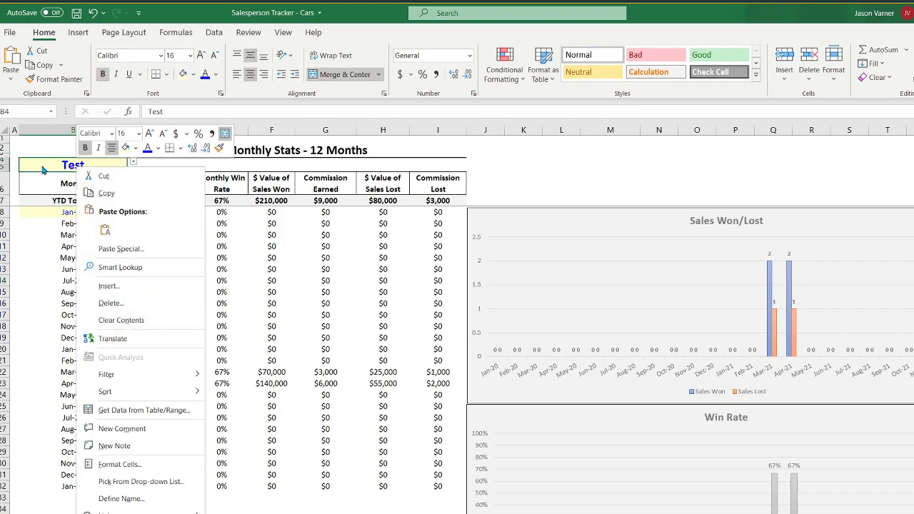
pyautogui.click(43, 165)
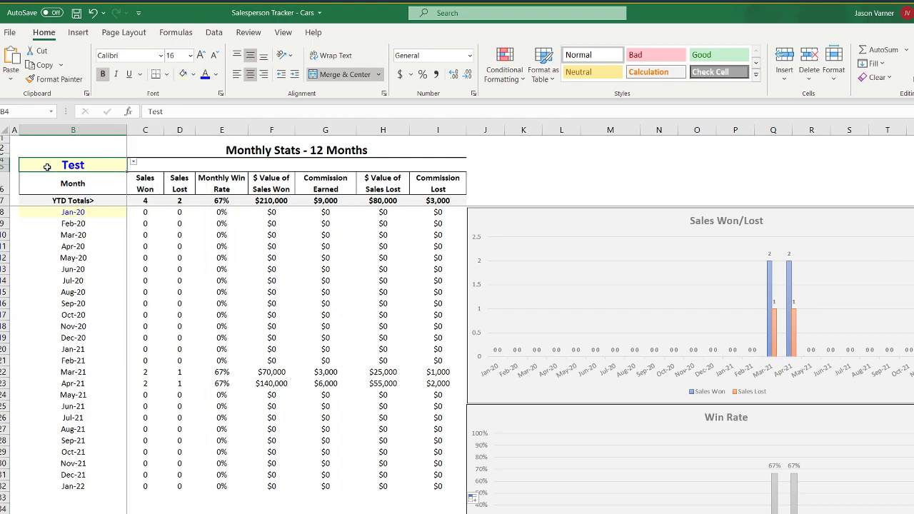
pyautogui.click(214, 33)
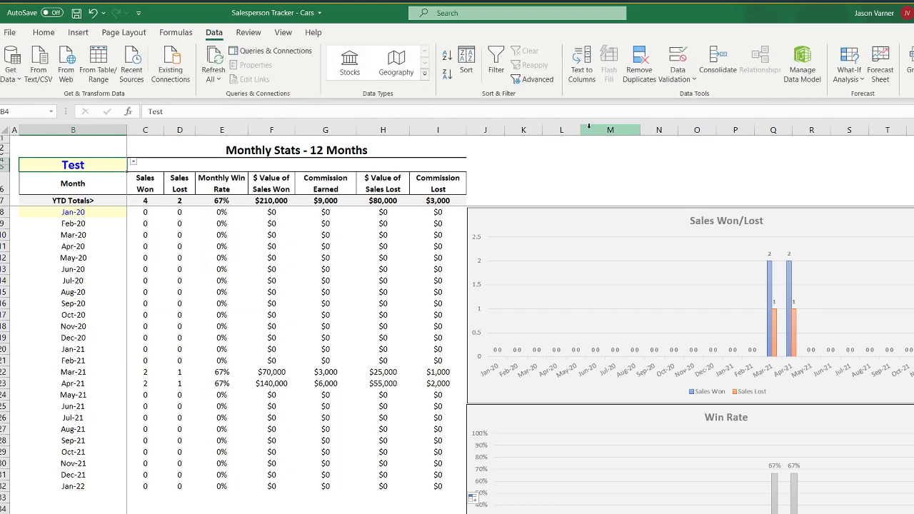
pyautogui.click(678, 79)
pyautogui.click(686, 94)
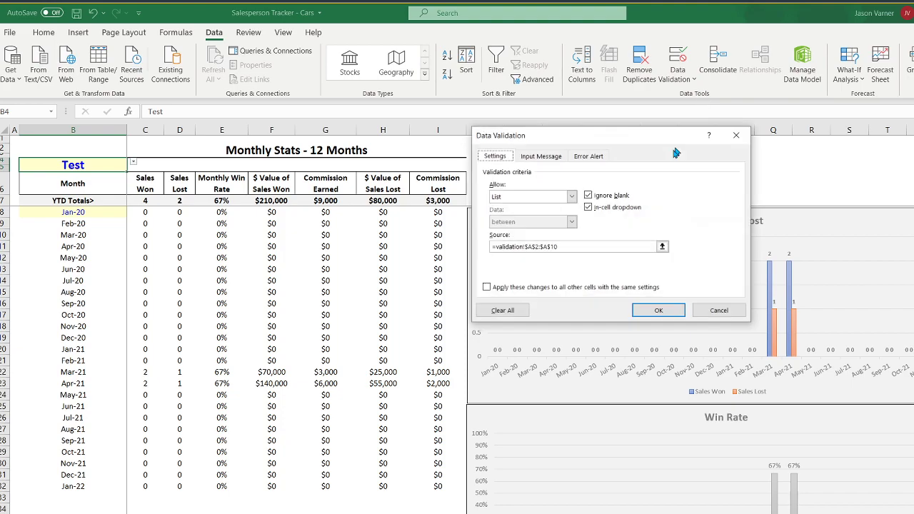
pyautogui.click(578, 247)
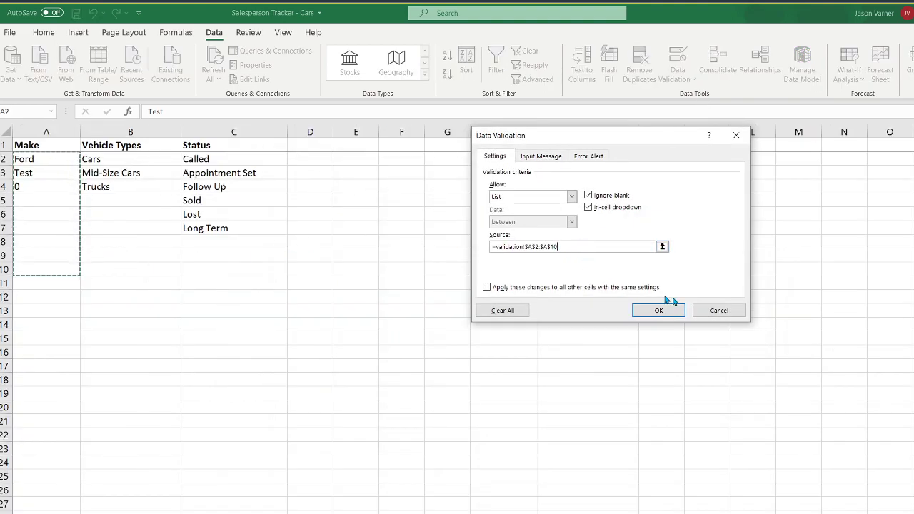
pyautogui.click(723, 311)
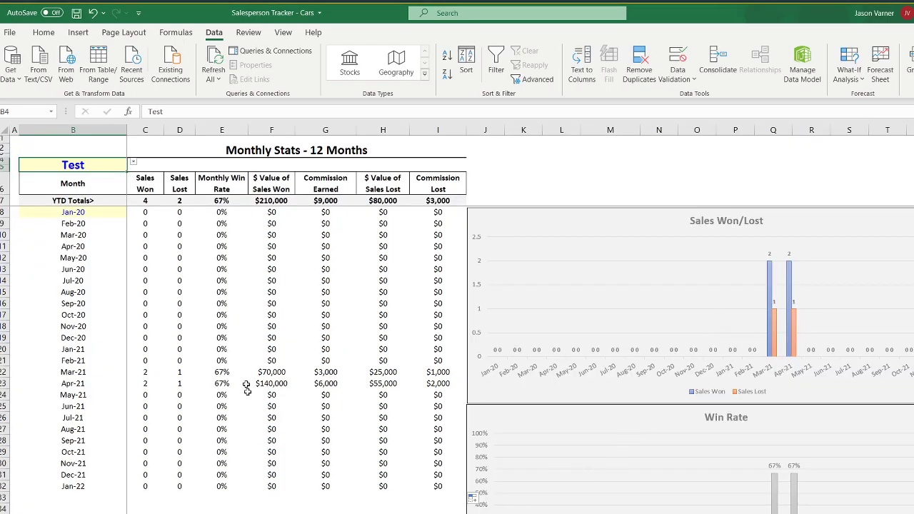
# Step: On the data sheet, set the make in I13 to Ford and copy it down through I22
pyautogui.click(147, 222)
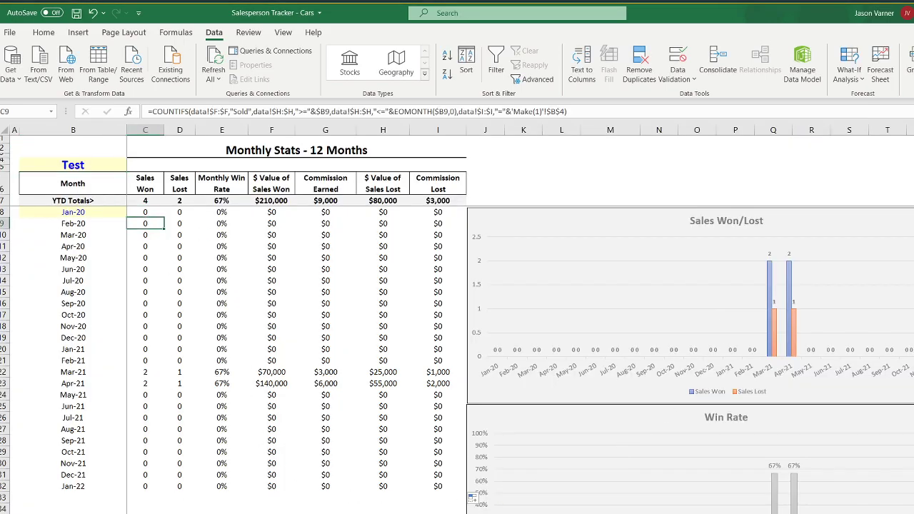
pyautogui.click(514, 513)
pyautogui.click(683, 330)
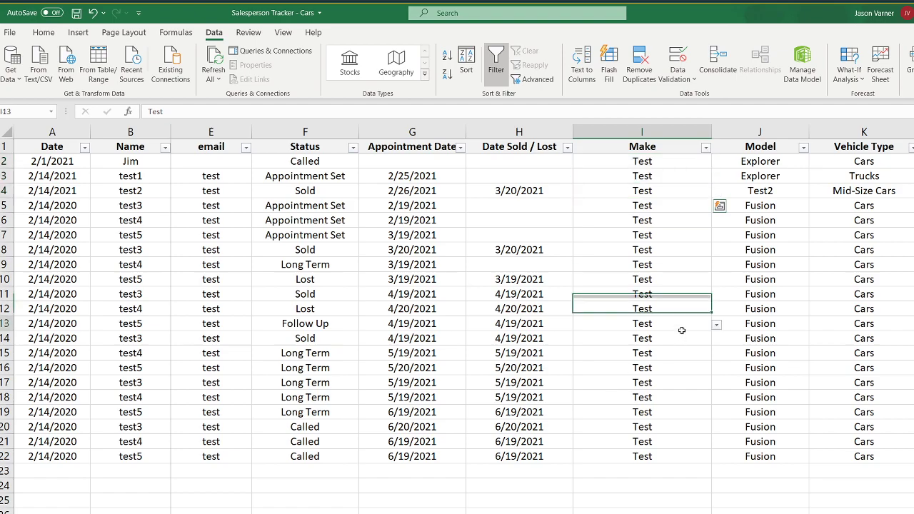
pyautogui.click(716, 325)
pyautogui.click(714, 336)
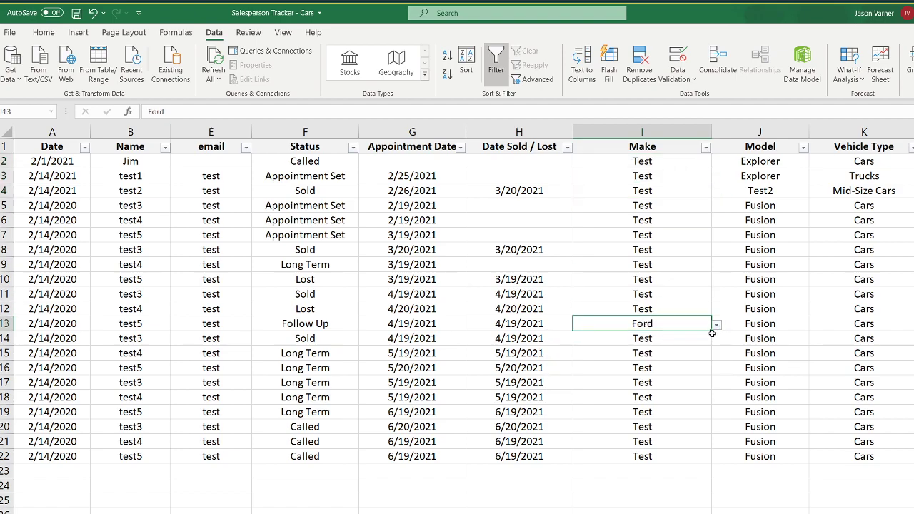
pyautogui.moveTo(713, 332); pyautogui.dragTo(713, 461)
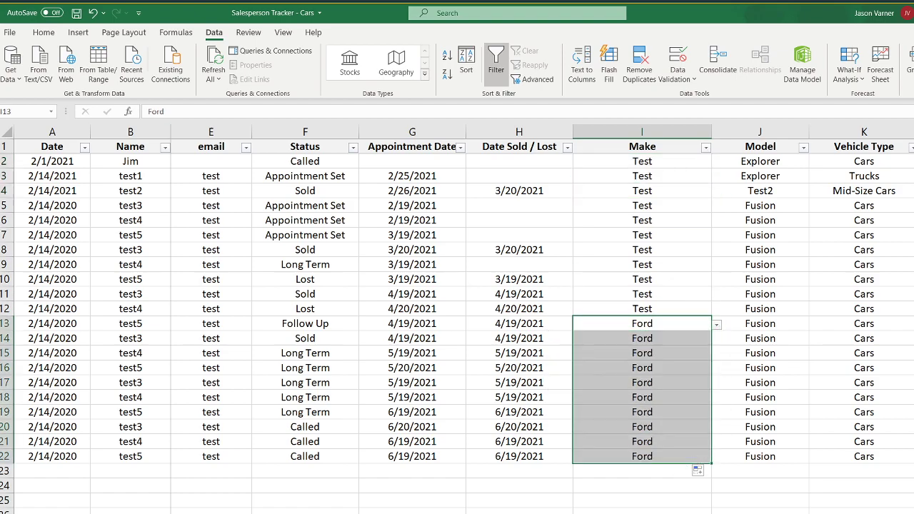
# Step: Set the make of the sold record in row 11 to Ford and check the Apr-21 won and lost cells in the make report
pyautogui.click(457, 513)
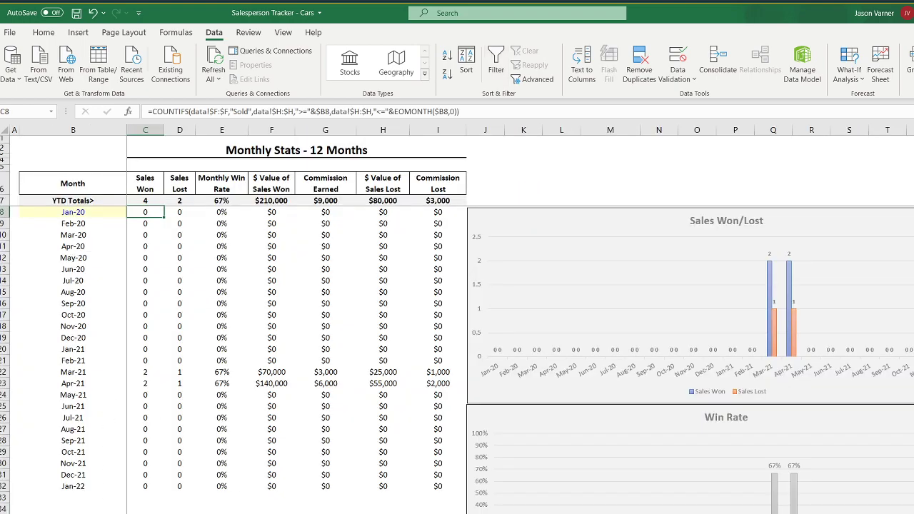
pyautogui.click(500, 513)
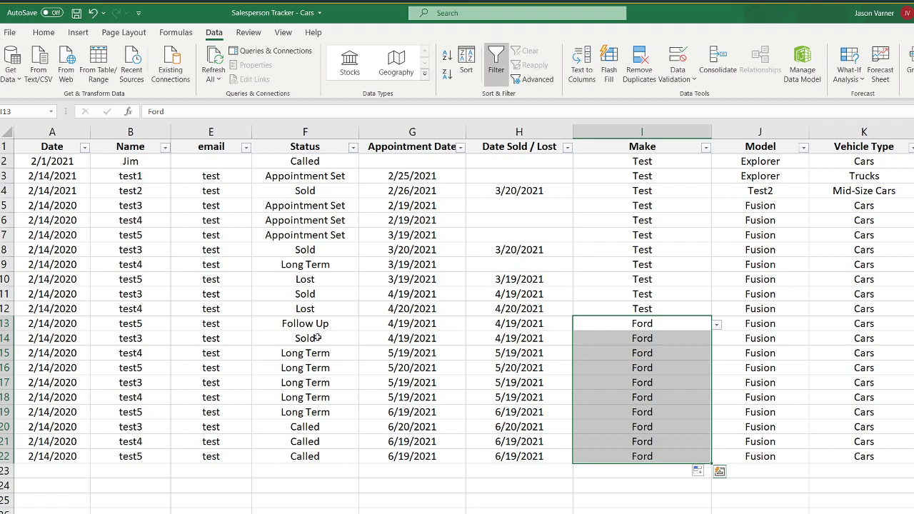
pyautogui.click(334, 250)
pyautogui.moveTo(358, 257); pyautogui.dragTo(333, 250)
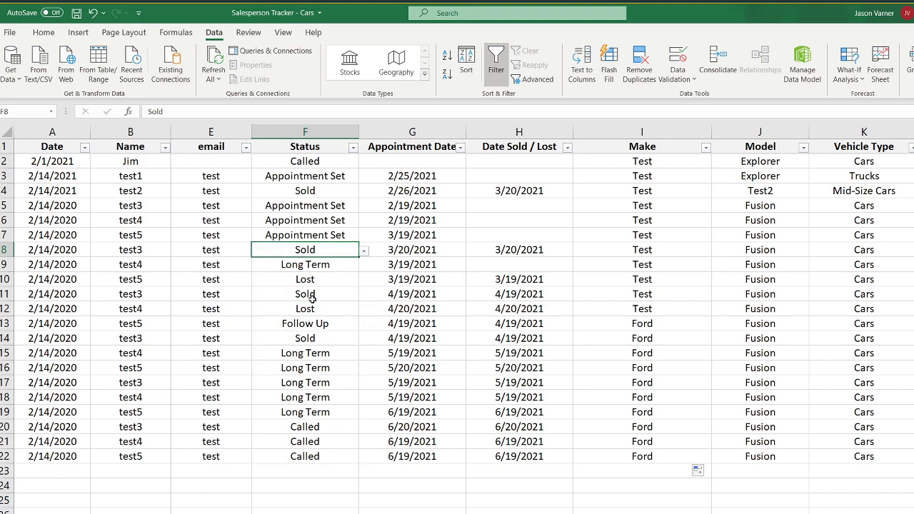
pyautogui.click(315, 295)
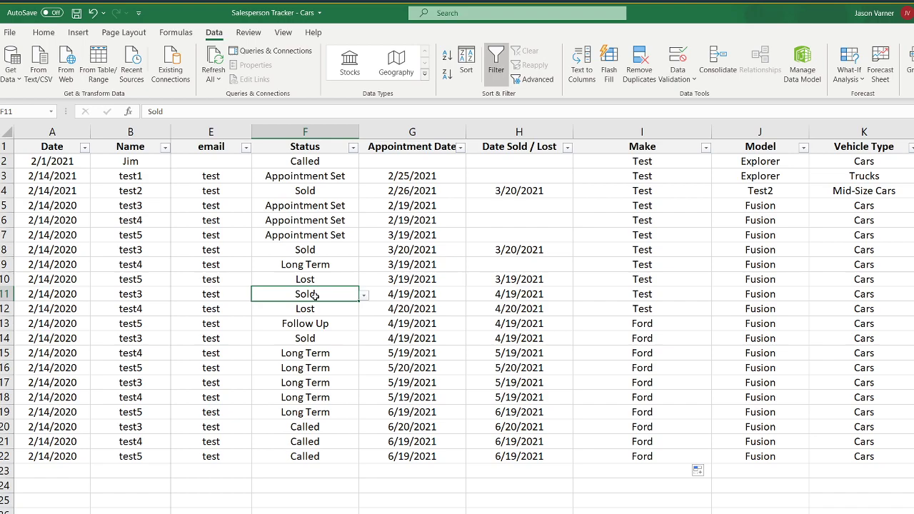
pyautogui.click(664, 294)
pyautogui.click(717, 296)
pyautogui.click(646, 306)
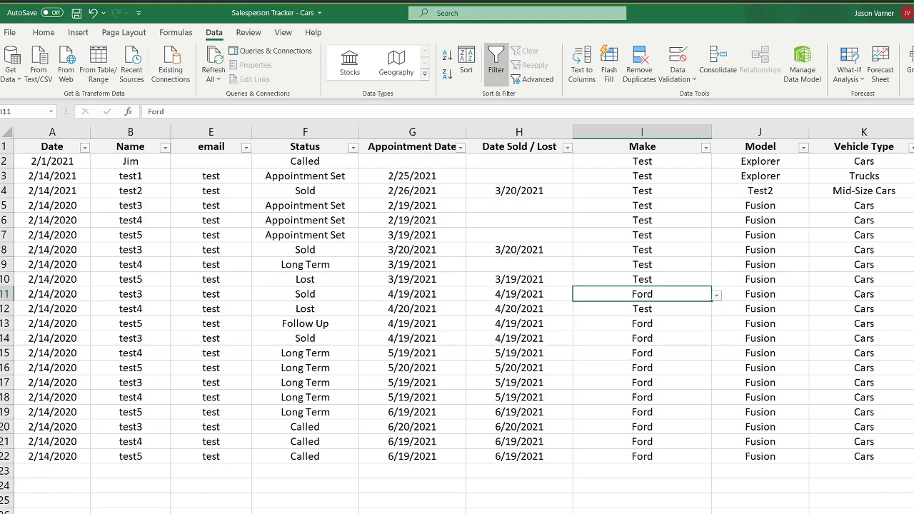
pyautogui.hotkey('ctrl', 'pagedown')
pyautogui.hotkey('ctrl', 'pagedown')
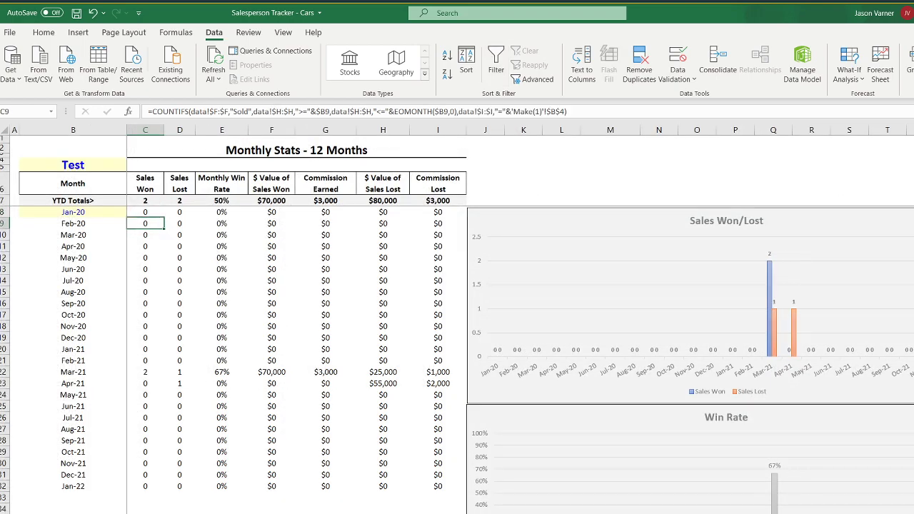
pyautogui.click(157, 383)
pyautogui.click(177, 383)
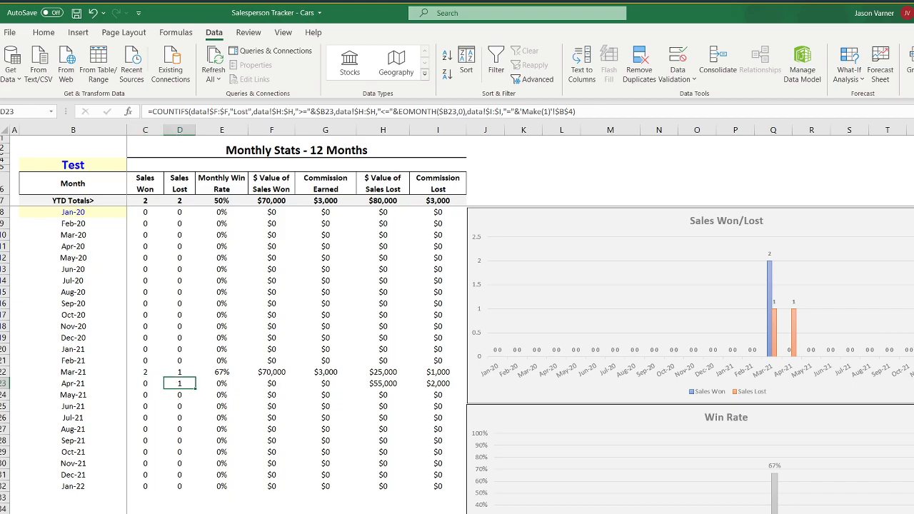
# Step: Set the make of the lost record in row 10 to Ford and check the Mar-21 Sales Lost cell in the make report
pyautogui.hotkey('ctrl', 'pageup')
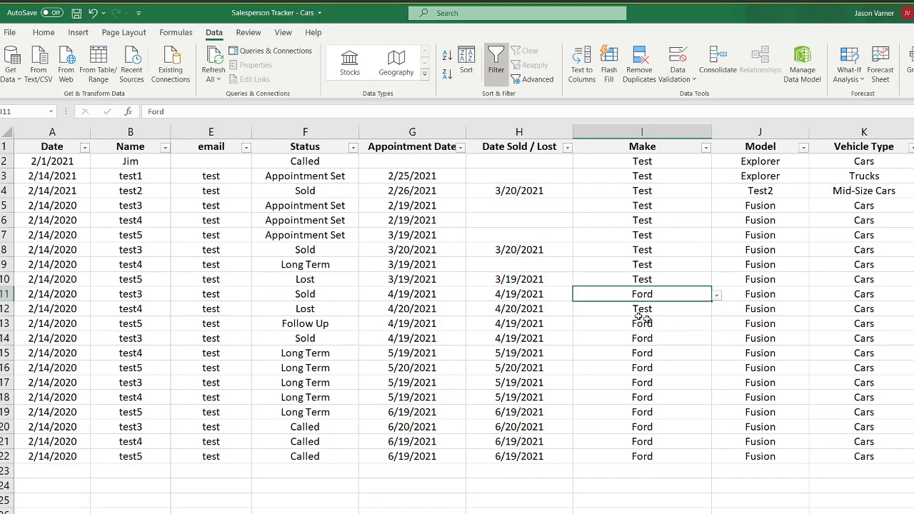
pyautogui.click(535, 281)
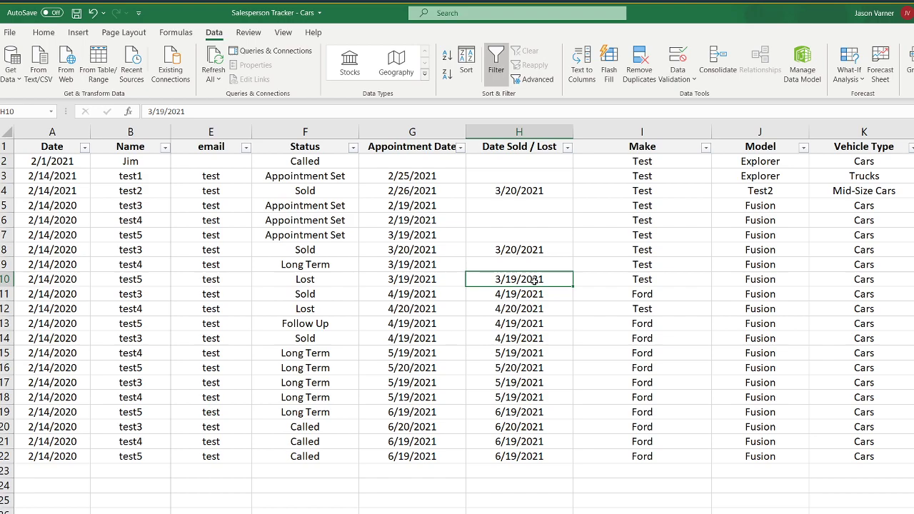
pyautogui.click(673, 276)
pyautogui.click(717, 280)
pyautogui.click(684, 292)
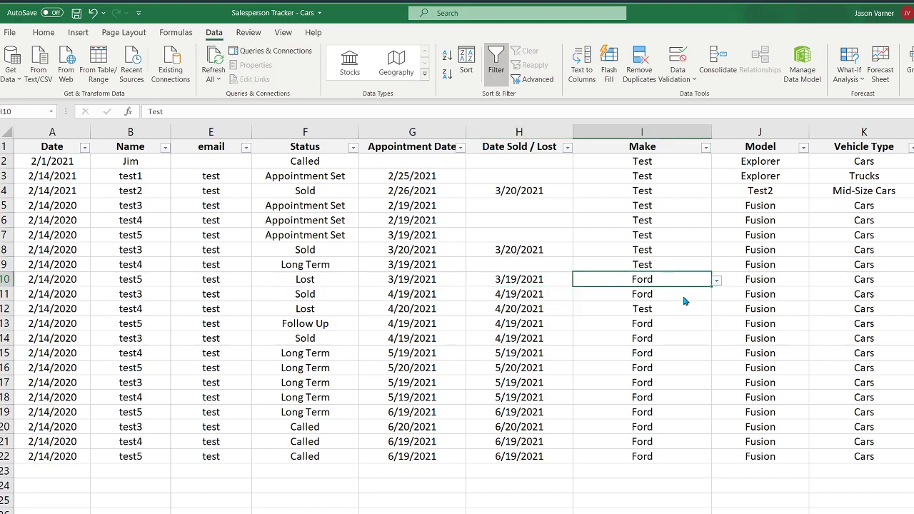
pyautogui.click(520, 513)
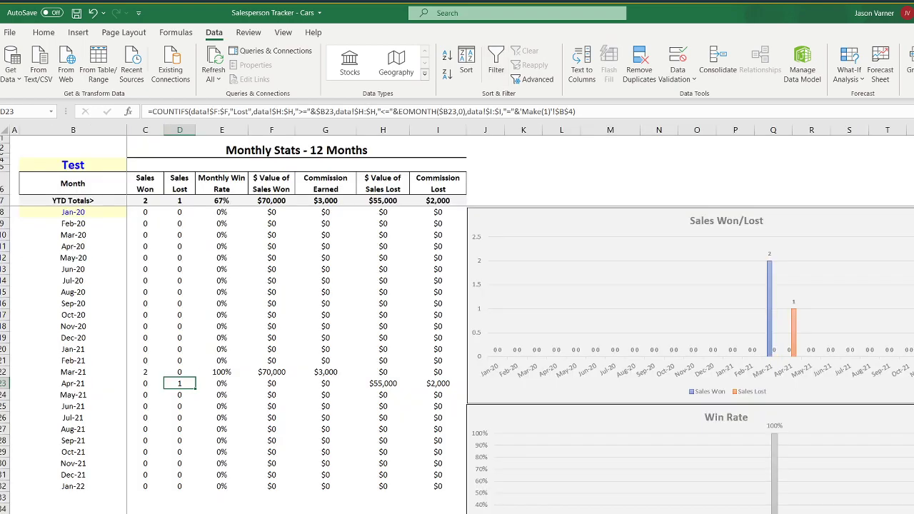
pyautogui.click(179, 370)
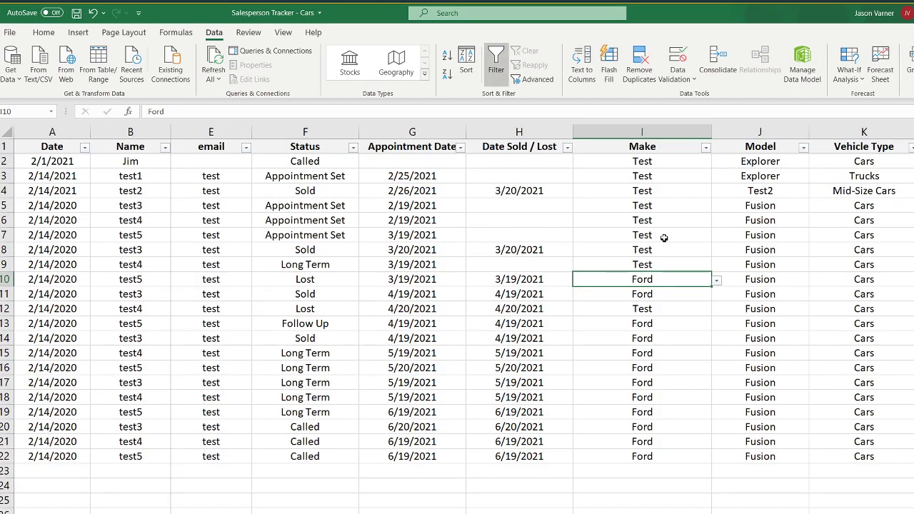
# Step: Copy Ford from I18 up through I2 on the data sheet and set the make report's dropdown in B4 to Ford
pyautogui.click(668, 398)
pyautogui.moveTo(712, 404); pyautogui.dragTo(707, 156)
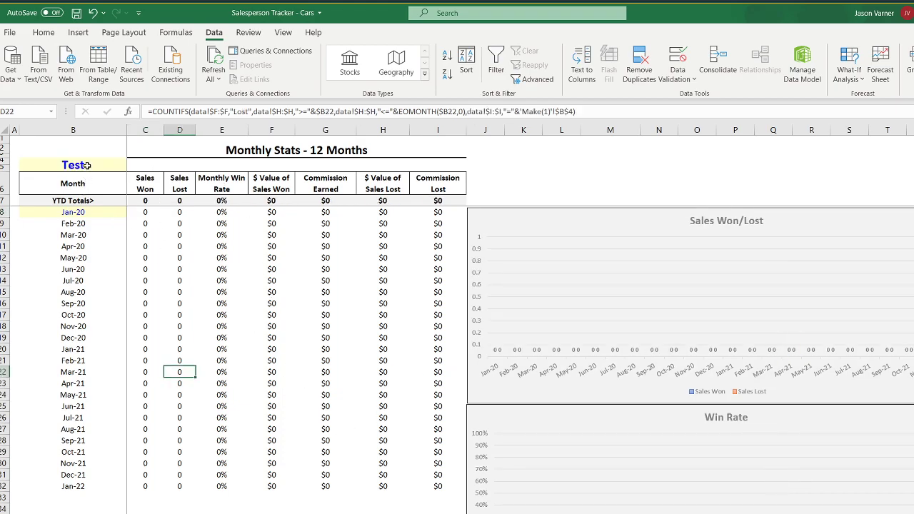
pyautogui.click(86, 165)
pyautogui.click(133, 162)
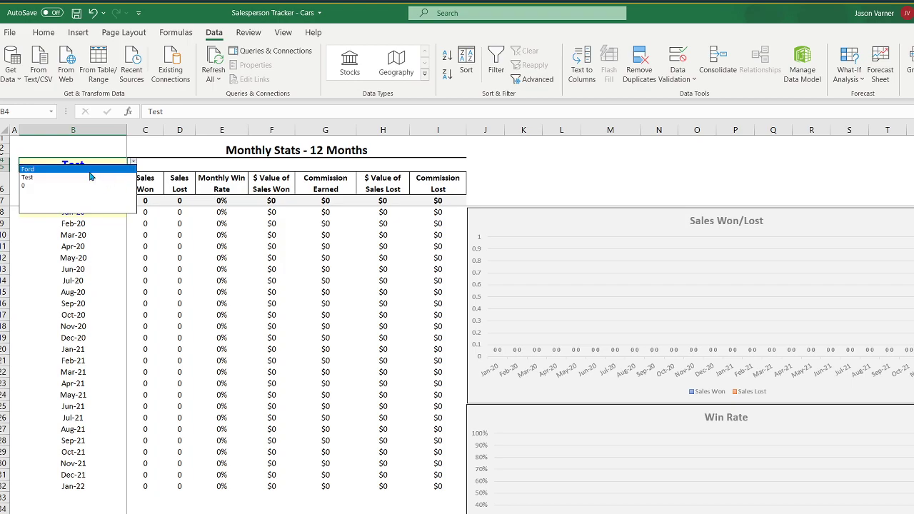
pyautogui.click(43, 169)
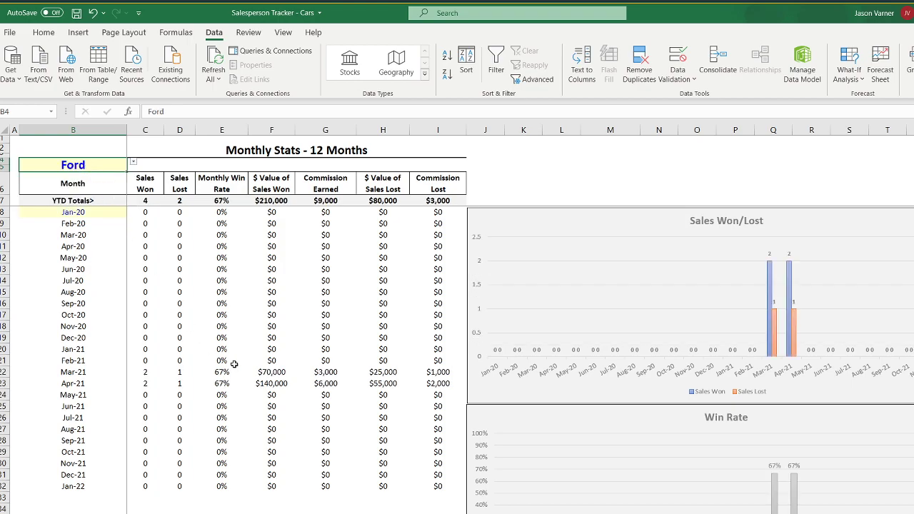
# Step: Switch the make report's dropdown in B4 between Test and Ford to compare results, ending on Test
pyautogui.click(133, 162)
pyautogui.click(100, 180)
pyautogui.click(134, 163)
pyautogui.click(100, 170)
pyautogui.click(134, 162)
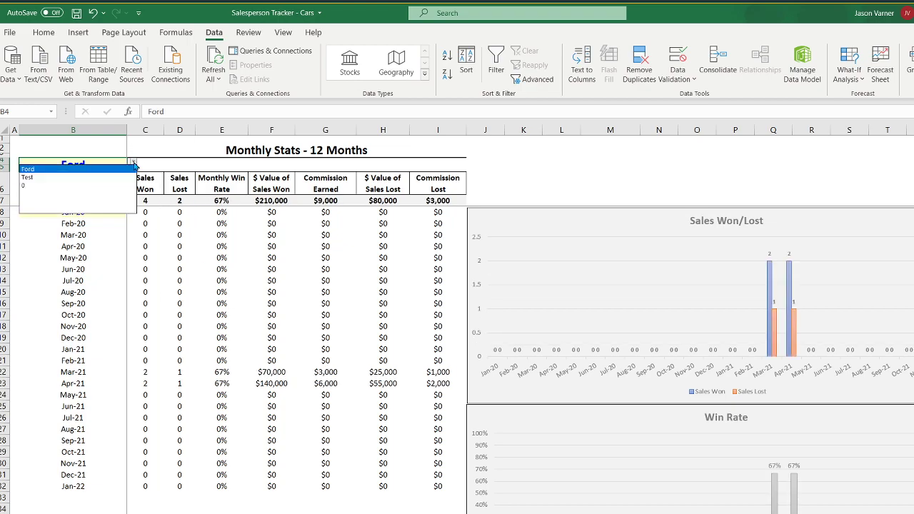
pyautogui.click(86, 178)
# Step: On the data sheet, set the make in I22 to Test and copy it up through I2
pyautogui.click(543, 513)
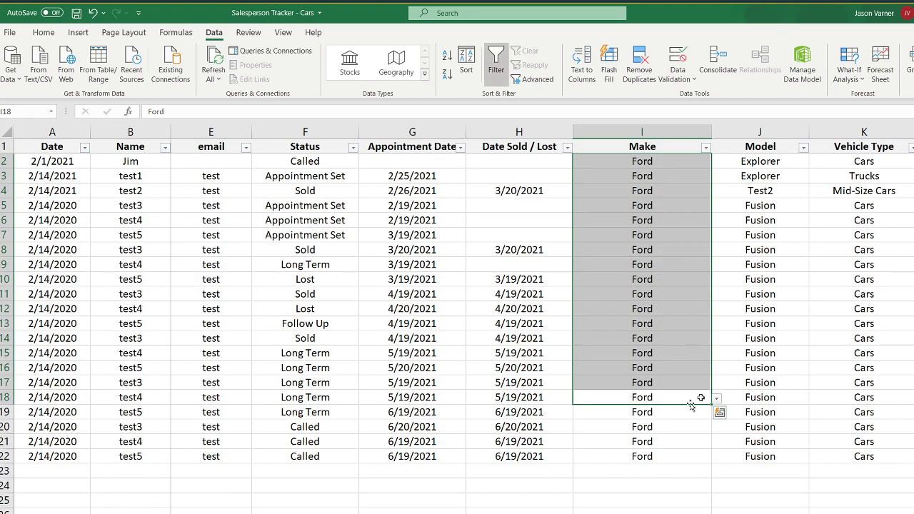
pyautogui.click(697, 458)
pyautogui.click(722, 459)
pyautogui.click(704, 458)
pyautogui.click(716, 458)
pyautogui.click(649, 473)
pyautogui.moveTo(709, 462); pyautogui.dragTo(709, 163)
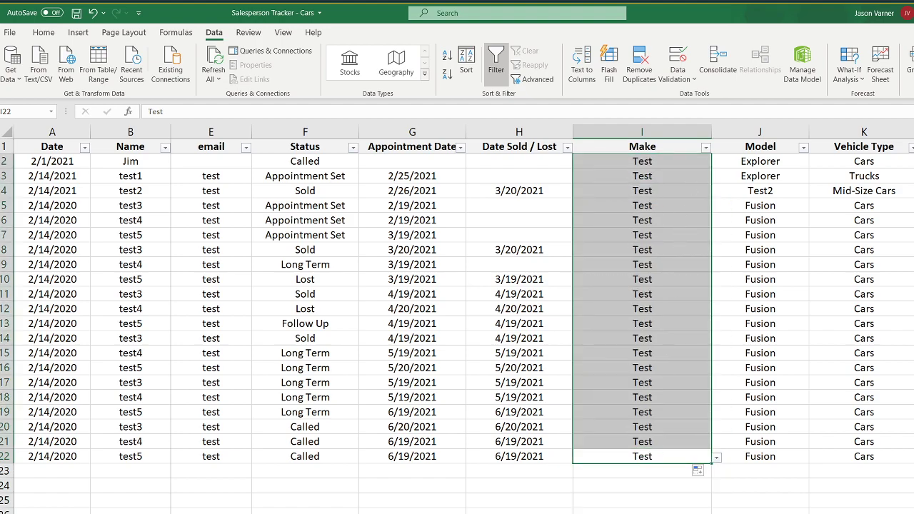
# Step: Set the make report's dropdown in B4 to Ford
pyautogui.click(600, 513)
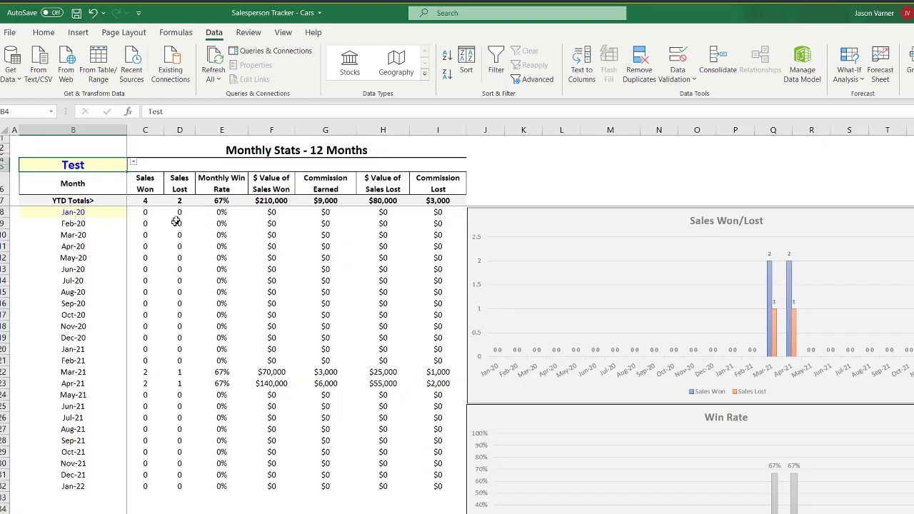
pyautogui.click(134, 162)
pyautogui.click(104, 177)
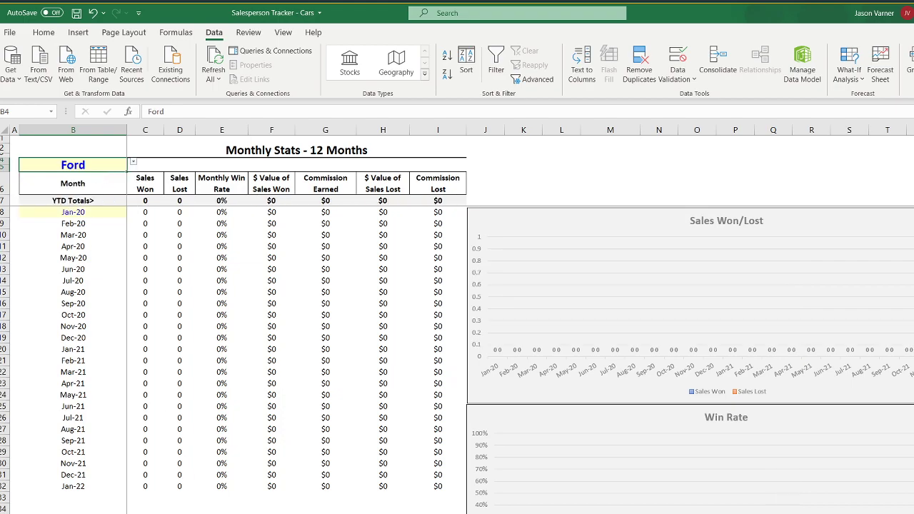
# Step: On the data sheet, set the make in I2 to Ford, copy it down through I22, and return to the make report
pyautogui.hotkey('ctrl', 'pageup')
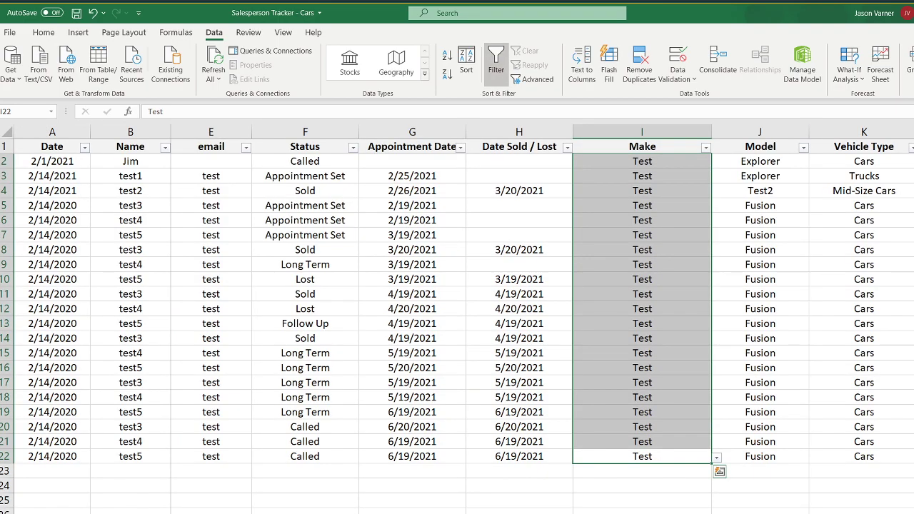
pyautogui.click(682, 161)
pyautogui.click(717, 163)
pyautogui.click(698, 175)
pyautogui.click(716, 166)
pyautogui.click(700, 164)
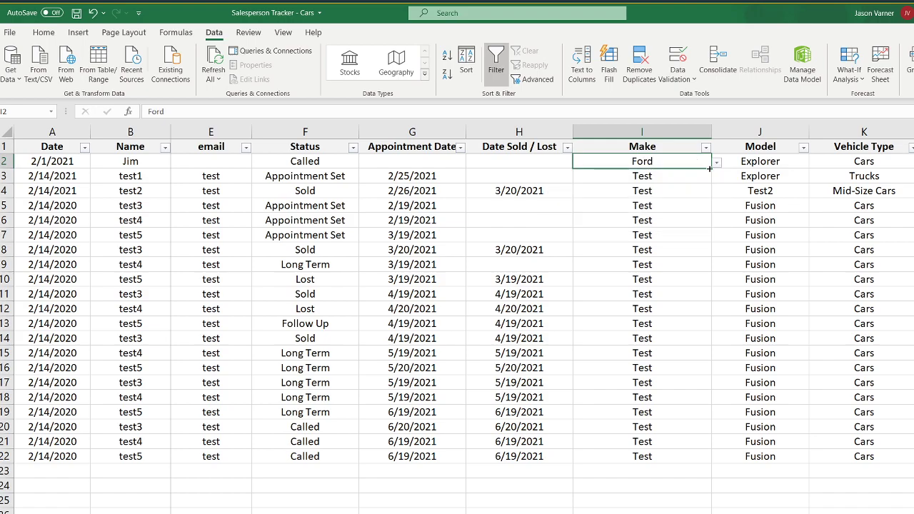
pyautogui.moveTo(712, 169); pyautogui.dragTo(712, 463)
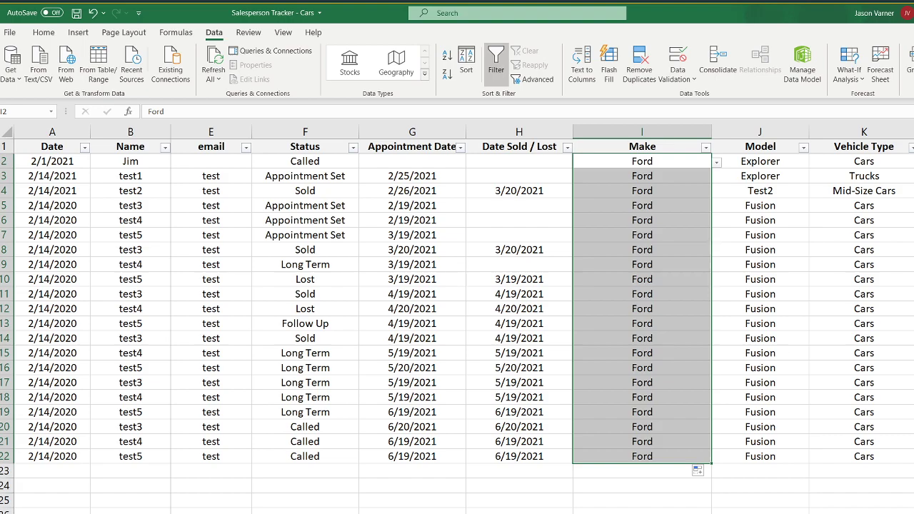
pyautogui.hotkey('ctrl', 'pagedown')
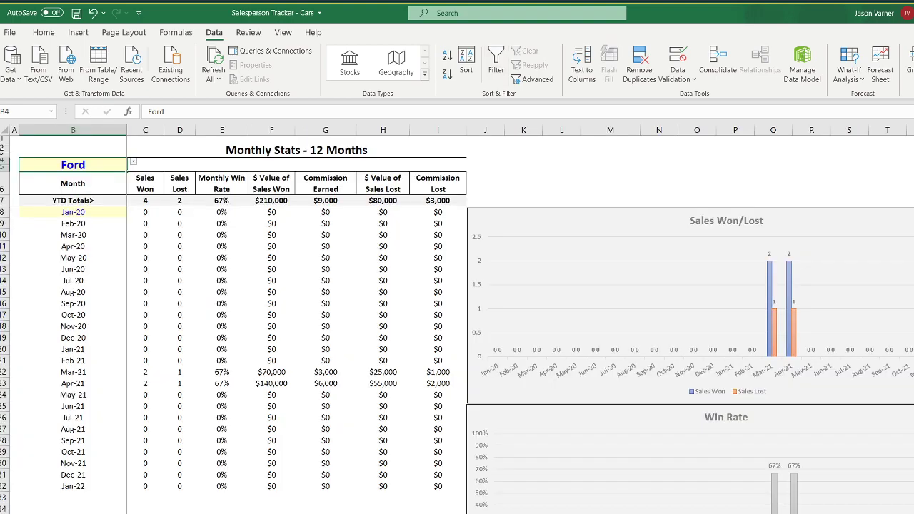
# Step: Use Move or Copy to place the make report sheet within Salesperson Tracker - Cars.xlsx
pyautogui.rightClick(540, 513)
pyautogui.click(583, 513)
pyautogui.scroll(-2, 587, 511)
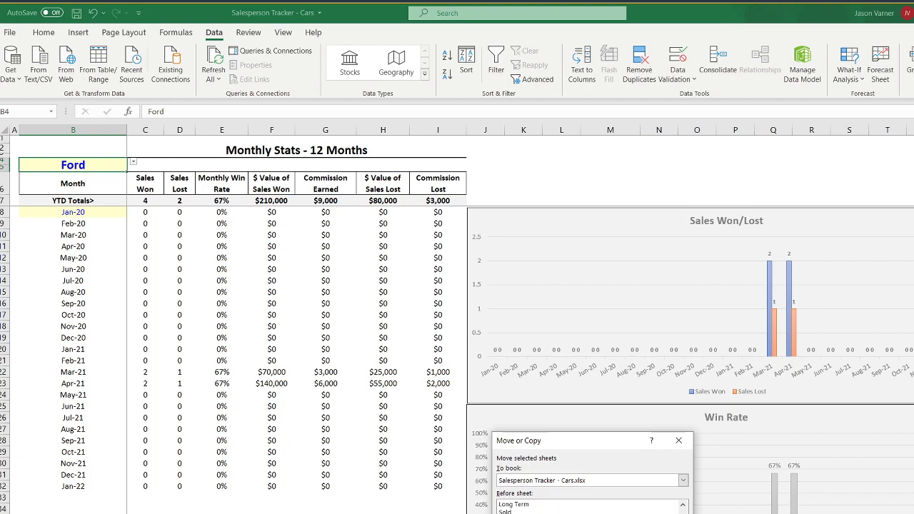
pyautogui.press('Return')
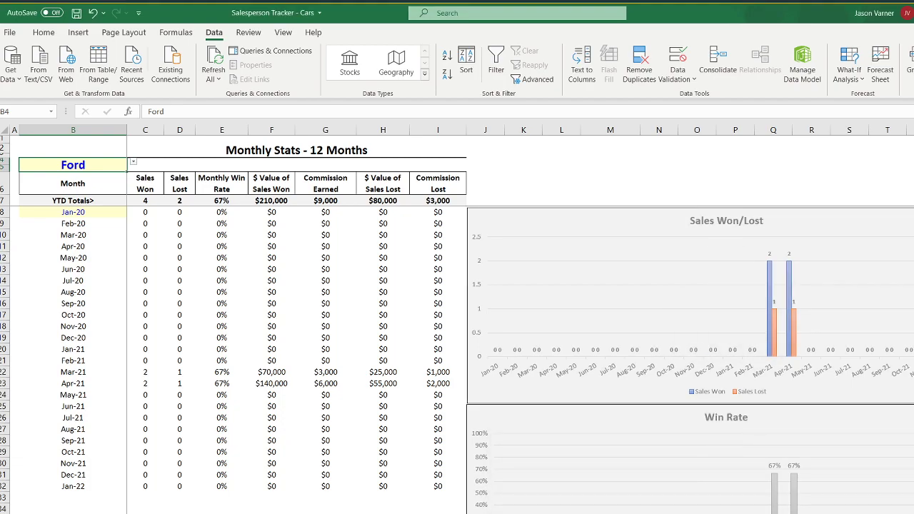
# Step: Set the make dropdown in B4 to Test, then undo and redo the change to compare the results
pyautogui.click(133, 162)
pyautogui.click(93, 178)
pyautogui.hotkey('ctrl', 'z')
pyautogui.hotkey('ctrl', 'y')
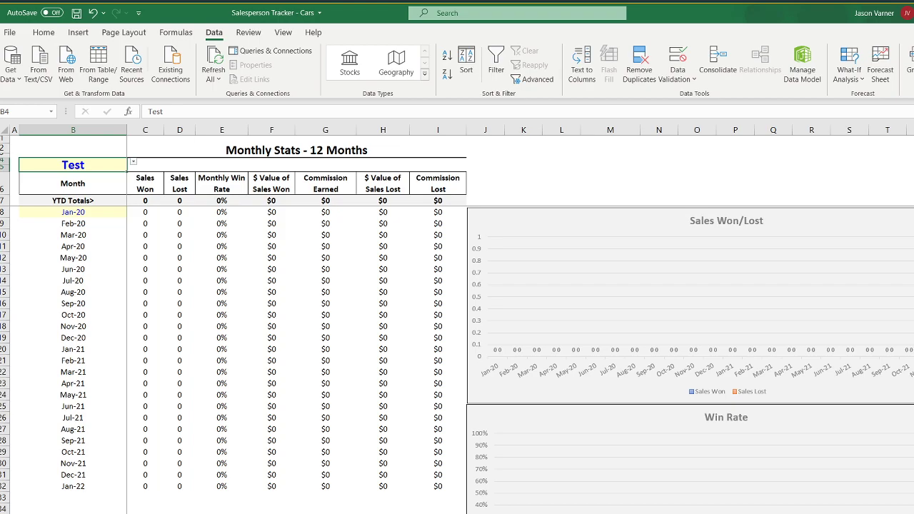
# Step: Run Move or Copy on the report sheet again within the same workbook and bring up the sheet's commands
pyautogui.rightClick(581, 513)
pyautogui.click(619, 513)
pyautogui.scroll(-3, 625, 511)
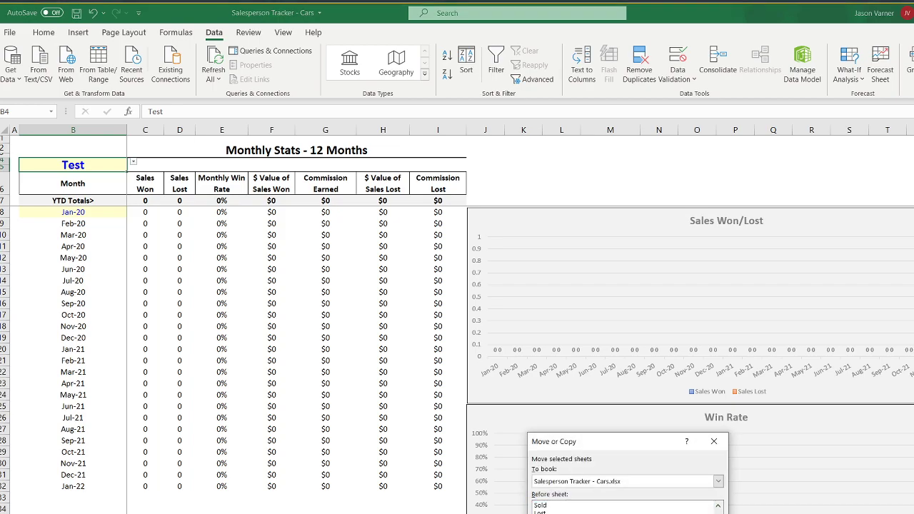
pyautogui.click(639, 513)
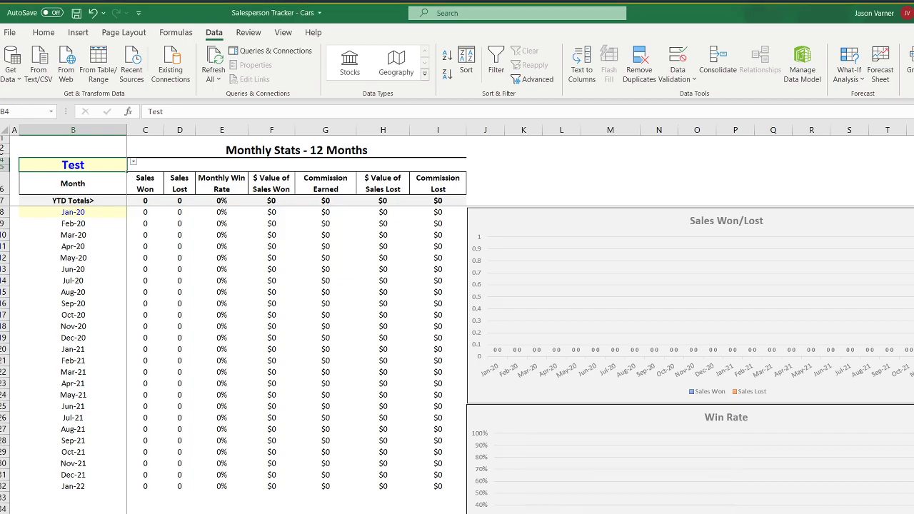
pyautogui.rightClick(630, 513)
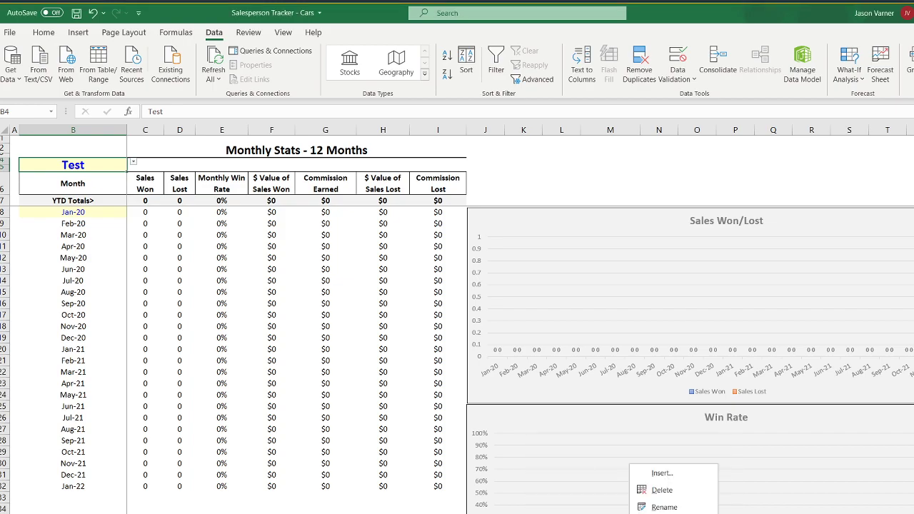
# Step: Reposition the stats sheet for the Test make among the workbook's sheets using Move or Copy
pyautogui.click(664, 513)
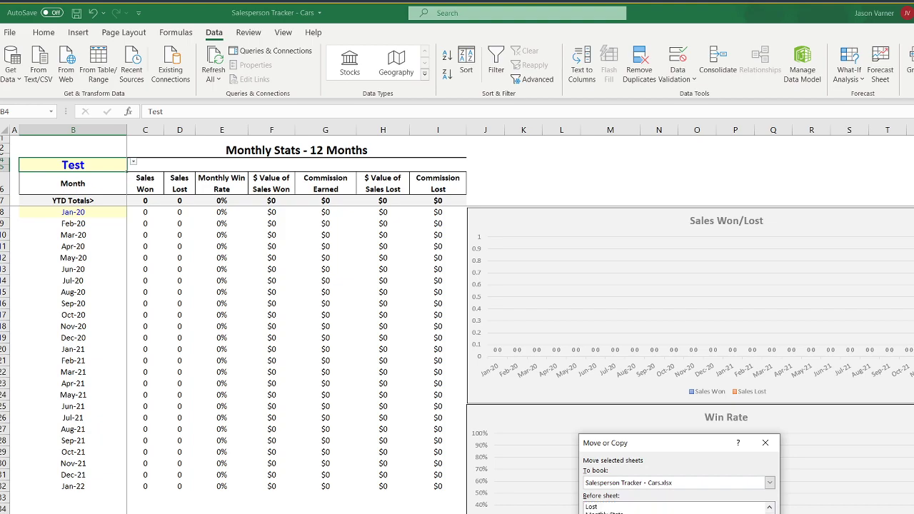
pyautogui.click(687, 513)
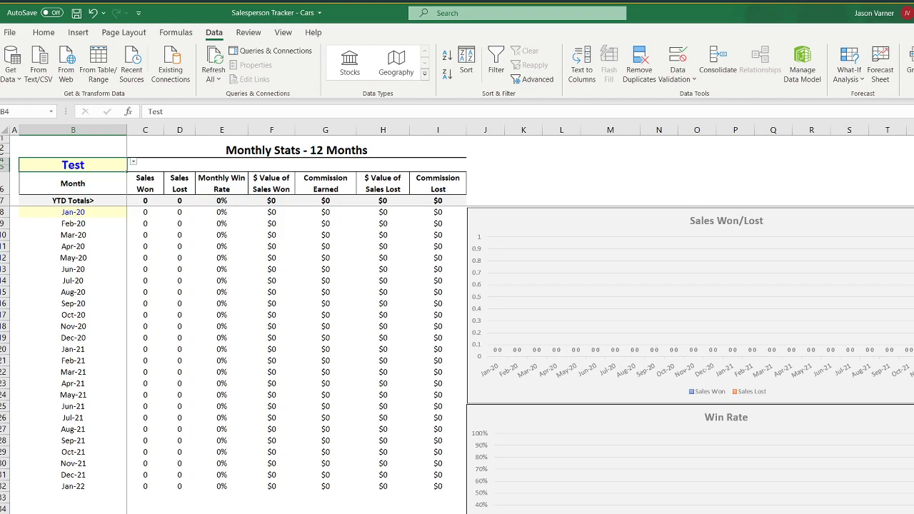
# Step: Apply a tab color to the overall Monthly Stats sheet
pyautogui.hotkey('ctrl', 'pageup')
pyautogui.rightClick(492, 513)
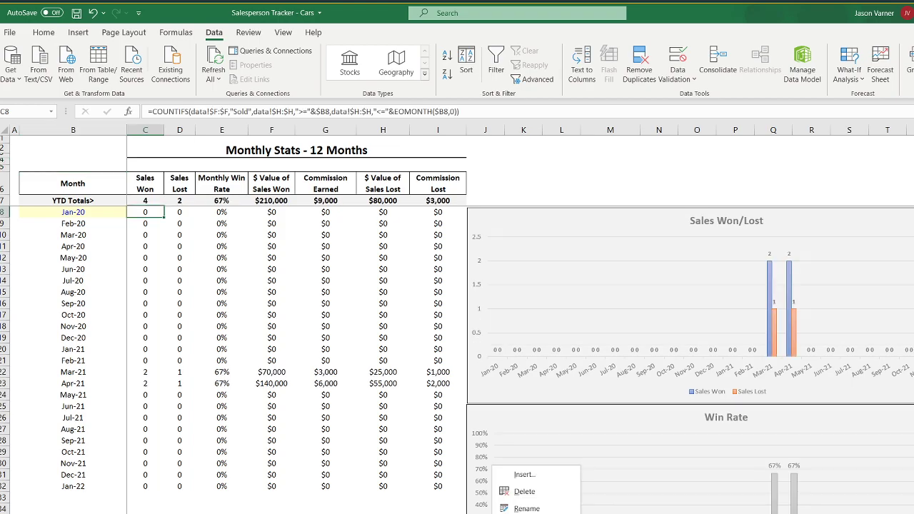
pyautogui.moveTo(534, 513)
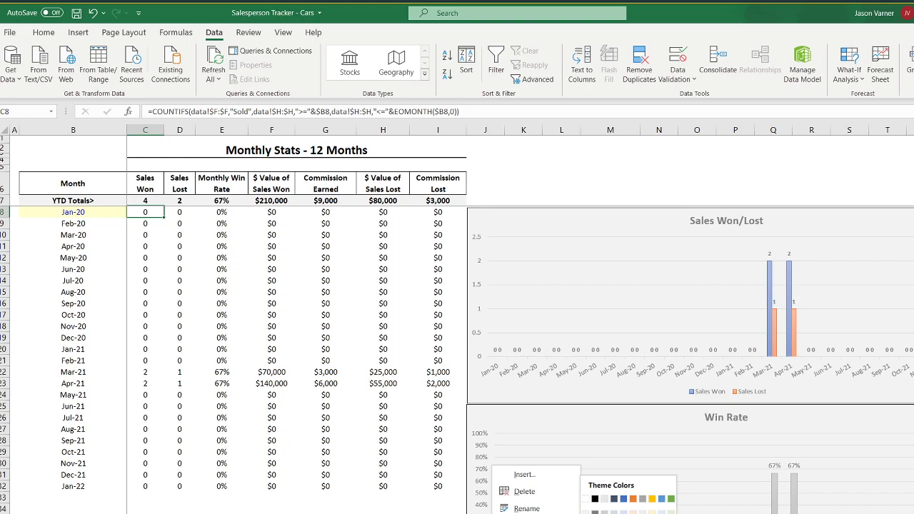
pyautogui.click(628, 513)
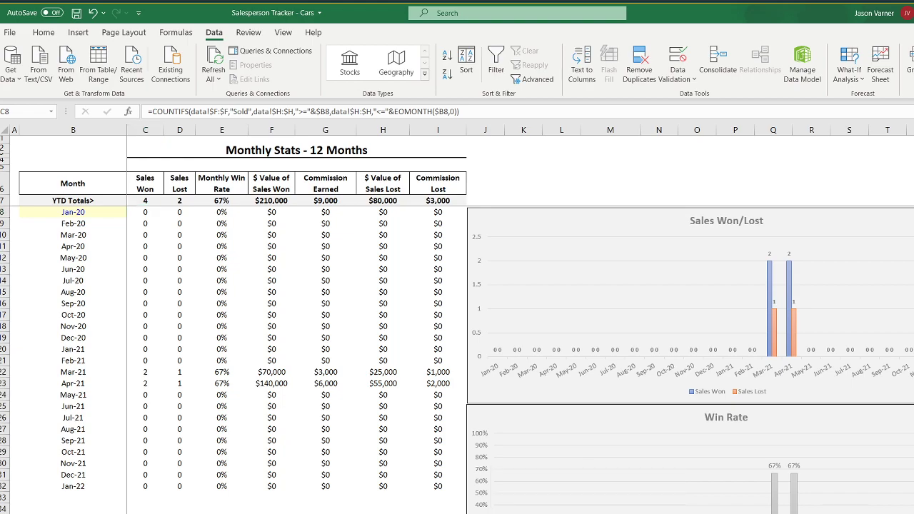
# Step: Return to the stats sheet for the Test make and save the workbook
pyautogui.click(550, 513)
pyautogui.click(492, 513)
pyautogui.click(550, 513)
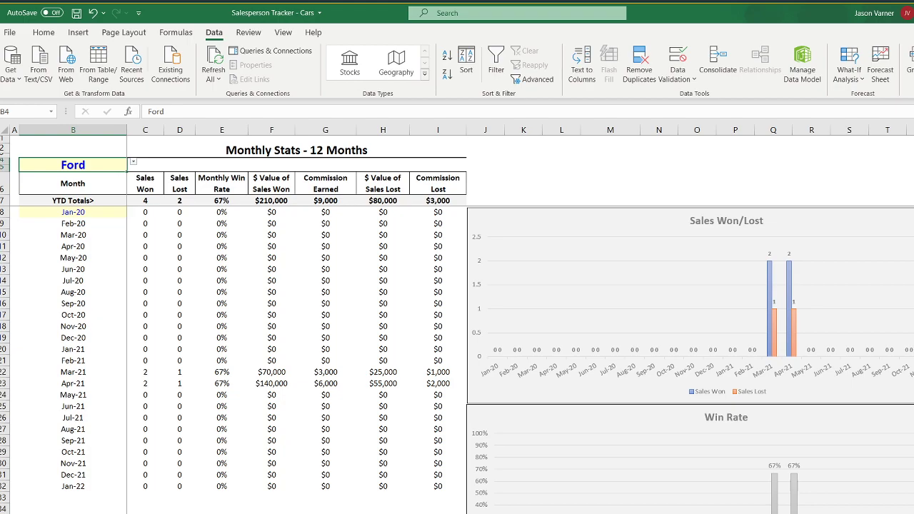
pyautogui.click(586, 513)
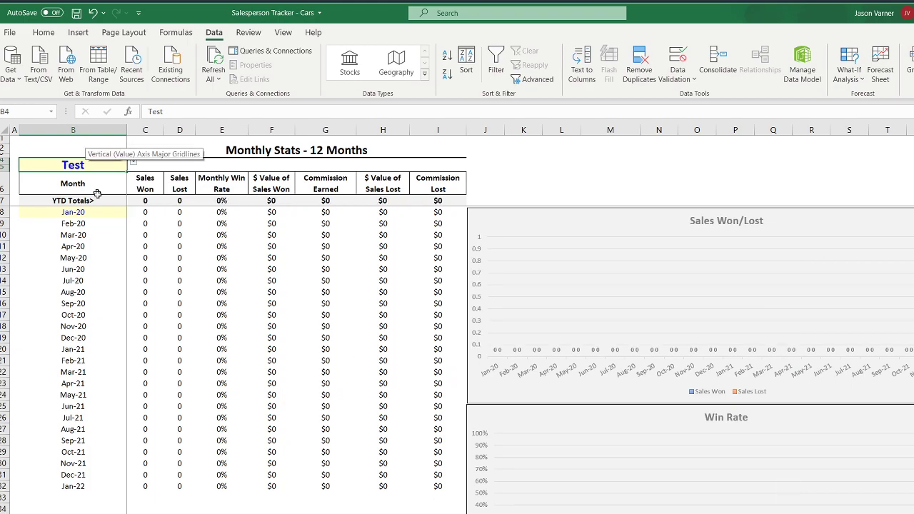
pyautogui.click(43, 32)
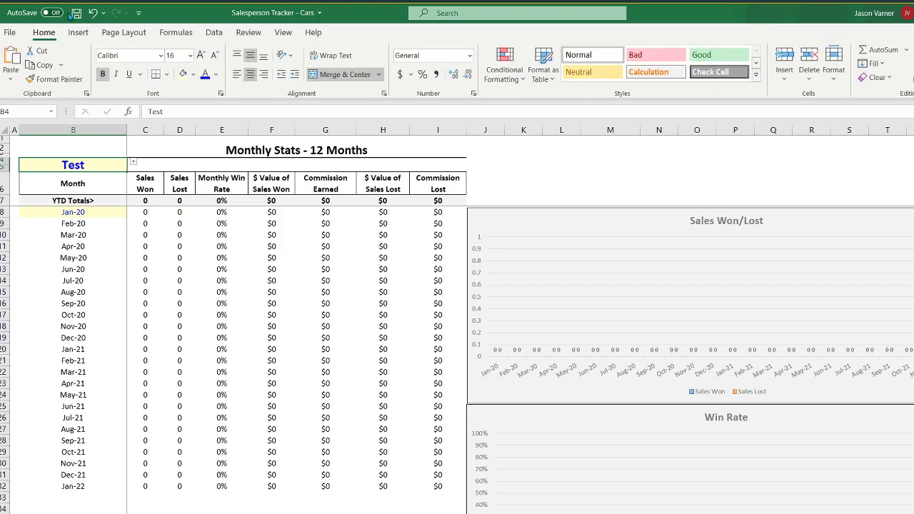
pyautogui.click(75, 14)
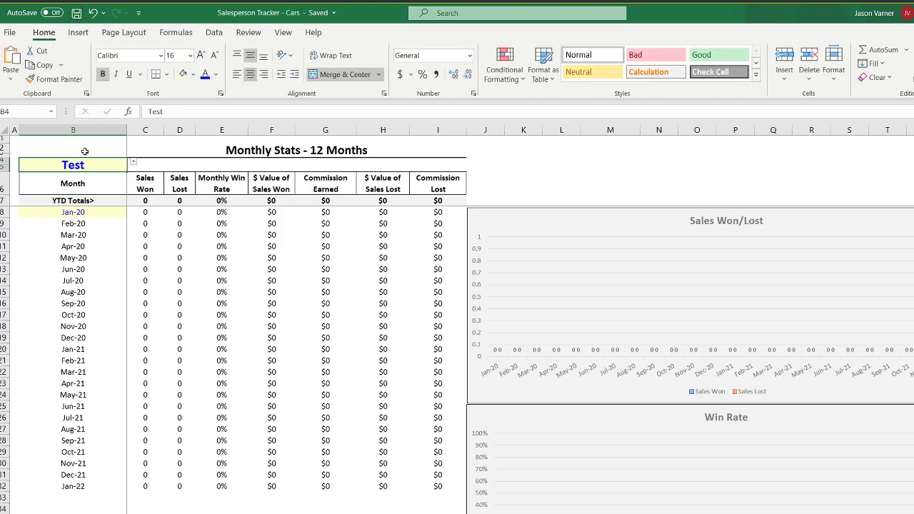
# Step: Examine the Vehicle Type column and the choices offered for Make in the first record of the data sheet
pyautogui.click(85, 150)
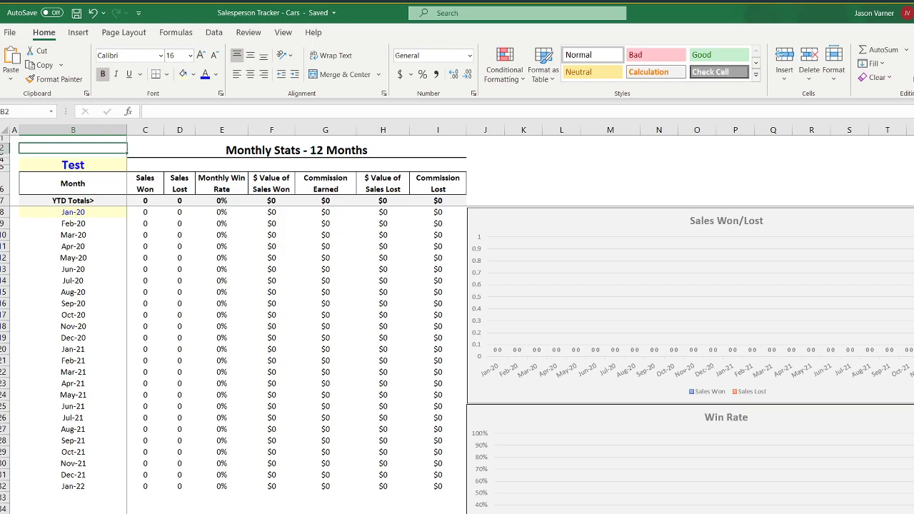
pyautogui.hotkey('ctrl', 'pageup')
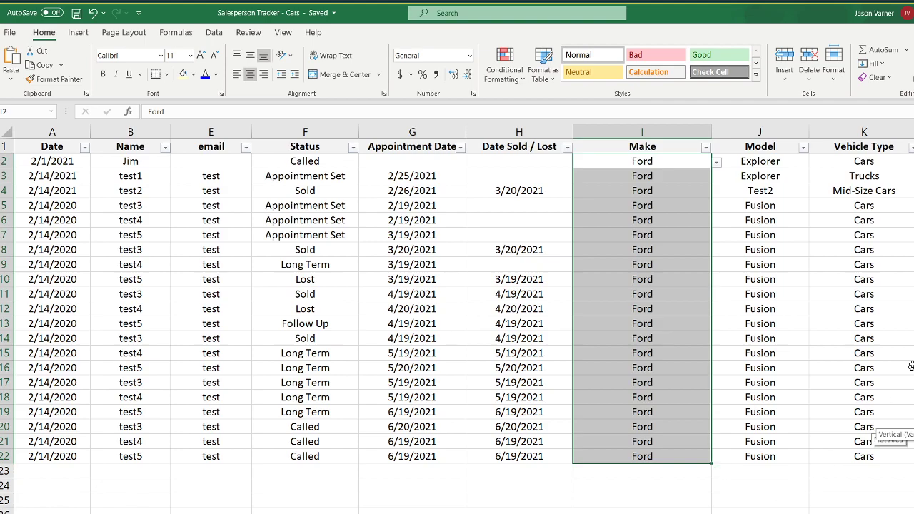
pyautogui.click(880, 161)
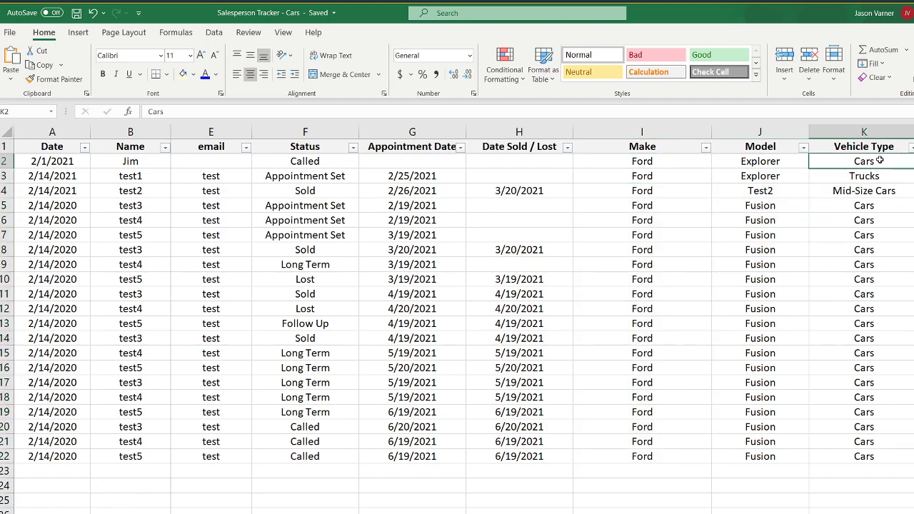
pyautogui.click(704, 158)
pyautogui.click(716, 163)
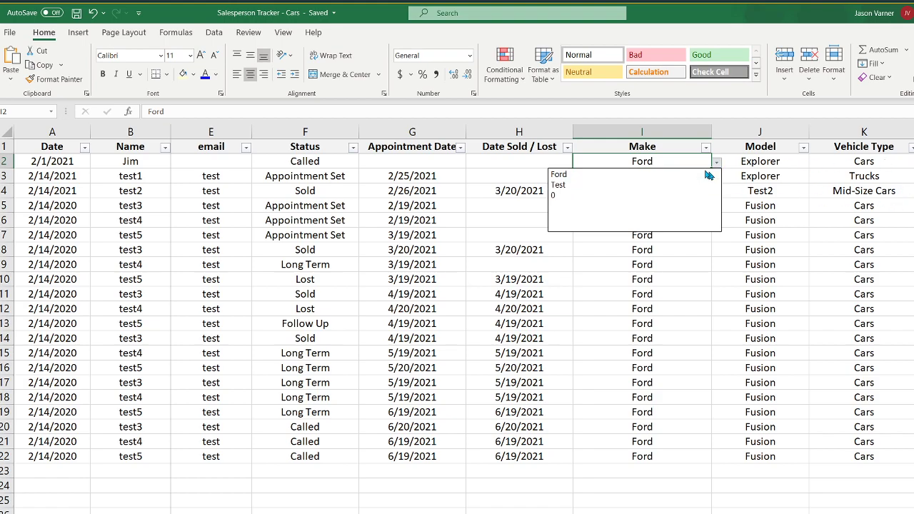
pyautogui.click(871, 184)
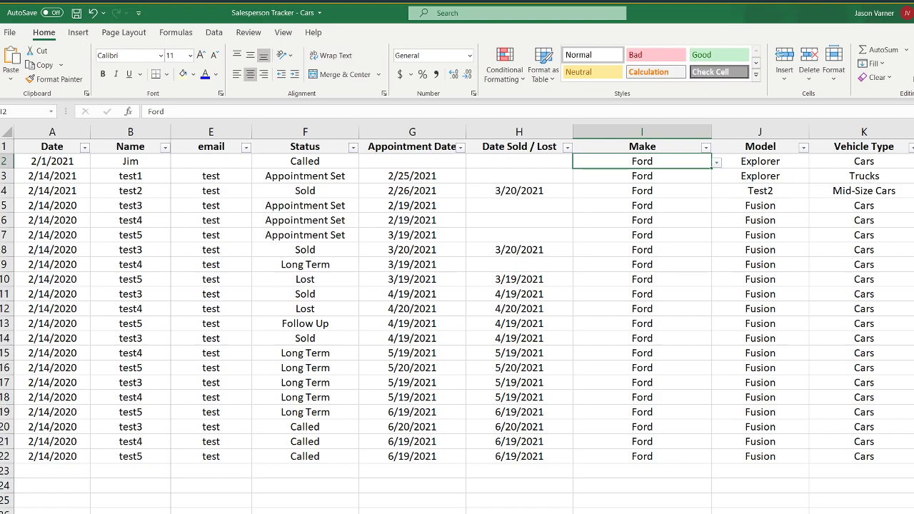
pyautogui.hotkey('ctrl', 'pagedown')
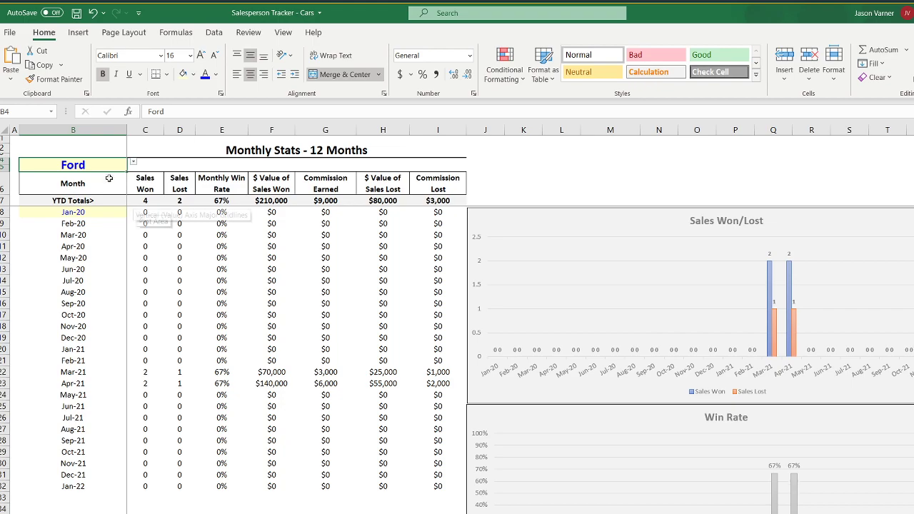
# Step: Examine the make selector, the empty cell B2 above it and the January Sales Won formula on the Ford stats sheet
pyautogui.moveTo(68, 152); pyautogui.dragTo(71, 145)
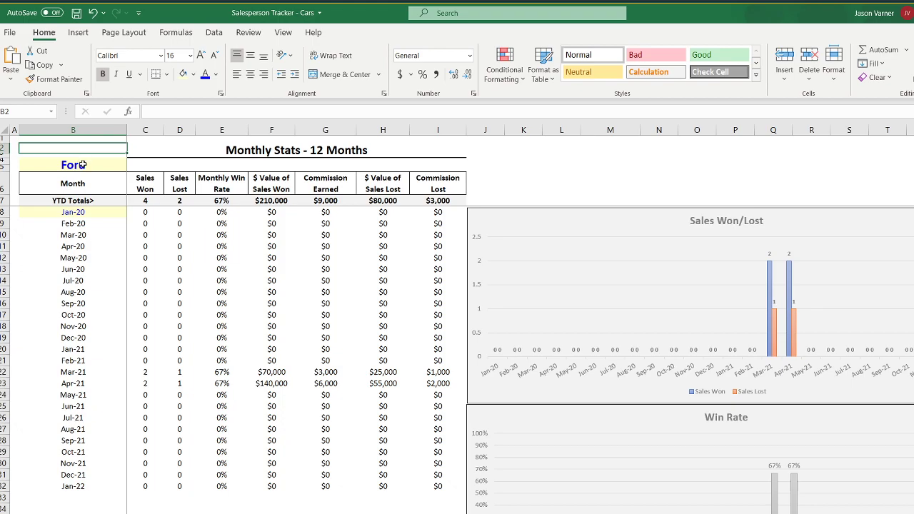
pyautogui.click(83, 165)
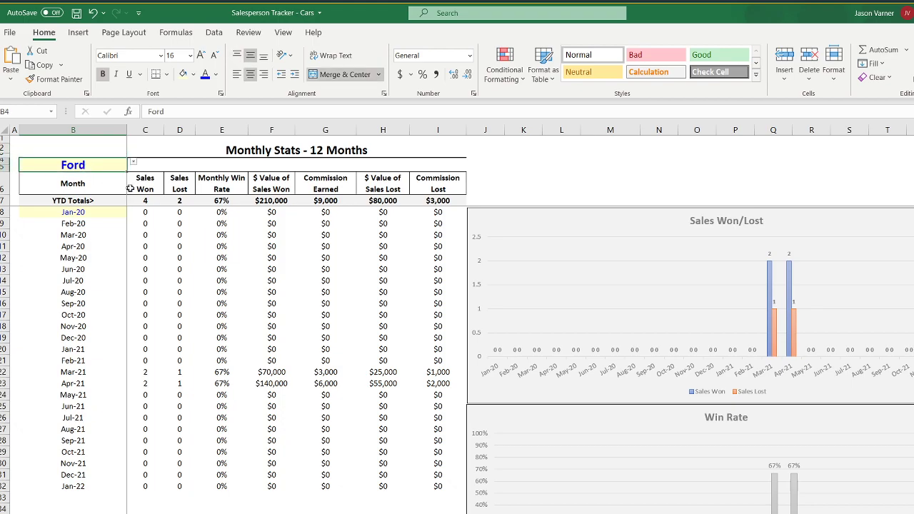
pyautogui.click(70, 146)
pyautogui.click(92, 167)
pyautogui.click(142, 213)
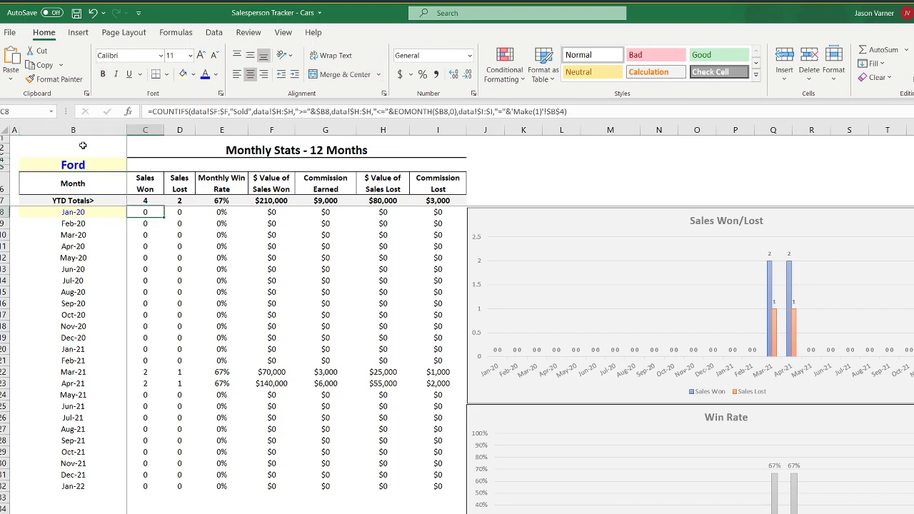
# Step: Examine the Check 1, Check 2 and pass/fail helper columns in the data sheet
pyautogui.hotkey('ctrl', 'pageup')
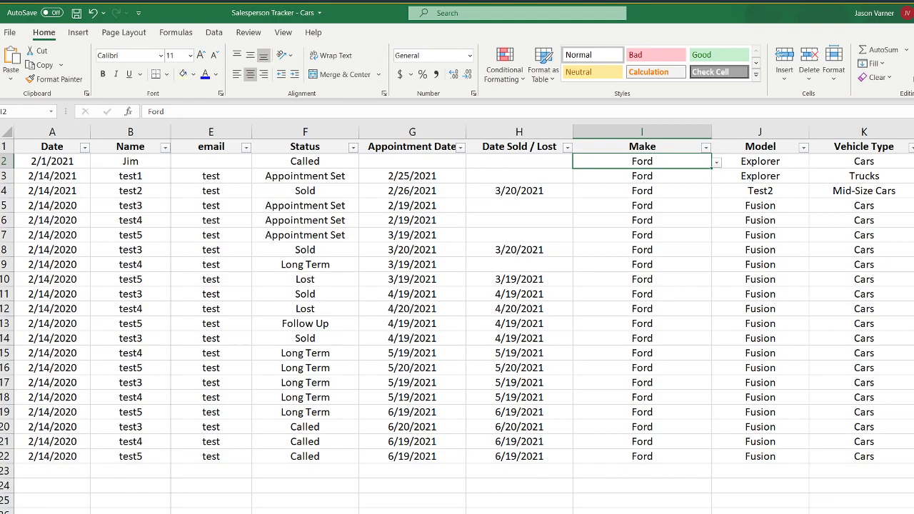
pyautogui.hscroll(6, 643, 307)
pyautogui.click(745, 163)
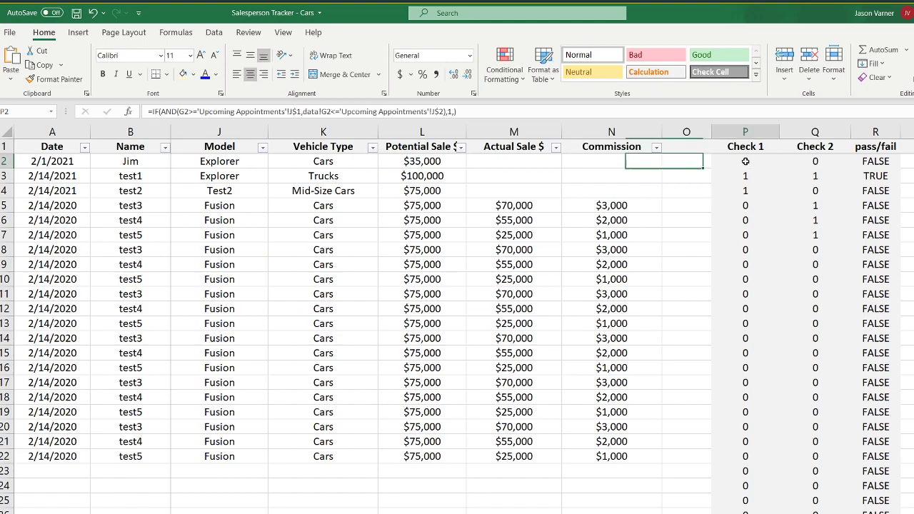
pyautogui.click(875, 161)
pyautogui.moveTo(749, 158); pyautogui.dragTo(913, 249)
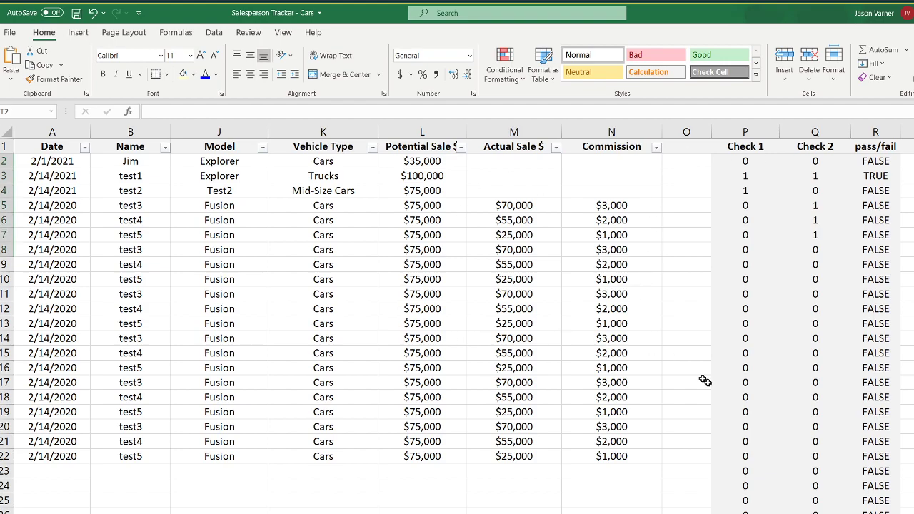
# Step: Create a copy of the Test make stats sheet with Move or Copy
pyautogui.click(543, 513)
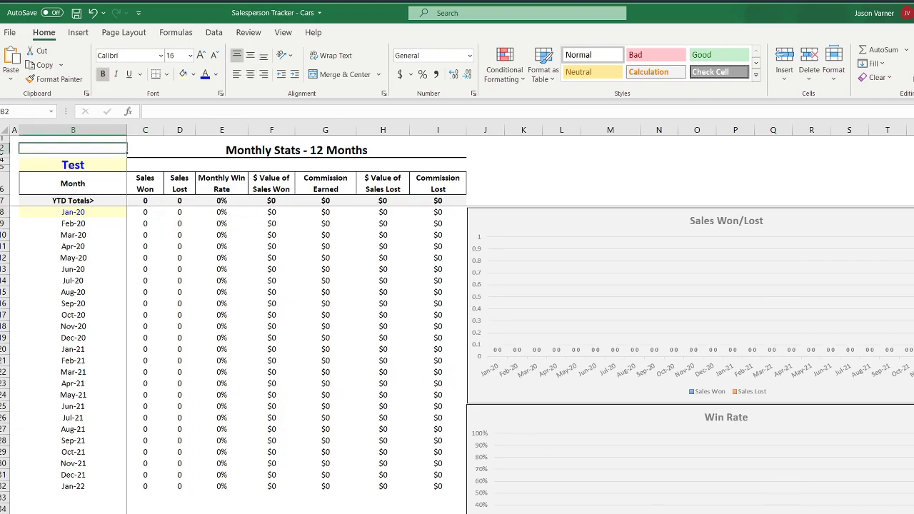
pyautogui.rightClick(669, 513)
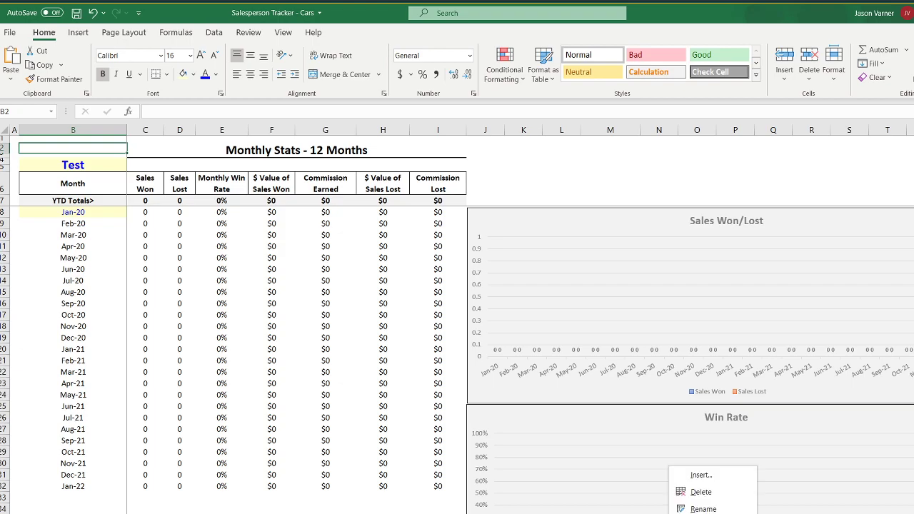
pyautogui.click(707, 513)
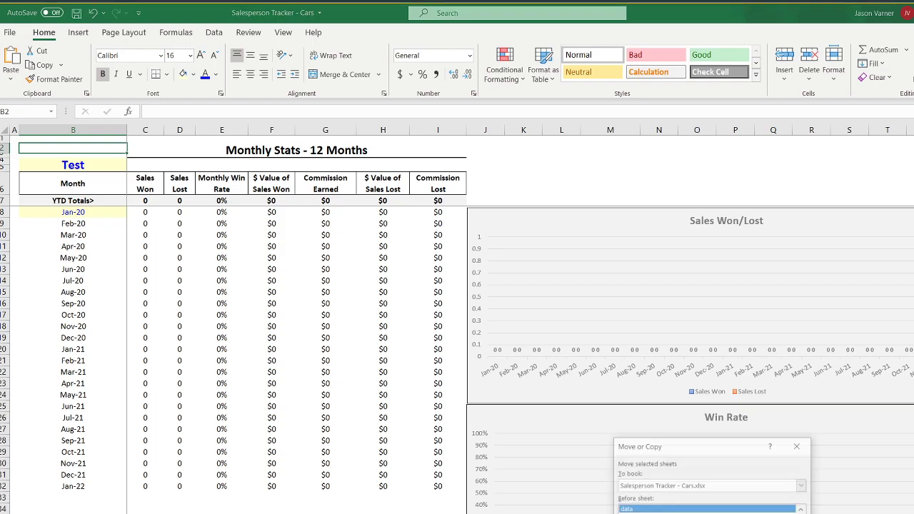
pyautogui.scroll(-2, 707, 510)
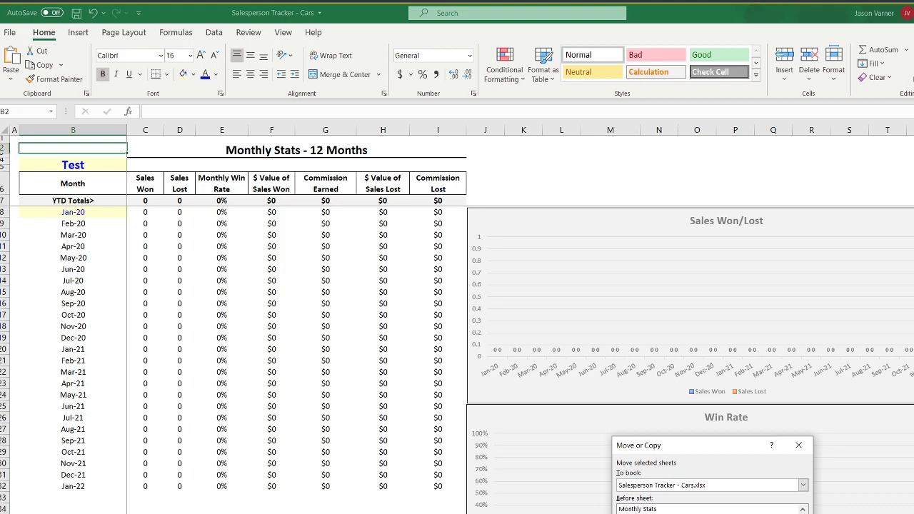
pyautogui.press('Return')
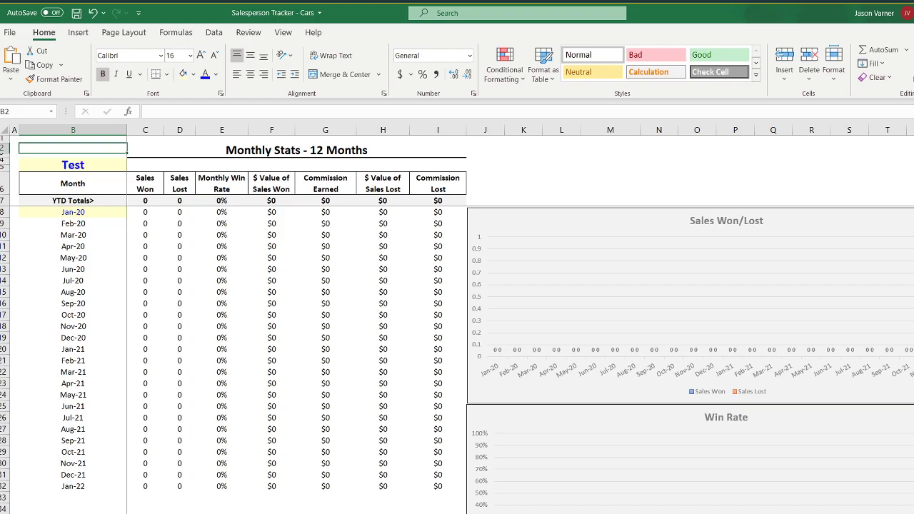
# Step: Rename the copied stats sheet
pyautogui.rightClick(707, 513)
pyautogui.click(757, 508)
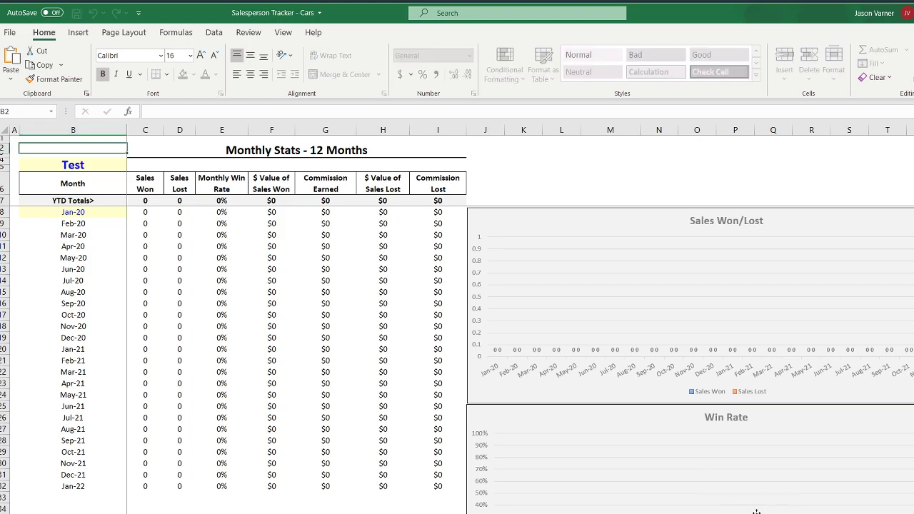
pyautogui.press('Return')
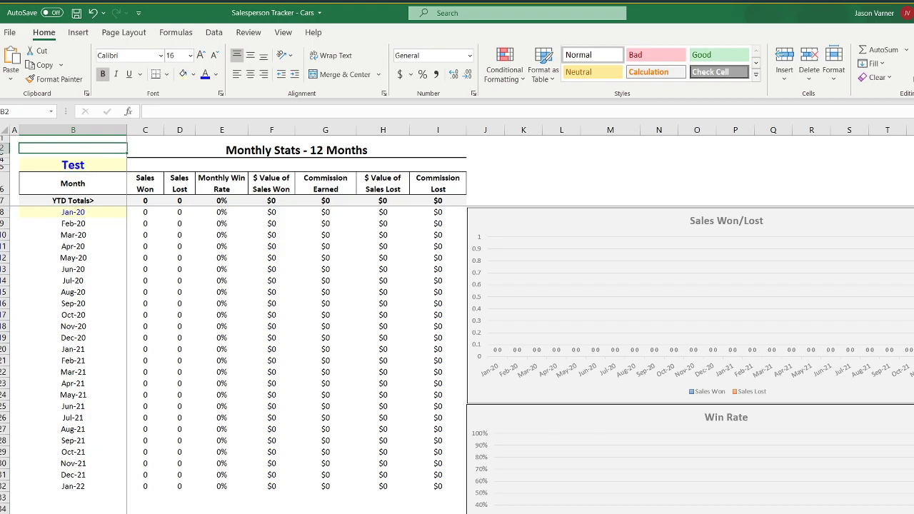
# Step: Set up a List type data validation on the empty cell B2 above the make selector
pyautogui.hotkey('ctrl', 'pagedown')
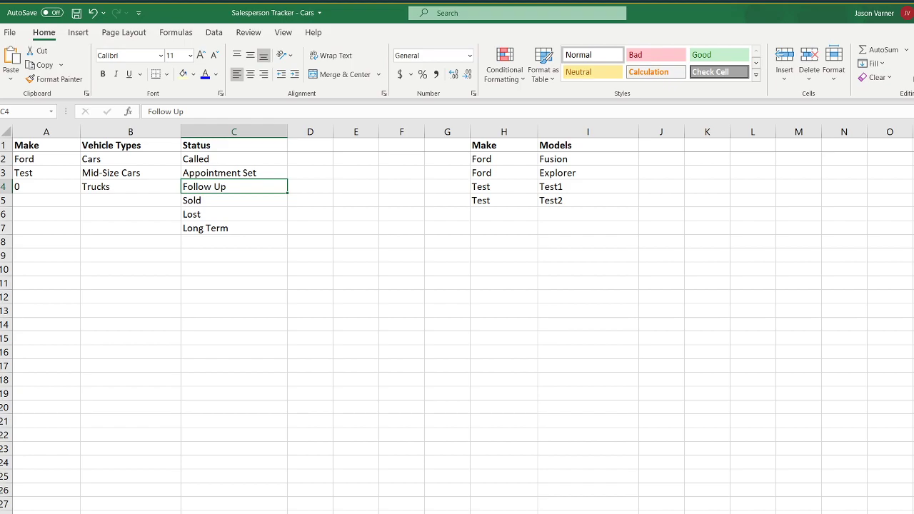
pyautogui.hotkey('ctrl', 'pageup')
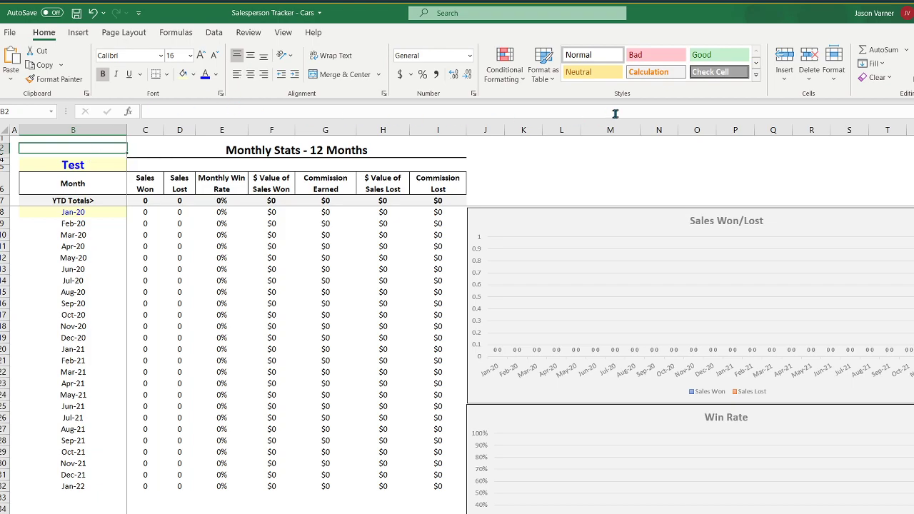
pyautogui.rightClick(74, 155)
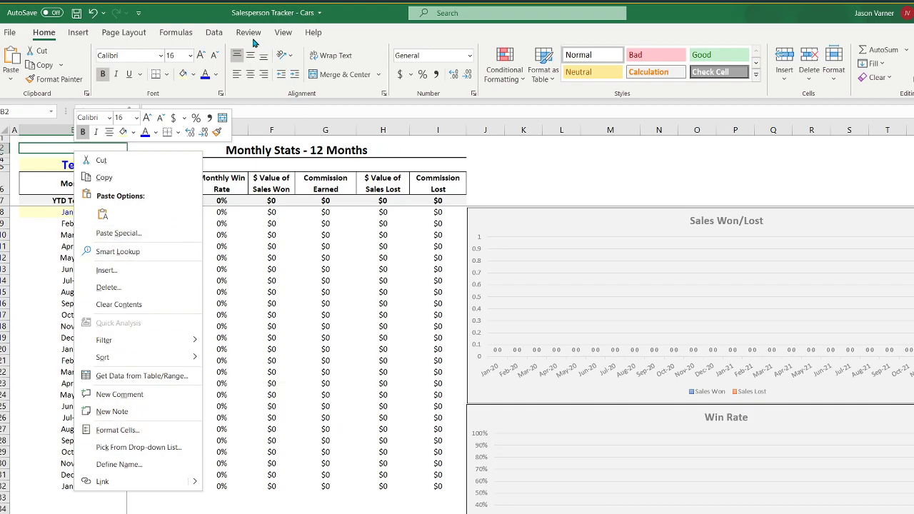
pyautogui.click(215, 33)
pyautogui.click(678, 79)
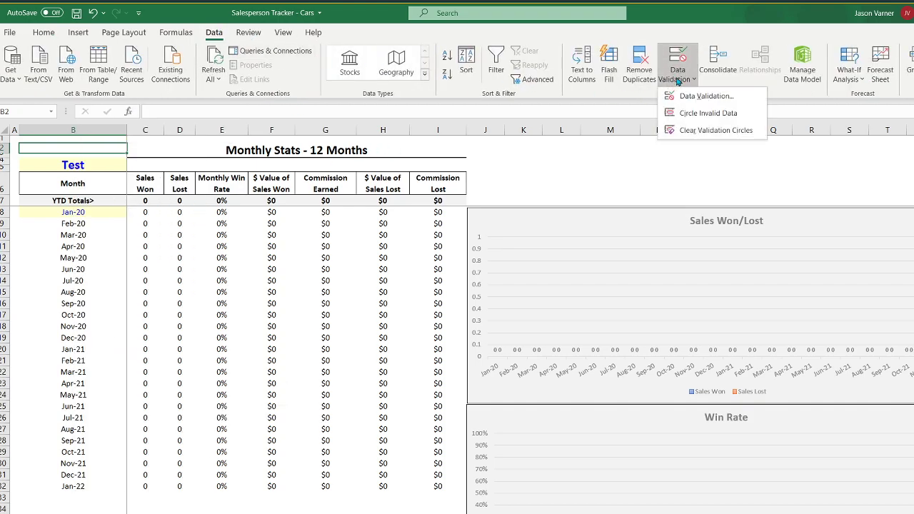
pyautogui.click(687, 95)
pyautogui.click(571, 197)
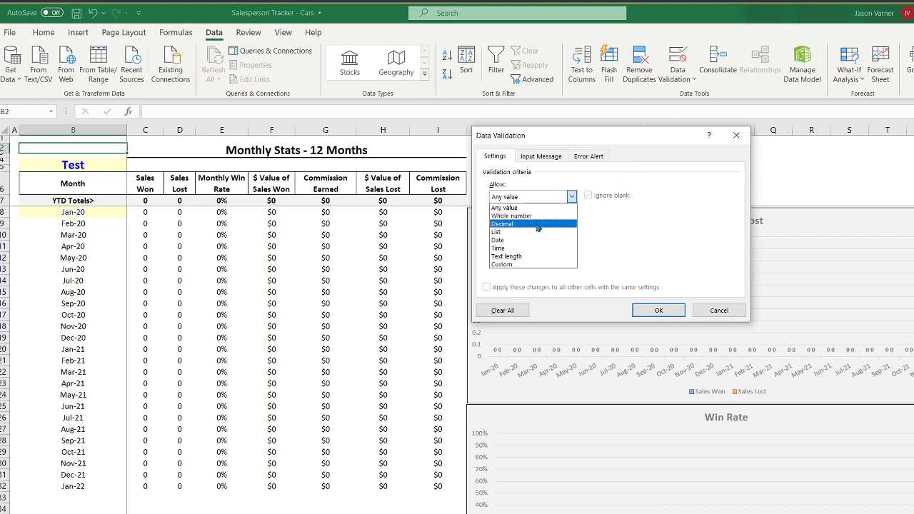
pyautogui.click(537, 232)
# Step: Use the Vehicle Types range $B$2:$B$7 on the validation sheet as the list source and apply the validation
pyautogui.click(664, 243)
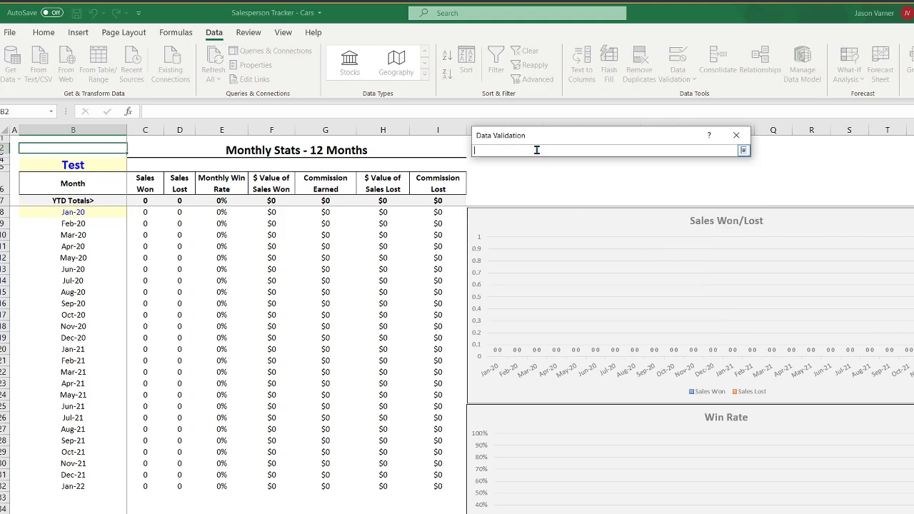
pyautogui.hotkey('ctrl', 'pagedown')
pyautogui.hotkey('ctrl', 'pagedown')
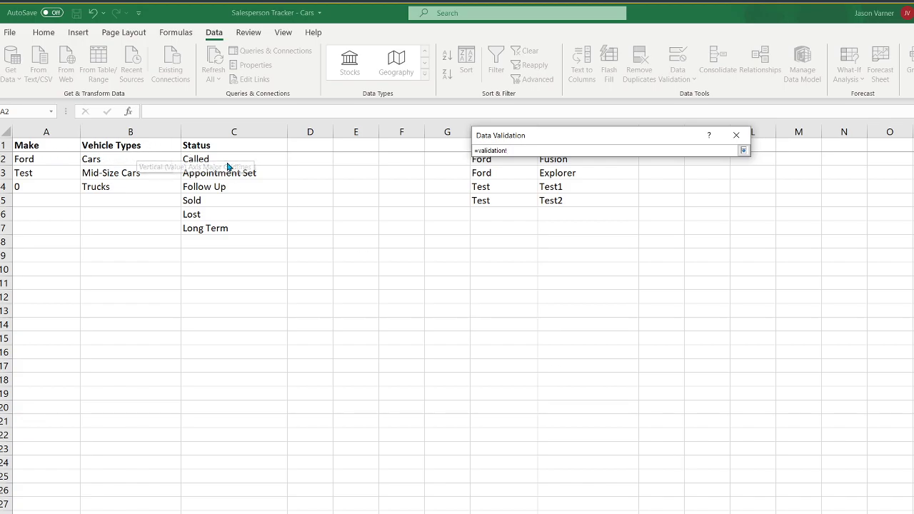
pyautogui.moveTo(110, 159); pyautogui.dragTo(115, 225)
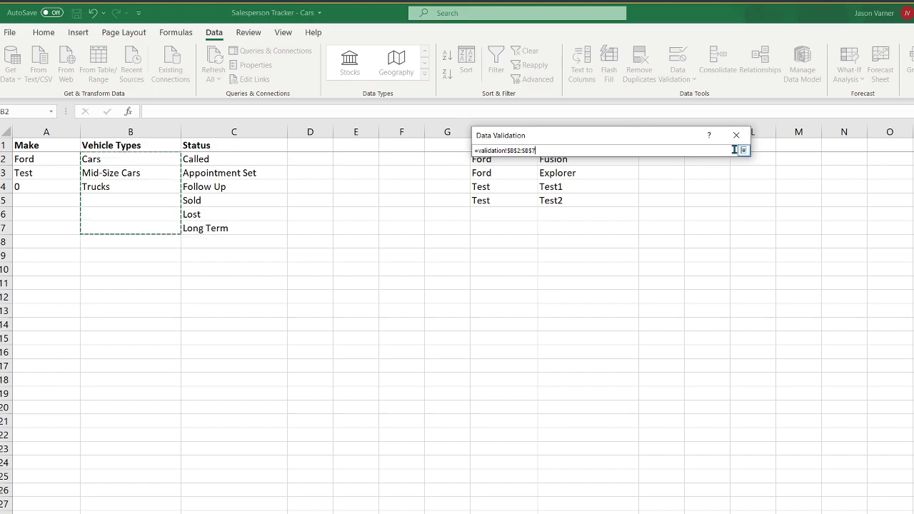
pyautogui.click(744, 150)
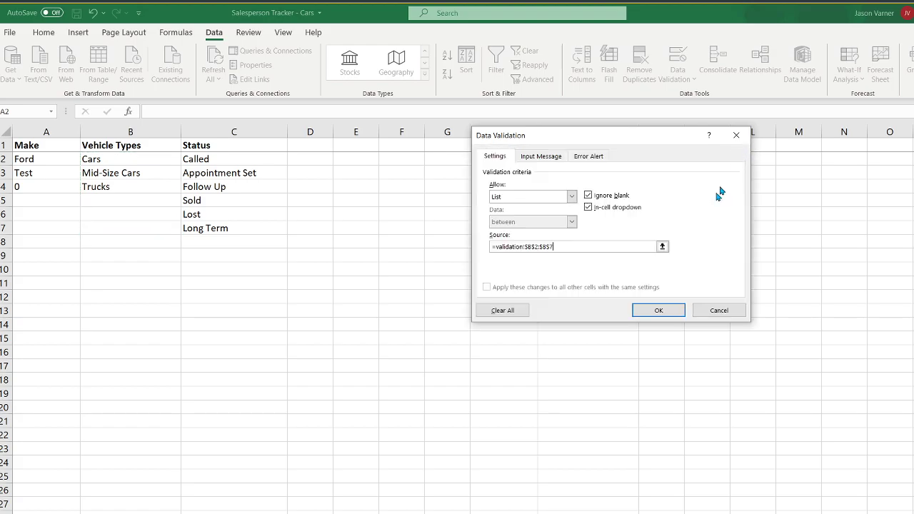
pyautogui.click(658, 310)
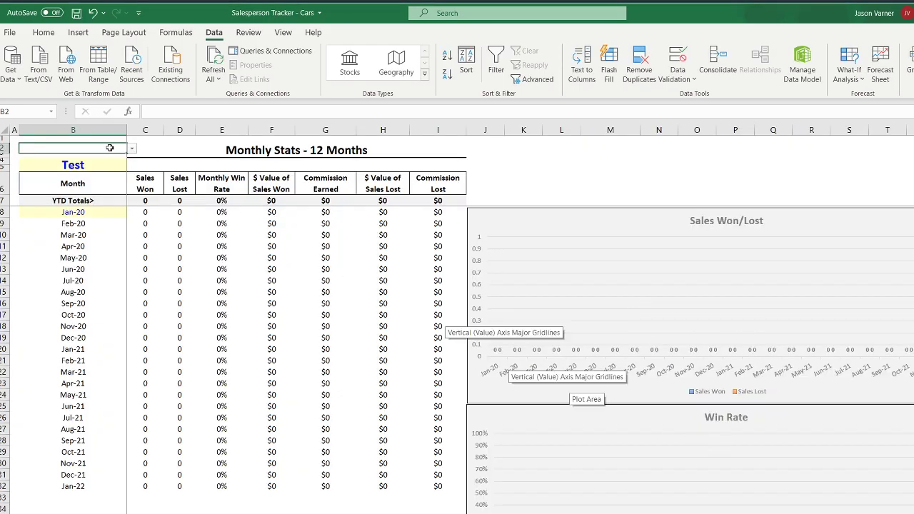
# Step: Give cell B2 a light yellow fill with blue text and choose Mid-Size Cars from its dropdown
pyautogui.click(44, 32)
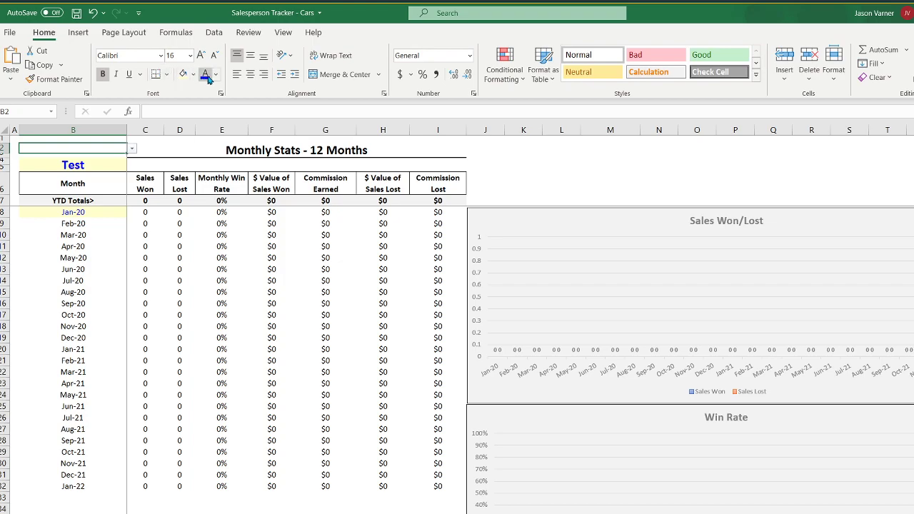
pyautogui.click(132, 148)
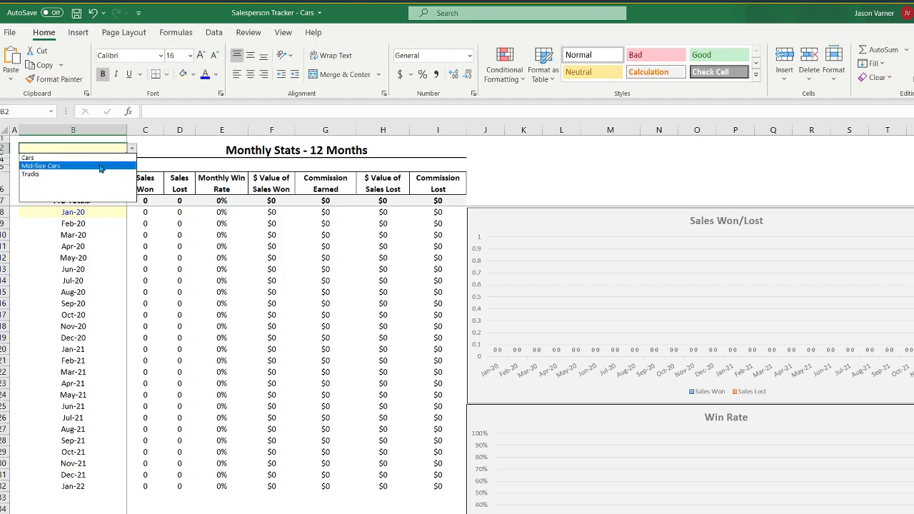
pyautogui.click(97, 158)
# Step: Make row 2 taller and centre the vehicle type in B2 both vertically and horizontally
pyautogui.moveTo(3, 152); pyautogui.dragTo(3, 157)
pyautogui.click(250, 55)
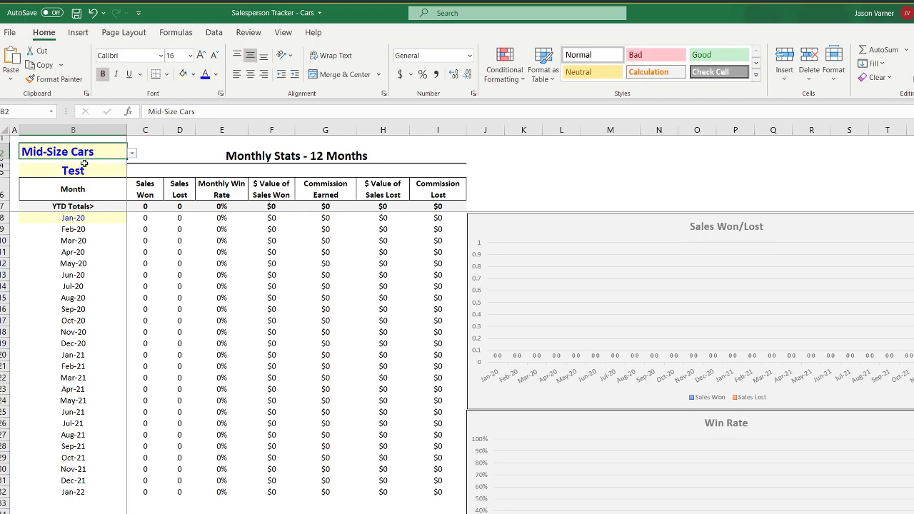
pyautogui.click(250, 74)
# Step: Set the font size of the vehicle type cell B2 and the make selector B4 to 14
pyautogui.click(75, 170)
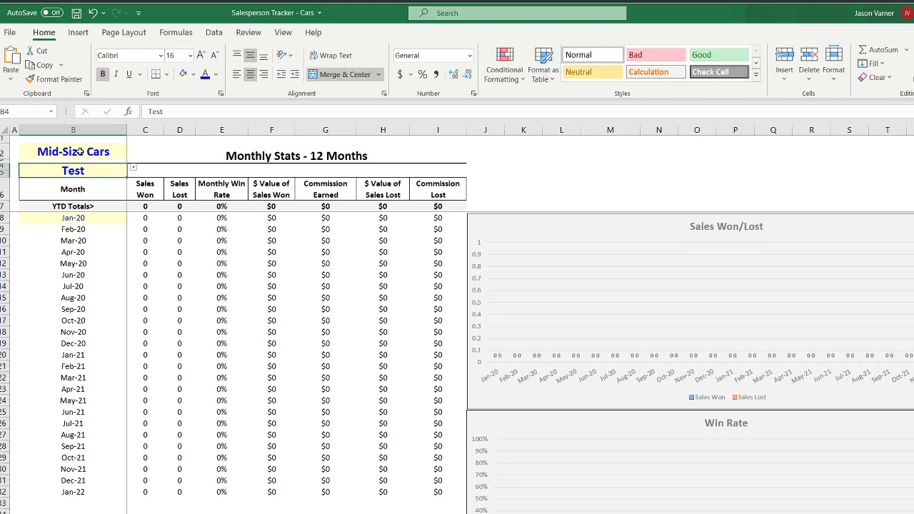
pyautogui.click(80, 151)
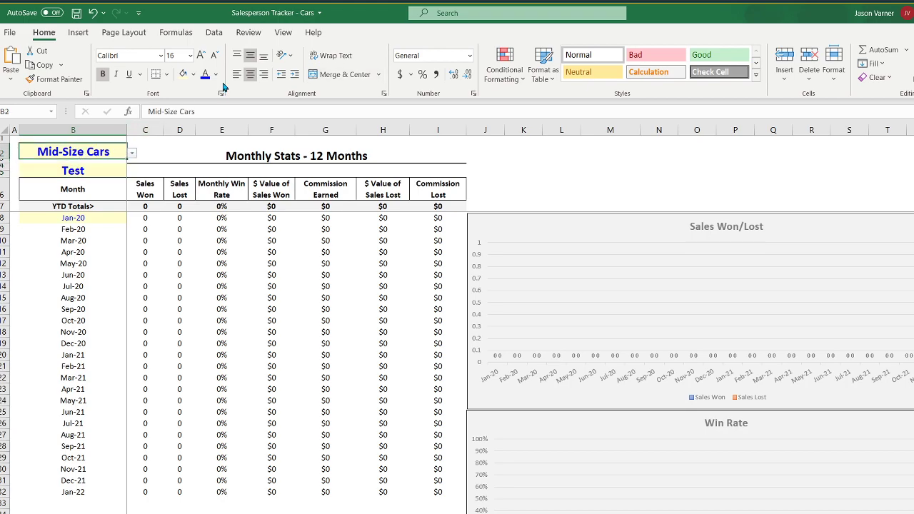
pyautogui.click(190, 55)
pyautogui.click(171, 141)
pyautogui.click(93, 170)
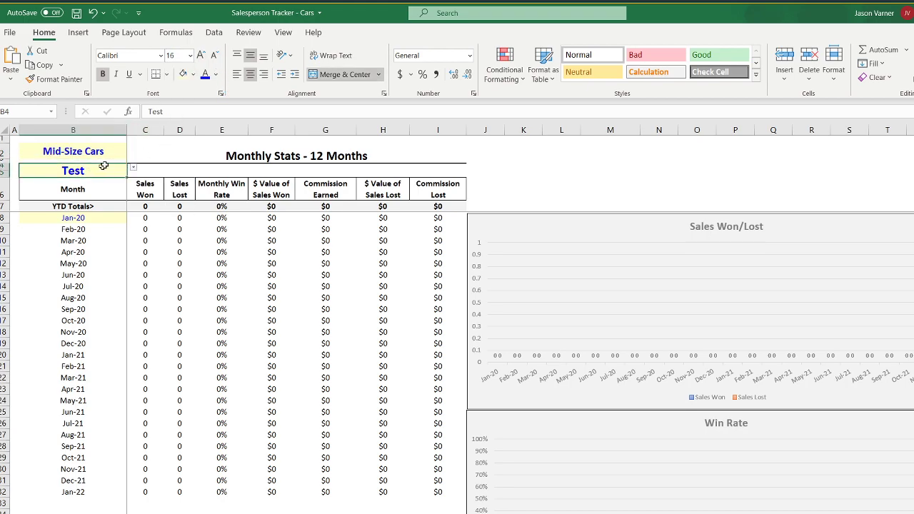
pyautogui.click(190, 55)
pyautogui.click(179, 143)
# Step: On the original Test stats sheet, set the make selector's font size to 14 and copy the cell
pyautogui.click(200, 56)
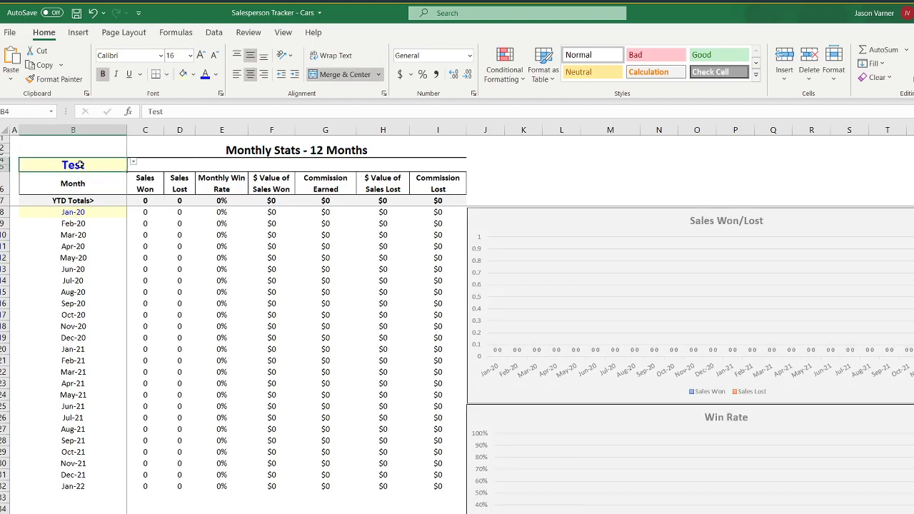
pyautogui.click(190, 55)
pyautogui.click(175, 142)
pyautogui.hotkey('ctrl', 'shift', '.')
pyautogui.rightClick(100, 166)
pyautogui.click(118, 186)
# Step: Paste the copied make selector over B4 on the remaining make stats sheets, including the Ford sheet
pyautogui.hotkey('ctrl', 'shift', '.')
pyautogui.rightClick(90, 165)
pyautogui.click(120, 192)
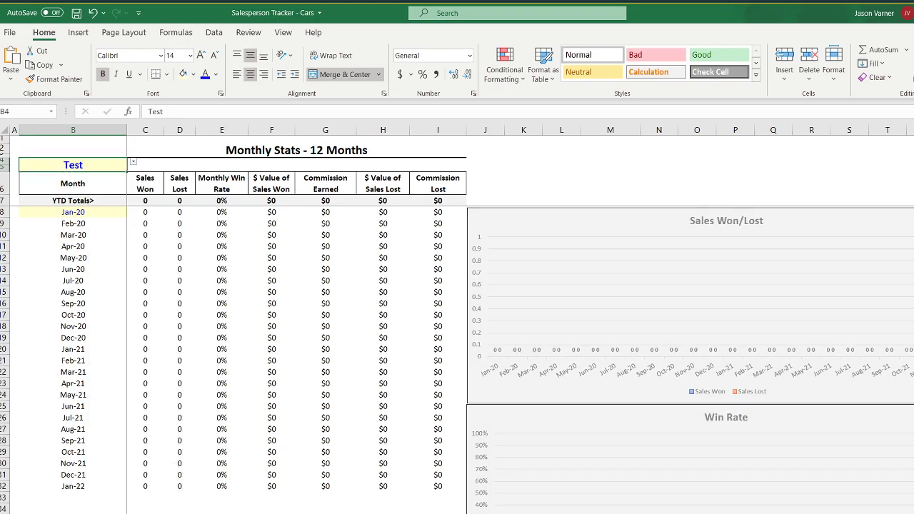
pyautogui.rightClick(80, 168)
pyautogui.click(109, 224)
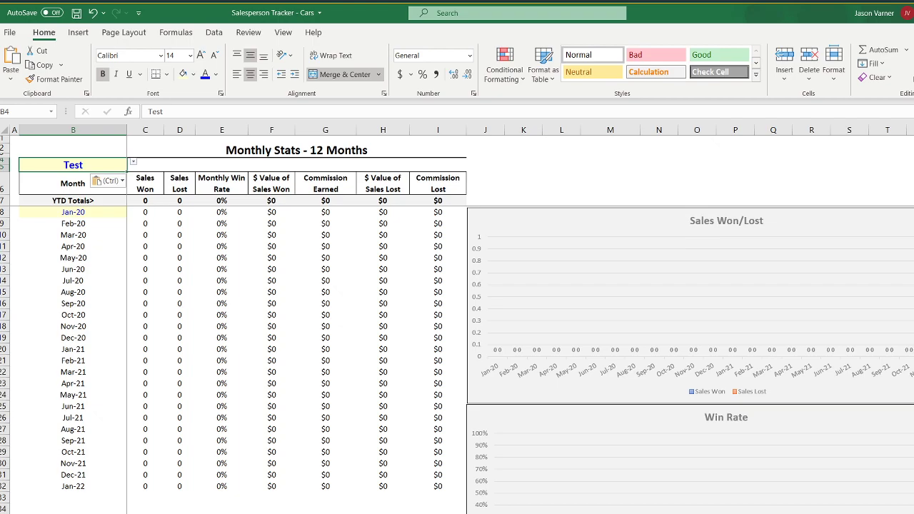
pyautogui.hotkey('ctrl', 'pagedown')
pyautogui.rightClick(91, 166)
pyautogui.click(119, 228)
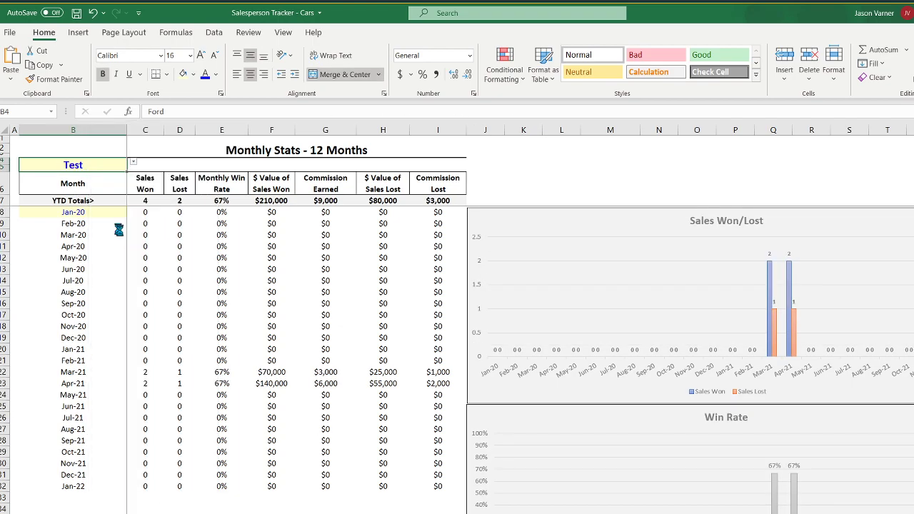
# Step: Set the make selector back to Ford on the Ford stats sheet and check its dropdown list
pyautogui.click(133, 162)
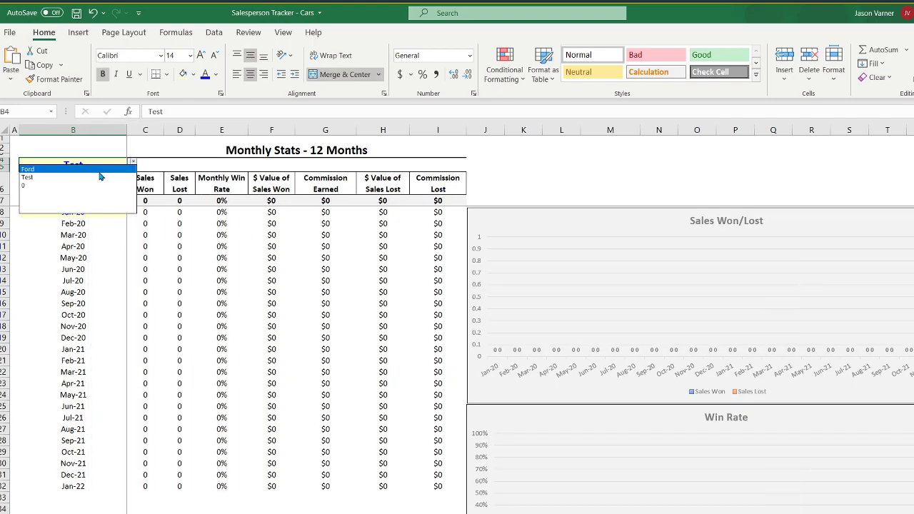
pyautogui.click(97, 175)
pyautogui.click(252, 288)
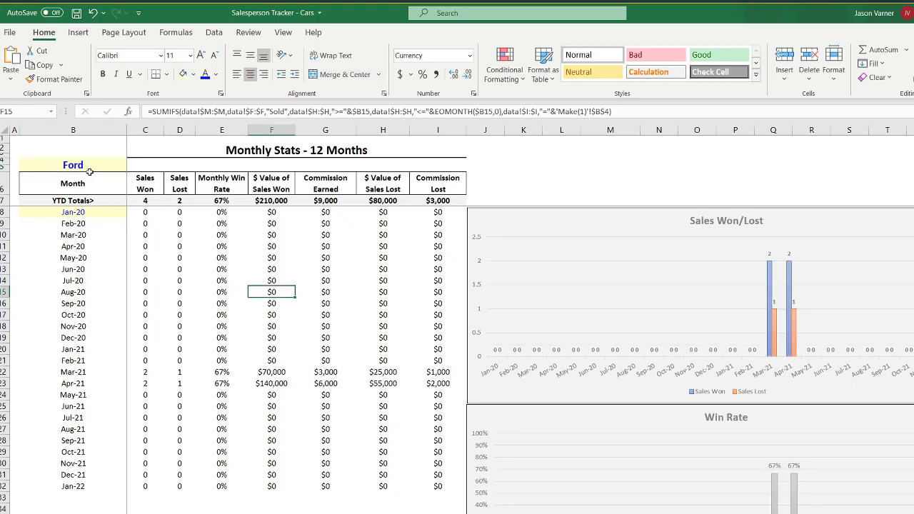
pyautogui.click(89, 170)
pyautogui.click(133, 161)
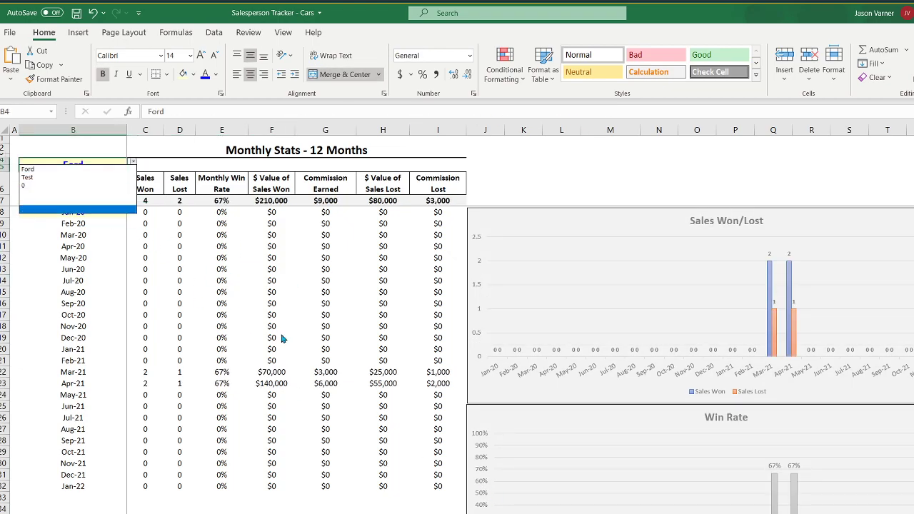
pyautogui.press('Escape')
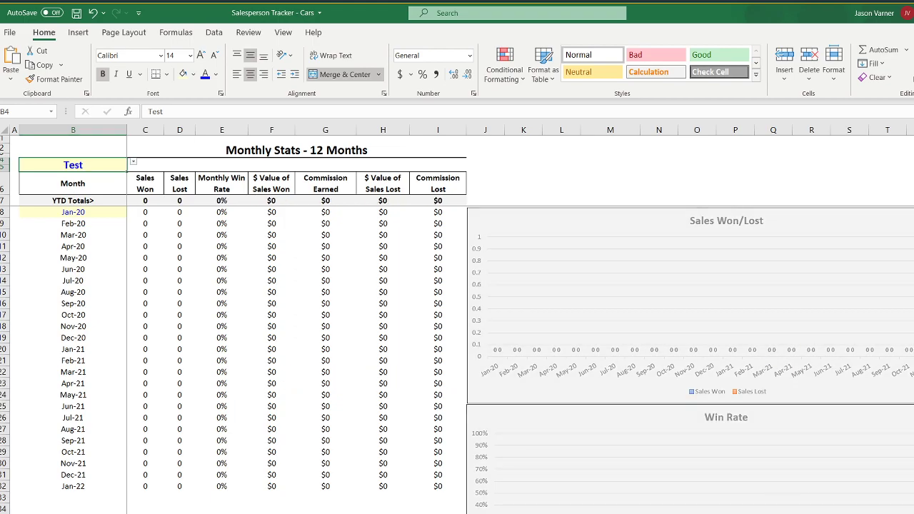
# Step: Add borders around the vehicle type cell B2 and the make selector B4 on the Mid-Size Cars sheet
pyautogui.hotkey('ctrl', 'c')
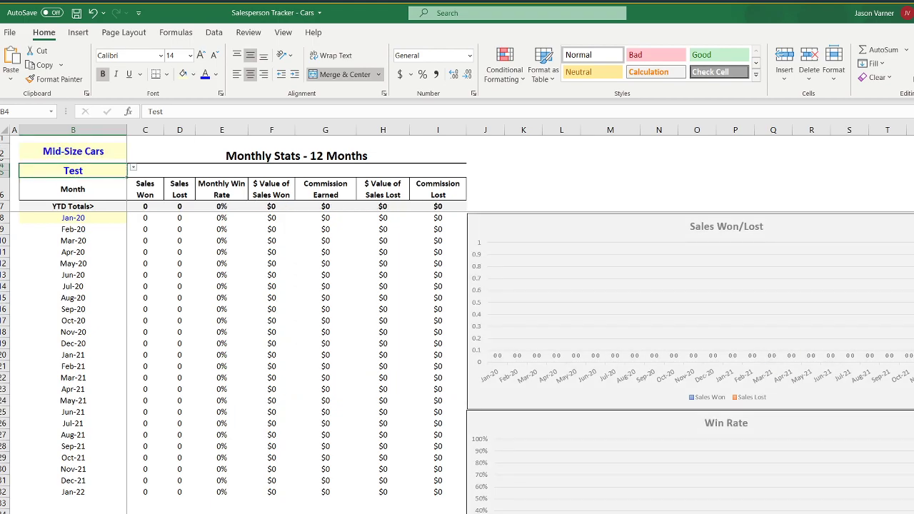
pyautogui.click(95, 155)
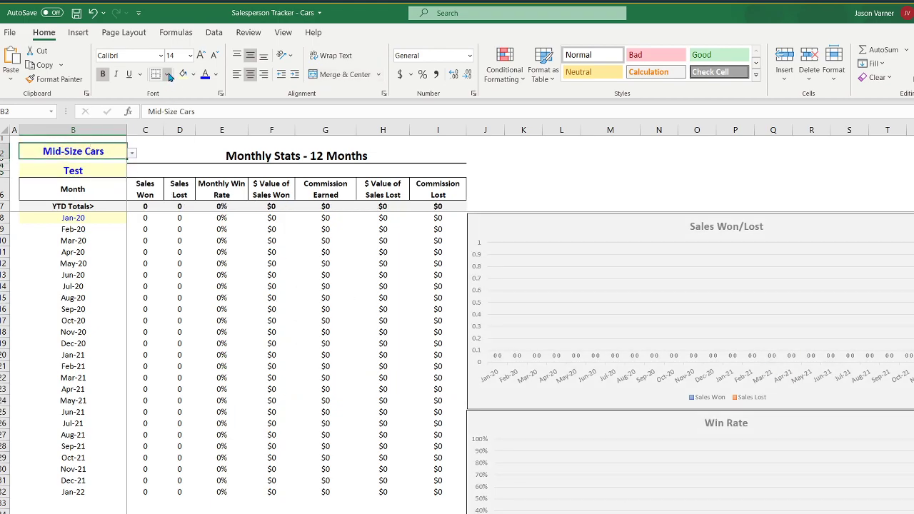
pyautogui.click(169, 76)
pyautogui.click(189, 196)
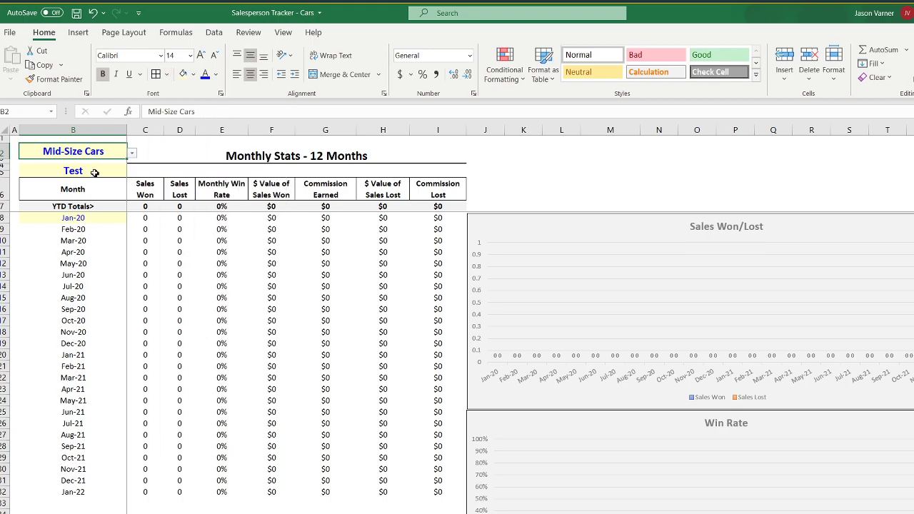
pyautogui.click(89, 171)
pyautogui.click(202, 263)
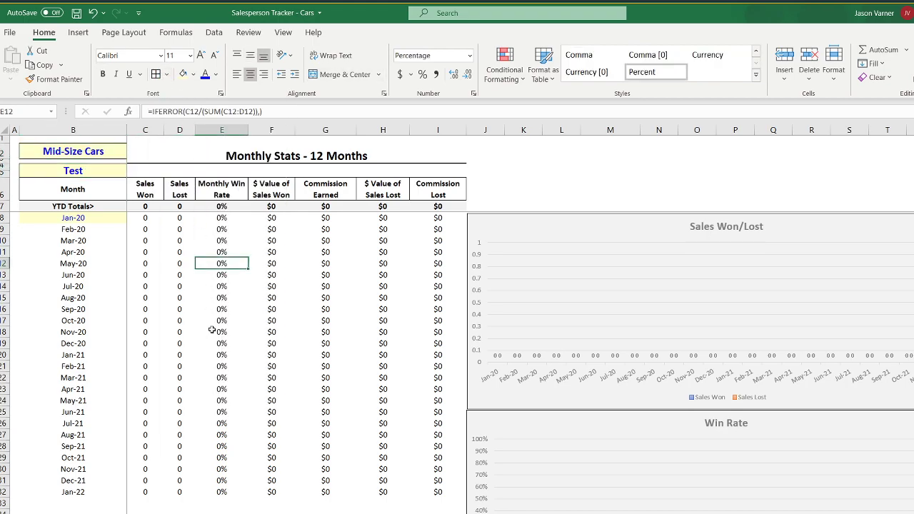
pyautogui.click(95, 152)
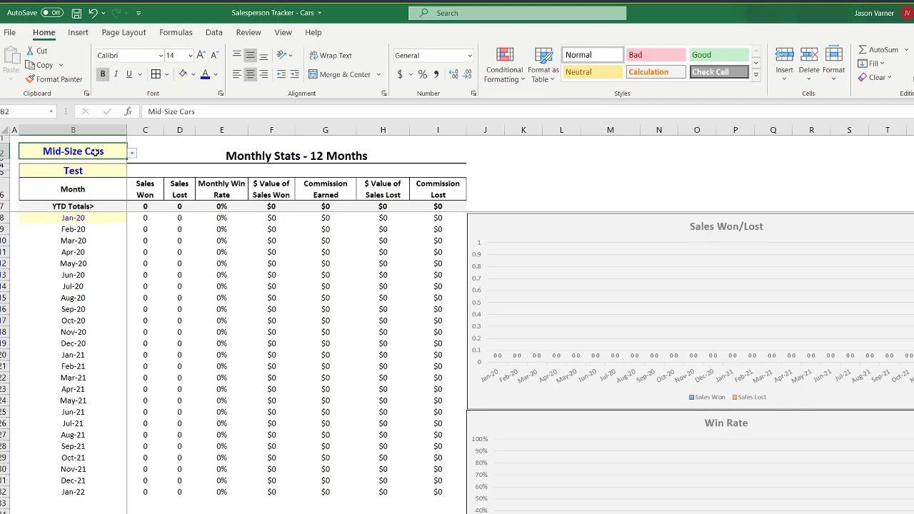
# Step: Change the stats table title to "Monthly Stats - 24 Months"
pyautogui.click(143, 149)
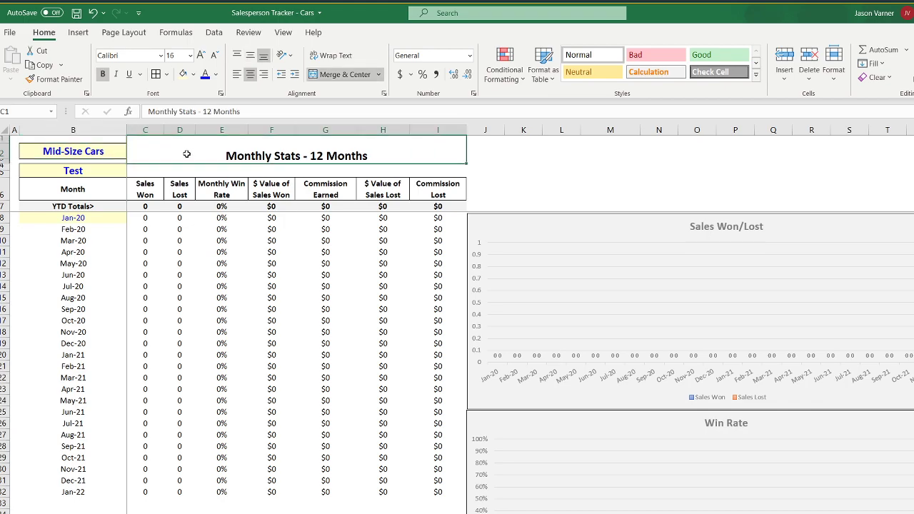
pyautogui.click(210, 112)
pyautogui.doubleClick(206, 111)
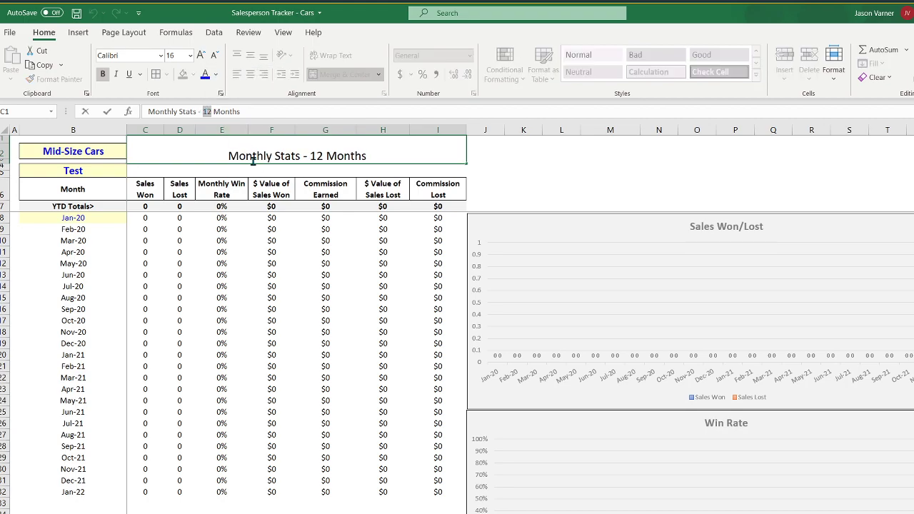
pyautogui.write('24')
pyautogui.press('Return')
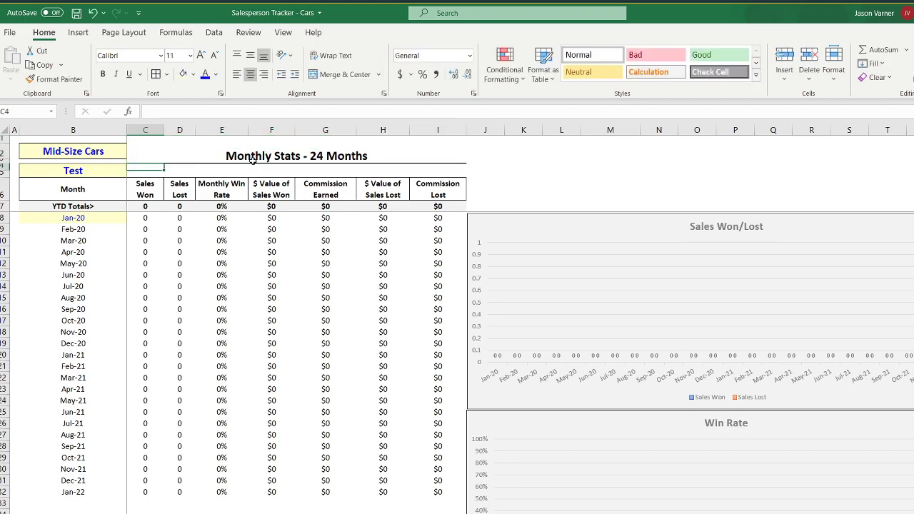
# Step: Copy the "Monthly Stats - 24 Months" title from the Make+Type sheet and paste it over the title on the adjacent make stats sheet
pyautogui.rightClick(311, 157)
pyautogui.click(345, 179)
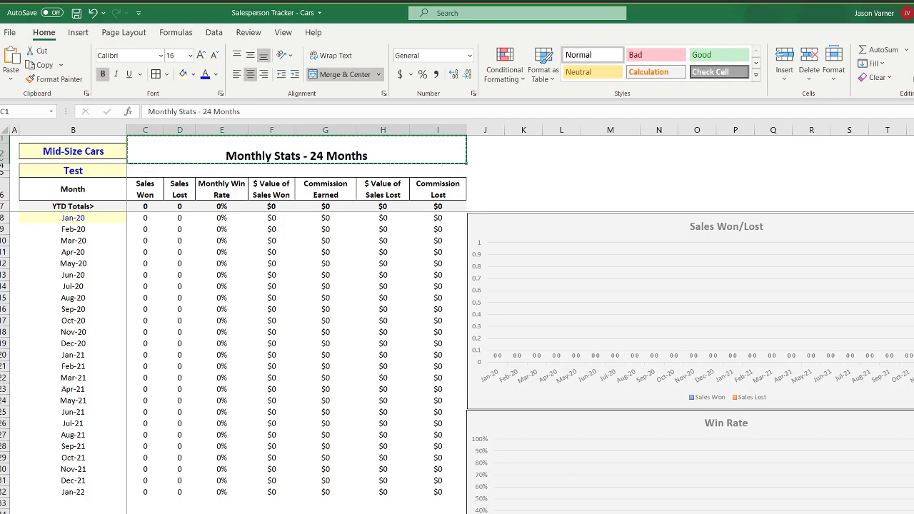
pyautogui.hotkey('ctrl', 'pagedown')
pyautogui.rightClick(263, 139)
pyautogui.click(278, 203)
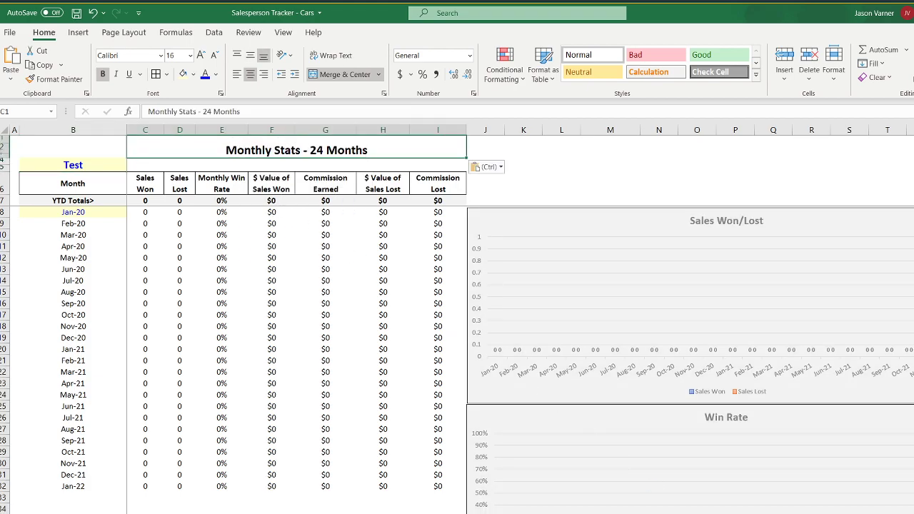
pyautogui.hotkey('ctrl', 'z')
pyautogui.rightClick(243, 148)
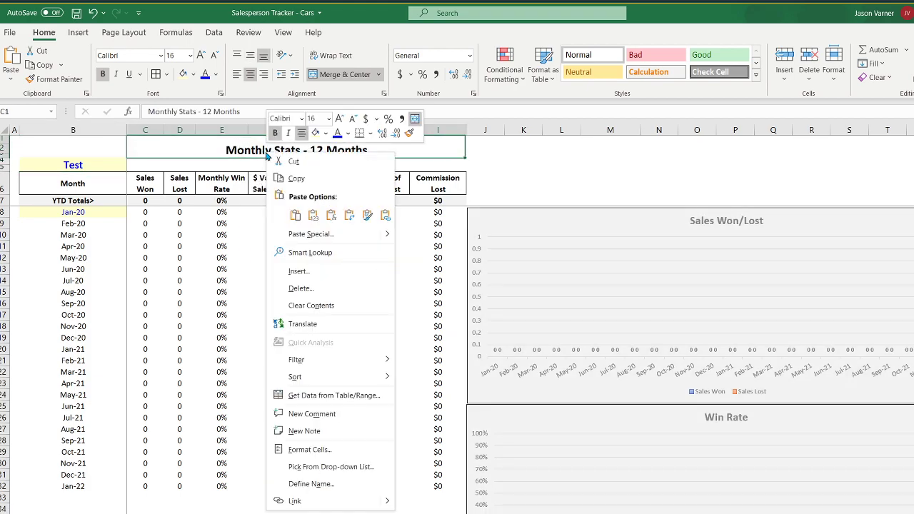
pyautogui.click(298, 213)
# Step: Paste the copied 24-month title over the "Monthly Stats - 12 Months" title on the remaining stats sheets, including the Ford sheet
pyautogui.hotkey('ctrl', 'pagedown')
pyautogui.rightClick(247, 146)
pyautogui.click(277, 204)
pyautogui.hotkey('ctrl', 'pagedown')
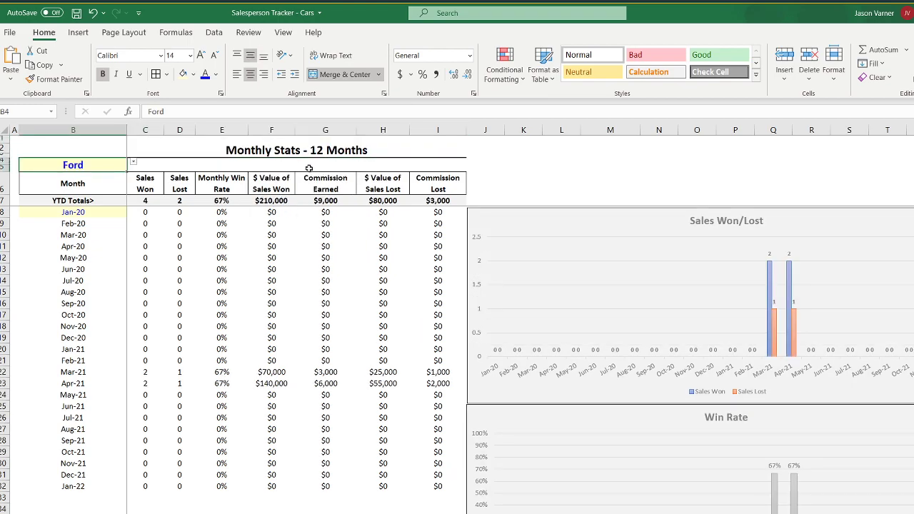
pyautogui.rightClick(285, 153)
pyautogui.click(314, 213)
pyautogui.hotkey('ctrl', 'pagedown')
pyautogui.rightClick(280, 140)
pyautogui.click(307, 203)
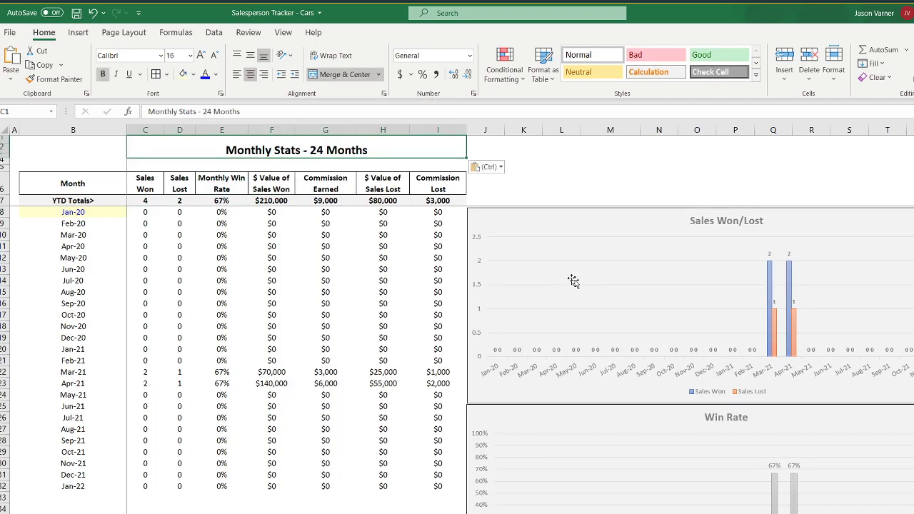
# Step: Apply a theme colour to the Make+Type sheet's tab
pyautogui.click(719, 513)
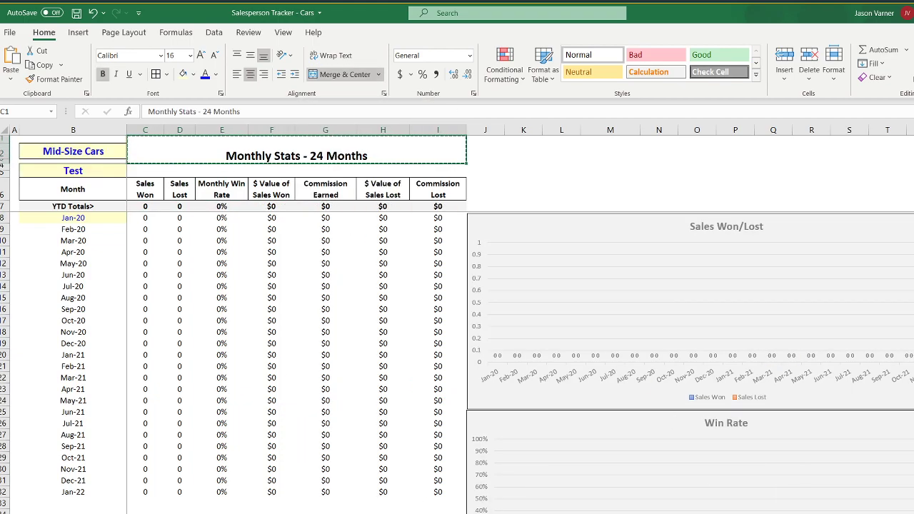
pyautogui.rightClick(719, 513)
pyautogui.moveTo(758, 513)
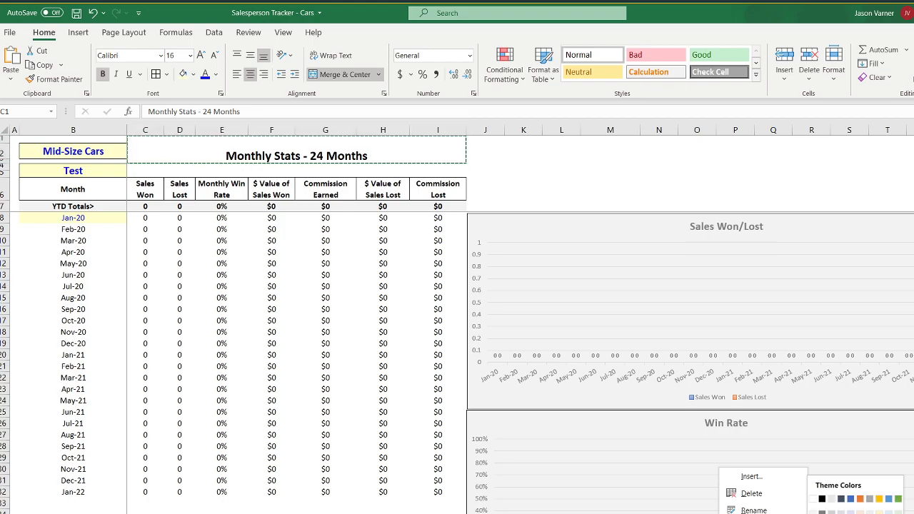
pyautogui.click(855, 513)
pyautogui.click(671, 513)
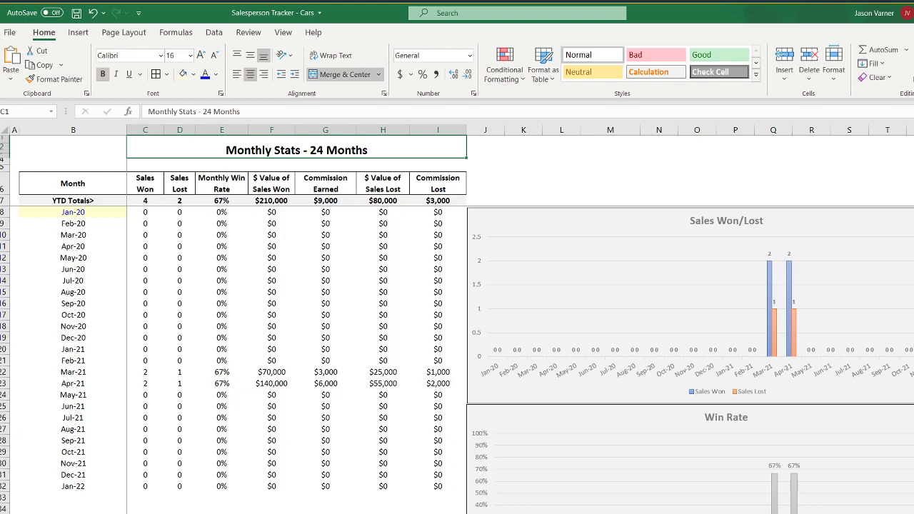
# Step: Review the vehicle type selector in B2 and the make selector in B4 on the Make+Type sheet
pyautogui.hotkey('ctrl', 'pagedown')
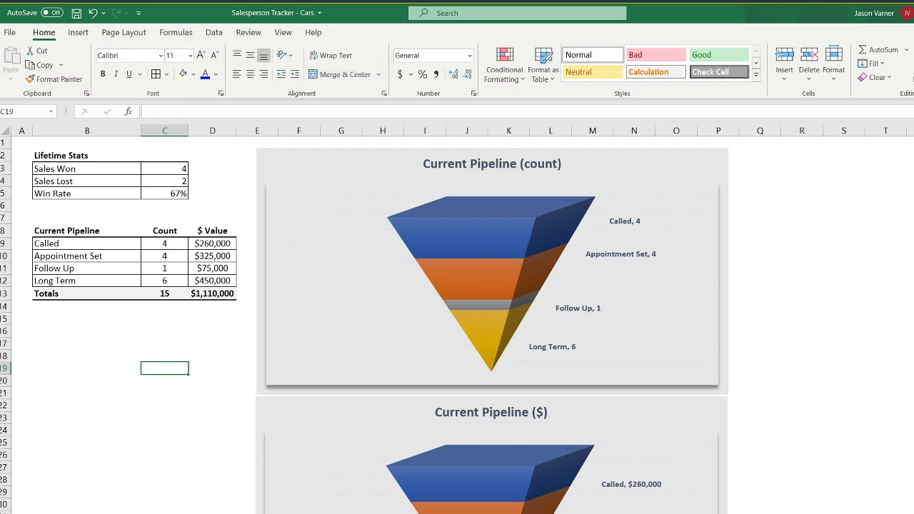
pyautogui.hotkey('ctrl', 'pagedown')
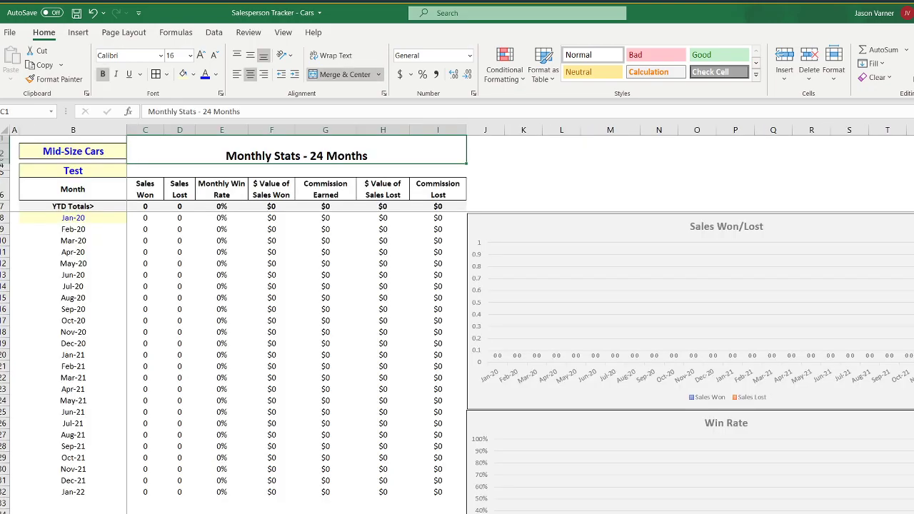
pyautogui.click(86, 151)
pyautogui.click(82, 171)
pyautogui.click(86, 152)
pyautogui.click(80, 171)
# Step: Copy the Check 1, Check 2 and pass/fail headers on the data sheet to T1:V1 and inspect the existing check formulas
pyautogui.hotkey('ctrl', 'pageup')
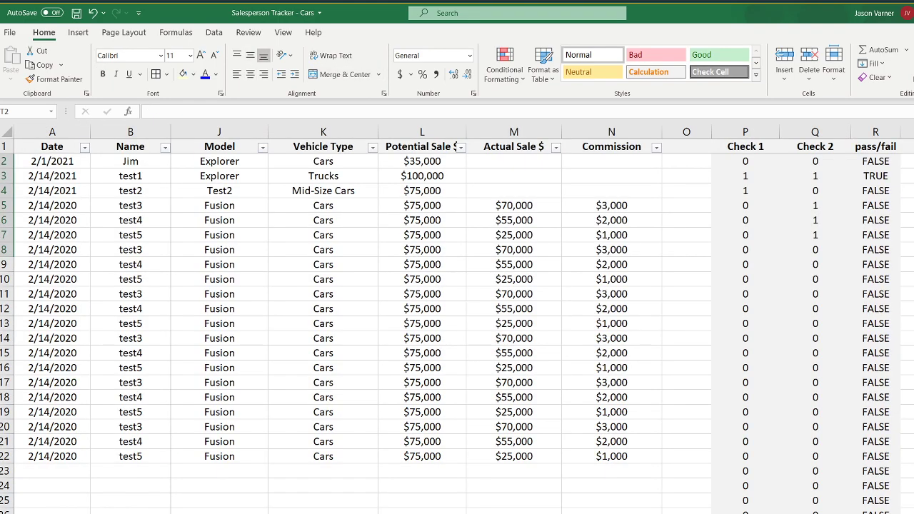
pyautogui.moveTo(913, 427); pyautogui.dragTo(913, 412)
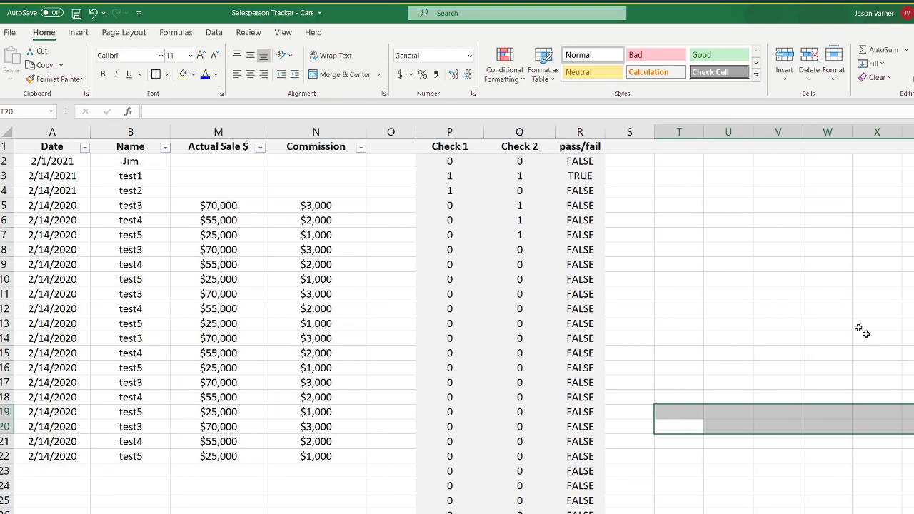
pyautogui.moveTo(481, 148); pyautogui.dragTo(582, 147)
pyautogui.rightClick(586, 147)
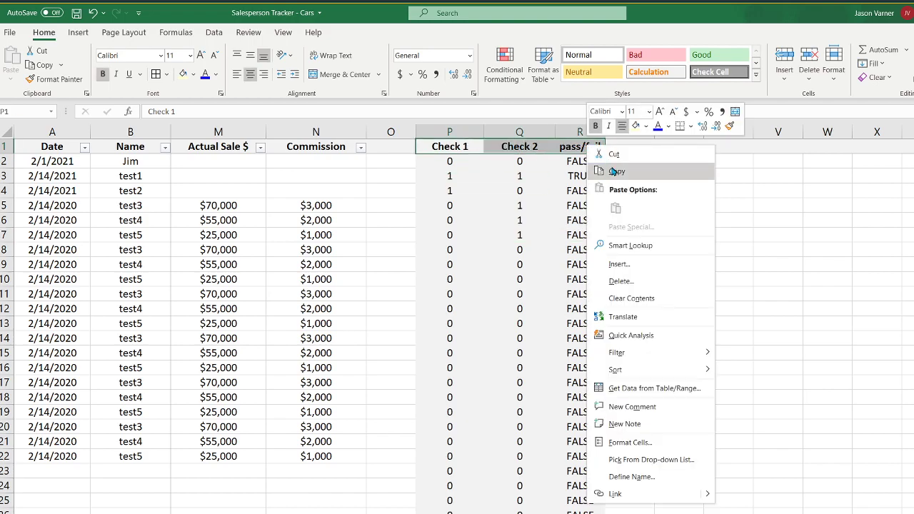
pyautogui.click(615, 176)
pyautogui.rightClick(692, 148)
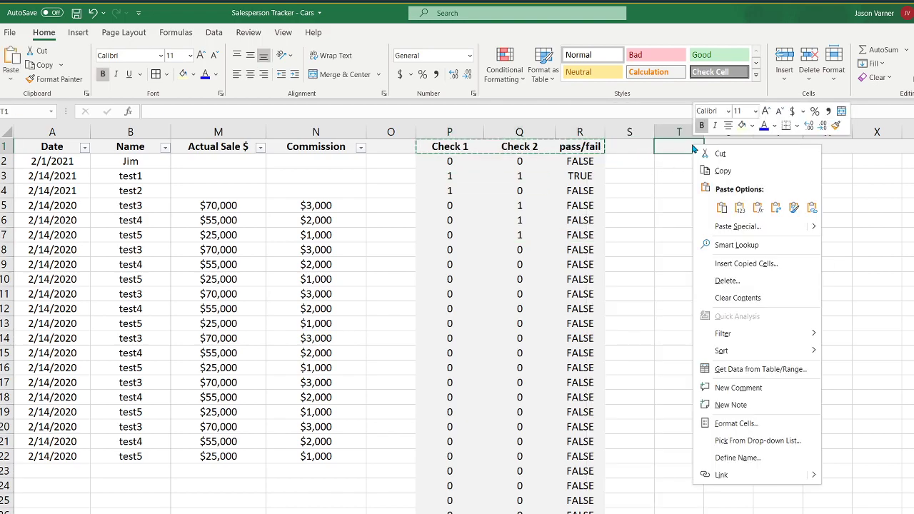
pyautogui.click(724, 205)
pyautogui.click(453, 161)
pyautogui.click(502, 160)
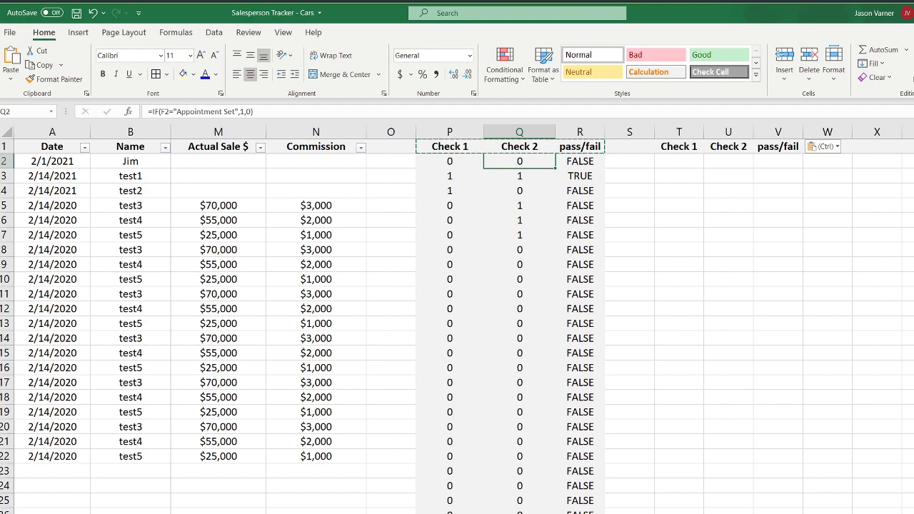
# Step: Format the Date column of the Upcoming Appointments sheet as Short Date and save the workbook
pyautogui.hotkey('ctrl', 'pagedown')
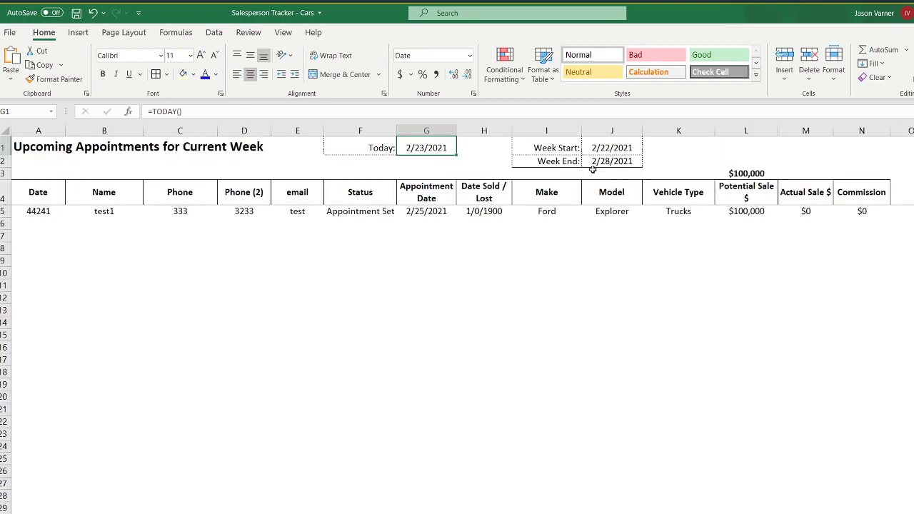
pyautogui.click(41, 214)
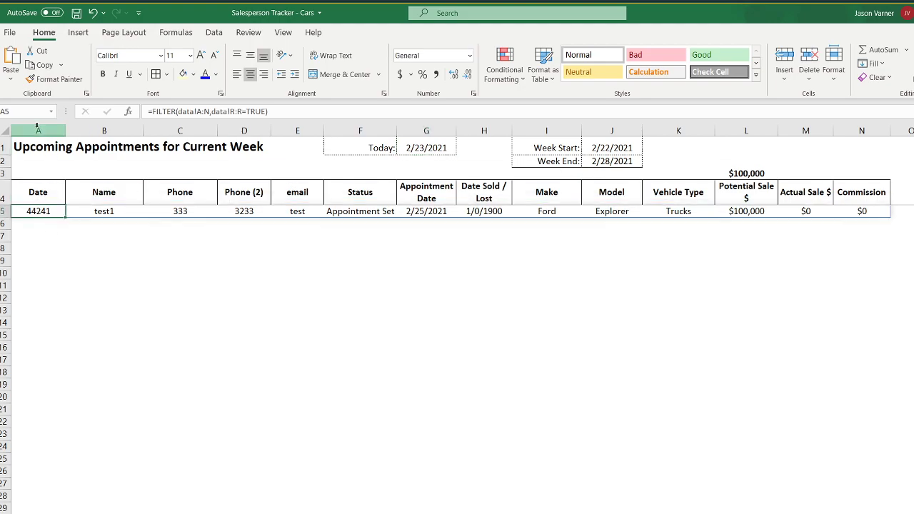
pyautogui.click(38, 131)
pyautogui.click(470, 55)
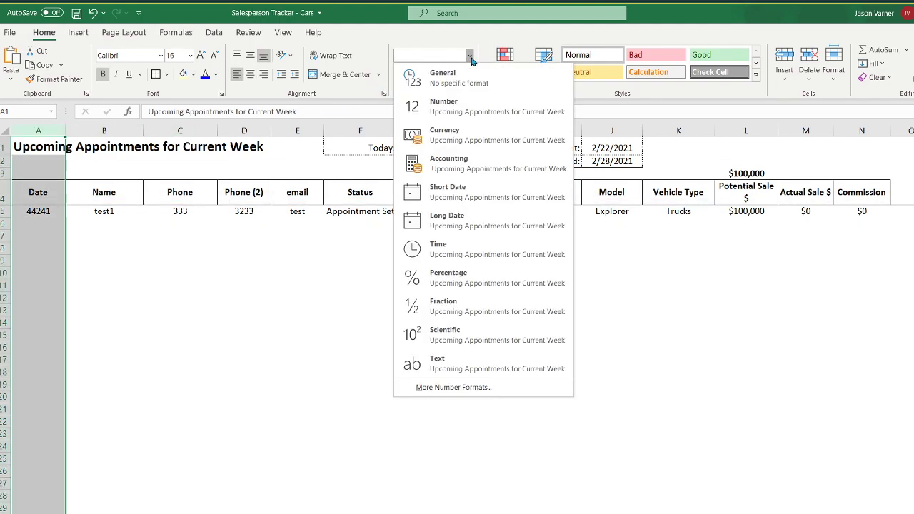
pyautogui.click(443, 187)
pyautogui.click(204, 347)
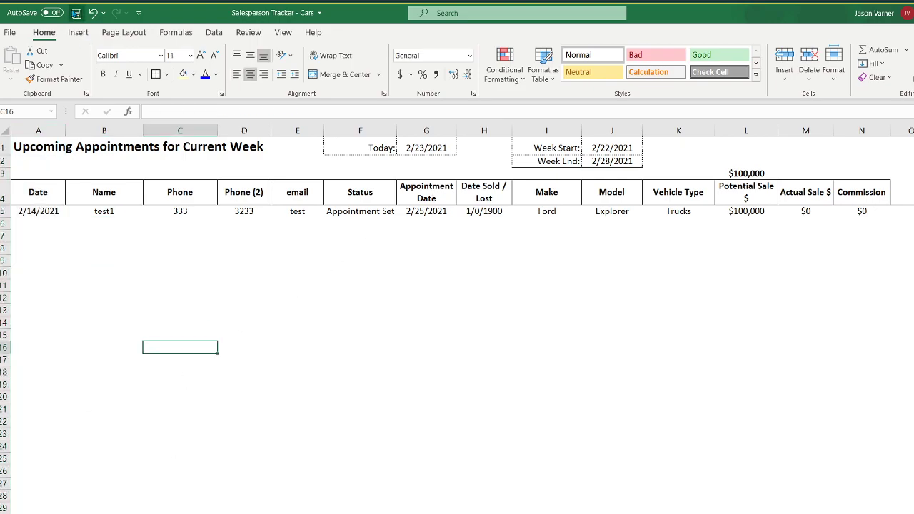
pyautogui.click(77, 14)
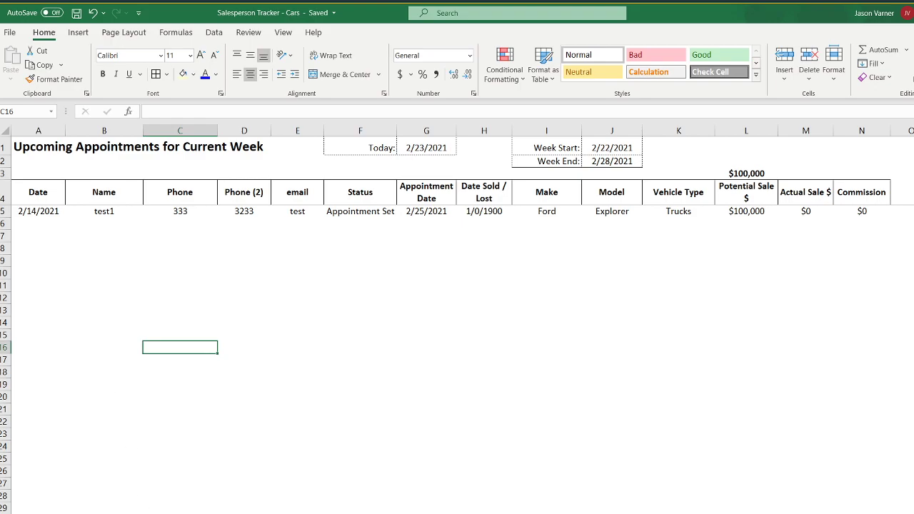
# Step: Start an IF formula in T2 of the data sheet comparing make cell I2 with the Make+Type sheet's make selector
pyautogui.hotkey('ctrl', 'pageup')
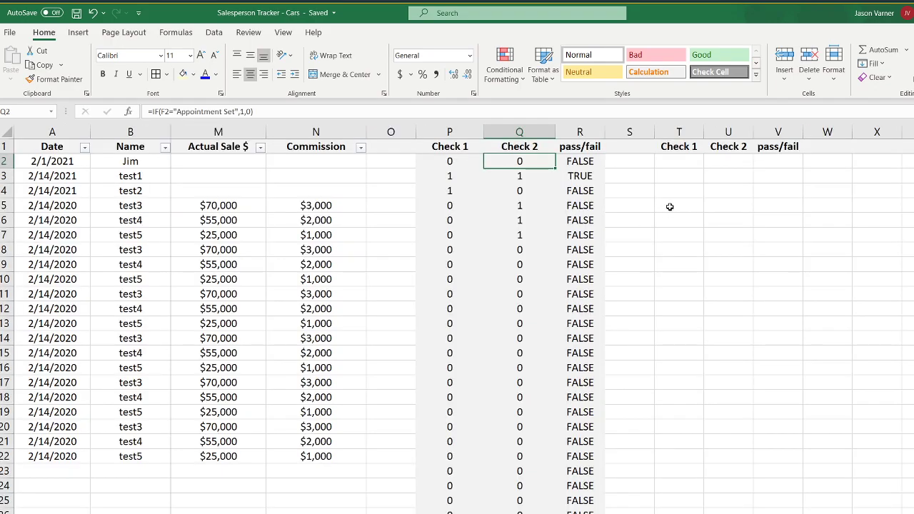
pyautogui.click(687, 164)
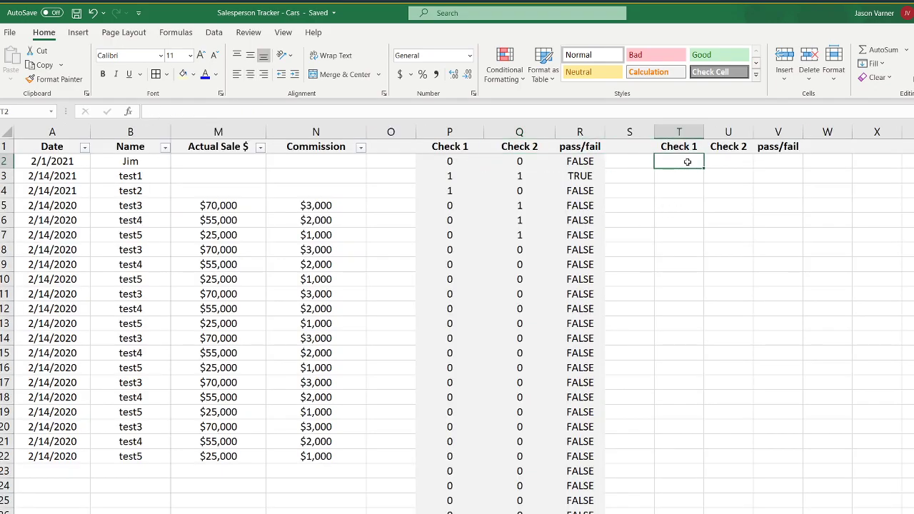
pyautogui.click(448, 162)
pyautogui.click(690, 161)
pyautogui.write('=')
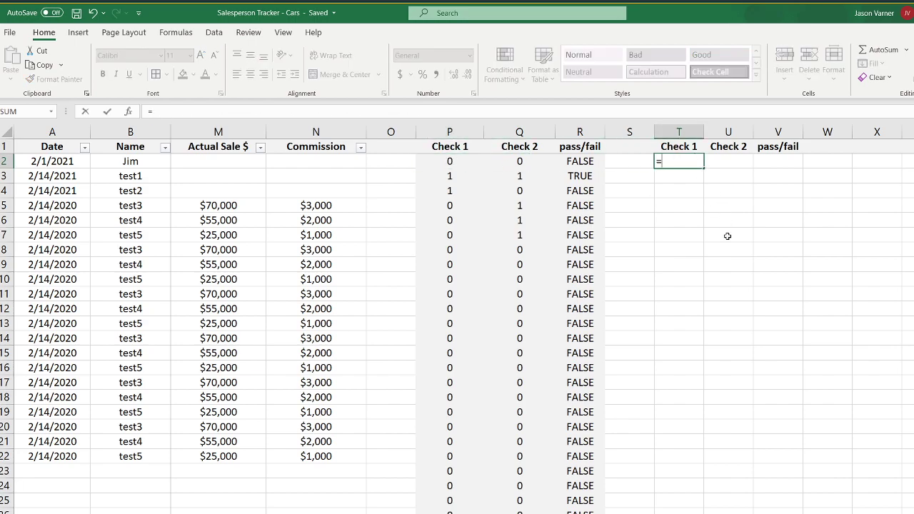
pyautogui.write('if(')
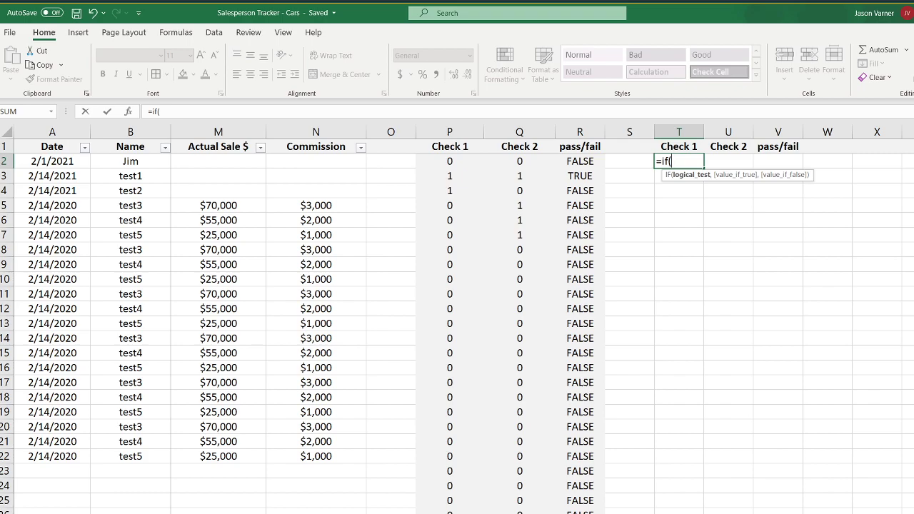
pyautogui.hscroll(-5, 458, 321)
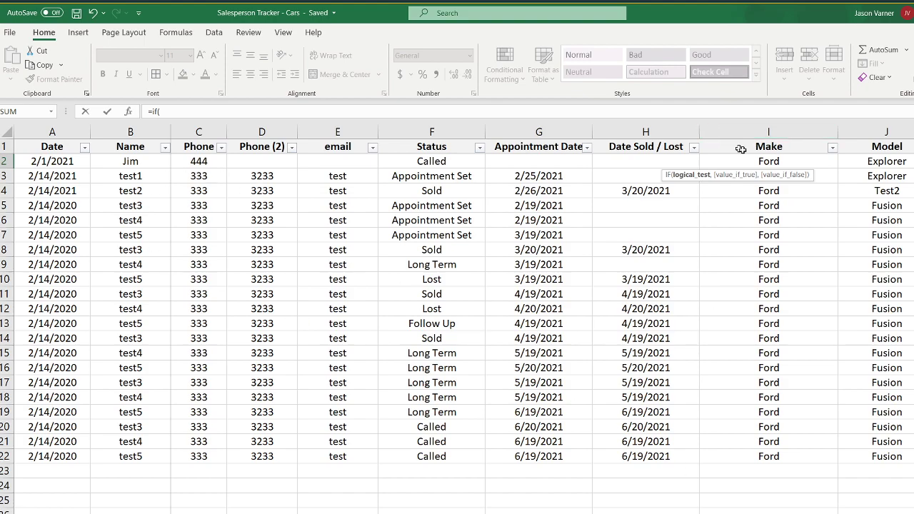
pyautogui.click(765, 161)
pyautogui.write("='Make+Type'!")
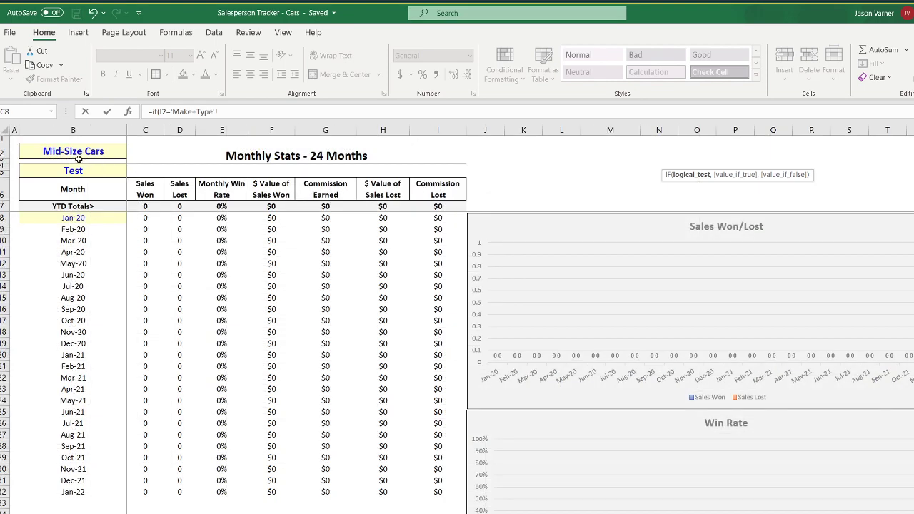
pyautogui.click(76, 171)
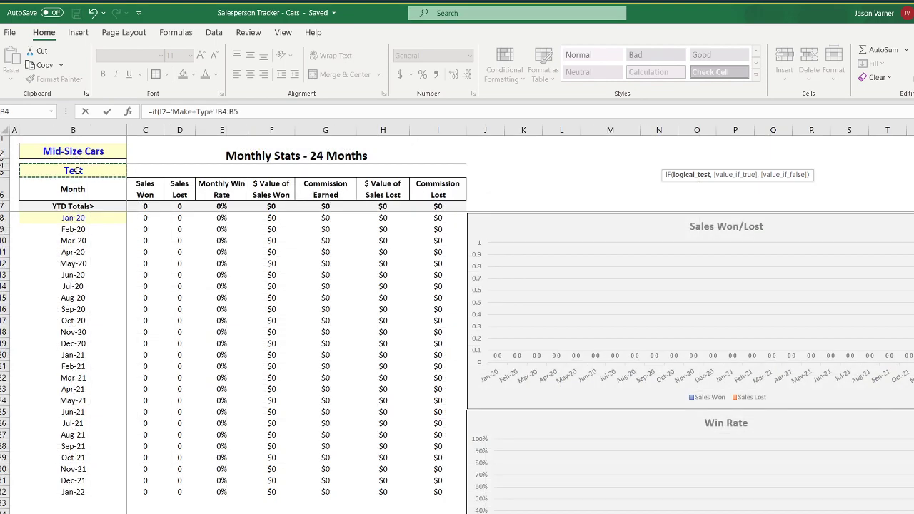
# Step: Nest an AND function inside the IF test and shorten the make selector reference to 'Make+Type'!B4
pyautogui.click(161, 111)
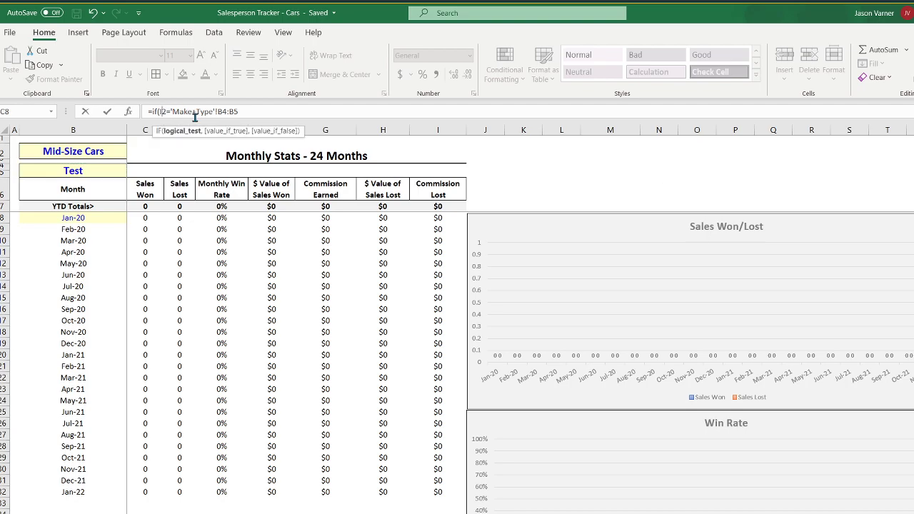
pyautogui.write('and(')
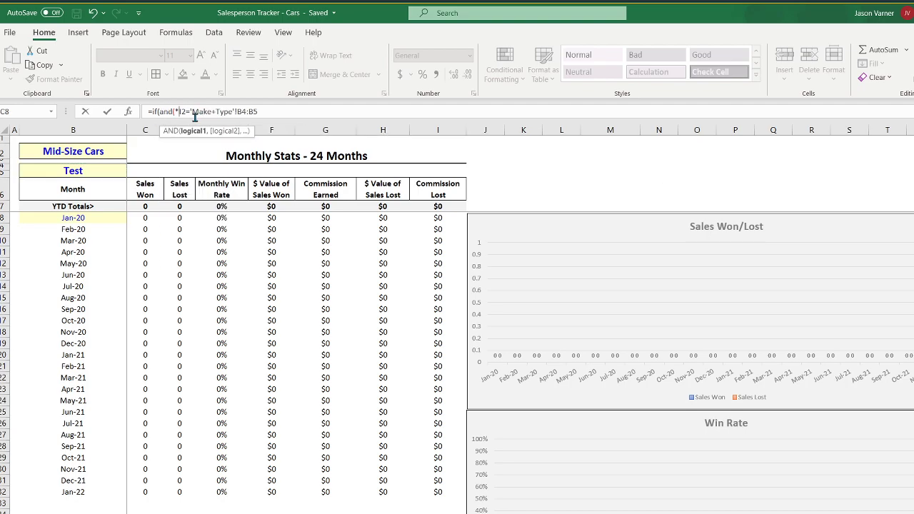
pyautogui.write('*')
pyautogui.press('BackSpace')
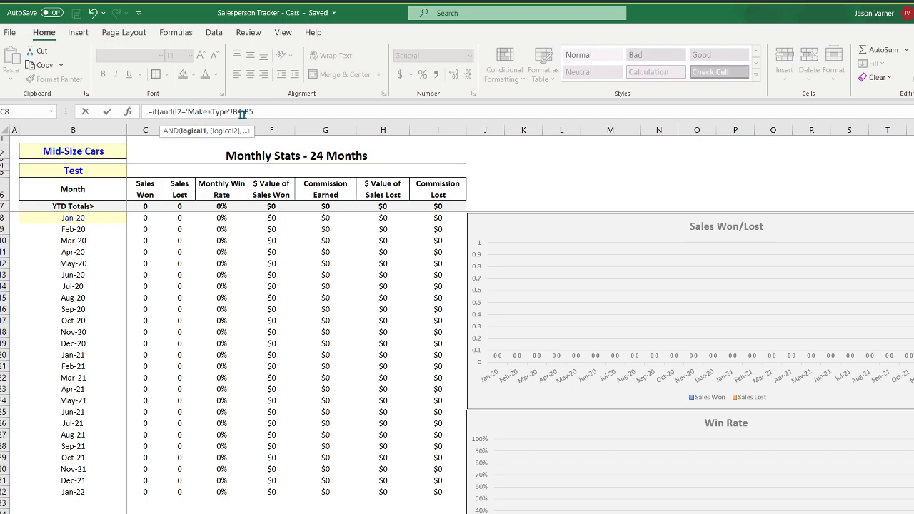
pyautogui.click(274, 112)
pyautogui.press('BackSpace')
pyautogui.press('BackSpace')
pyautogui.press('BackSpace')
pyautogui.write(',')
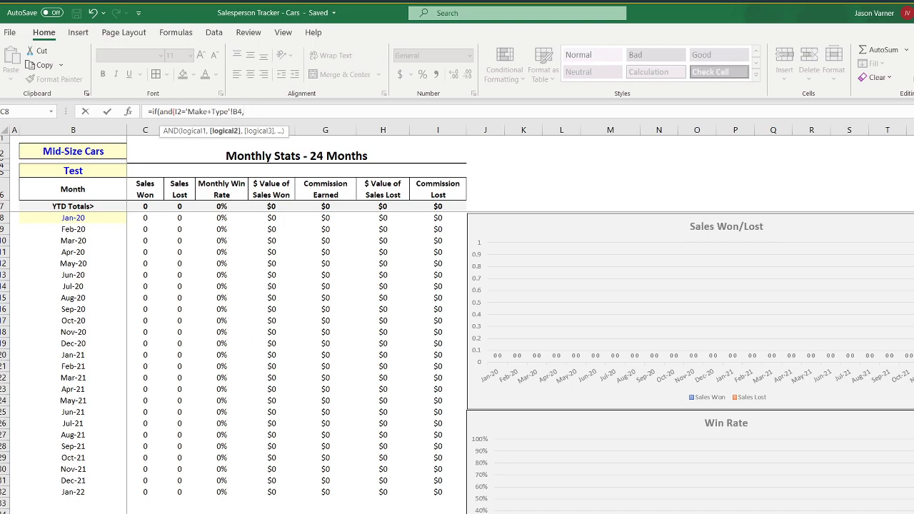
# Step: Add a second AND condition to the T2 formula comparing data cell K2 with the vehicle type selector 'Make+Type'!B2
pyautogui.click(286, 512)
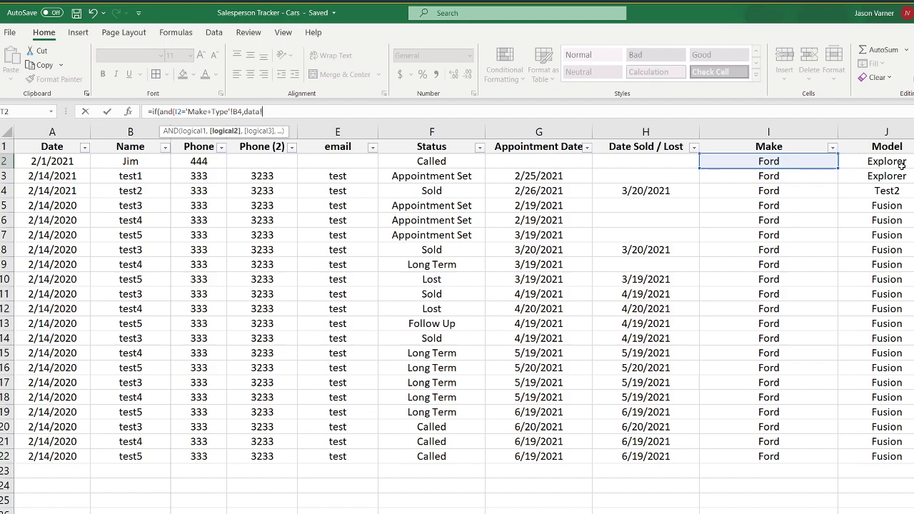
pyautogui.write('K2=')
pyautogui.click(300, 513)
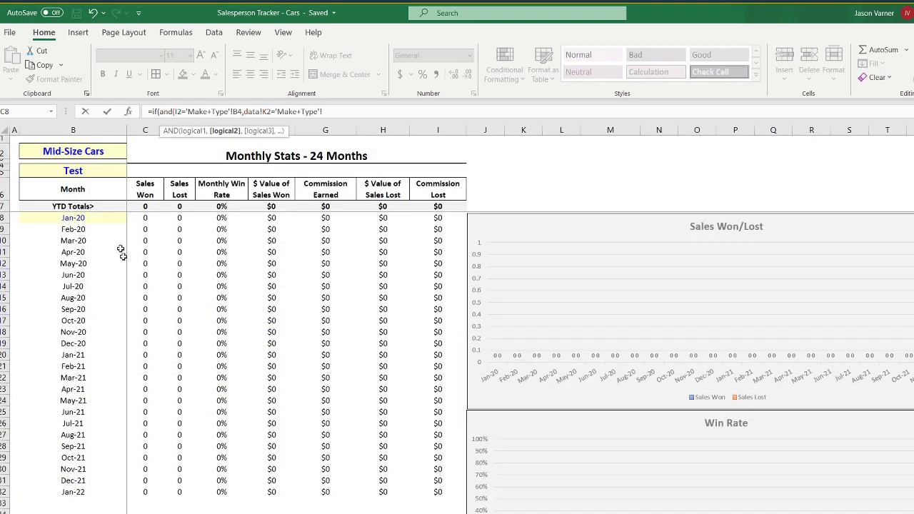
pyautogui.click(42, 152)
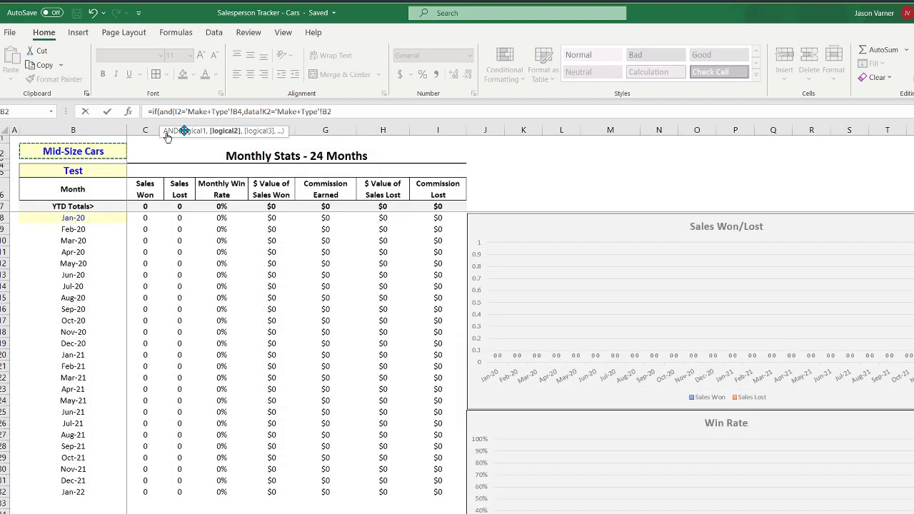
# Step: Make the type selector reference absolute as $B$2 and remove the data! prefix from K2 in the formula
pyautogui.click(335, 111)
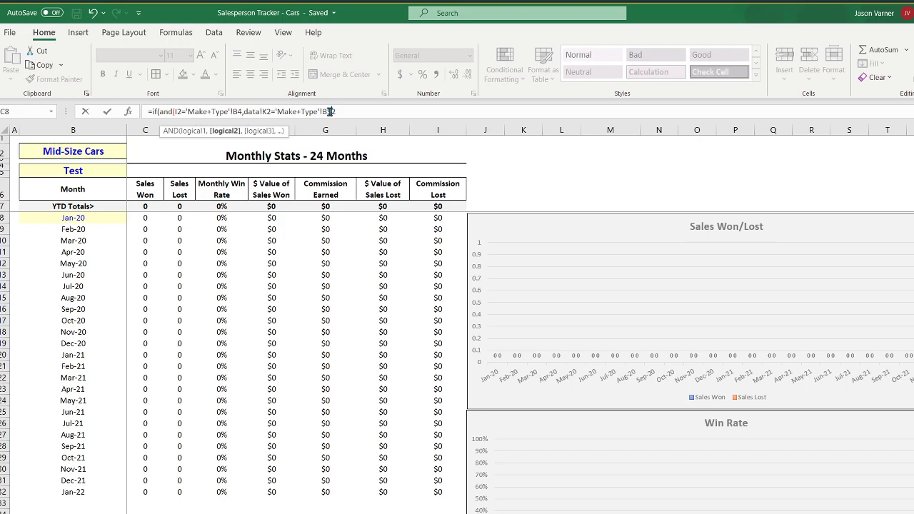
pyautogui.press('F4')
pyautogui.press('F4')
pyautogui.click(325, 112)
pyautogui.write('$B$')
pyautogui.click(262, 112)
pyautogui.press('BackSpace')
pyautogui.press('BackSpace')
pyautogui.press('BackSpace')
pyautogui.press('BackSpace')
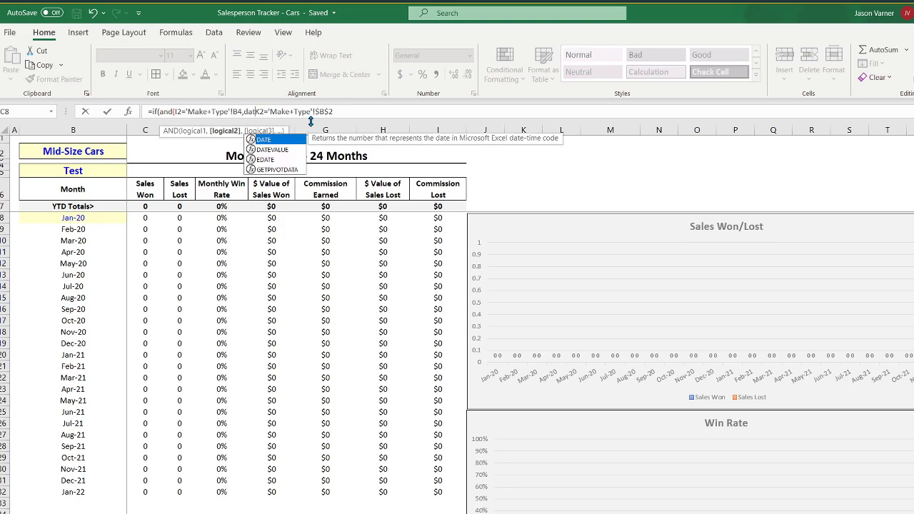
pyautogui.press('BackSpace')
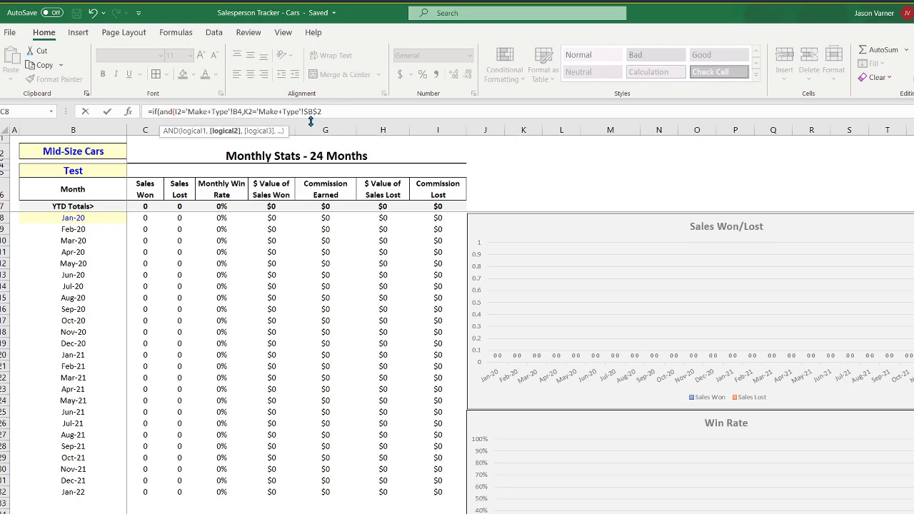
# Step: Make the make selector reference absolute as $B$4, and close the AND function with IF results of 1 and 0
pyautogui.press('Left')
pyautogui.press('Left')
pyautogui.write('$B$')
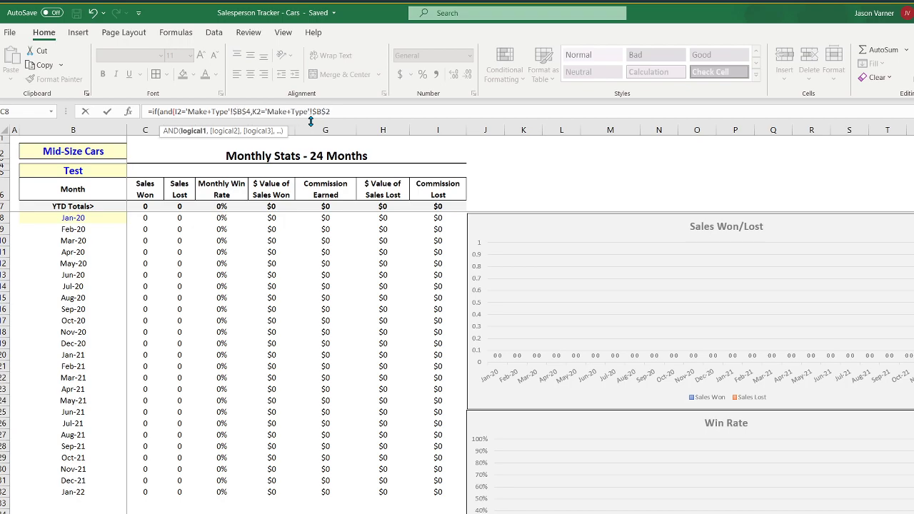
pyautogui.click(353, 112)
pyautogui.write('),1,0')
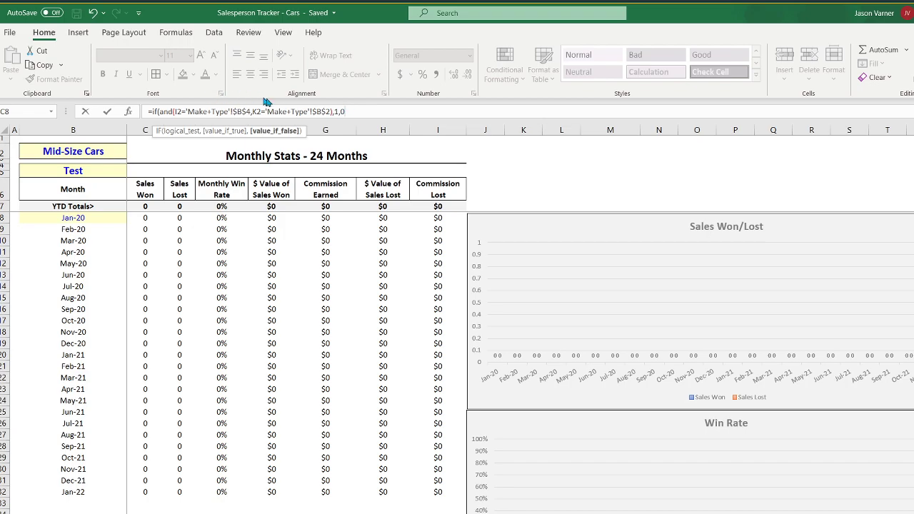
# Step: Try OR in place of AND as the formula's logical test, and restore the AND function
pyautogui.click(178, 111)
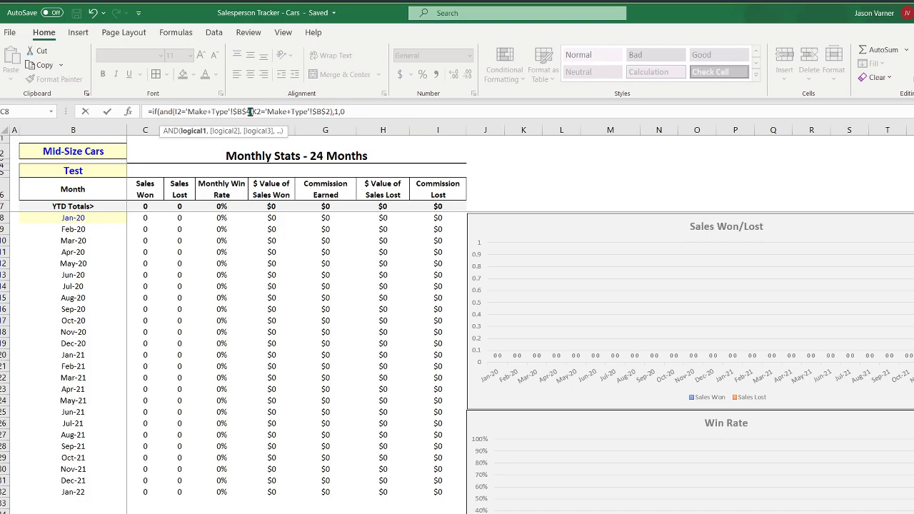
pyautogui.click(172, 111)
pyautogui.press('BackSpace')
pyautogui.press('BackSpace')
pyautogui.press('BackSpace')
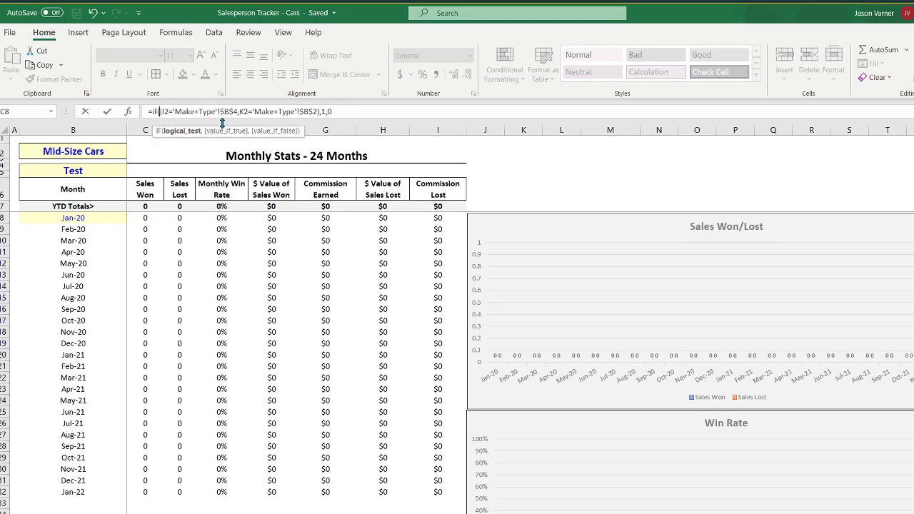
pyautogui.write('or')
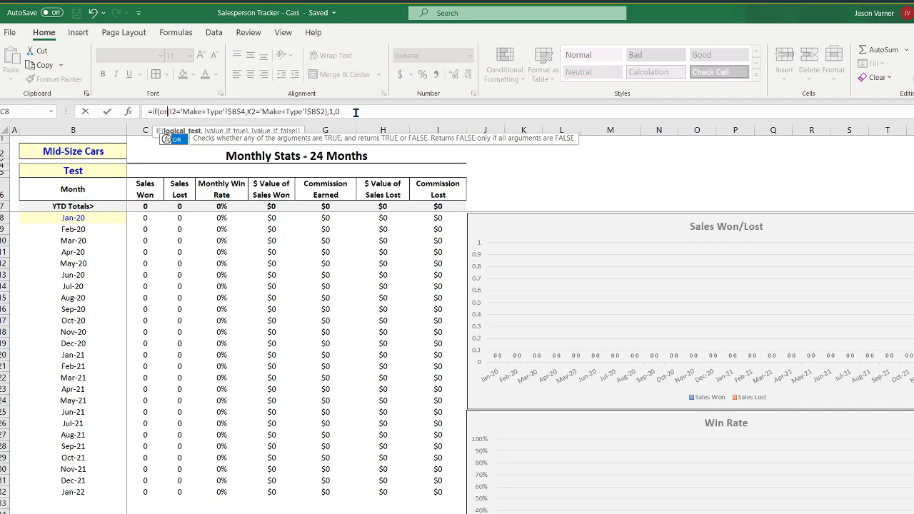
pyautogui.press('BackSpace')
pyautogui.press('BackSpace')
pyautogui.write('(')
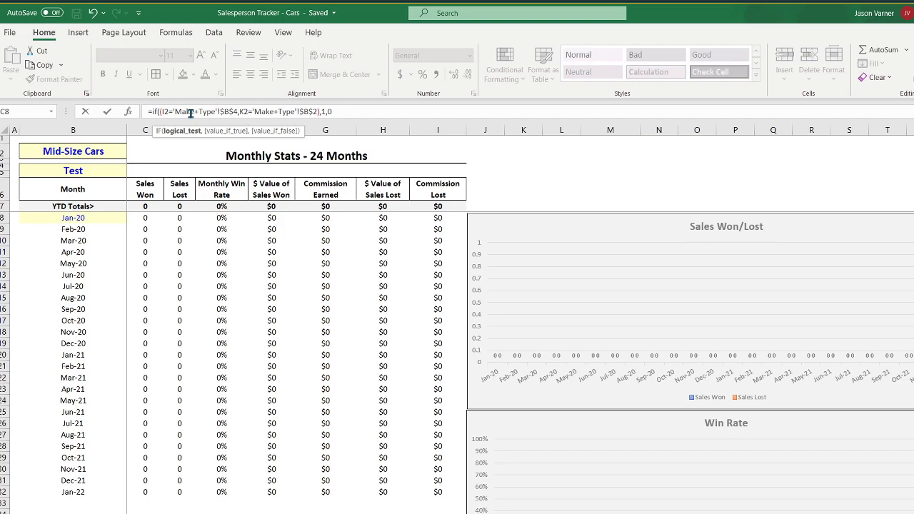
pyautogui.write('(and')
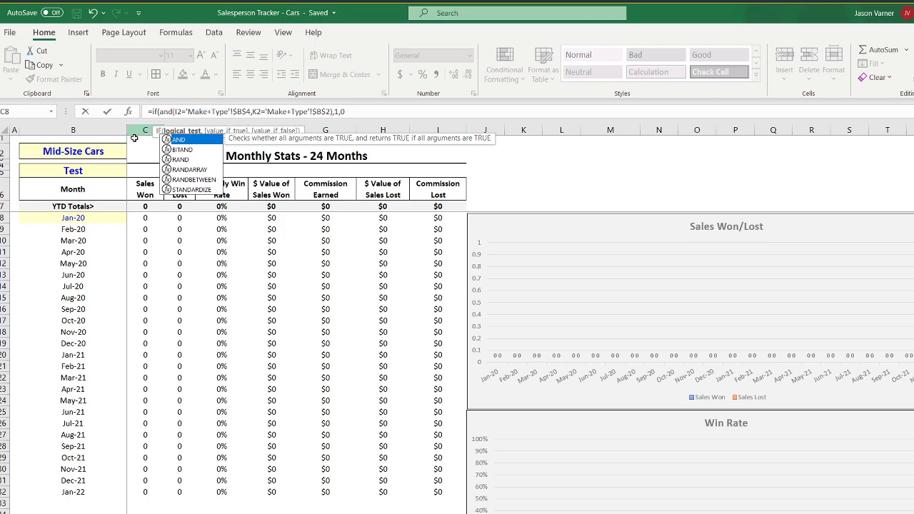
# Step: Complete the formula in T2 of the data sheet as =IF(AND(I2='Make+Type'!$B$4,K2='Make+Type'!$B$2),1,0)
pyautogui.click(361, 112)
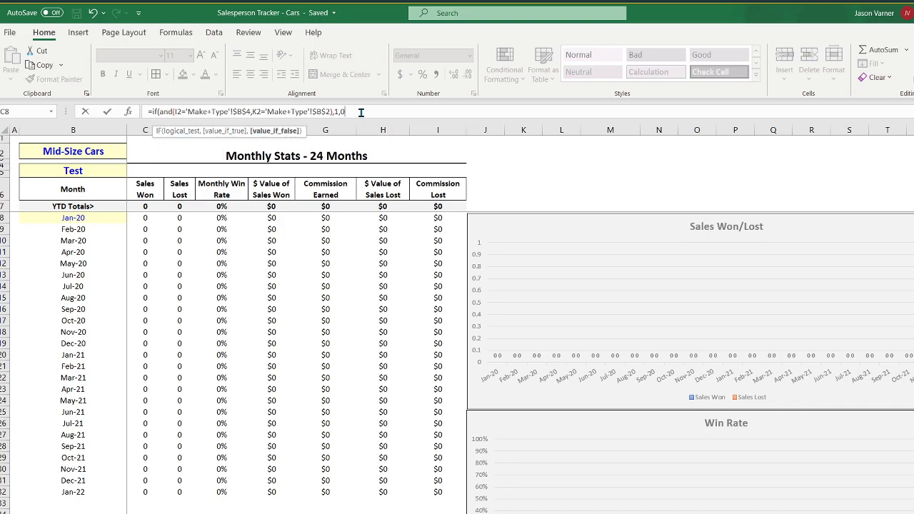
pyautogui.write(')')
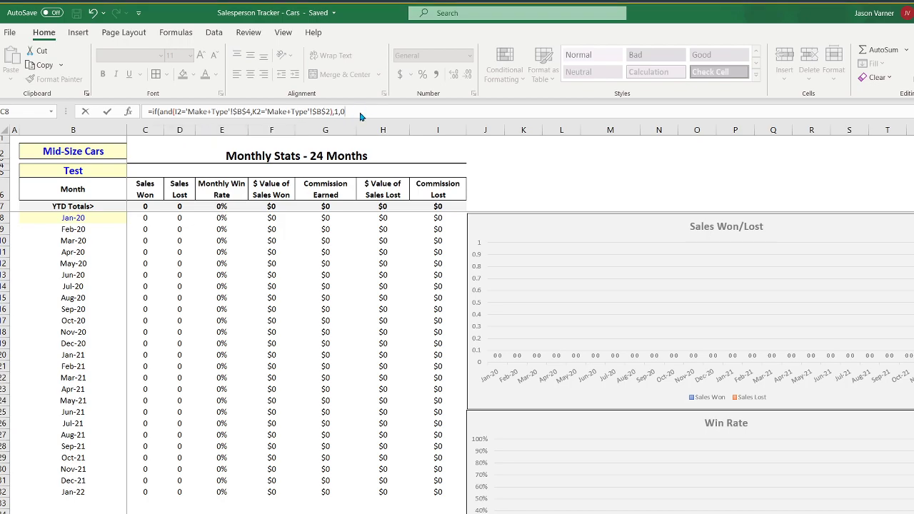
pyautogui.press('Return')
pyautogui.press('Return')
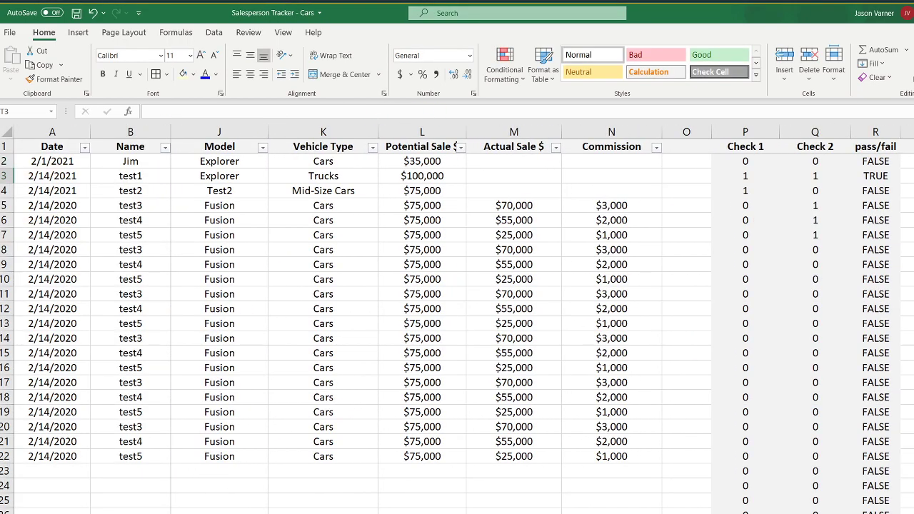
# Step: Move the copied pass/fail header to T1, replacing Check 1, and clear the leftover Check 2 header beside it
pyautogui.hscroll(1, 543, 322)
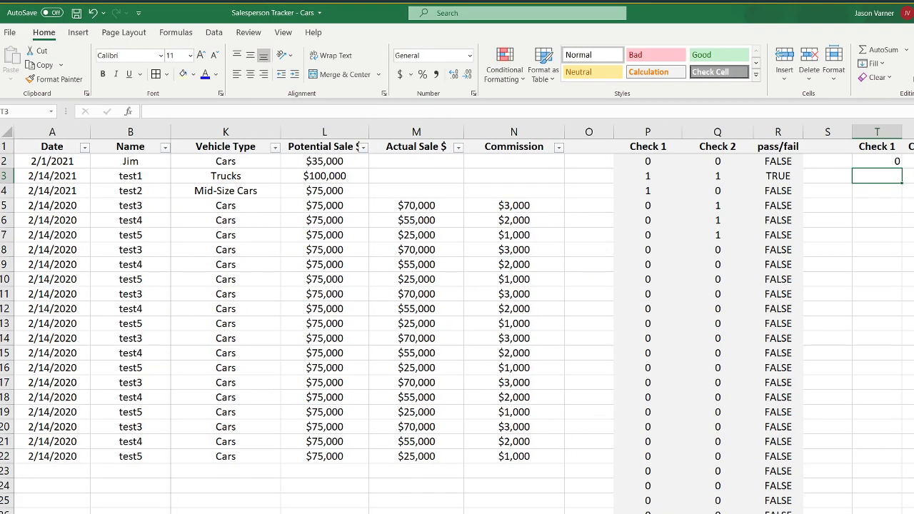
pyautogui.click(913, 147)
pyautogui.moveTo(913, 132); pyautogui.dragTo(882, 148)
pyautogui.click(913, 146)
pyautogui.click(590, 369)
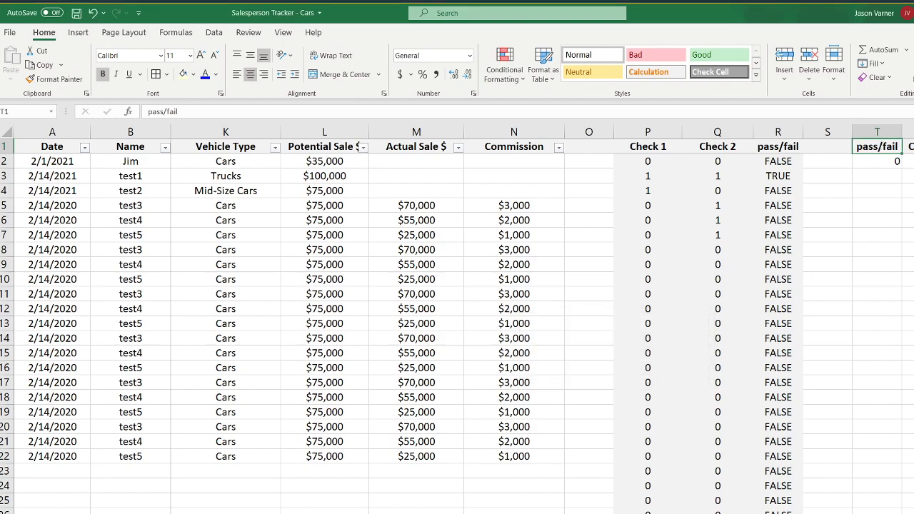
pyautogui.click(913, 146)
pyautogui.press('BackSpace')
pyautogui.click(913, 235)
# Step: Fill the T2 formula down column T to about row 1000, matching the extent of the existing check columns
pyautogui.click(889, 161)
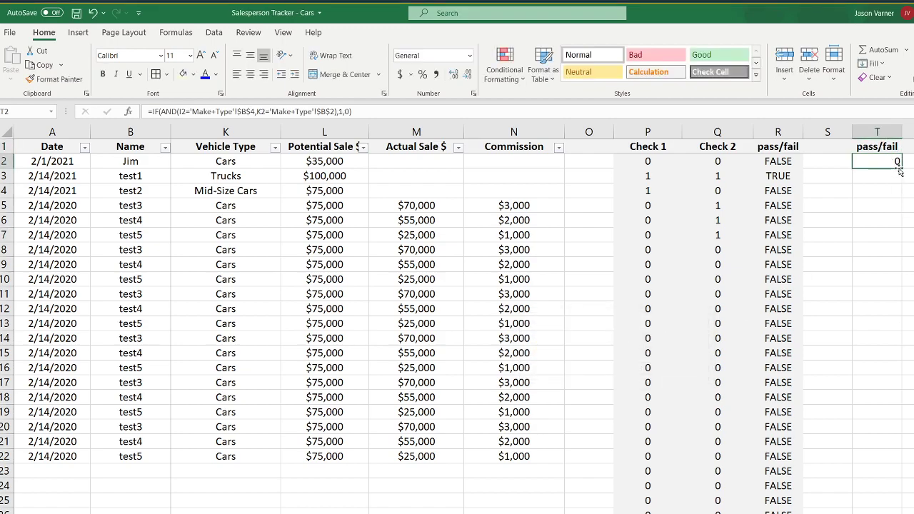
pyautogui.moveTo(903, 168); pyautogui.dragTo(893, 513)
pyautogui.hscroll(-1, 543, 328)
pyautogui.hscroll(-7, 457, 329)
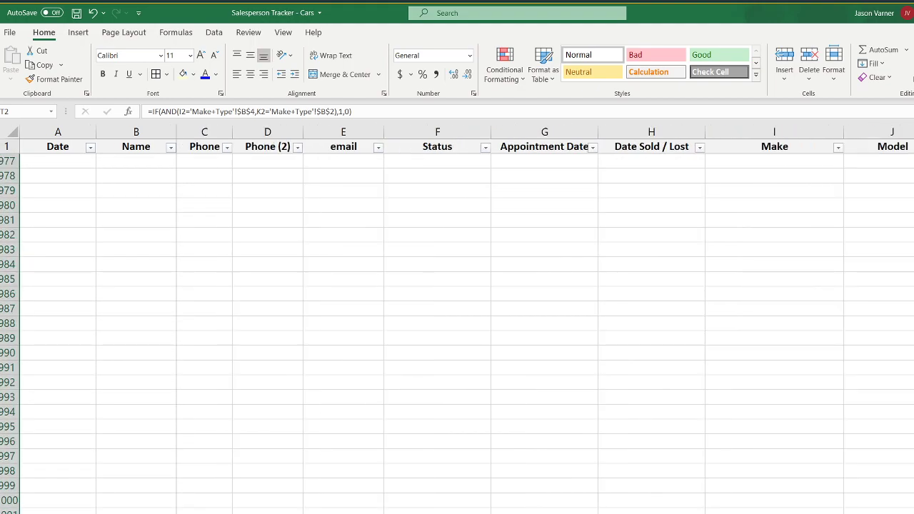
pyautogui.hscroll(8, 543, 329)
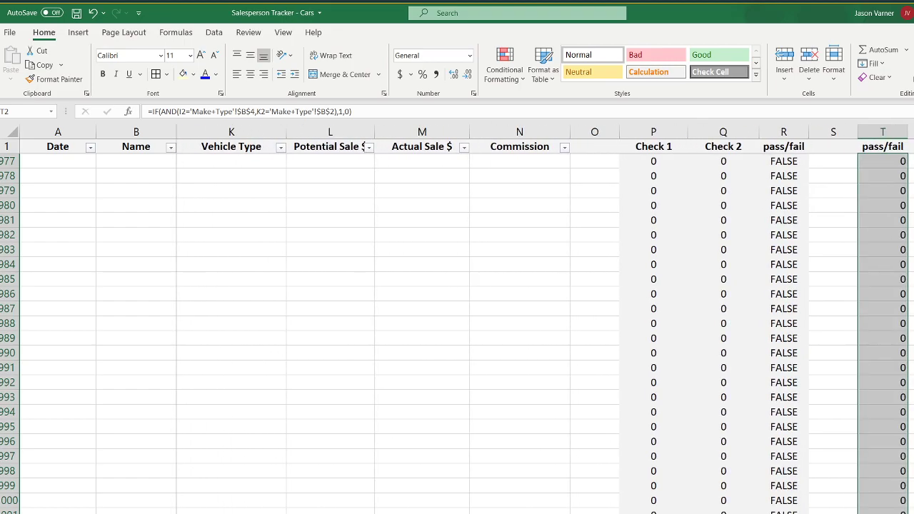
pyautogui.scroll(20, 457, 329)
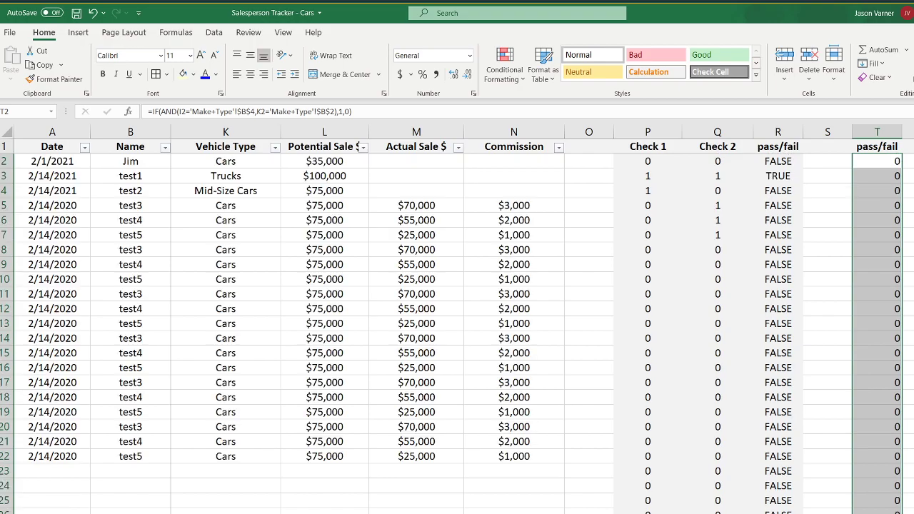
# Step: Center the contents of column T and save the workbook
pyautogui.click(880, 132)
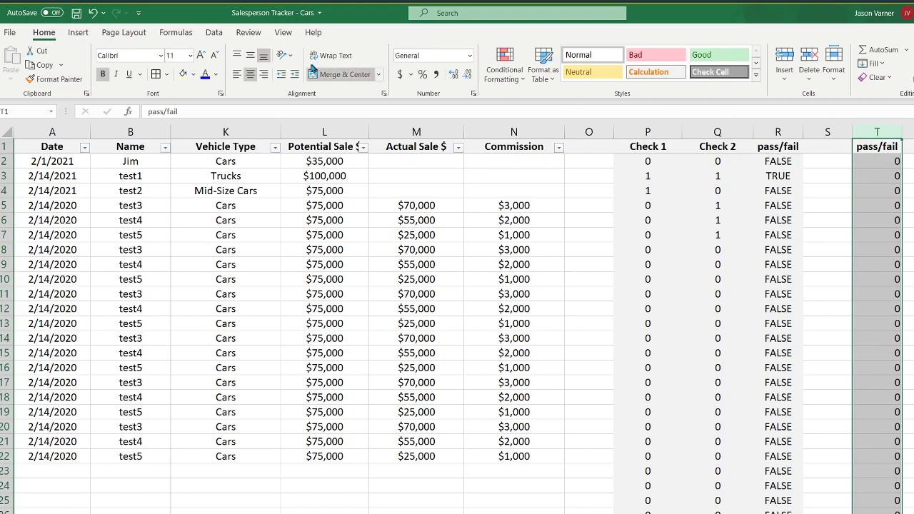
pyautogui.click(250, 74)
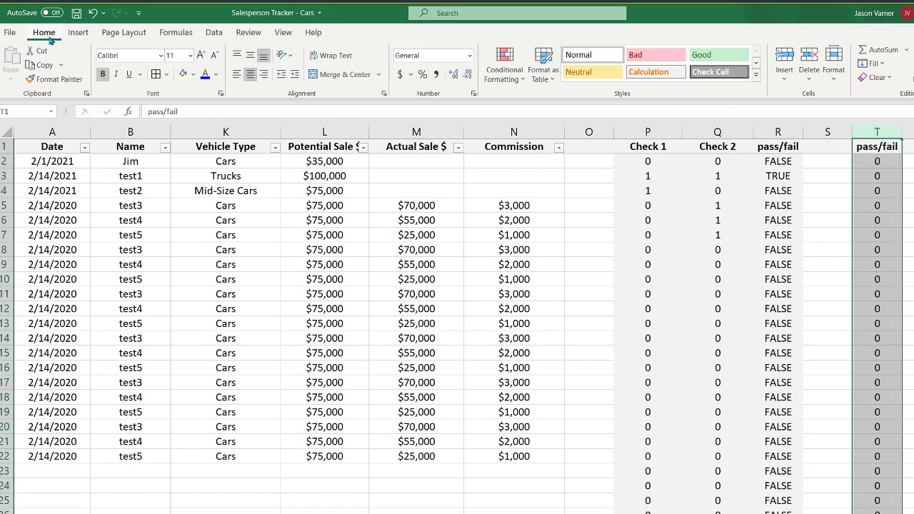
pyautogui.click(78, 14)
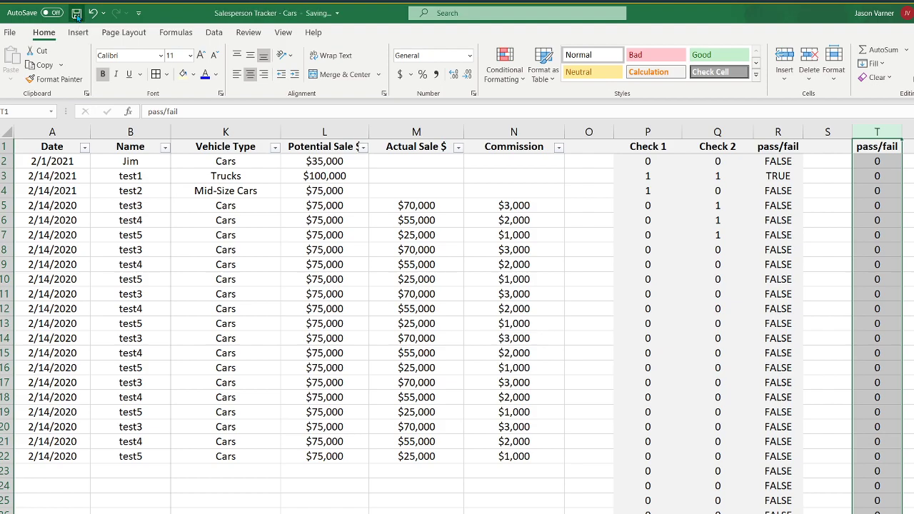
# Step: Review the row 2 formulas in the Check 1, Check 2 and both pass/fail columns of the data sheet
pyautogui.click(643, 163)
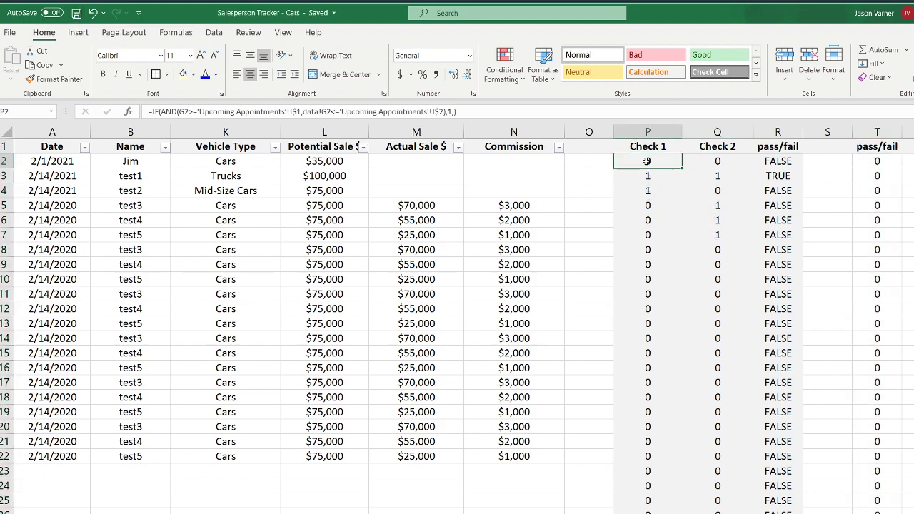
pyautogui.click(719, 161)
pyautogui.click(779, 161)
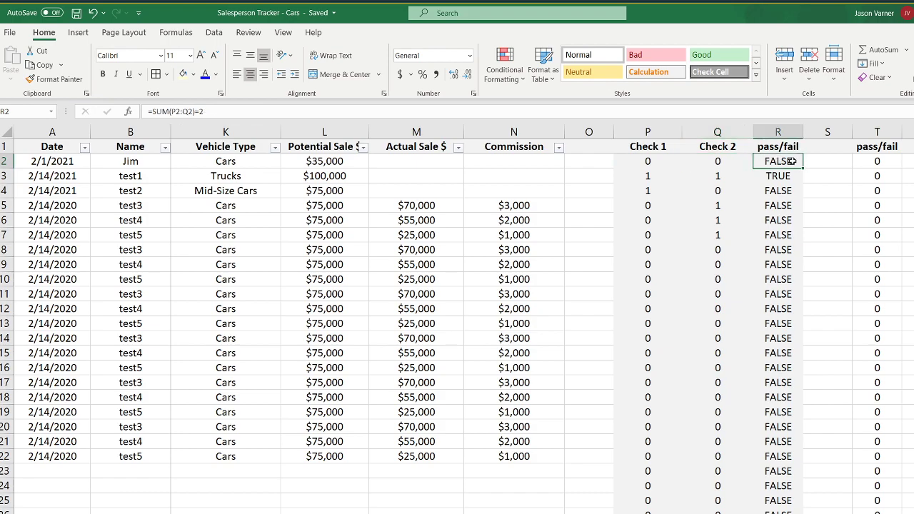
pyautogui.click(879, 163)
pyautogui.click(664, 159)
pyautogui.click(733, 160)
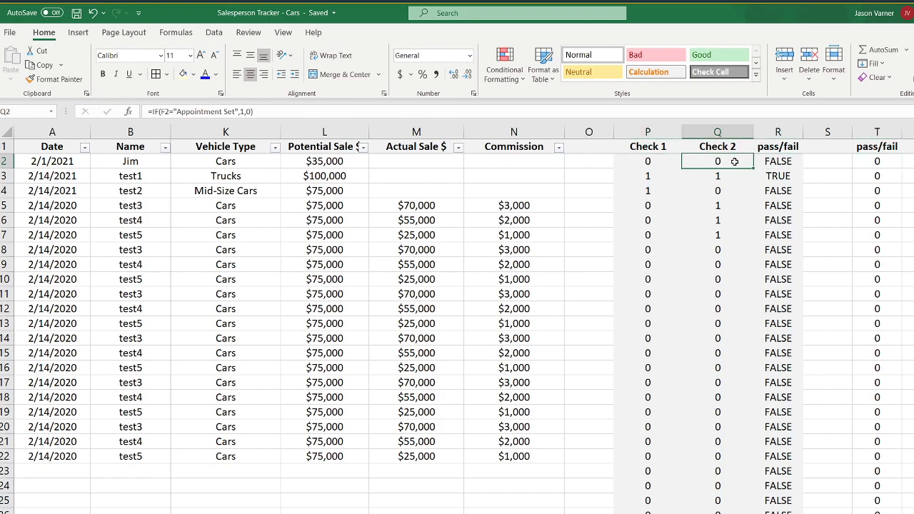
# Step: Examine the Jan-20 formulas on the general 24-month stats sheet, the Upcoming Appointments sheet and the Check 1 formula in data cell P2
pyautogui.hotkey('ctrl', 'pagedown')
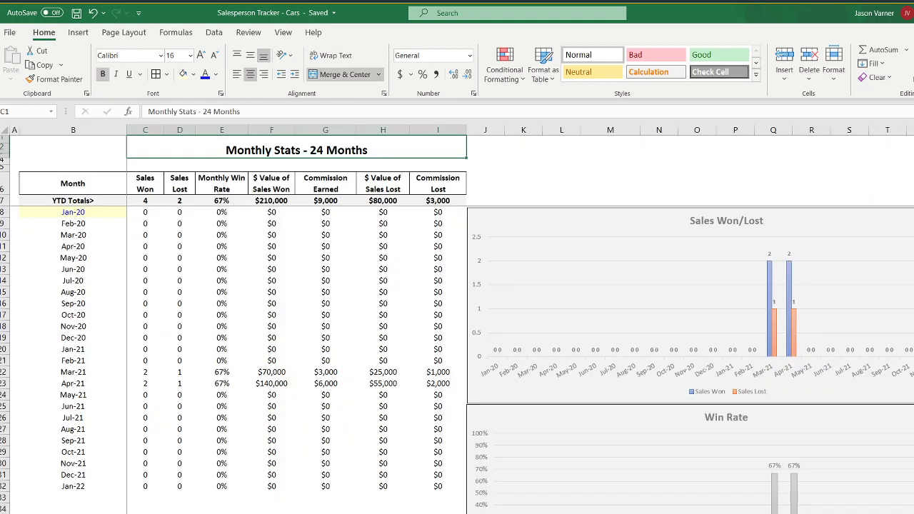
pyautogui.click(143, 212)
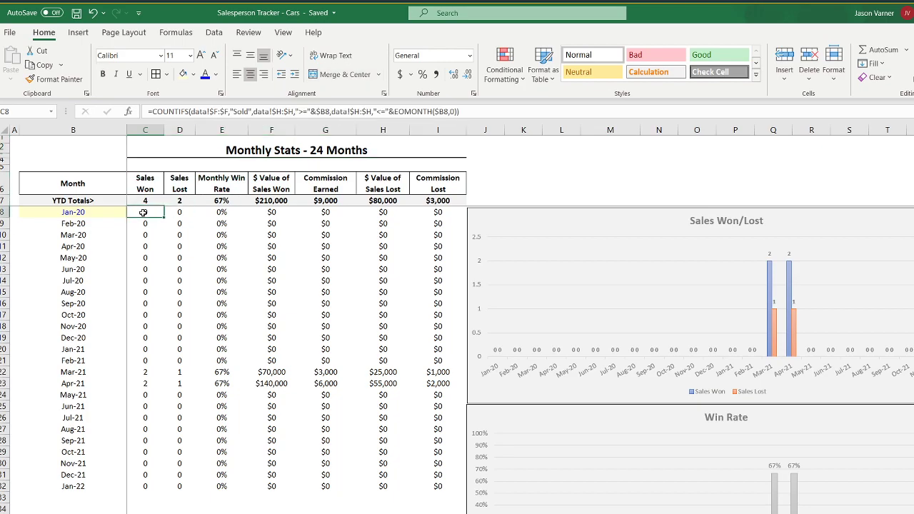
pyautogui.click(177, 213)
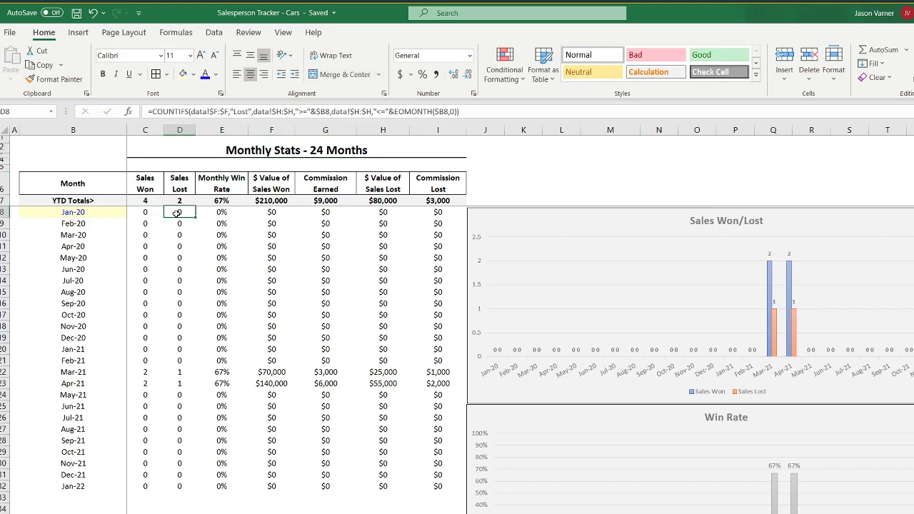
pyautogui.click(219, 213)
pyautogui.click(271, 212)
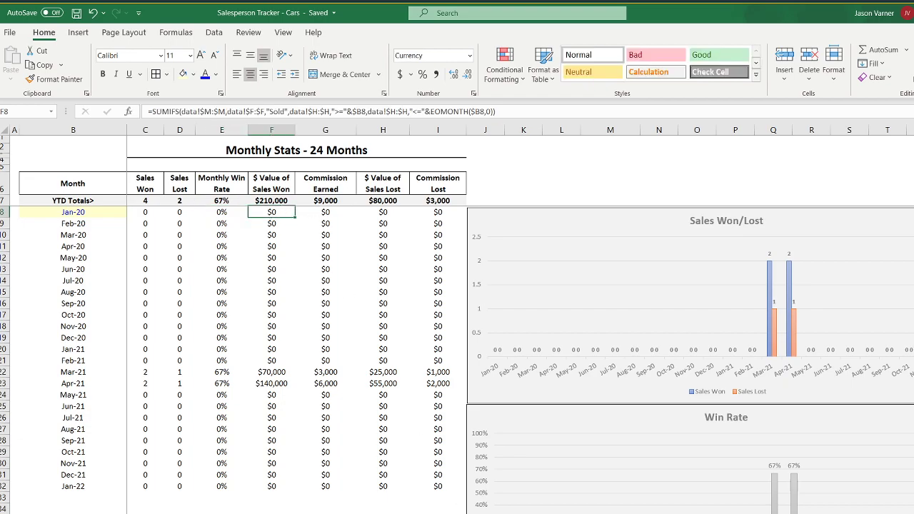
pyautogui.hotkey('ctrl', 'pagedown')
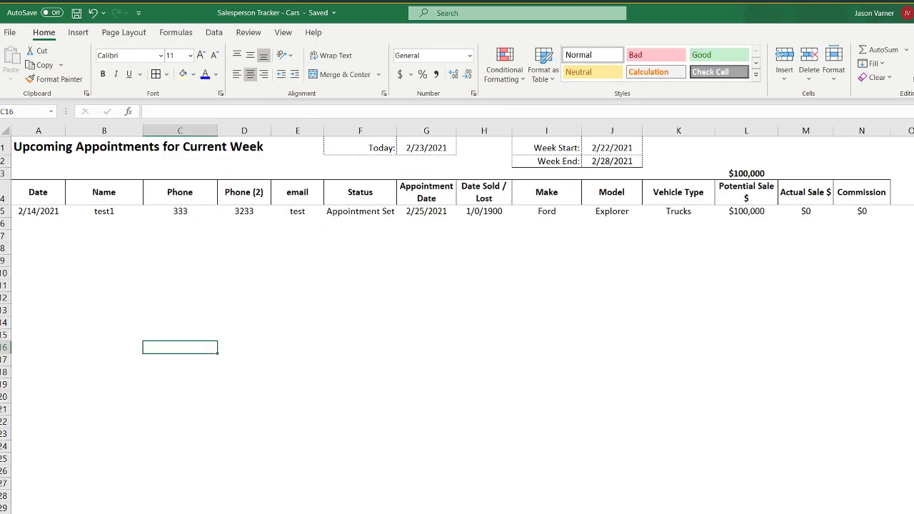
pyautogui.hotkey('ctrl', 'pagedown')
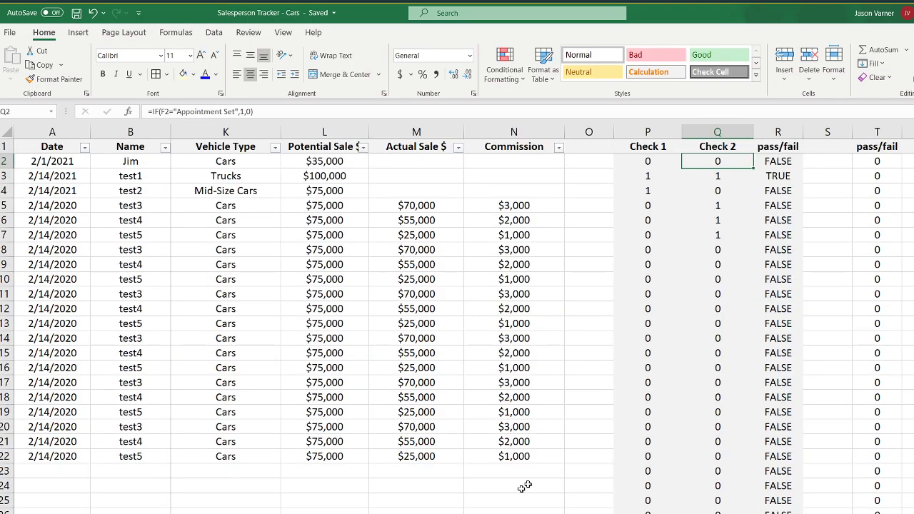
pyautogui.click(649, 160)
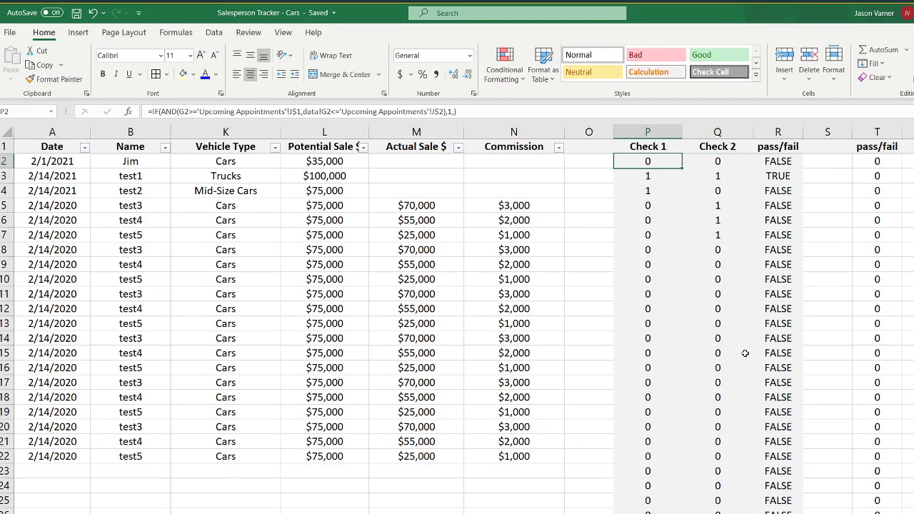
# Step: Check the T2 pass/fail formula, then set the Make+Type sheet's type selector to Cars and its make selector to Ford
pyautogui.click(886, 160)
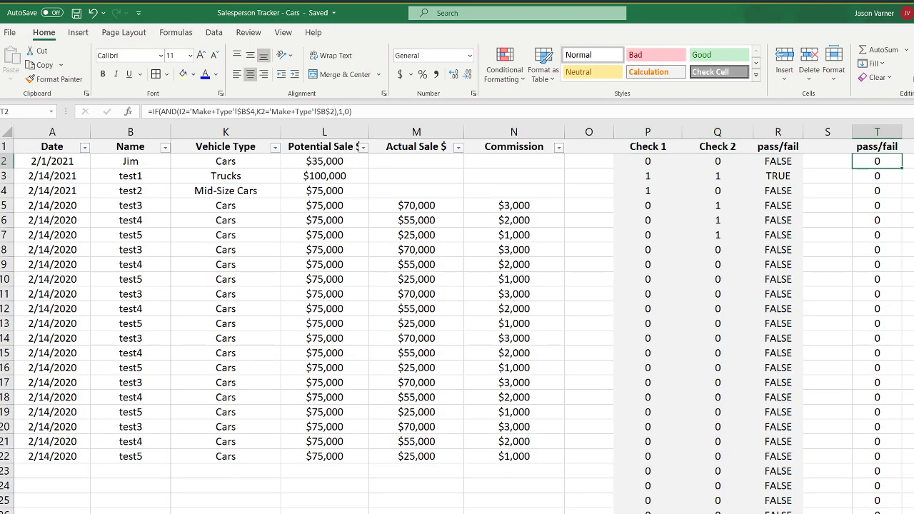
pyautogui.hotkey('ctrl', 'pageup')
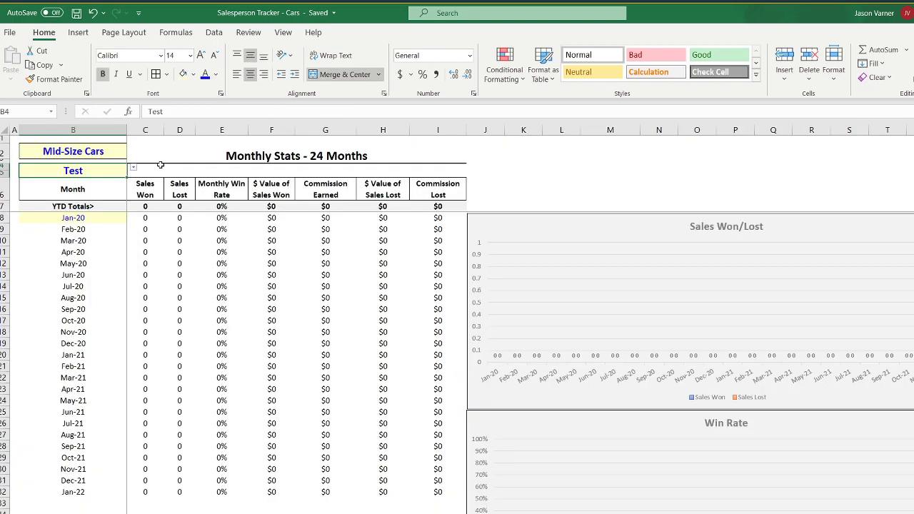
pyautogui.click(110, 152)
pyautogui.click(133, 154)
pyautogui.click(94, 163)
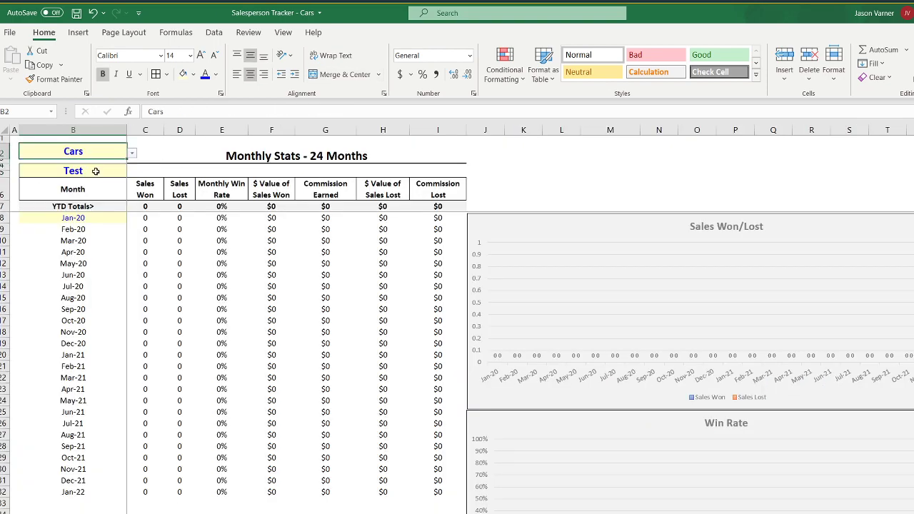
pyautogui.click(133, 170)
pyautogui.click(112, 167)
pyautogui.click(133, 167)
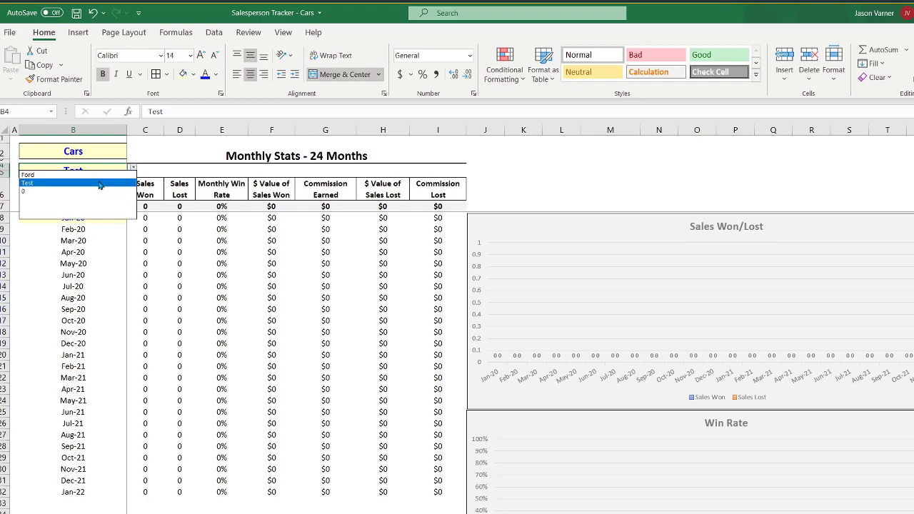
pyautogui.click(100, 175)
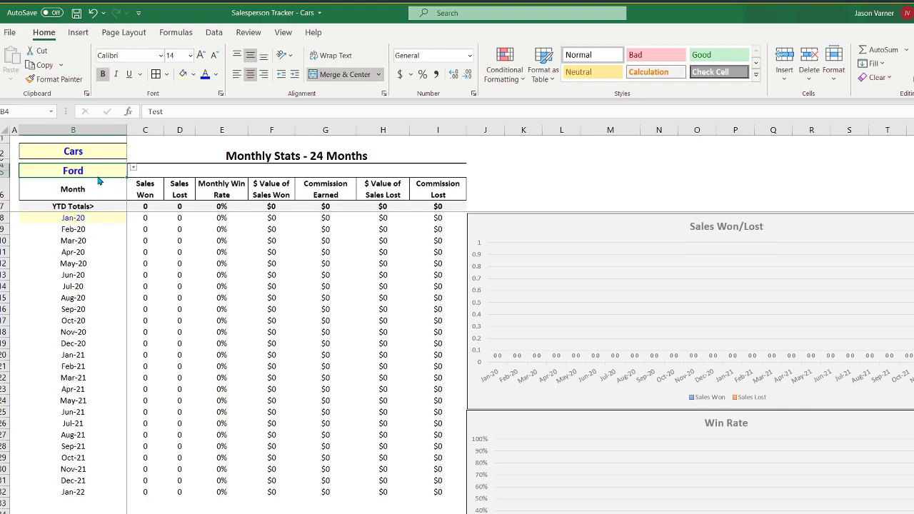
# Step: Replace the make criterion in the Jan-20 Sales Won formula (C8) with data!T:T,1 and copy that new criterion text
pyautogui.click(147, 219)
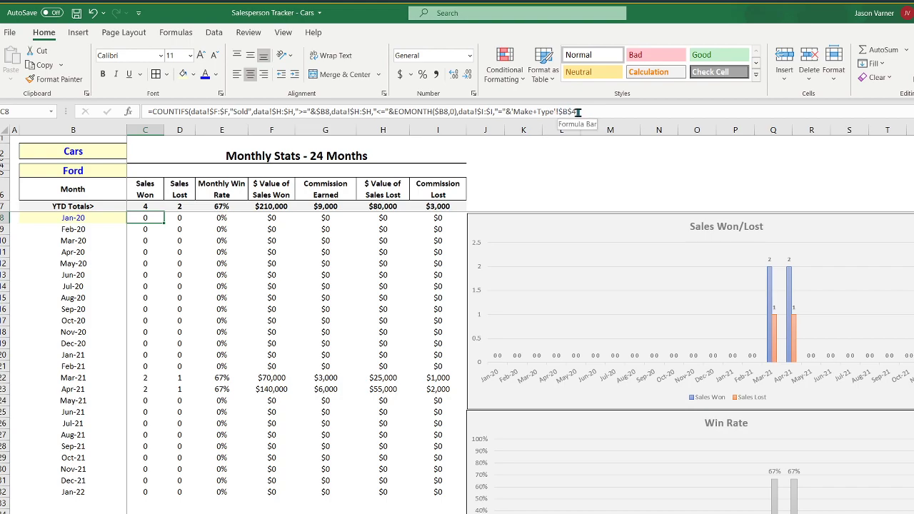
pyautogui.moveTo(461, 111); pyautogui.dragTo(713, 136)
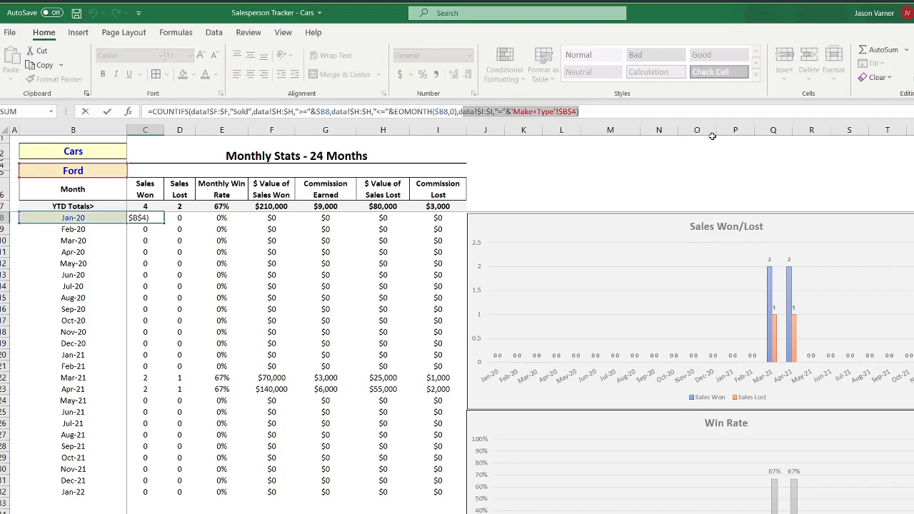
pyautogui.press('BackSpace')
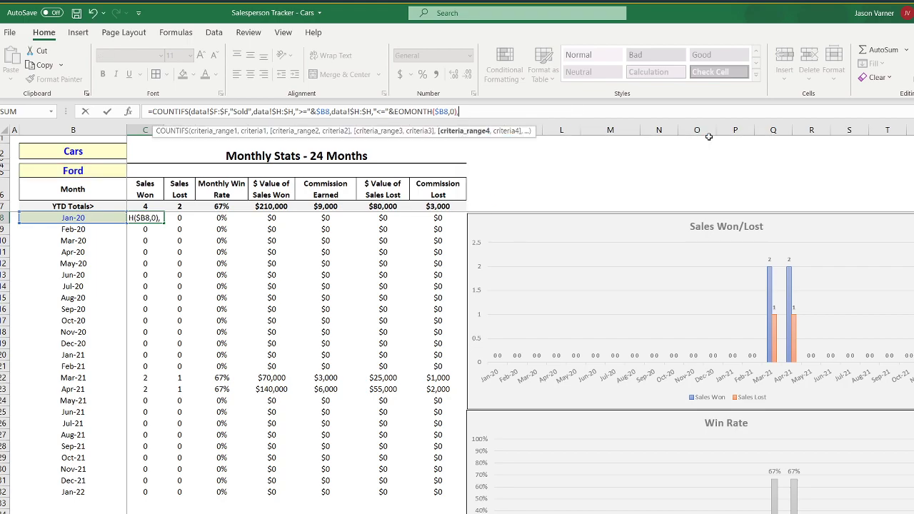
pyautogui.hotkey('ctrl', 'pagedown')
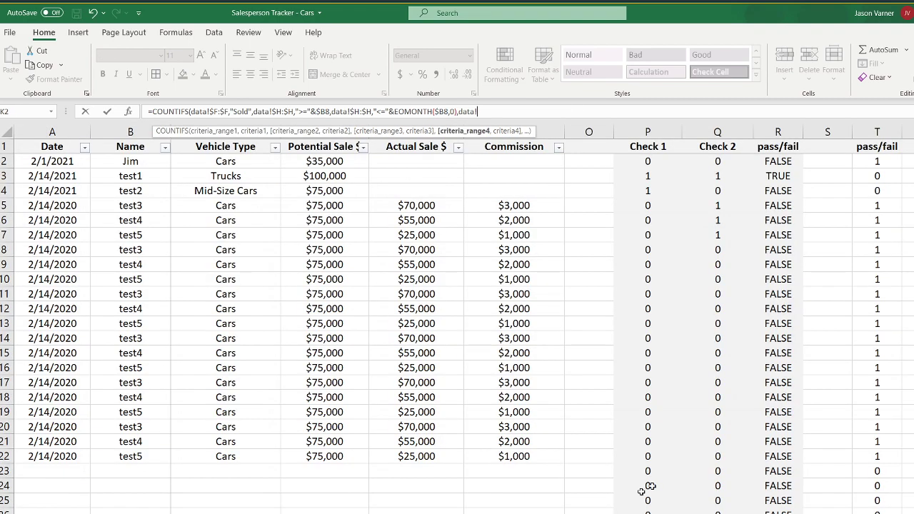
pyautogui.click(876, 131)
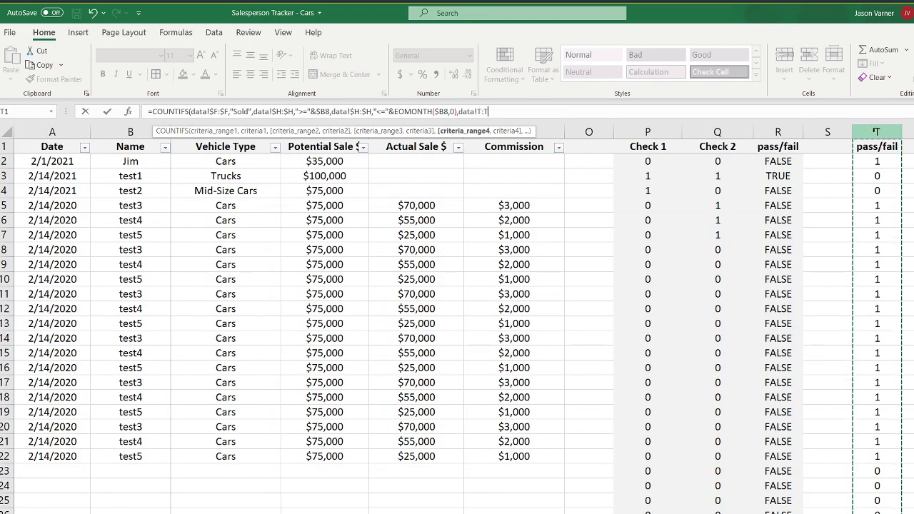
pyautogui.write(',1)')
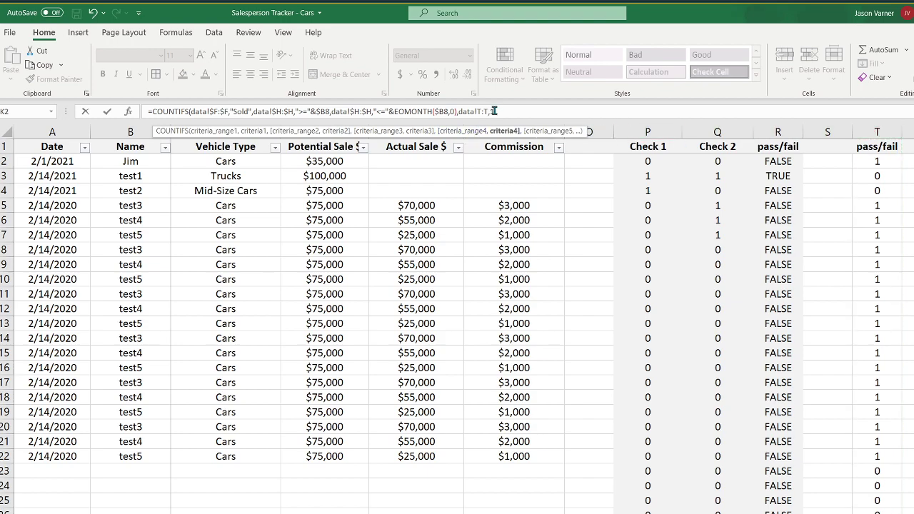
pyautogui.moveTo(457, 112); pyautogui.dragTo(499, 112)
pyautogui.rightClick(486, 112)
pyautogui.click(519, 139)
# Step: Accept the corrected C8 formula and fill it down the Sales Won column through Jan-22
pyautogui.press('Return')
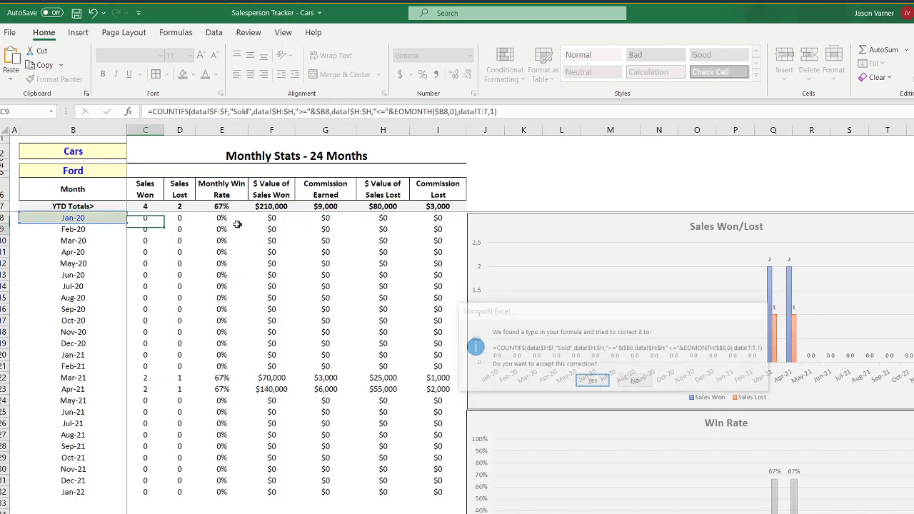
pyautogui.press('Return')
pyautogui.moveTo(164, 224); pyautogui.dragTo(147, 494)
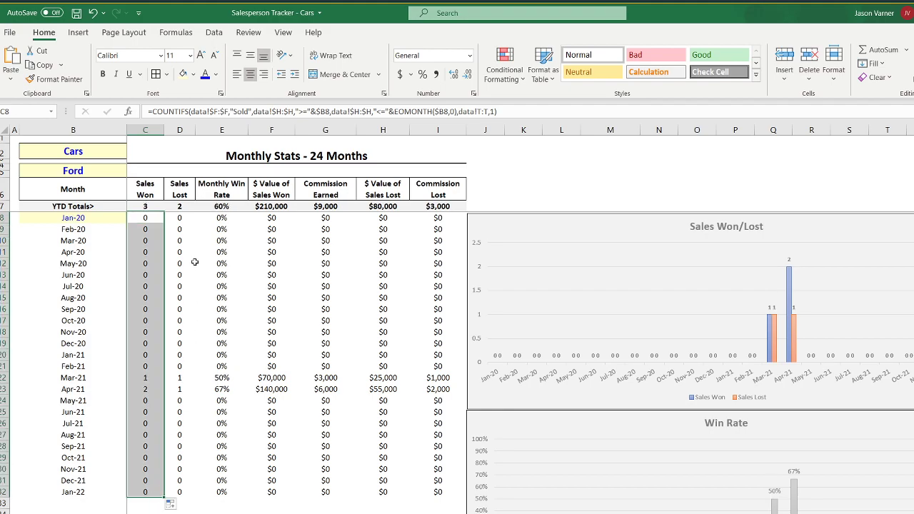
# Step: Replace the make criterion in the Jan-20 Sales Lost formula (D8) with data!T:T,1
pyautogui.click(184, 217)
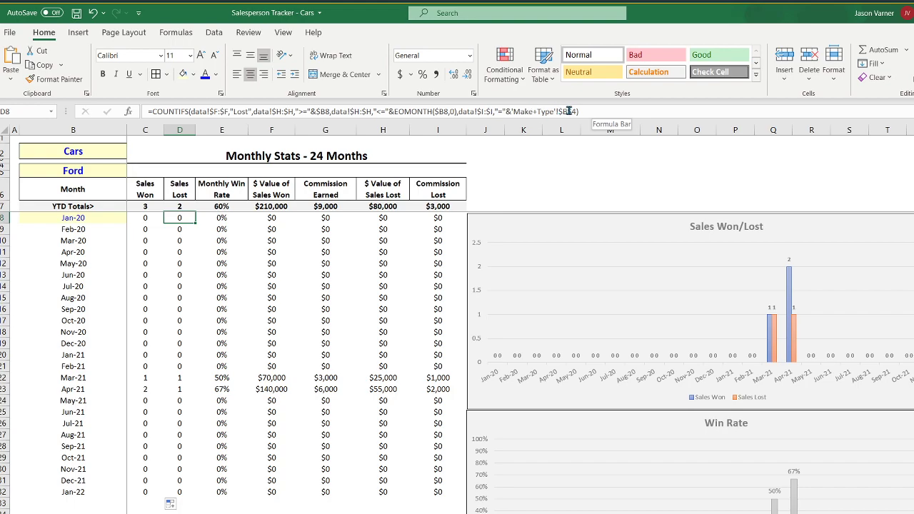
pyautogui.moveTo(458, 112); pyautogui.dragTo(684, 123)
pyautogui.write('data!T:T,1')
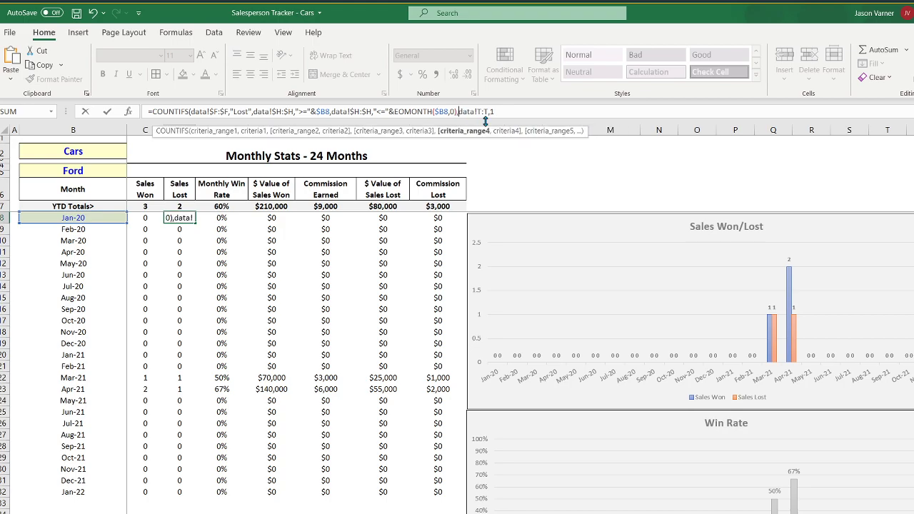
pyautogui.press('Return')
pyautogui.press('Return')
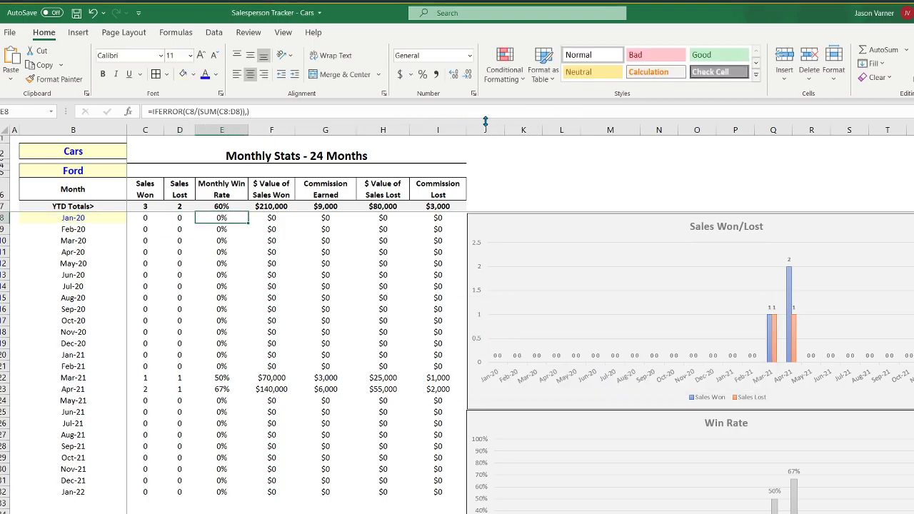
# Step: Replace the make criterion in the Jan-20 $ Value of Sales Won formula (F8) with data!T:T,1
pyautogui.click(275, 218)
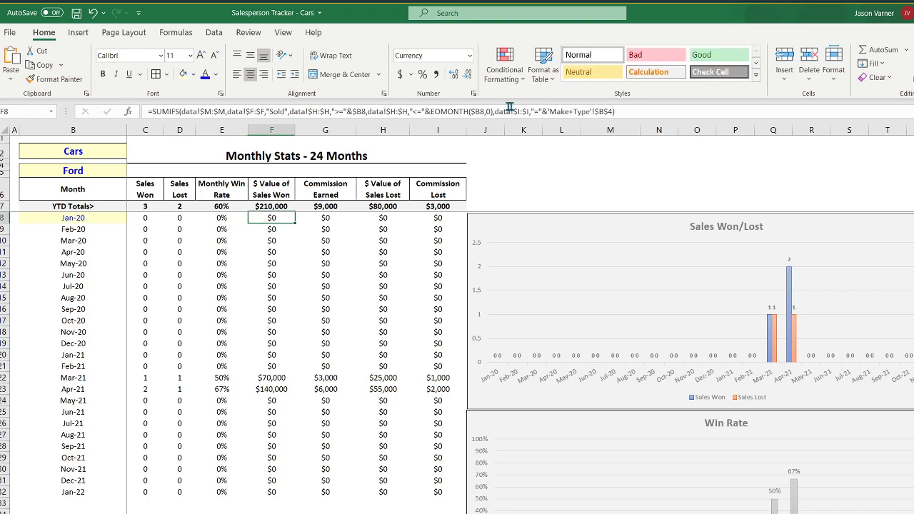
pyautogui.moveTo(495, 112); pyautogui.dragTo(668, 108)
pyautogui.write(',data!T:T,1')
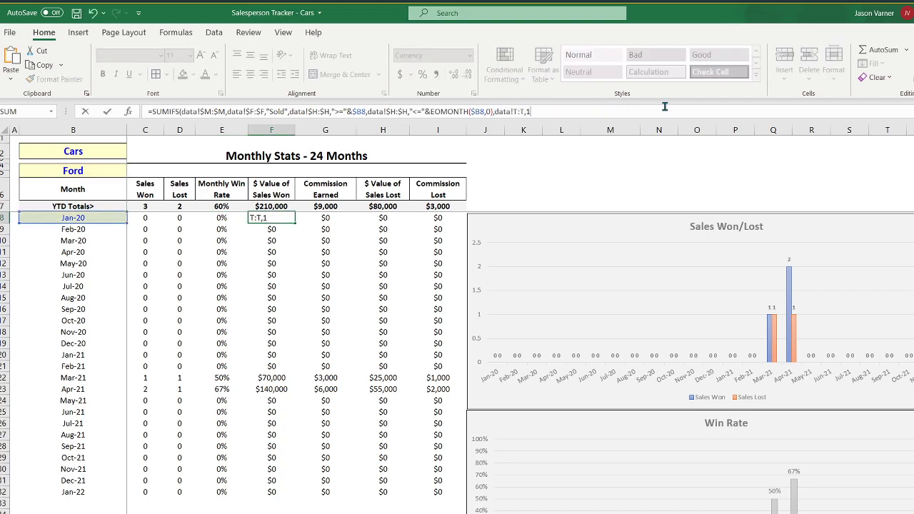
pyautogui.press('Return')
pyautogui.press('Return')
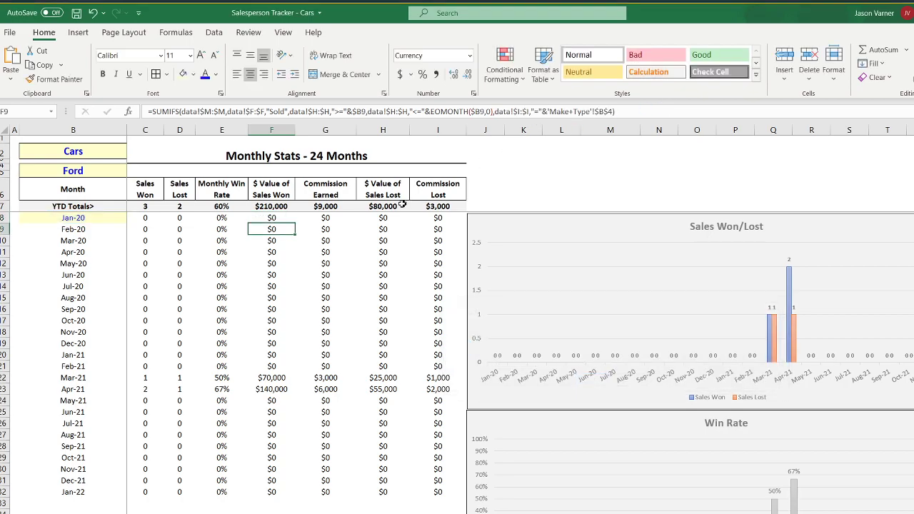
# Step: Replace the make criterion in the Jan-20 Commission Earned formula (G8) with data!T:T,1
pyautogui.click(326, 217)
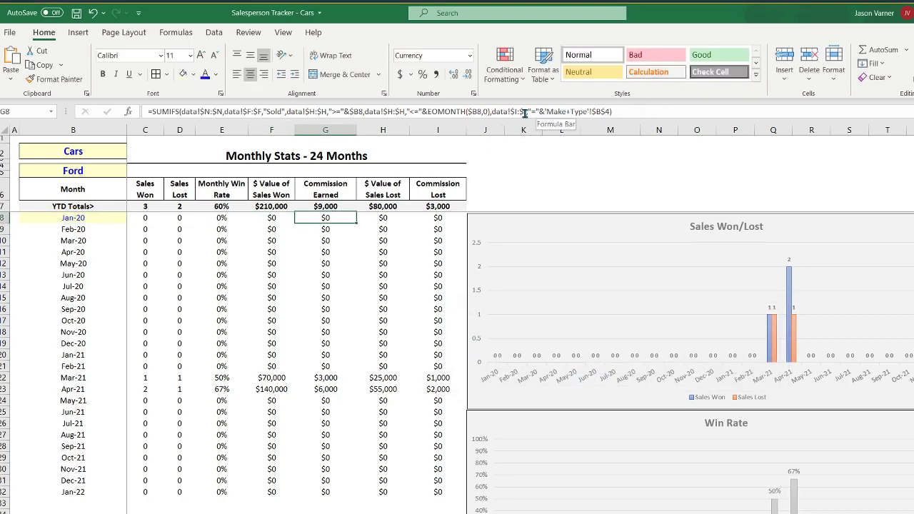
pyautogui.moveTo(493, 112); pyautogui.dragTo(764, 115)
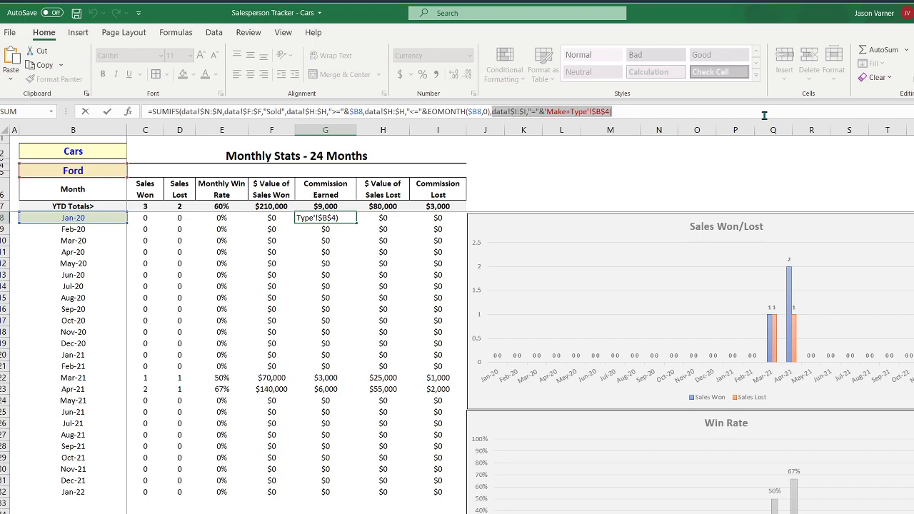
pyautogui.write('data!T:T,1')
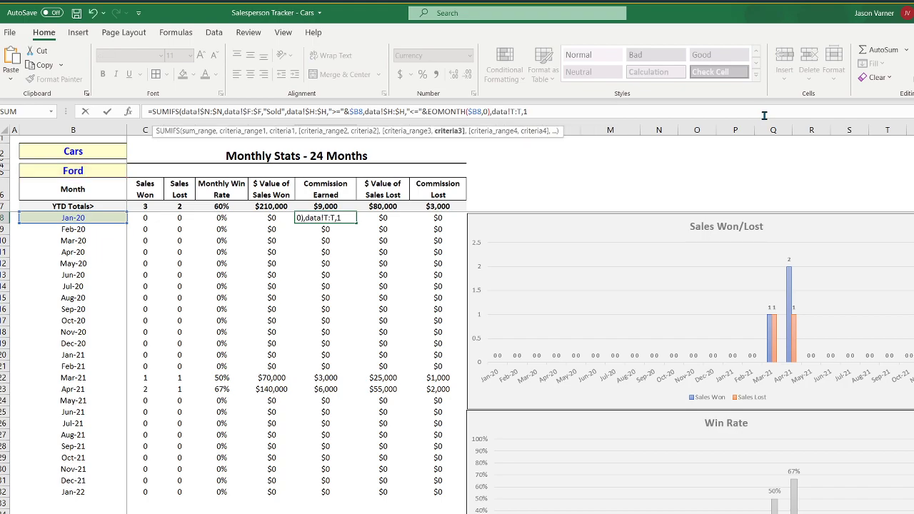
pyautogui.press('Return')
pyautogui.press('Return')
# Step: Replace the make criterion in the Jan-20 $ Value of Sales Lost formula (H8) with data!T:T,1
pyautogui.press('Up')
pyautogui.press('Right')
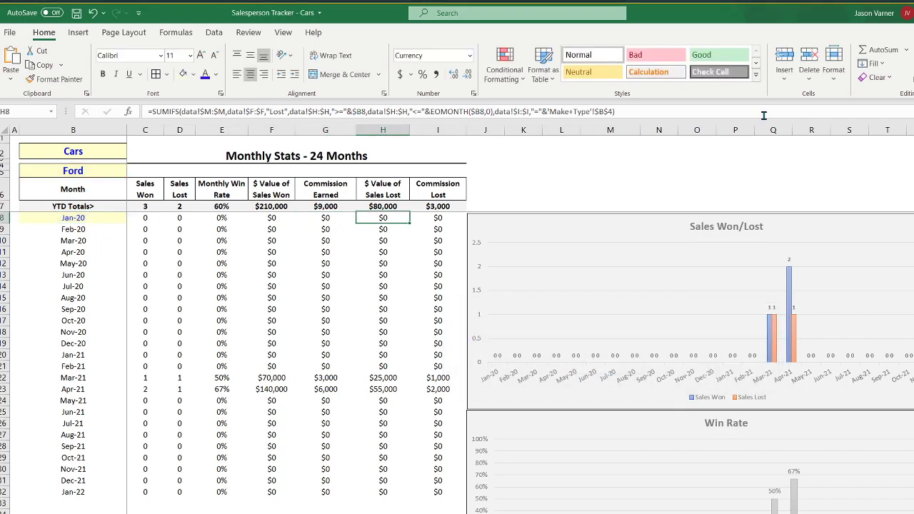
pyautogui.moveTo(493, 112); pyautogui.dragTo(761, 107)
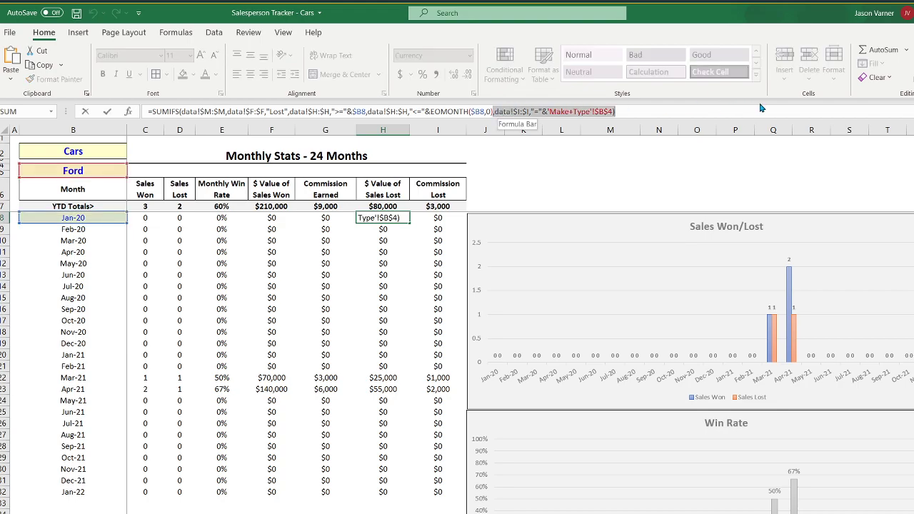
pyautogui.hotkey('ctrl', 'v')
pyautogui.press('Return')
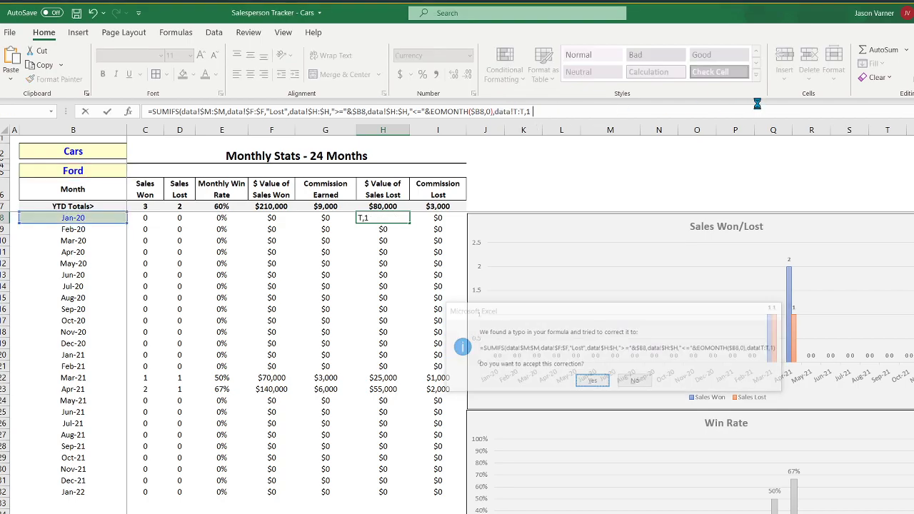
pyautogui.press('Return')
# Step: Replace the make criterion in the Jan-20 Commission Lost formula (I8) with data!T:T,1
pyautogui.press('Up')
pyautogui.press('Right')
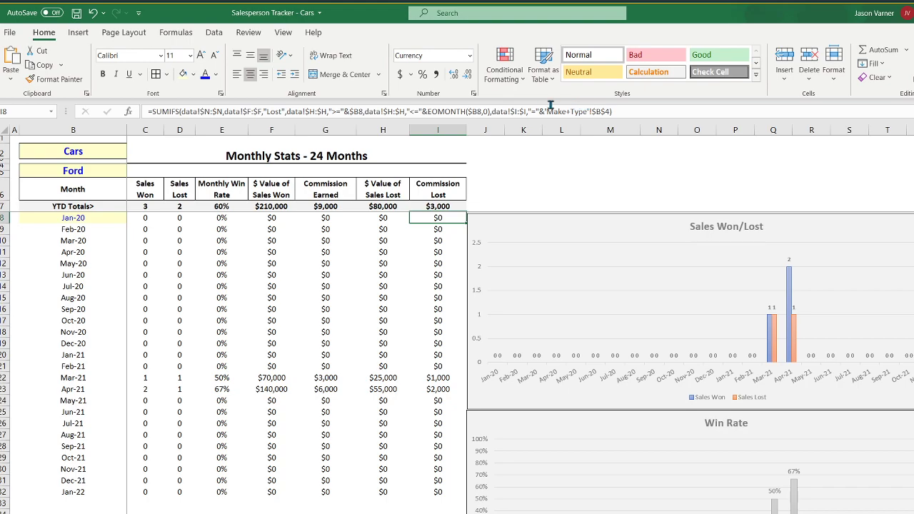
pyautogui.moveTo(491, 111); pyautogui.dragTo(673, 106)
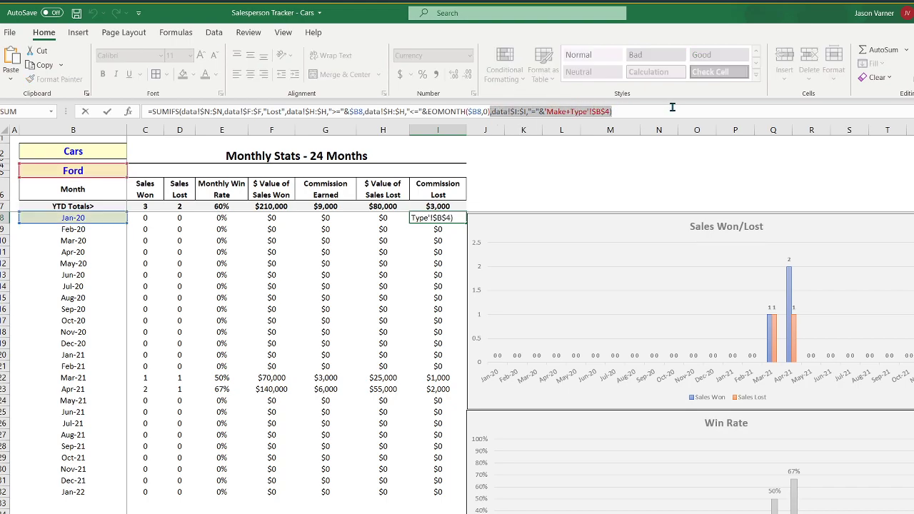
pyautogui.click(673, 107)
pyautogui.press('Return')
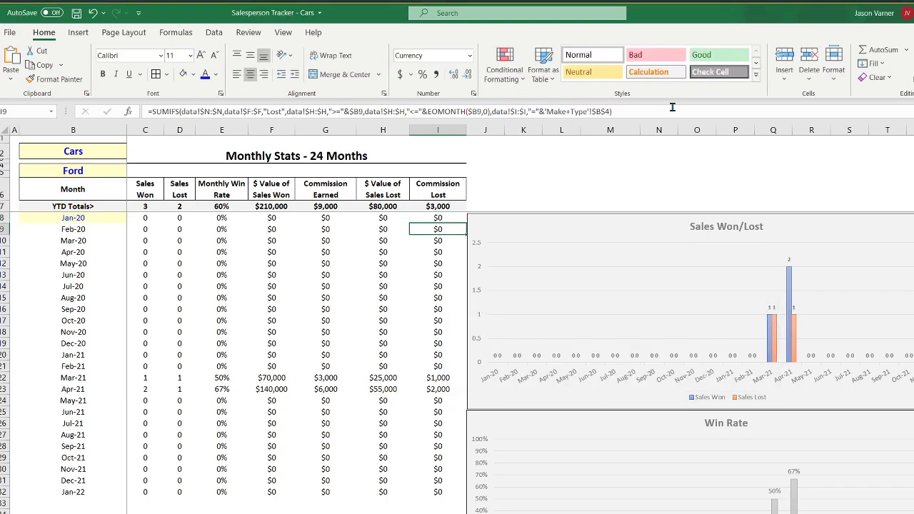
# Step: Fill the Jan-20 formulas in C8:I8 down through the Jan-22 row of the monthly stats table
pyautogui.moveTo(134, 222); pyautogui.dragTo(465, 222)
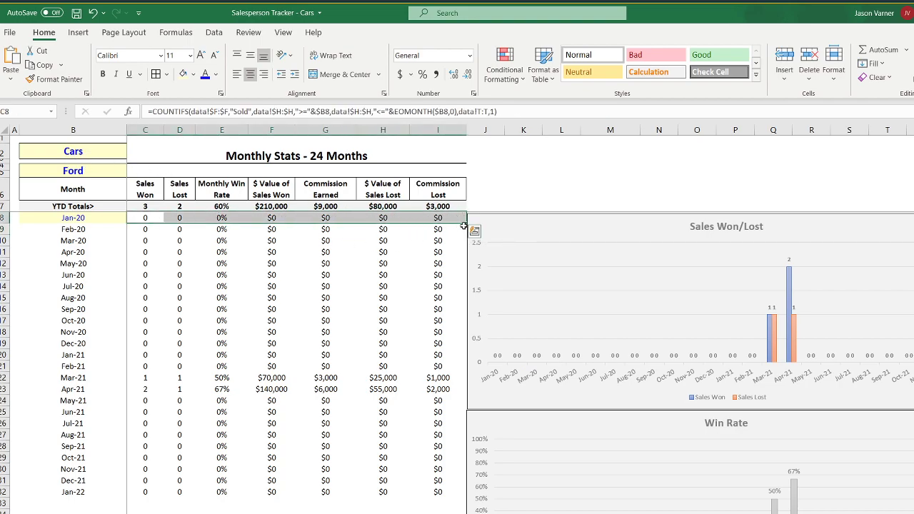
pyautogui.moveTo(450, 220); pyautogui.dragTo(151, 216)
pyautogui.moveTo(468, 224); pyautogui.dragTo(143, 218)
pyautogui.moveTo(464, 225); pyautogui.dragTo(452, 496)
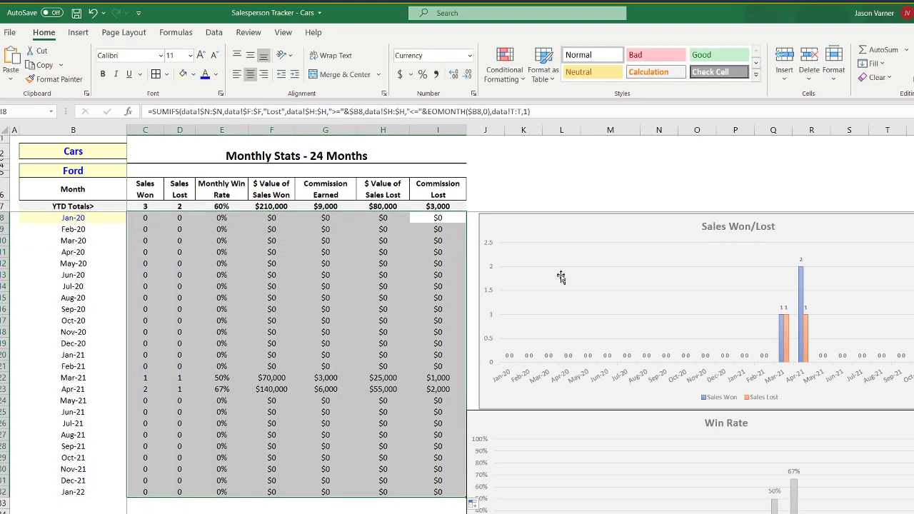
# Step: Realign the Sales Won/Lost chart flush with the right edge of the monthly stats table
pyautogui.click(529, 220)
pyautogui.moveTo(520, 222); pyautogui.dragTo(506, 221)
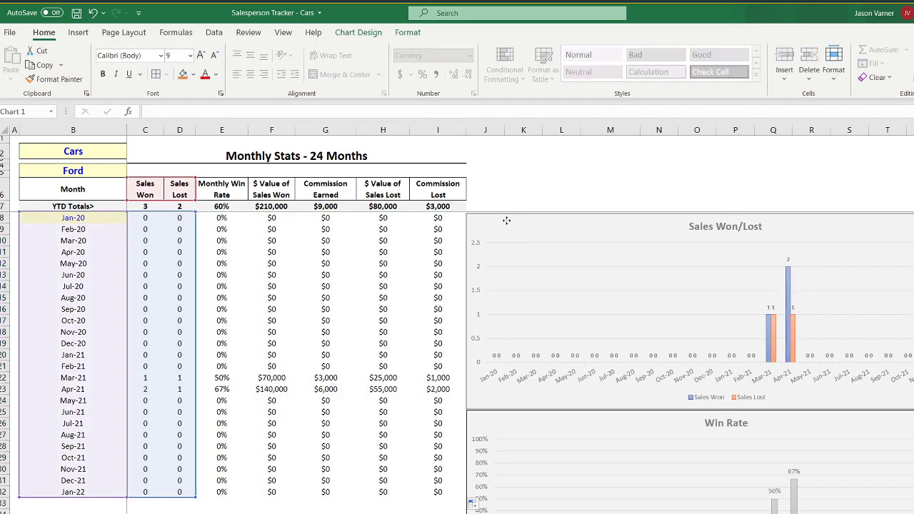
pyautogui.click(317, 302)
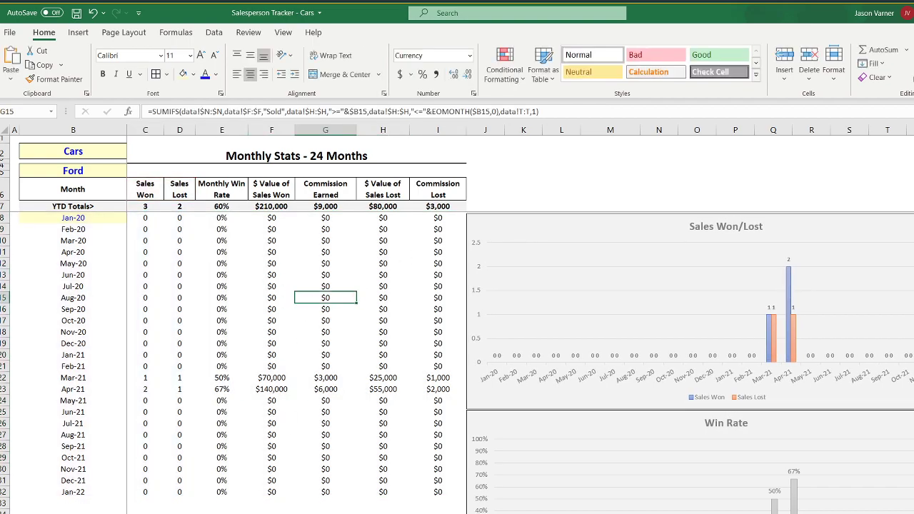
# Step: Test the updated stats by setting the type selector to Mid-Size Cars and the make selector to Test
pyautogui.click(103, 153)
pyautogui.click(132, 153)
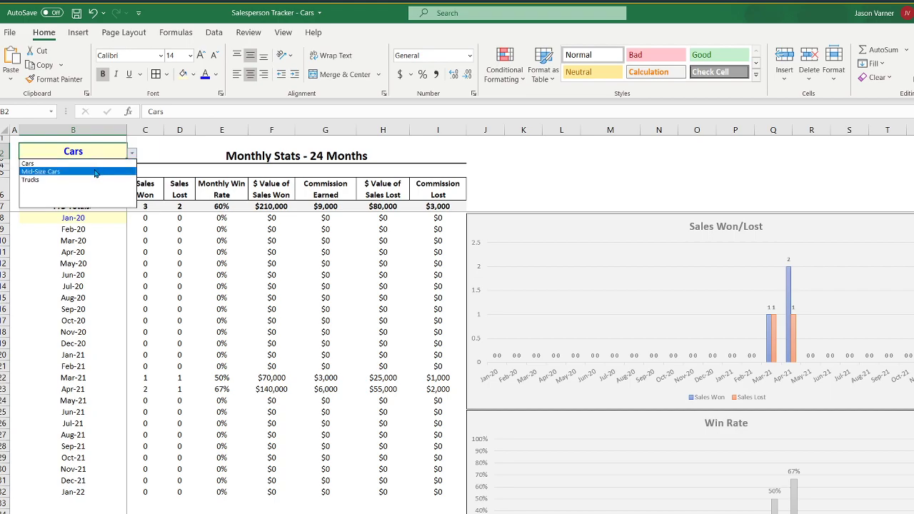
pyautogui.click(95, 172)
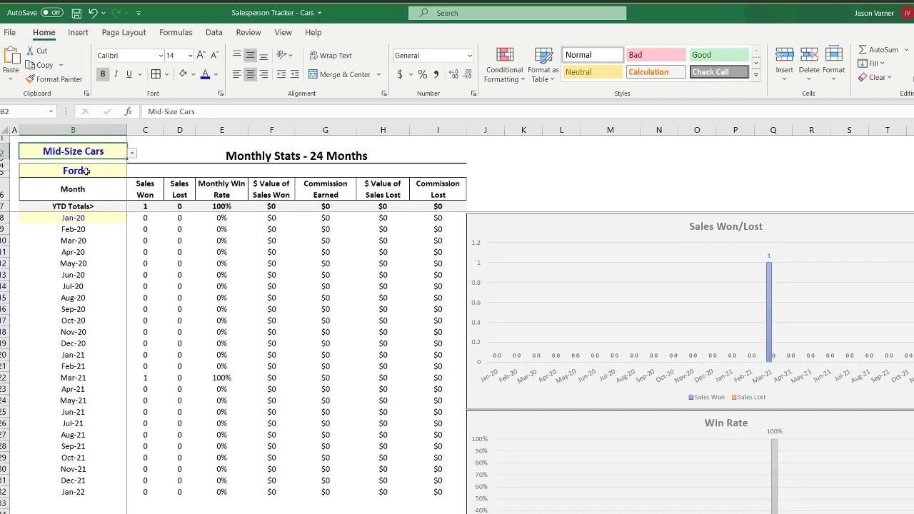
pyautogui.click(86, 171)
pyautogui.click(132, 168)
pyautogui.click(85, 186)
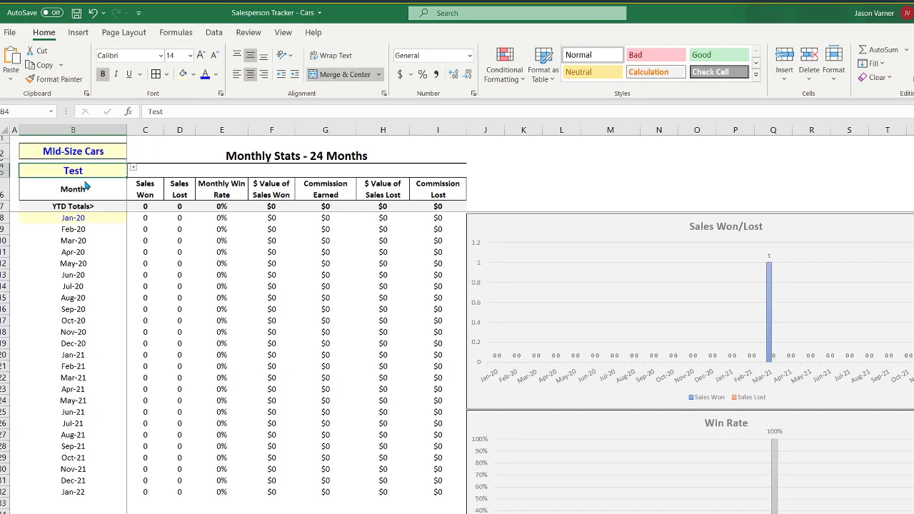
# Step: Set the Vehicle Type to Mid-Size Cars in every data sheet record, rows 2 through 22
pyautogui.hotkey('ctrl', 'pageup')
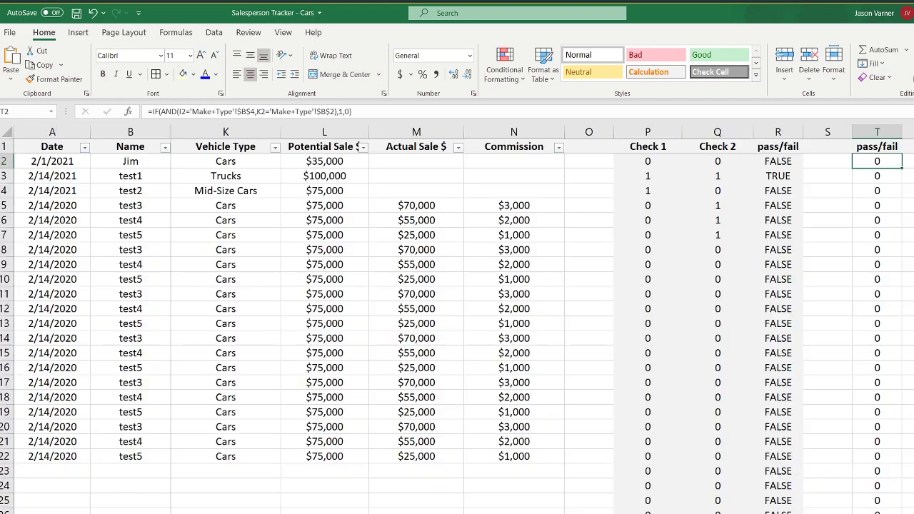
pyautogui.click(258, 191)
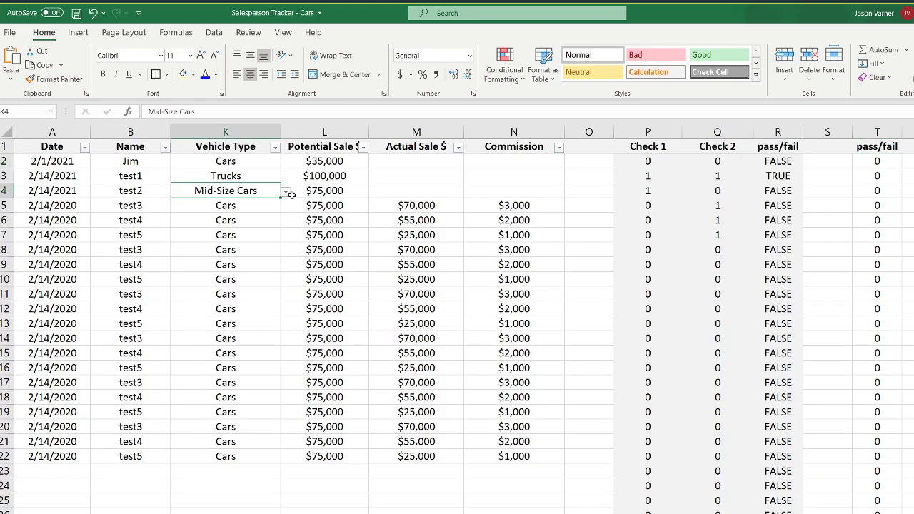
pyautogui.moveTo(280, 198); pyautogui.dragTo(265, 461)
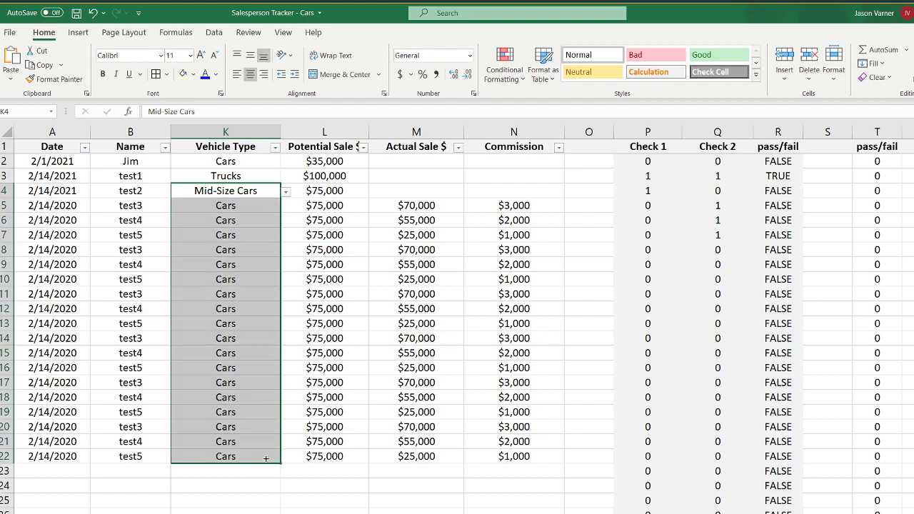
pyautogui.click(266, 400)
pyautogui.moveTo(283, 386); pyautogui.dragTo(254, 155)
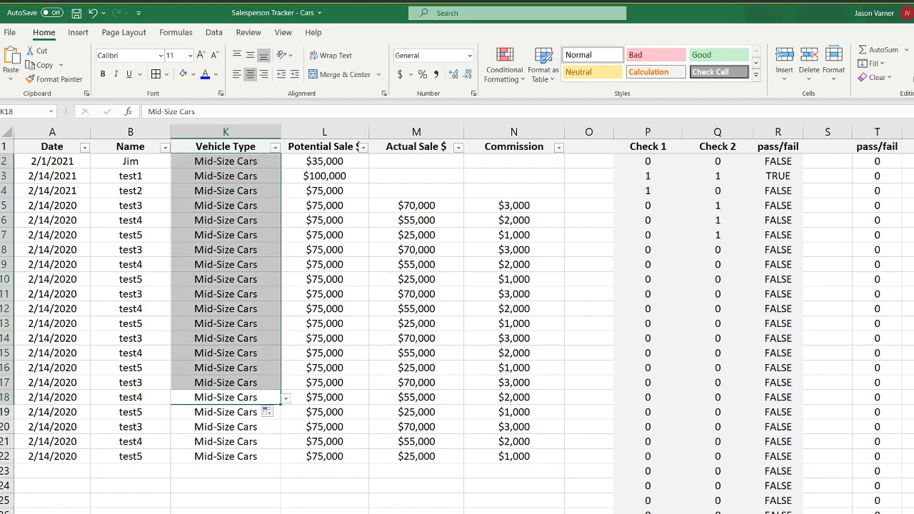
pyautogui.hotkey('ctrl', 'pagedown')
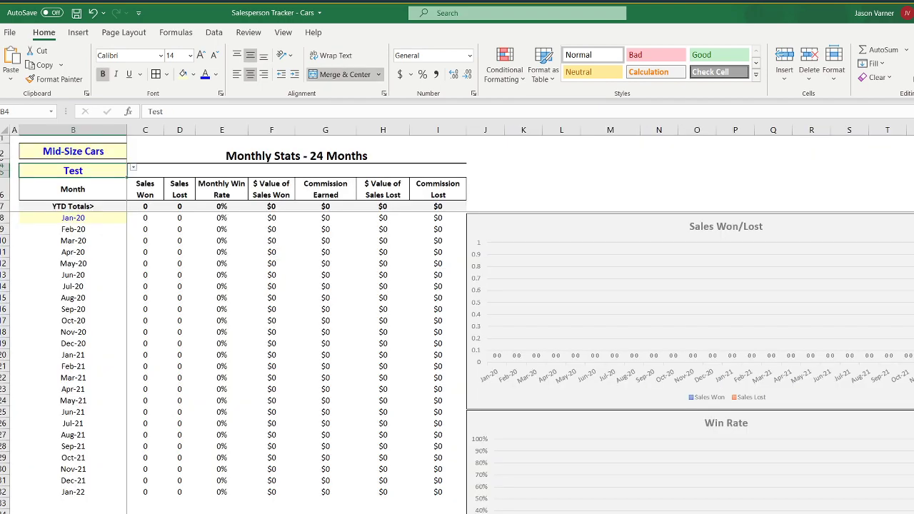
# Step: Set the Make to Test in I2 of the data sheet and fill it down through row 22
pyautogui.hotkey('ctrl', 'pageup')
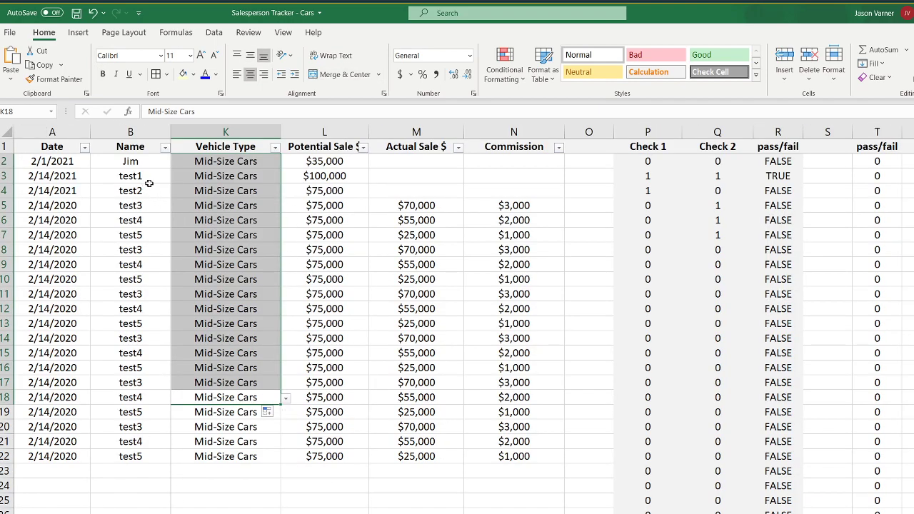
pyautogui.hscroll(-3, 457, 322)
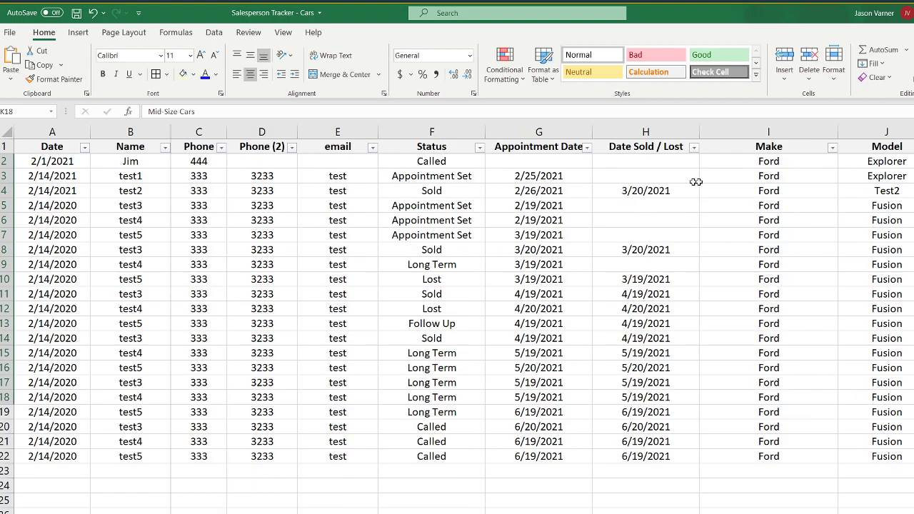
pyautogui.click(789, 161)
pyautogui.click(842, 161)
pyautogui.click(825, 162)
pyautogui.click(842, 163)
pyautogui.click(819, 185)
pyautogui.moveTo(838, 168); pyautogui.dragTo(837, 461)
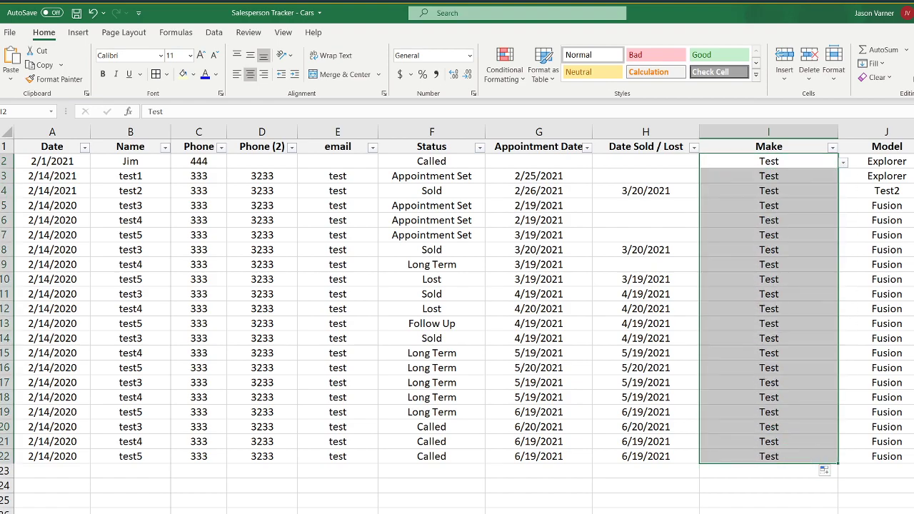
# Step: Compare the make and type monthly stats with the overall monthly stats sheet
pyautogui.hotkey('ctrl', 'pagedown')
pyautogui.click(209, 261)
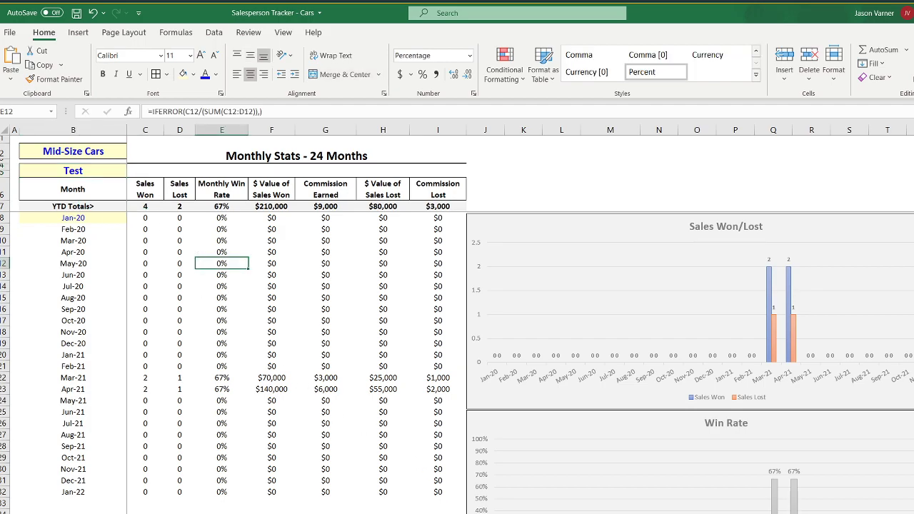
pyautogui.hotkey('ctrl', 'pagedown')
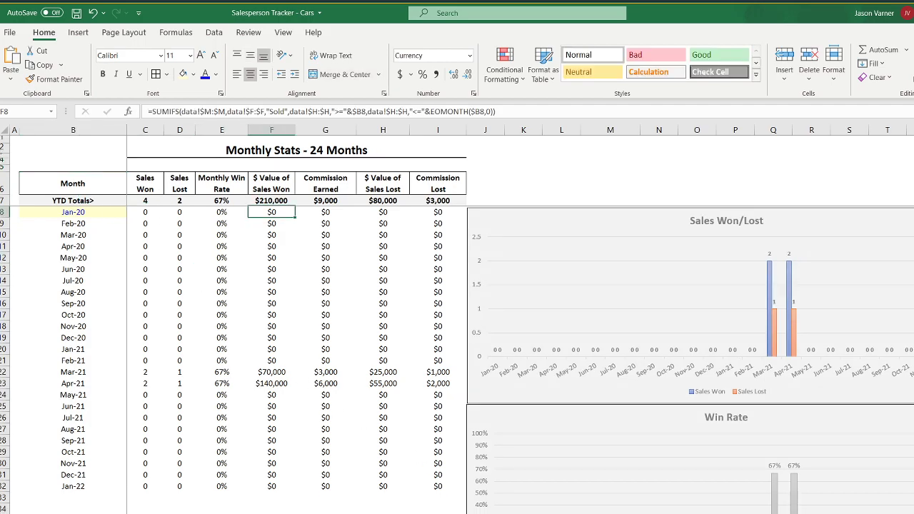
pyautogui.hotkey('ctrl', 'pageup')
# Step: Set the vehicle type selector above the monthly stats to Cars
pyautogui.click(106, 151)
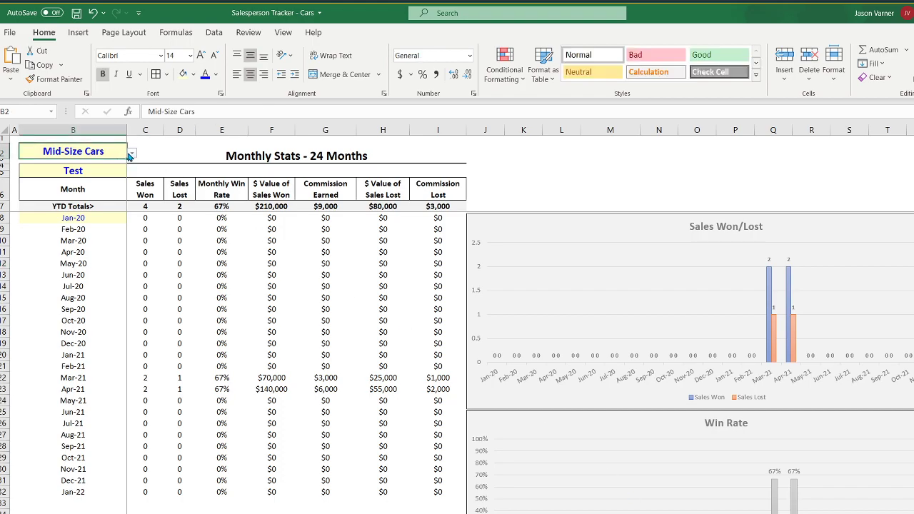
pyautogui.click(131, 154)
pyautogui.click(115, 163)
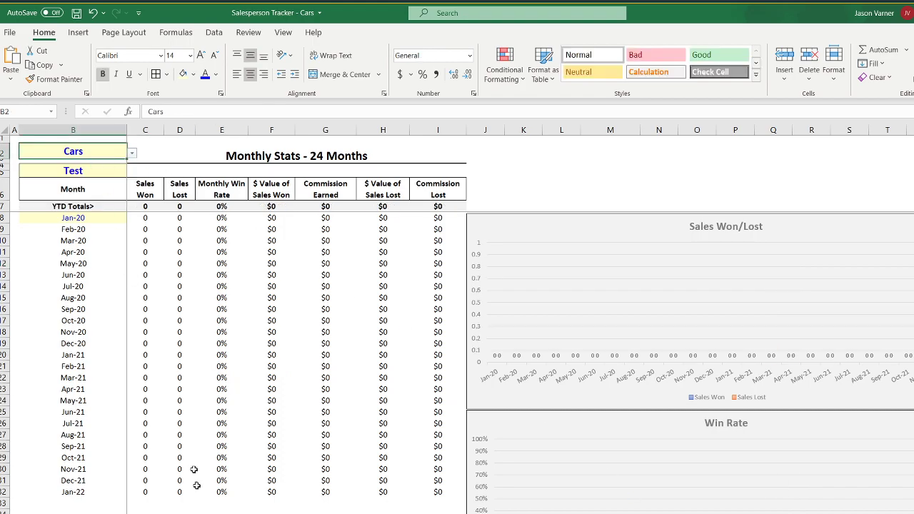
# Step: Set the Vehicle Type to Cars for the data sheet records in rows 2 through 12
pyautogui.hotkey('ctrl', 'pageup')
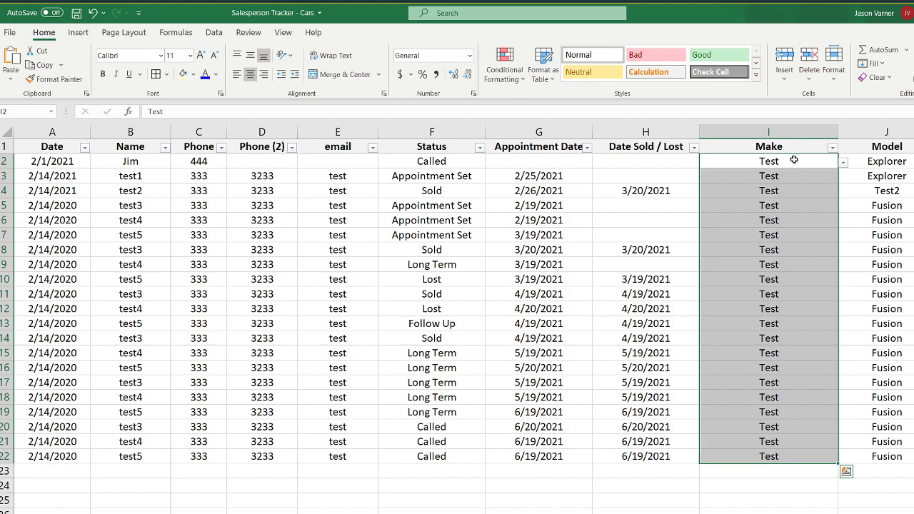
pyautogui.moveTo(913, 162); pyautogui.dragTo(730, 316)
pyautogui.click(736, 163)
pyautogui.click(628, 176)
pyautogui.click(664, 249)
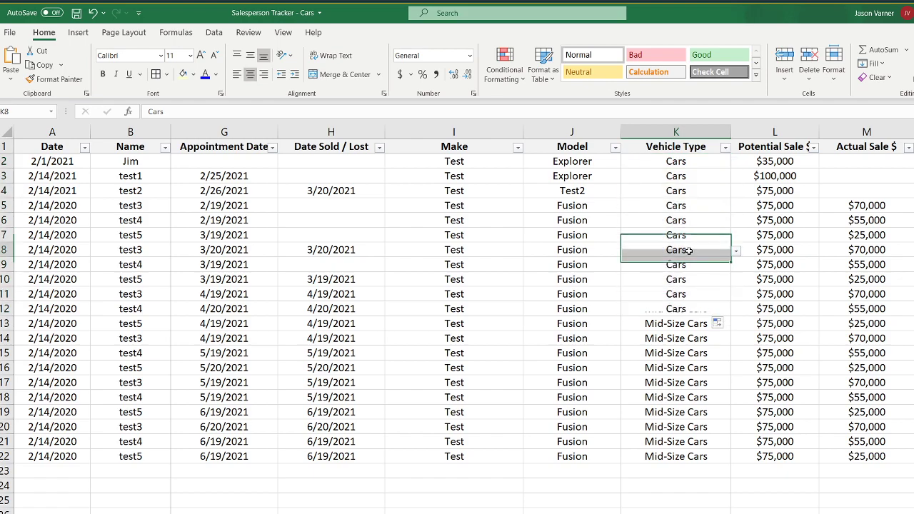
# Step: Review the Vehicle Types list on the validation sheet and the blank cells beneath it
pyautogui.hotkey('ctrl', 'pagedown')
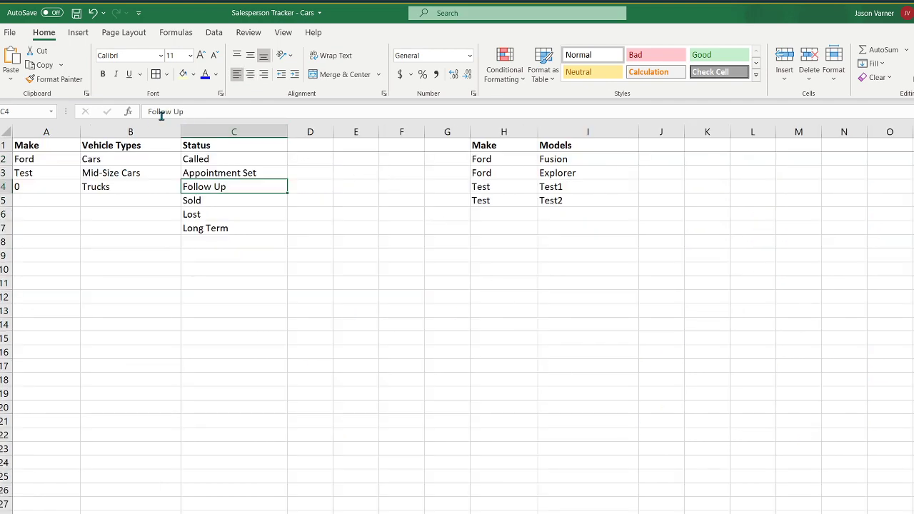
pyautogui.moveTo(100, 163); pyautogui.dragTo(90, 313)
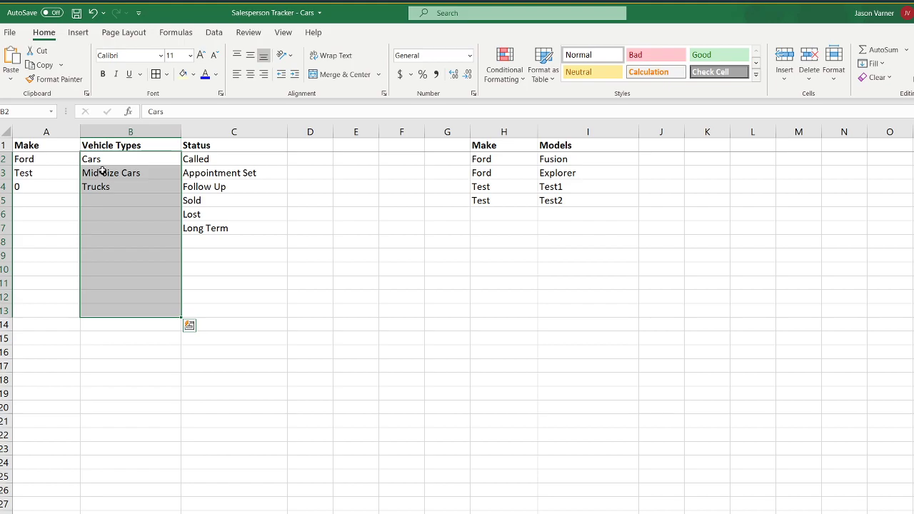
pyautogui.click(102, 162)
pyautogui.click(102, 174)
pyautogui.click(100, 188)
pyautogui.click(109, 298)
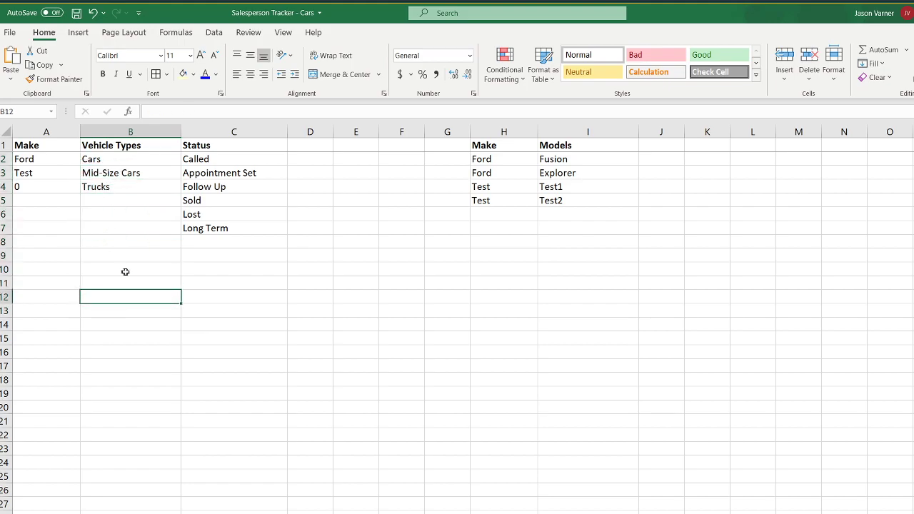
# Step: Examine the UNIQUE formula behind the validation sheet's Make list and the Make and Models source columns
pyautogui.click(23, 160)
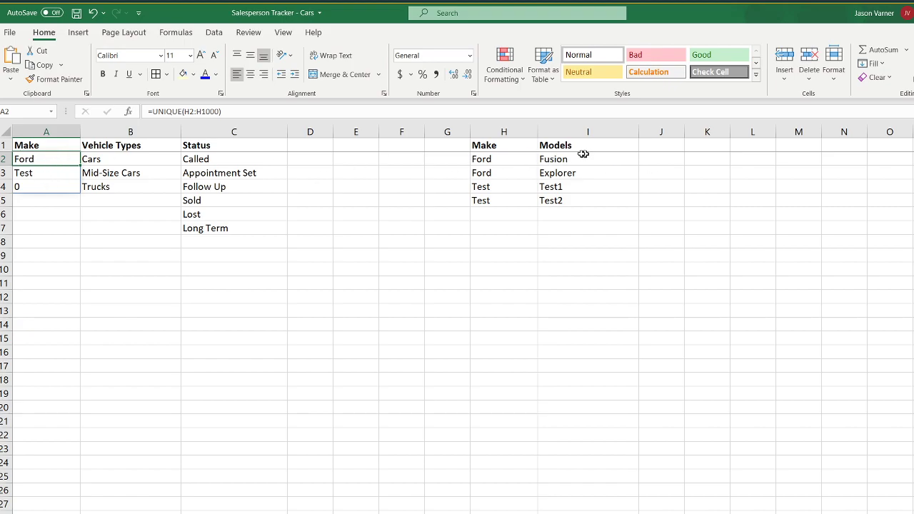
pyautogui.click(503, 159)
pyautogui.click(39, 159)
pyautogui.click(497, 160)
pyautogui.click(543, 159)
pyautogui.click(506, 159)
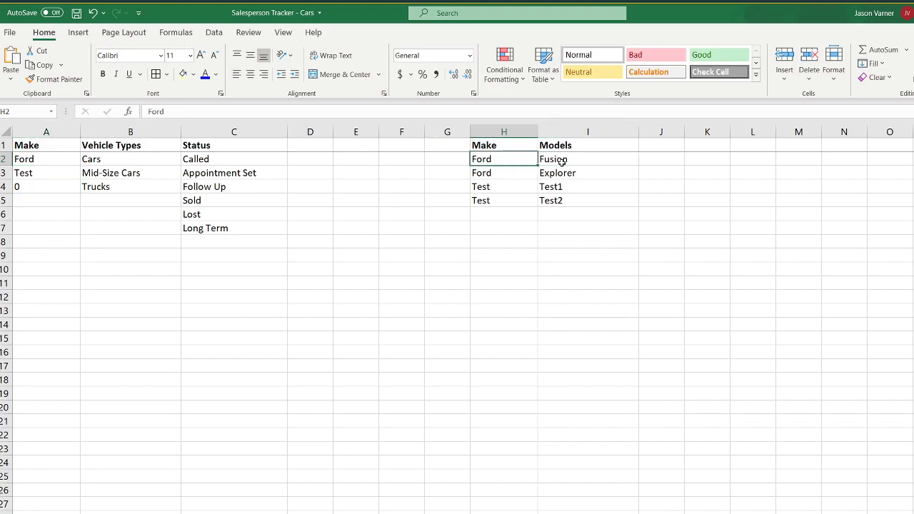
pyautogui.moveTo(509, 162); pyautogui.dragTo(590, 298)
pyautogui.moveTo(510, 159); pyautogui.dragTo(513, 270)
pyautogui.moveTo(583, 165); pyautogui.dragTo(578, 270)
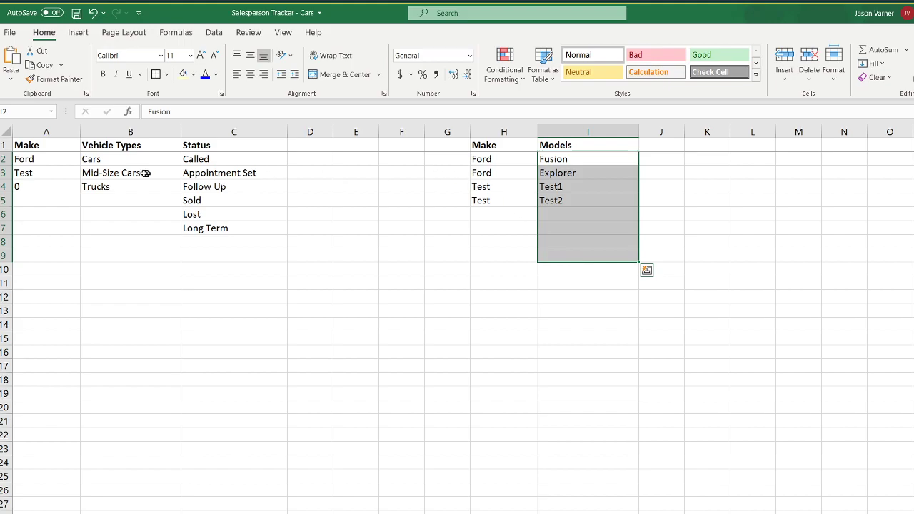
pyautogui.click(22, 161)
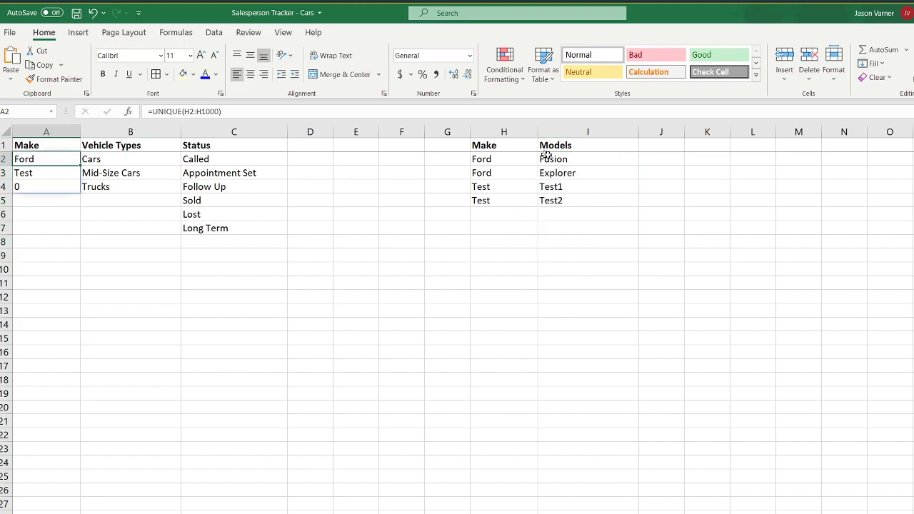
pyautogui.click(569, 163)
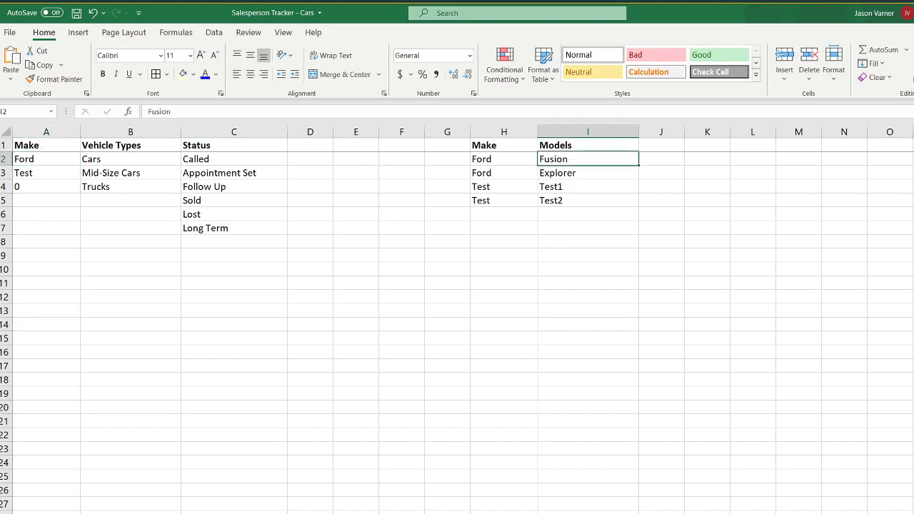
# Step: Inspect the data validation list source of the first Model cell (J2) on the data sheet, leaving the settings unaltered
pyautogui.click(46, 513)
pyautogui.click(46, 513)
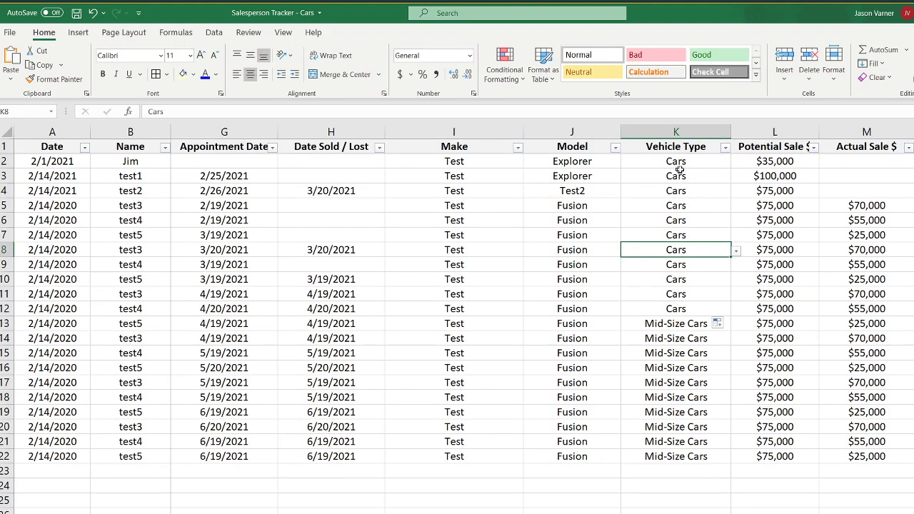
pyautogui.click(593, 163)
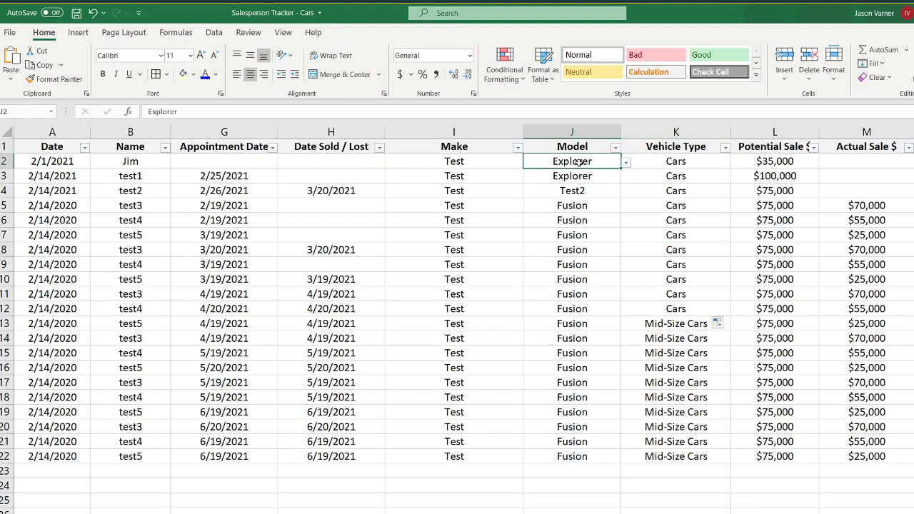
pyautogui.click(214, 33)
pyautogui.click(694, 80)
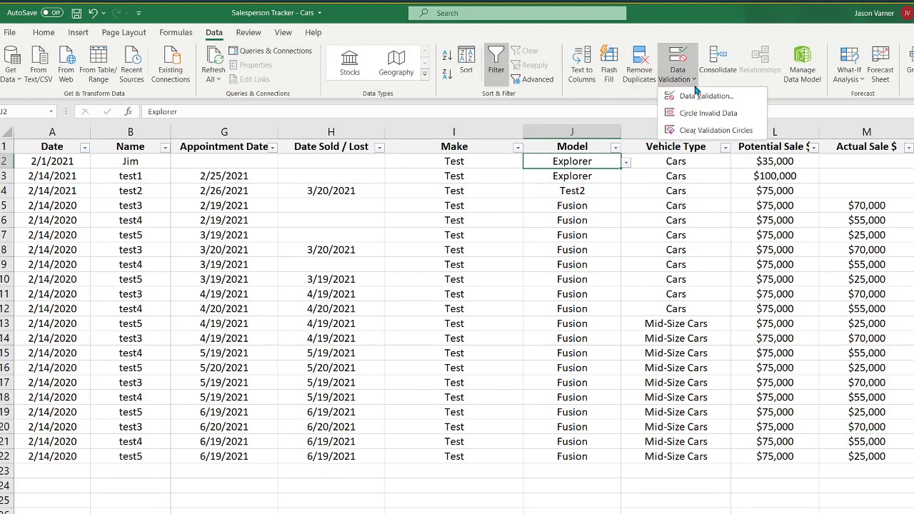
pyautogui.click(703, 96)
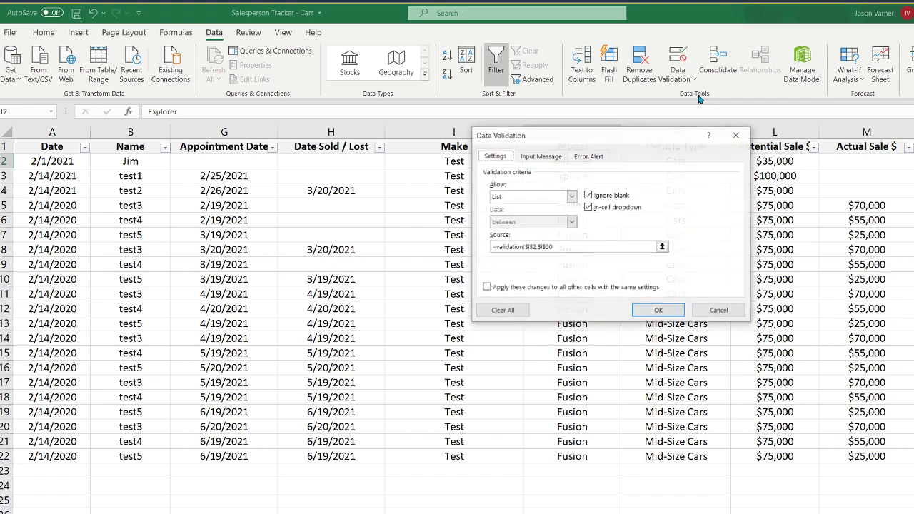
pyautogui.click(718, 311)
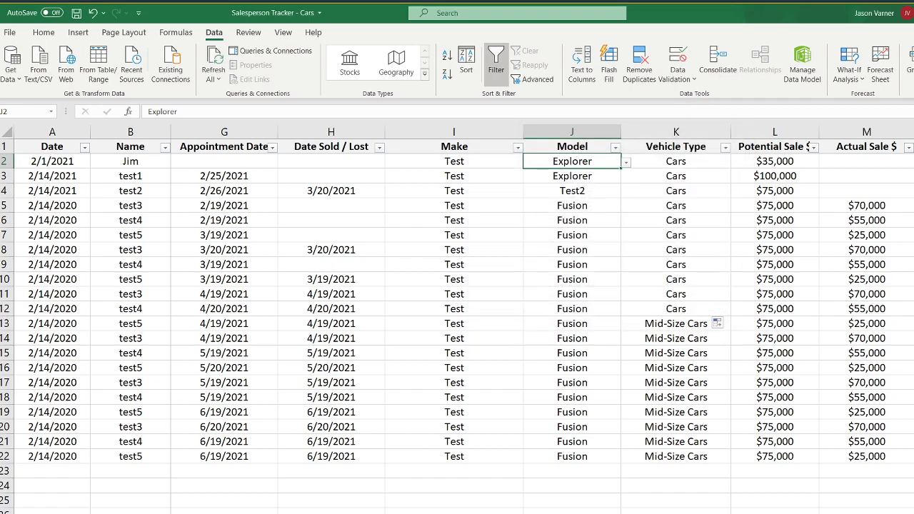
# Step: Review the validation sheet's Models entries, the Make list formula, and the Make source column
pyautogui.hotkey('ctrl', 'pagedown')
pyautogui.hotkey('ctrl', 'pagedown')
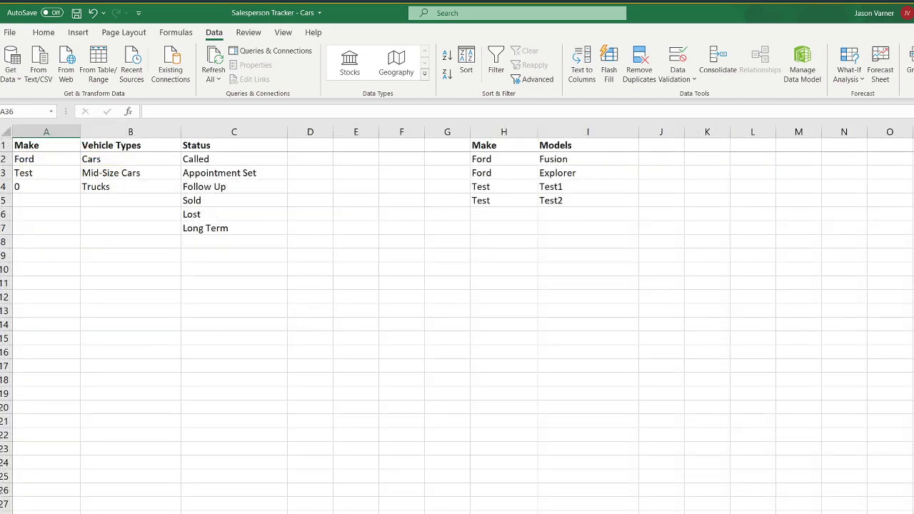
pyautogui.click(585, 162)
pyautogui.press('Down')
pyautogui.press('Down')
pyautogui.press('Down')
pyautogui.press('Down')
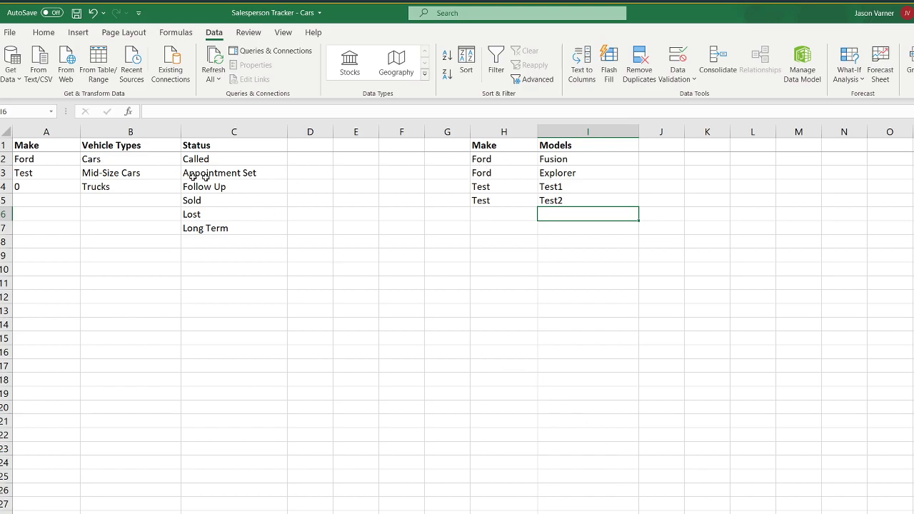
pyautogui.click(33, 158)
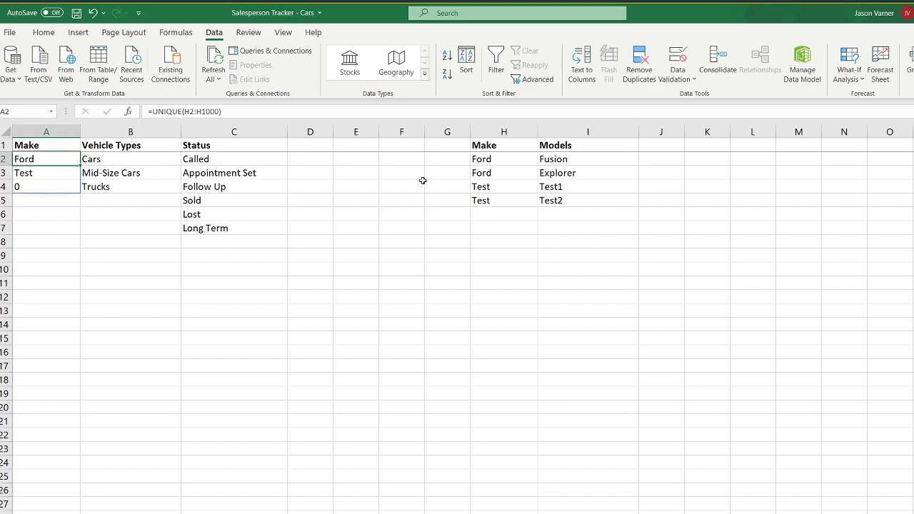
pyautogui.moveTo(509, 155); pyautogui.dragTo(503, 214)
pyautogui.click(498, 160)
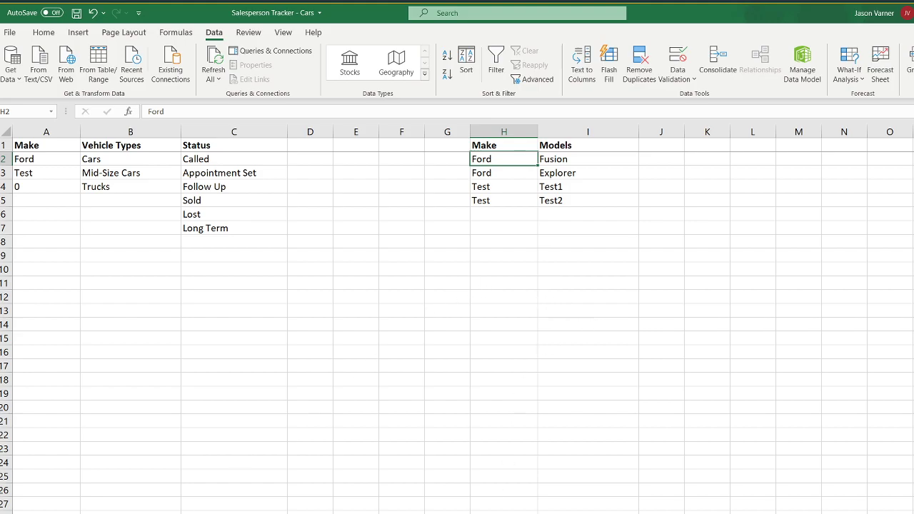
# Step: Test the make and type stats by setting the type selector to Mid-Size Cars and the make selector to Ford
pyautogui.click(136, 513)
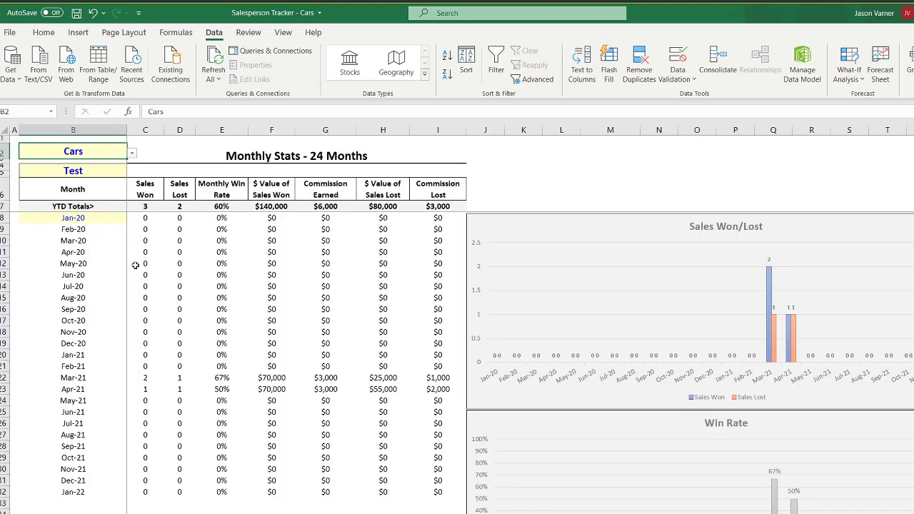
pyautogui.click(132, 154)
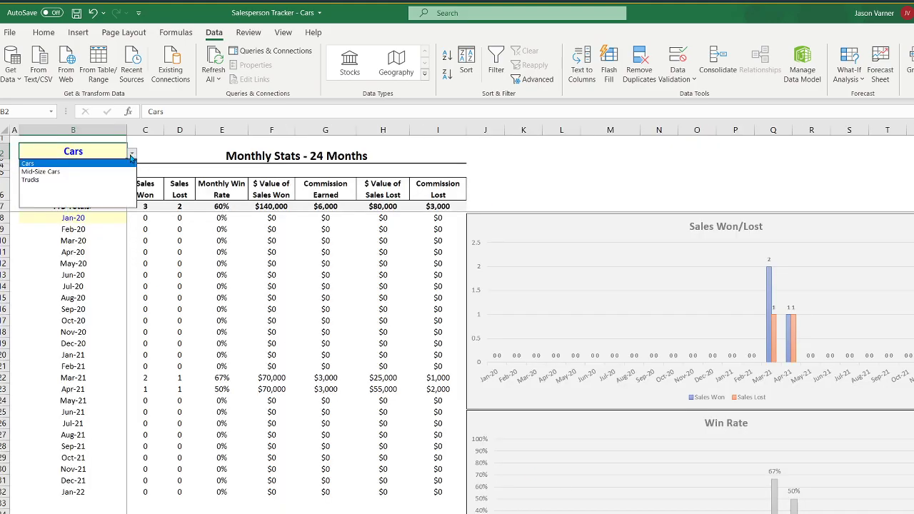
pyautogui.click(86, 169)
pyautogui.click(109, 169)
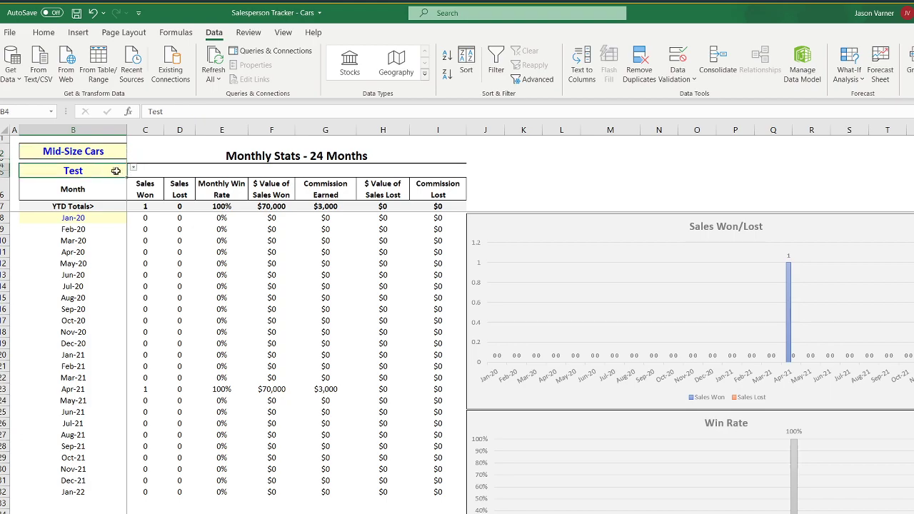
pyautogui.click(133, 168)
pyautogui.click(111, 179)
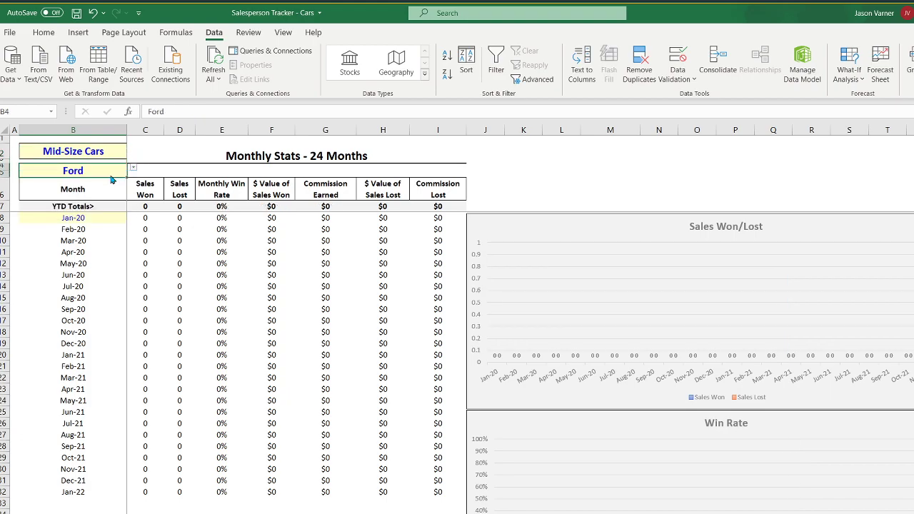
# Step: On the data sheet, set the Make in I13 to Ford and fill it down through row 22
pyautogui.hotkey('ctrl', 'pageup')
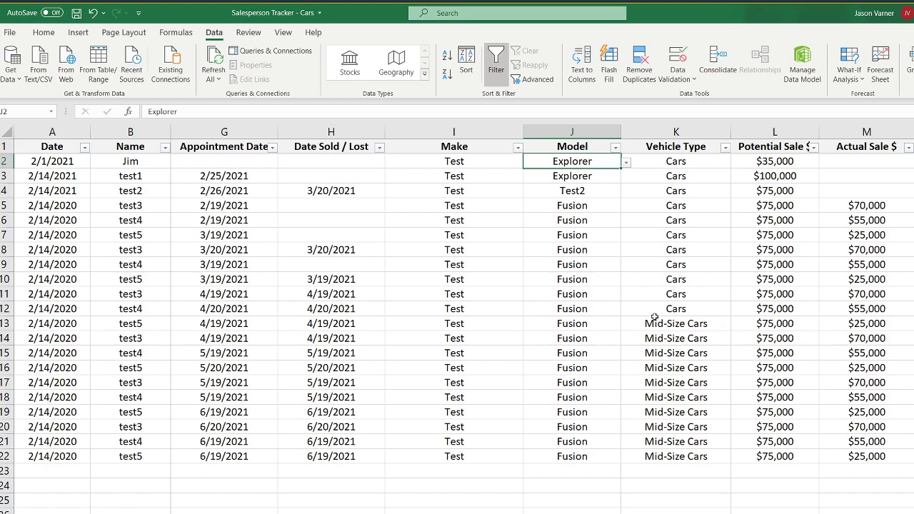
pyautogui.click(498, 324)
pyautogui.click(529, 325)
pyautogui.click(528, 335)
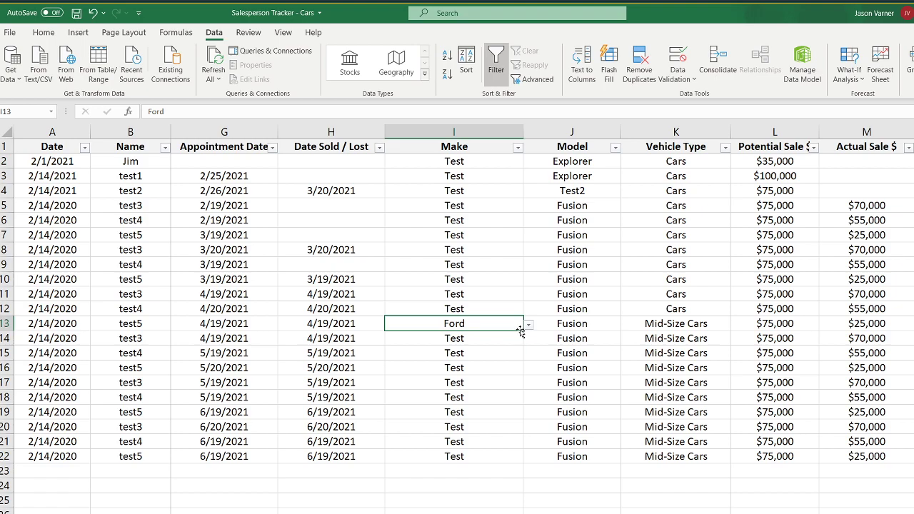
pyautogui.moveTo(523, 330); pyautogui.dragTo(525, 461)
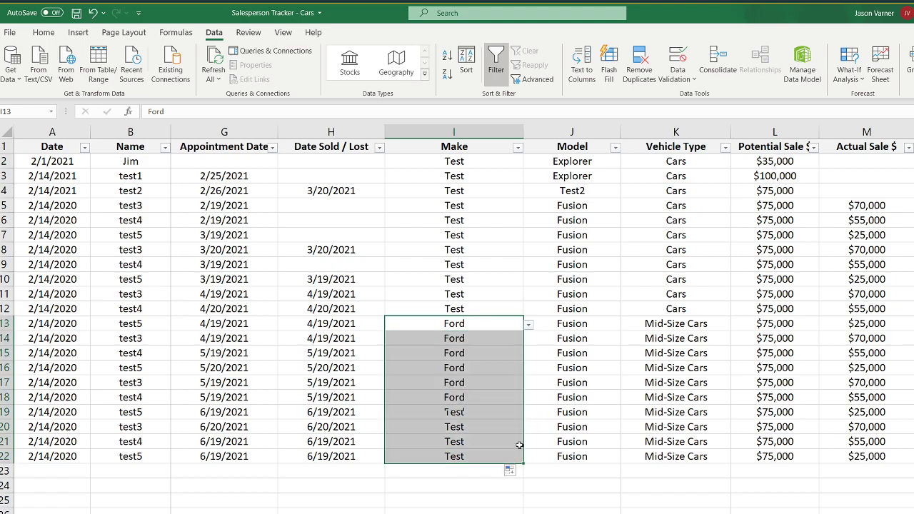
# Step: Check the monthly stats sheet for the Mid-Size Cars and Ford selection, inspecting the Sales Won entry for Apr-21
pyautogui.click(572, 513)
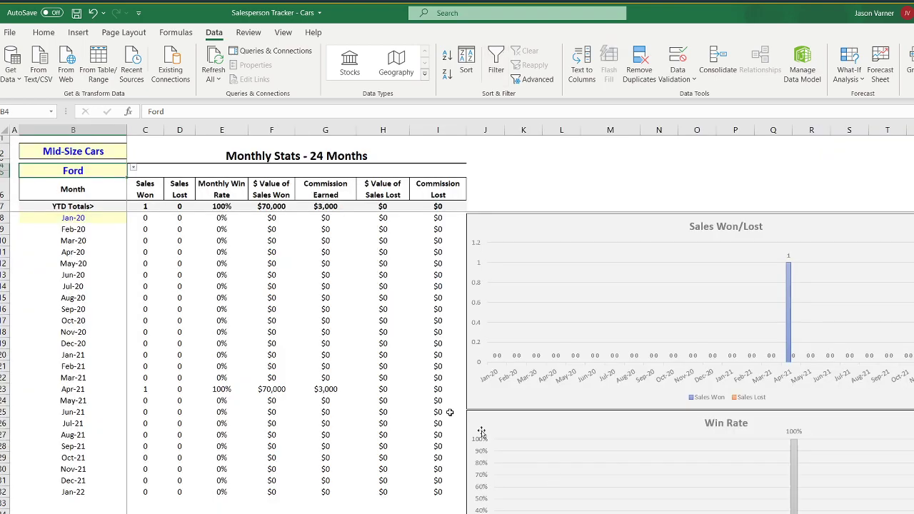
pyautogui.click(179, 322)
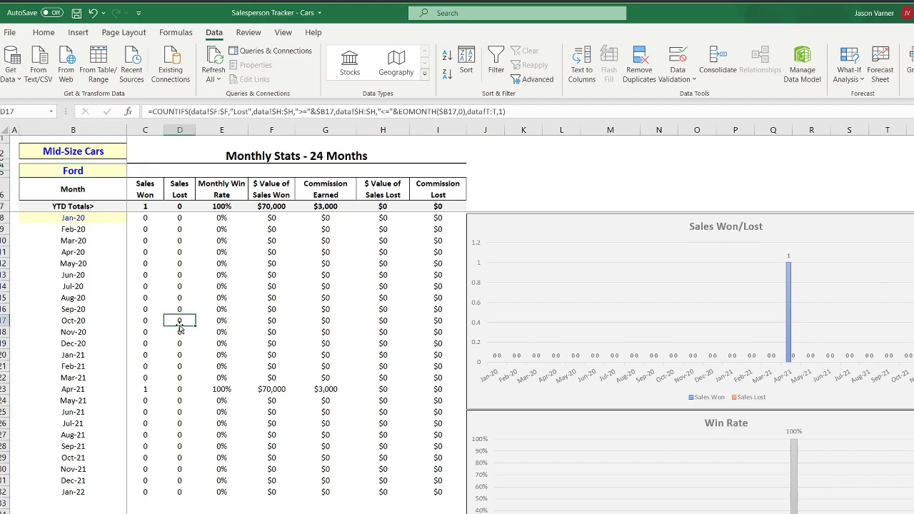
pyautogui.click(143, 390)
pyautogui.click(643, 513)
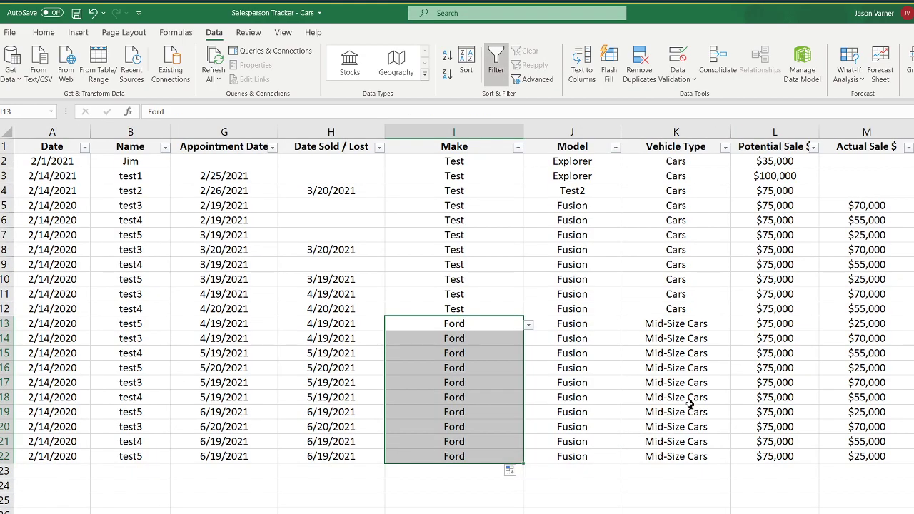
# Step: Examine the Status and Date Sold / Lost values of the Ford records in rows 13 to 22 of the data sheet
pyautogui.click(350, 277)
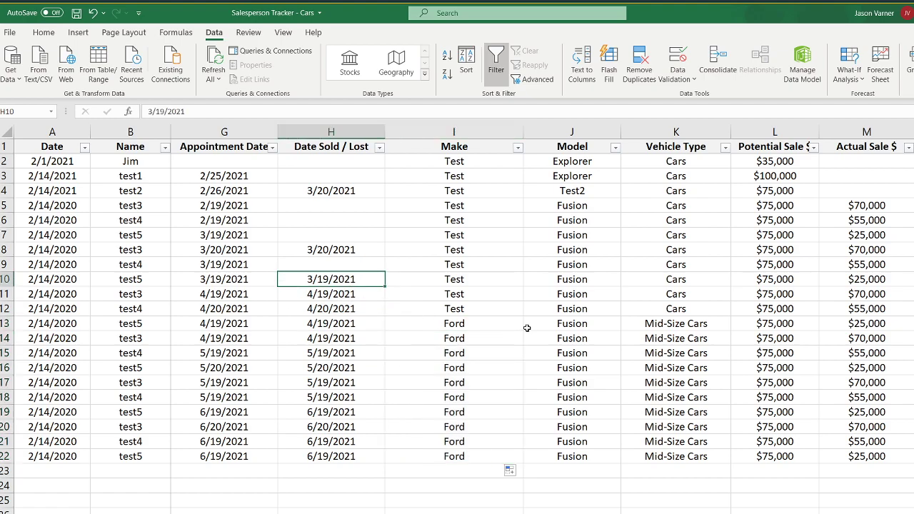
pyautogui.press('Down')
pyautogui.press('Down')
pyautogui.press('Down')
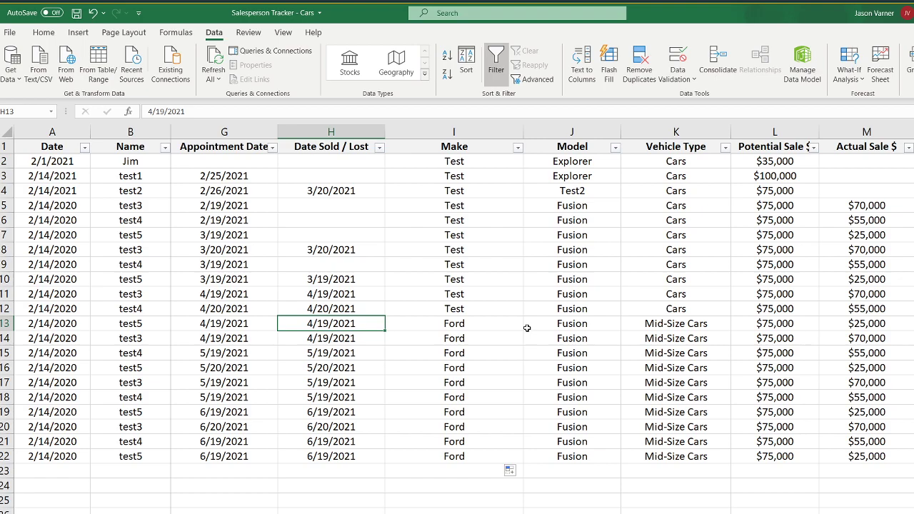
pyautogui.press('Left')
pyautogui.press('Left')
pyautogui.press('Left')
pyautogui.press('Left')
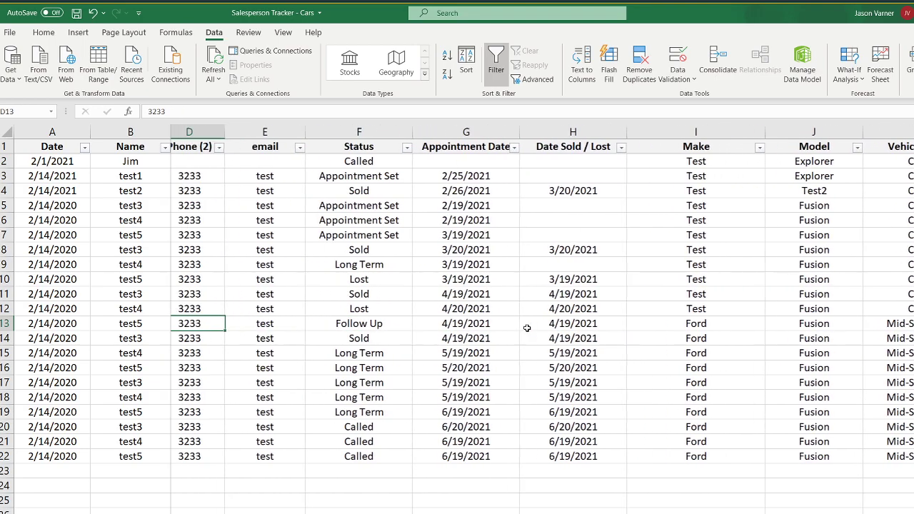
pyautogui.press('Right')
pyautogui.press('Right')
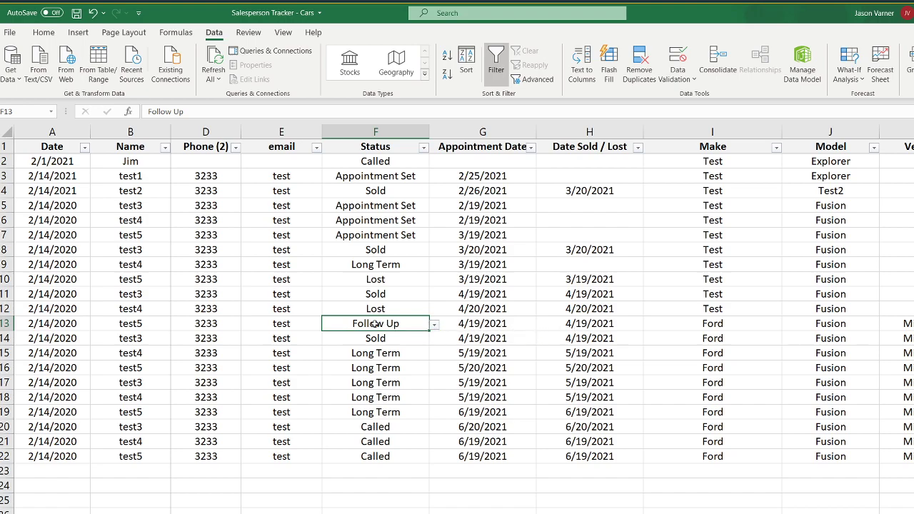
pyautogui.moveTo(377, 323); pyautogui.dragTo(831, 453)
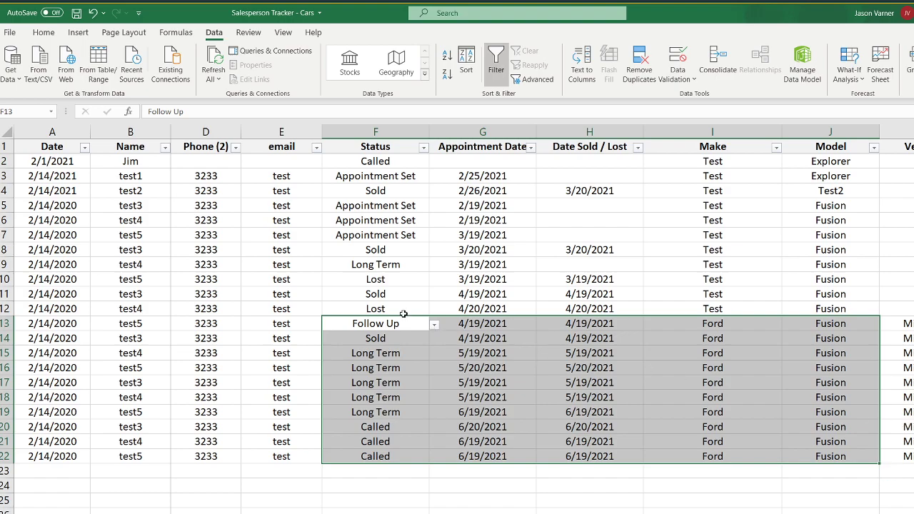
pyautogui.click(387, 339)
pyautogui.moveTo(388, 324); pyautogui.dragTo(379, 457)
pyautogui.click(381, 368)
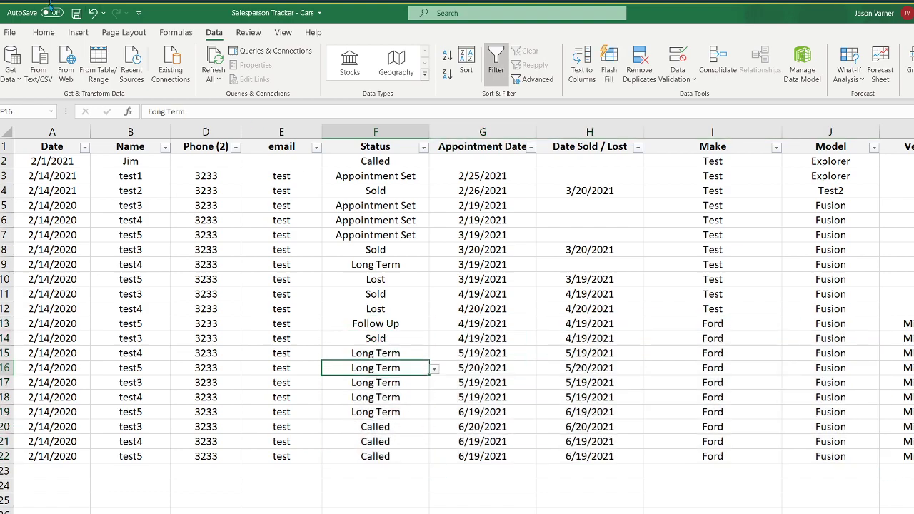
# Step: Set the Status of the Ford record in row 16 to Lost and check its Date Sold / Lost entry
pyautogui.click(44, 32)
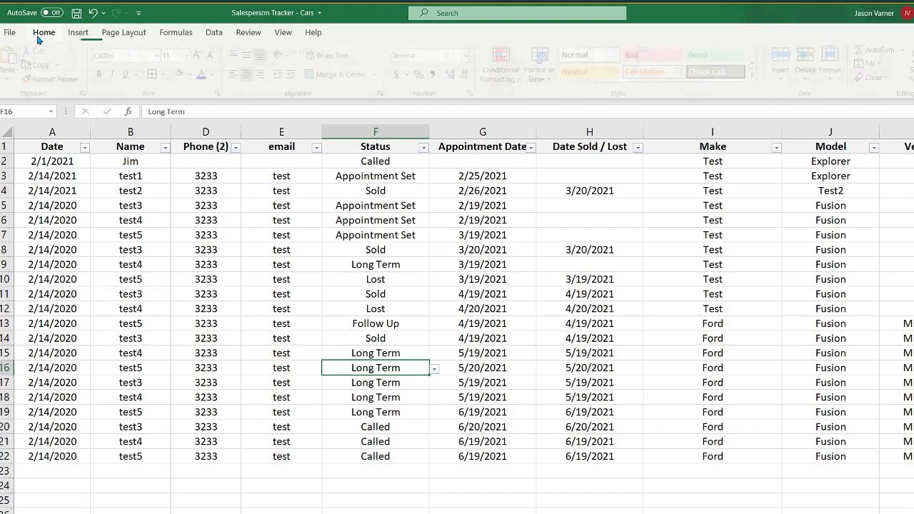
pyautogui.click(434, 368)
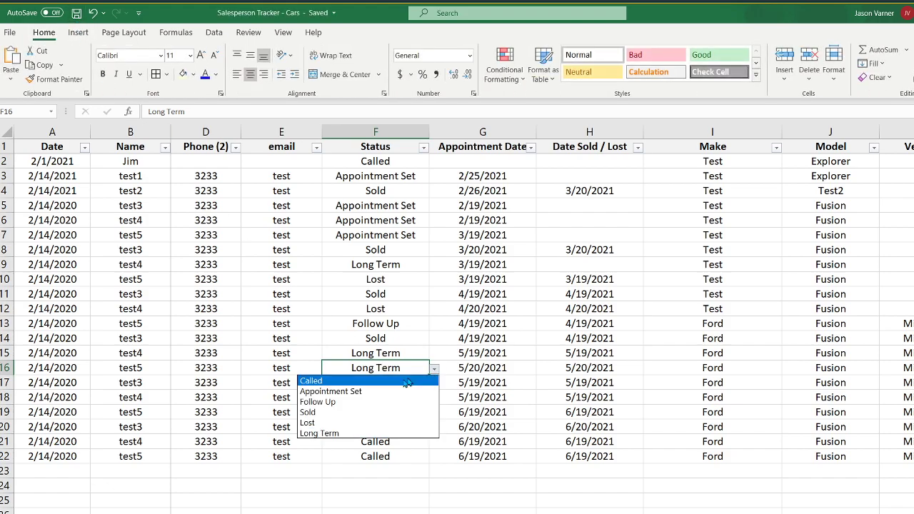
pyautogui.click(372, 424)
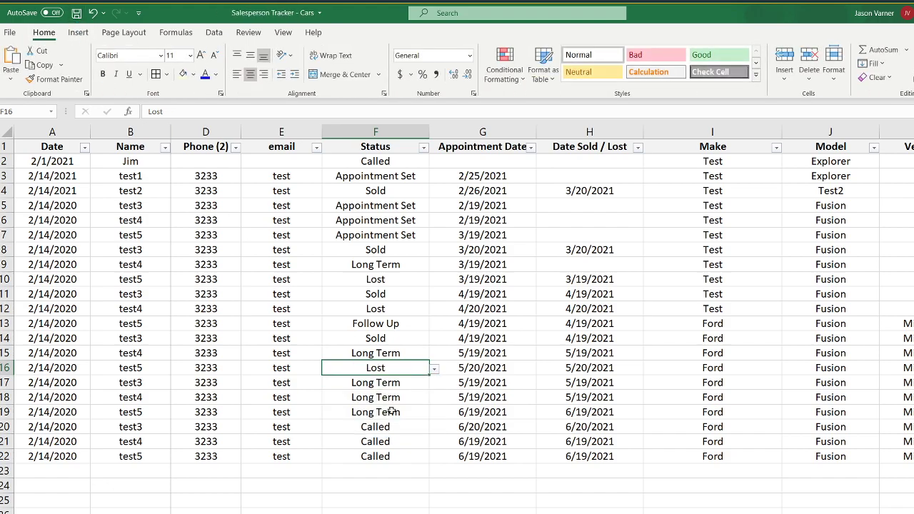
pyautogui.click(599, 370)
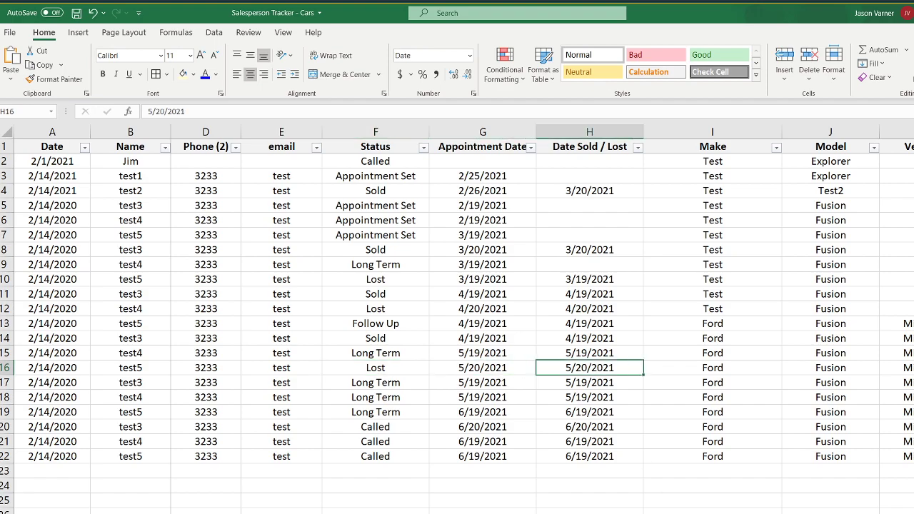
# Step: Review the Apr-21 Sales Won and May-21 Sales Lost formulas and the type and make selectors on the stats sheet
pyautogui.click(264, 513)
pyautogui.click(181, 401)
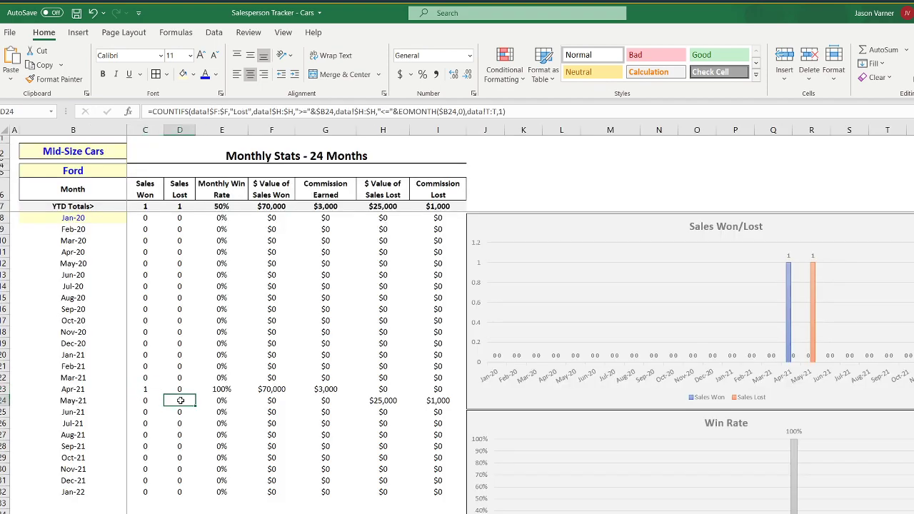
pyautogui.click(142, 389)
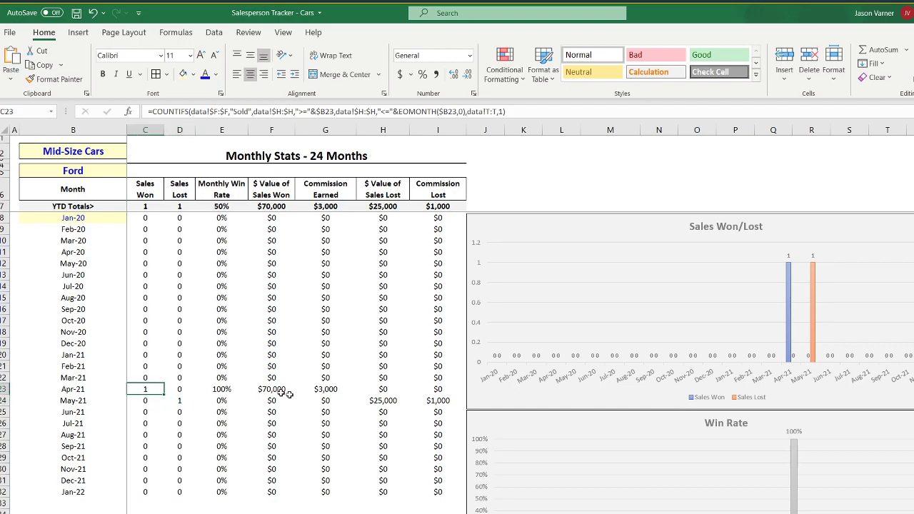
pyautogui.click(111, 151)
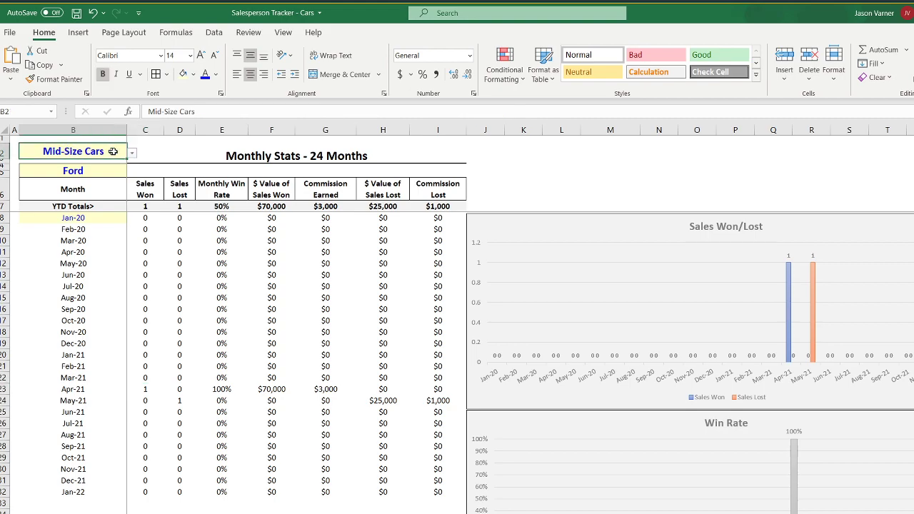
pyautogui.click(132, 153)
pyautogui.click(132, 154)
pyautogui.click(132, 161)
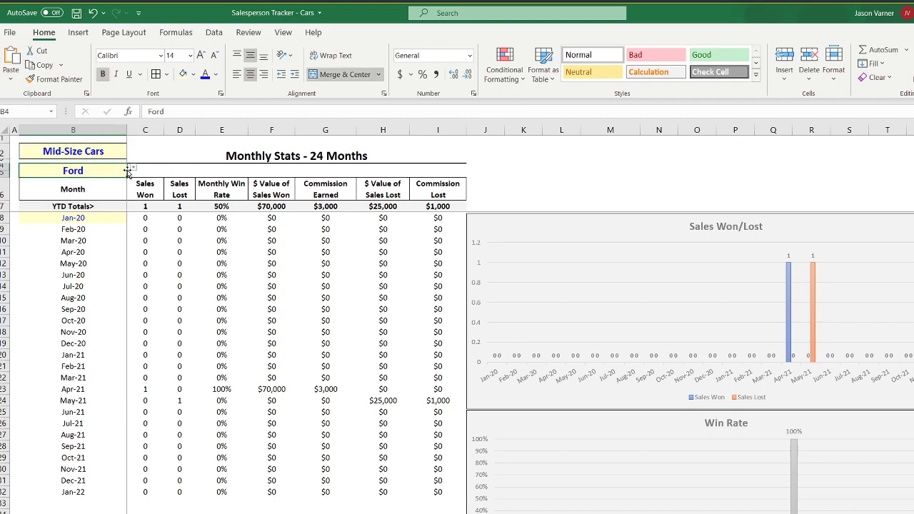
# Step: Widen column A on the stats sheet and enter the label "Select Type?" in A2 beside the type selector
pyautogui.moveTo(18, 129); pyautogui.dragTo(69, 130)
pyautogui.click(51, 150)
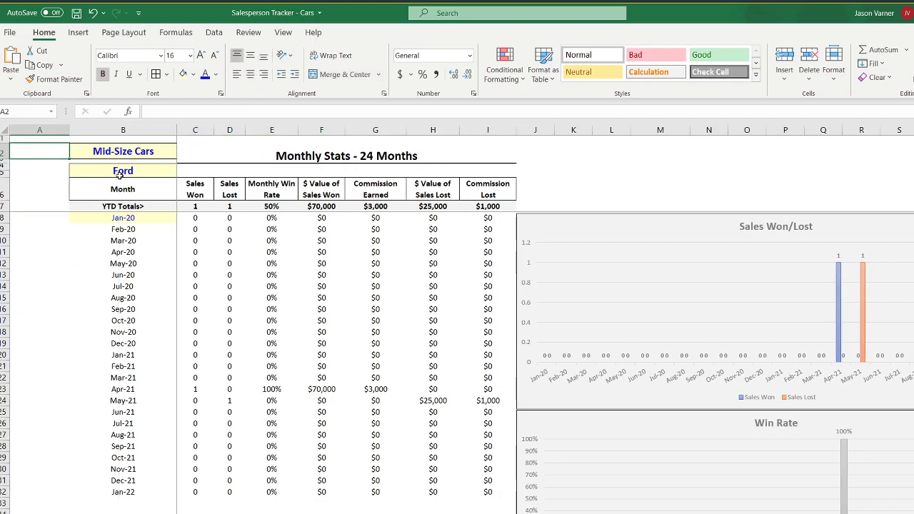
pyautogui.write('Select')
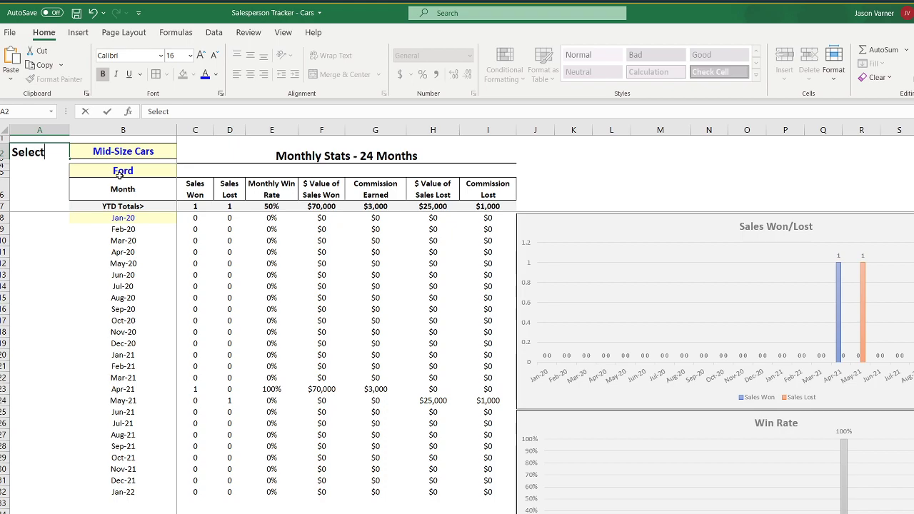
pyautogui.write(' Type?')
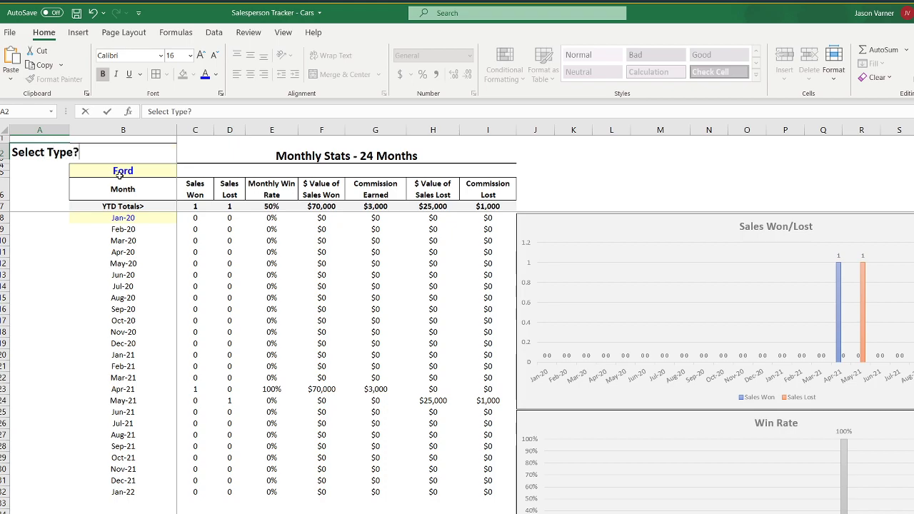
pyautogui.press('Return')
# Step: Enter the label "Select Make>" in A5 beside the make selector, leaving A3 and A4 empty
pyautogui.write('S')
pyautogui.press('BackSpace')
pyautogui.press('BackSpace')
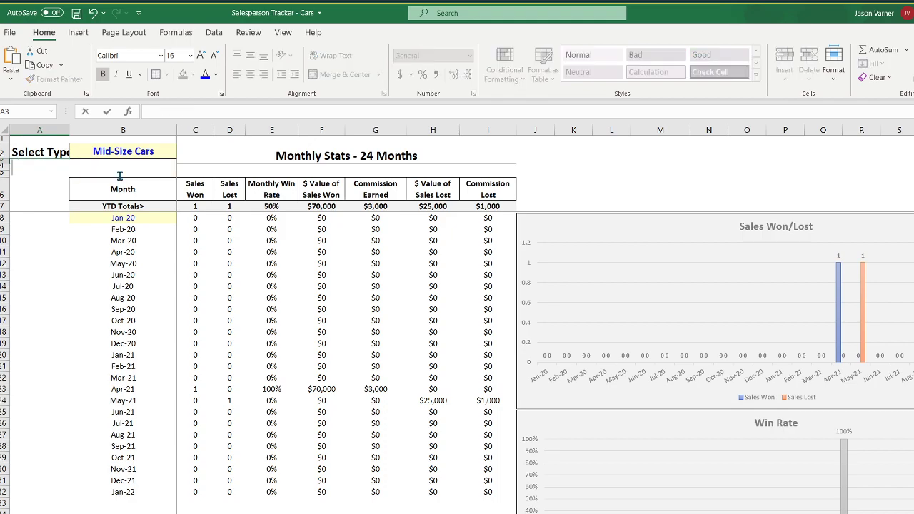
pyautogui.press('Return')
pyautogui.press('Return')
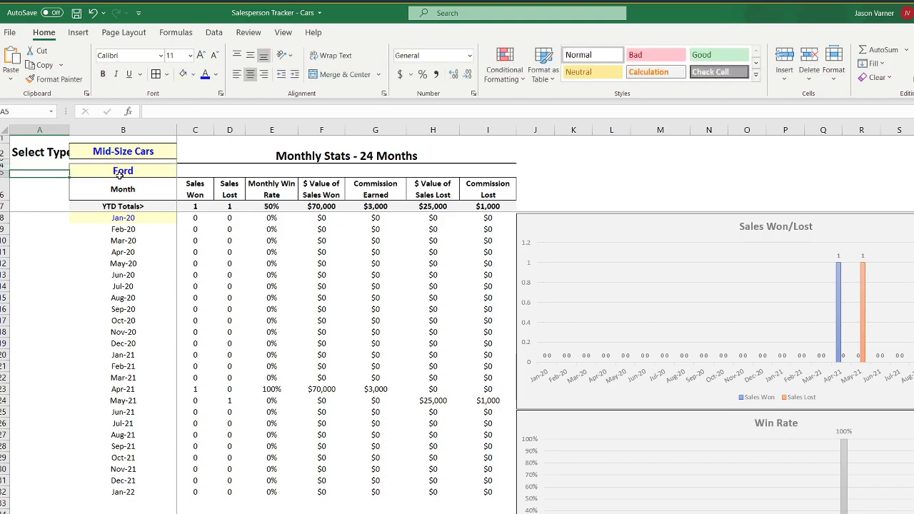
pyautogui.write('Sec')
pyautogui.press('BackSpace')
pyautogui.write('lect M')
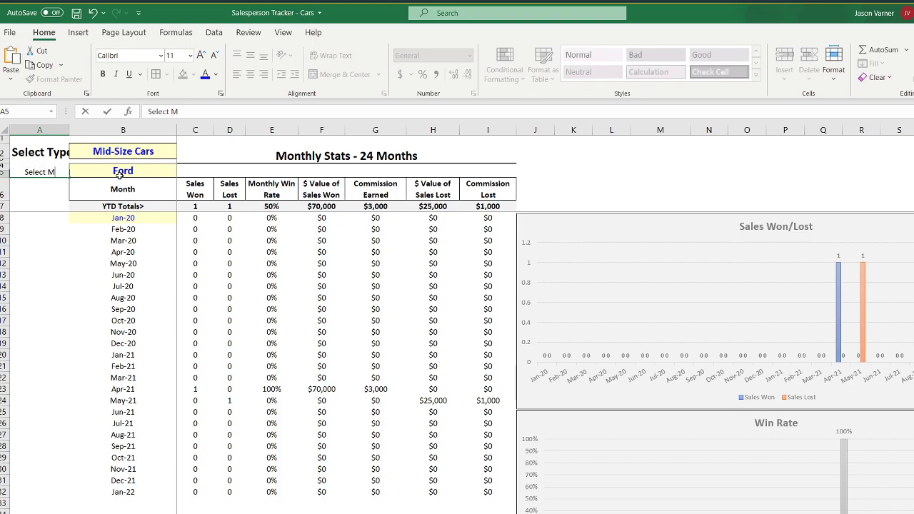
pyautogui.write('ake>')
pyautogui.press('Return')
# Step: Format the labels in A2:A5 with font size 10, right alignment and no bold
pyautogui.moveTo(33, 173); pyautogui.dragTo(37, 155)
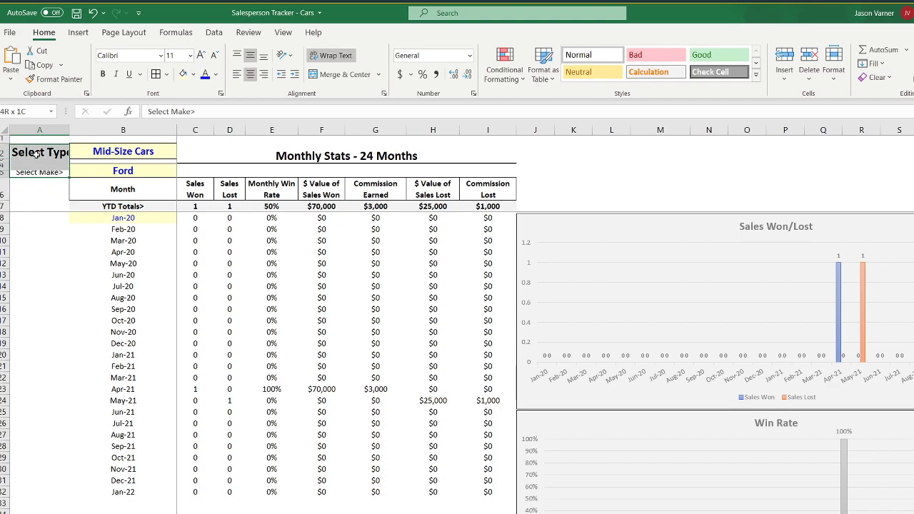
pyautogui.click(190, 56)
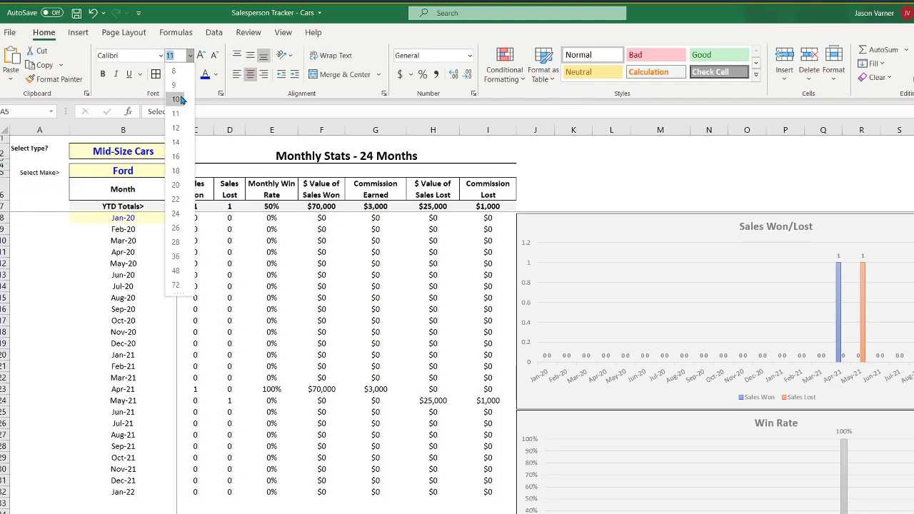
pyautogui.click(180, 99)
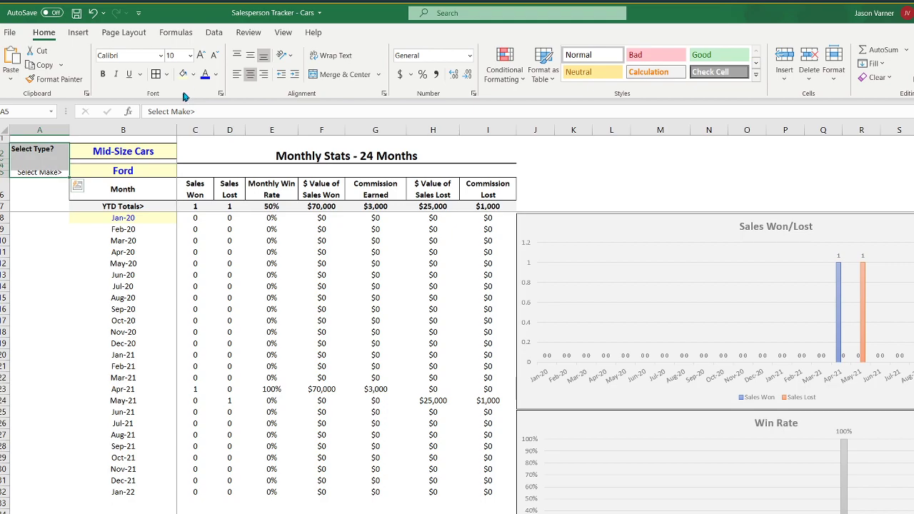
pyautogui.click(263, 75)
pyautogui.click(103, 76)
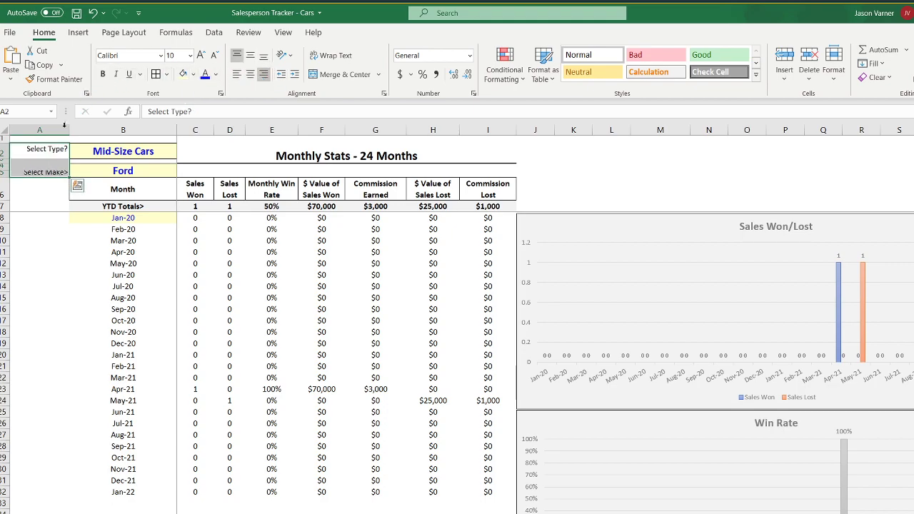
# Step: Change the label in A2 to "Select Type>" and vertically middle-align the labels in column A
pyautogui.click(58, 149)
pyautogui.click(198, 113)
pyautogui.press('BackSpace')
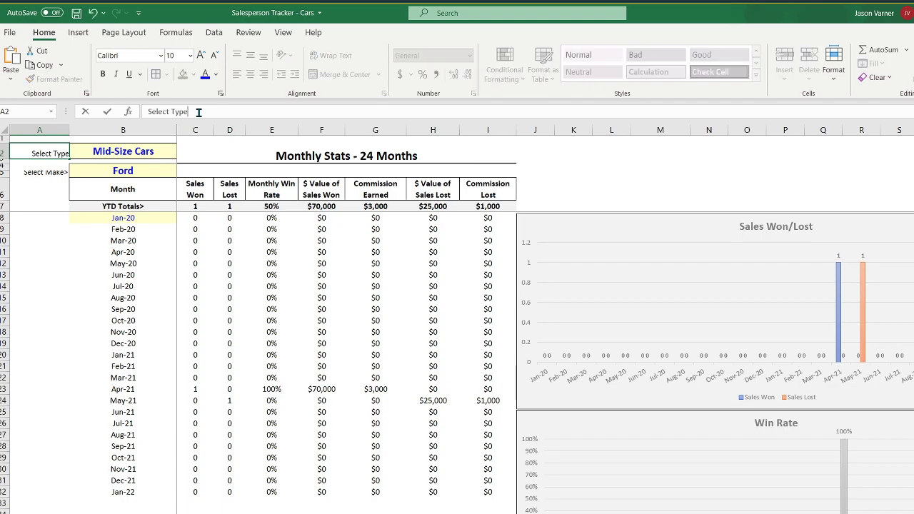
pyautogui.write('>')
pyautogui.press('Return')
pyautogui.moveTo(45, 148); pyautogui.dragTo(60, 171)
pyautogui.click(254, 61)
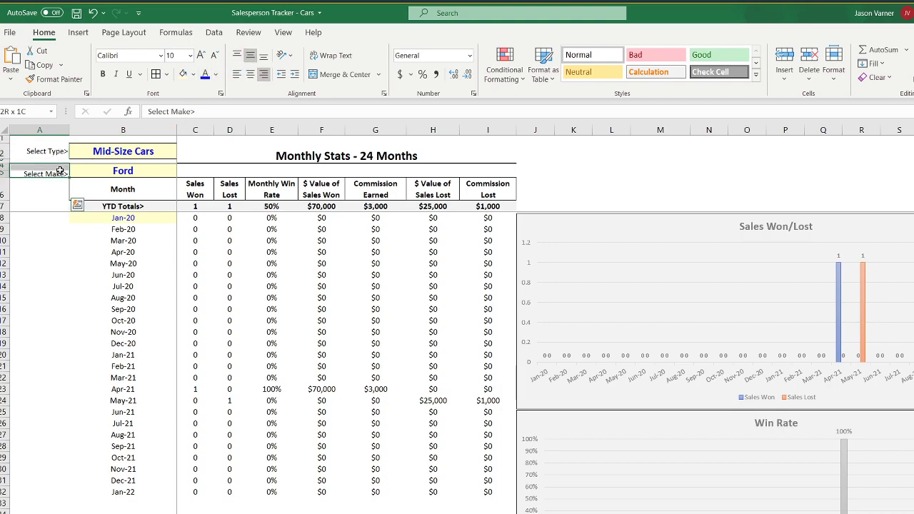
# Step: Merge A4:A5 for the "Select Make>" label and right-align it to match the type label
pyautogui.click(340, 75)
pyautogui.click(55, 151)
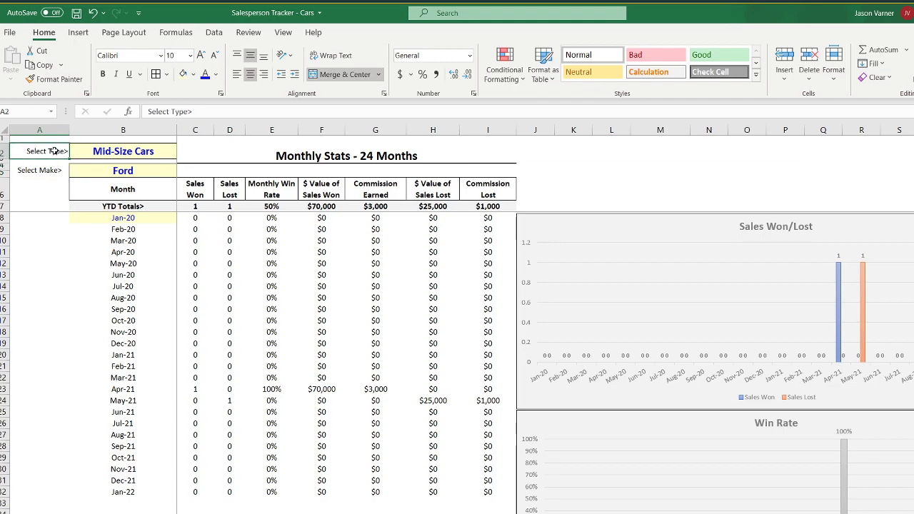
pyautogui.click(52, 170)
pyautogui.click(264, 75)
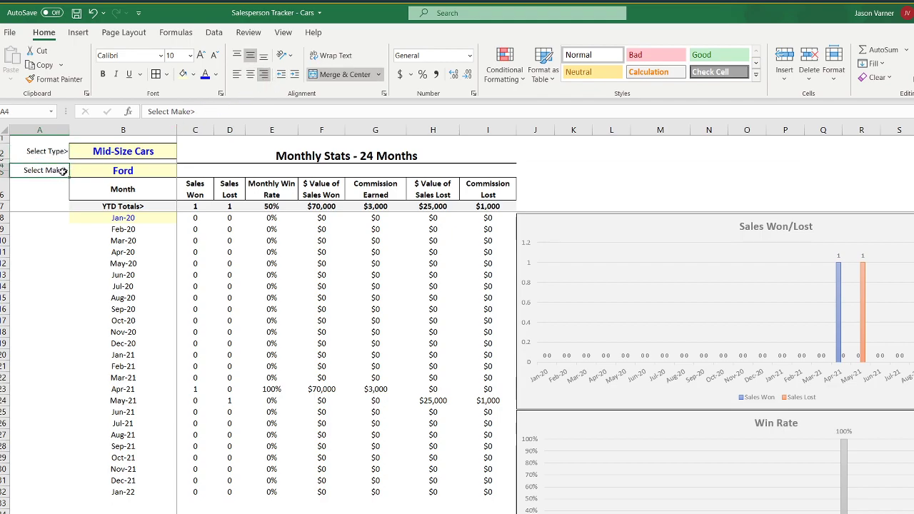
pyautogui.click(23, 243)
pyautogui.click(55, 153)
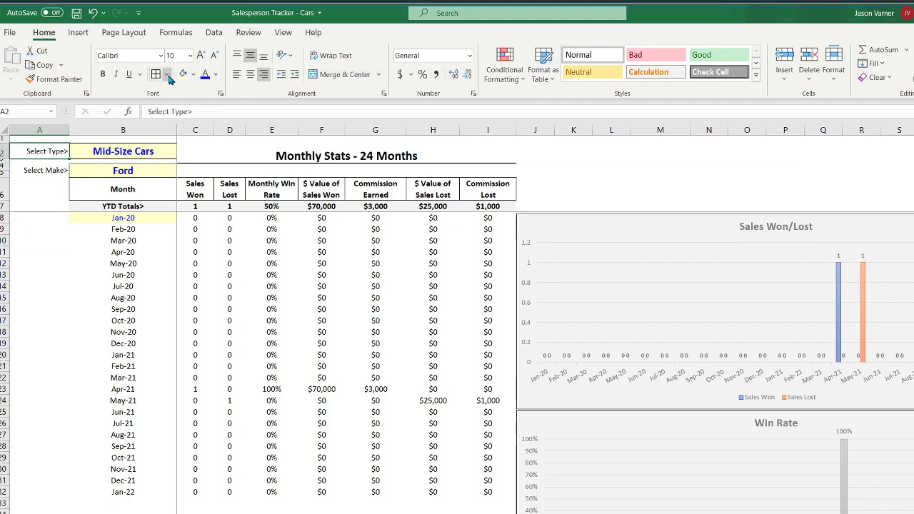
# Step: Narrow column A to fit the "Select Type>" and "Select Make>" labels and save the workbook
pyautogui.click(54, 170)
pyautogui.click(54, 278)
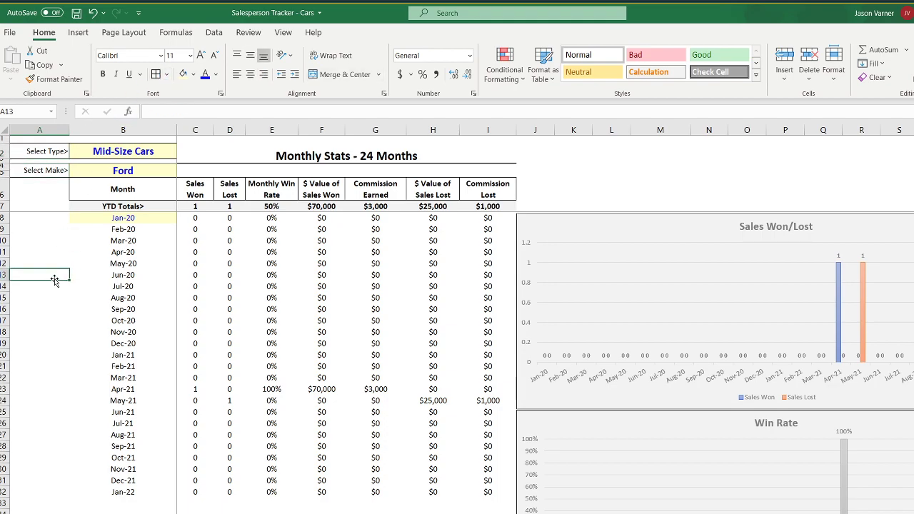
pyautogui.moveTo(69, 131); pyautogui.dragTo(59, 131)
pyautogui.click(77, 14)
pyautogui.click(43, 251)
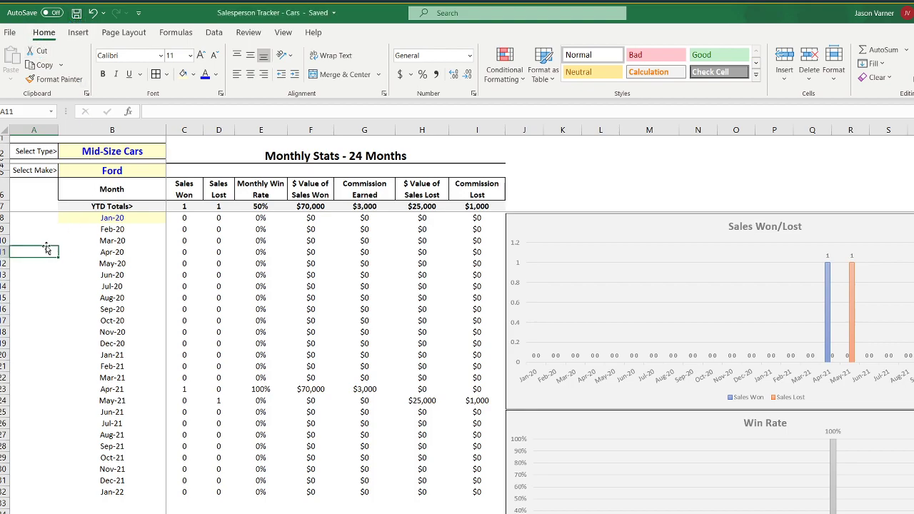
# Step: Switch to the 24-month stats sheet by make and set its make selector to Ford
pyautogui.click(141, 149)
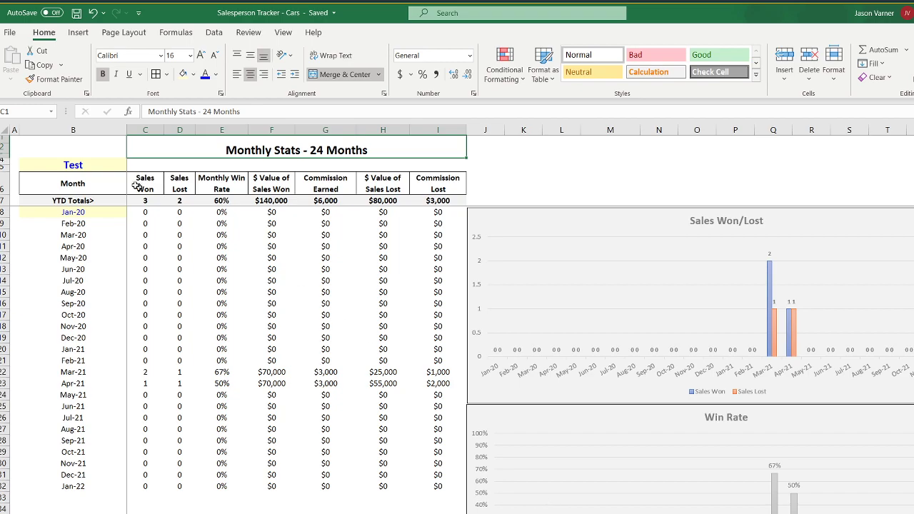
pyautogui.click(123, 165)
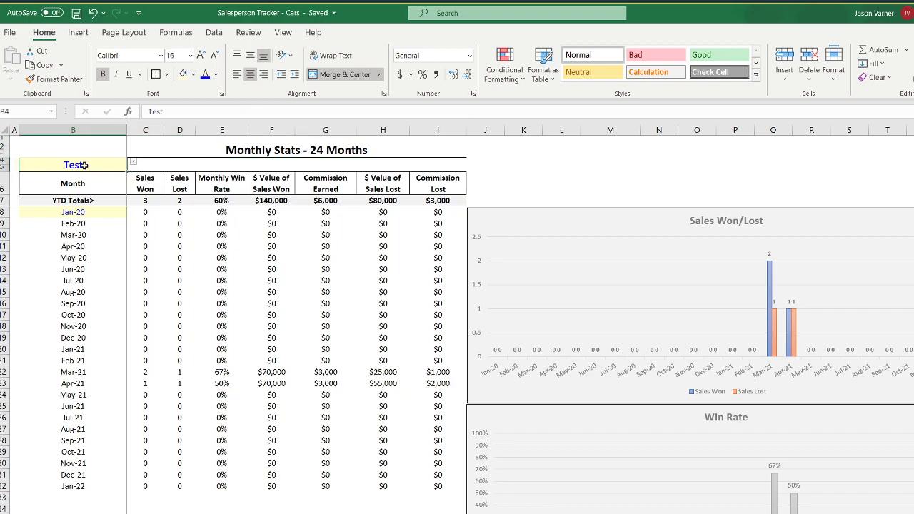
pyautogui.click(296, 150)
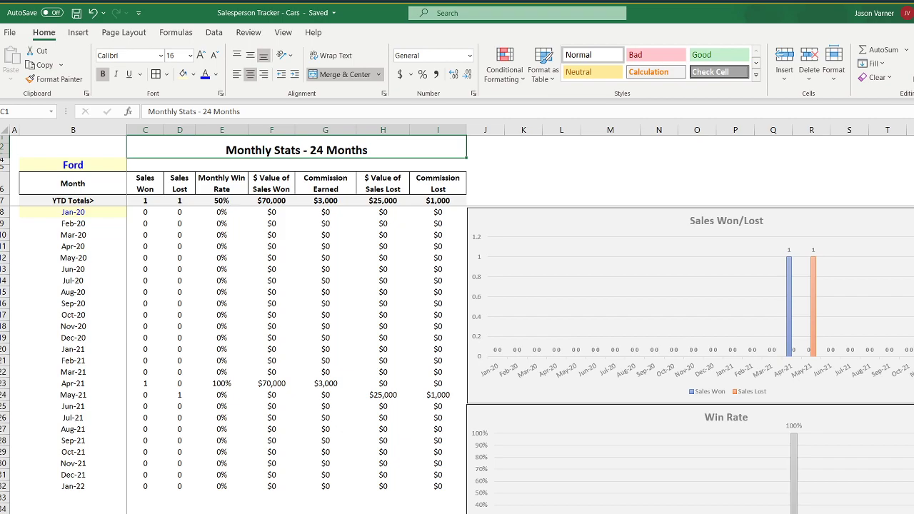
# Step: Duplicate the 24-month make stats sheet within the same workbook and reposition the copy among the sheets
pyautogui.rightClick(617, 513)
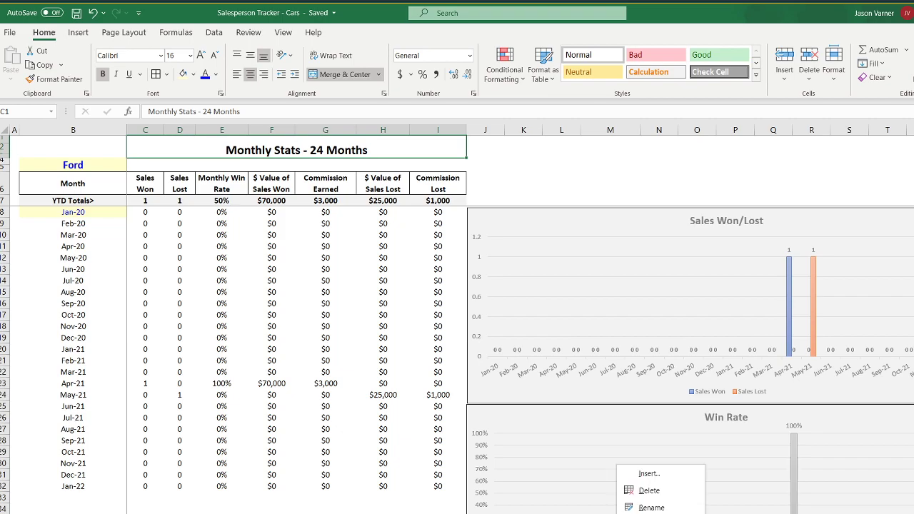
pyautogui.click(650, 513)
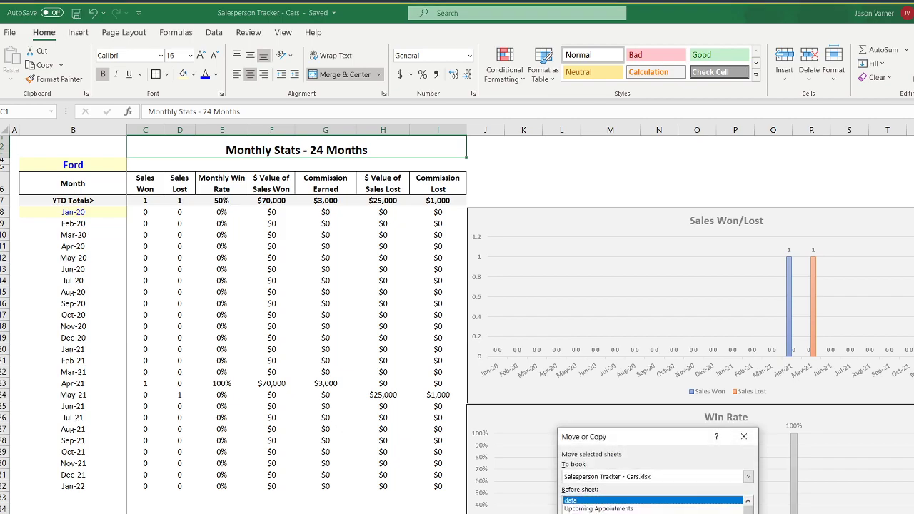
pyautogui.scroll(-3, 653, 508)
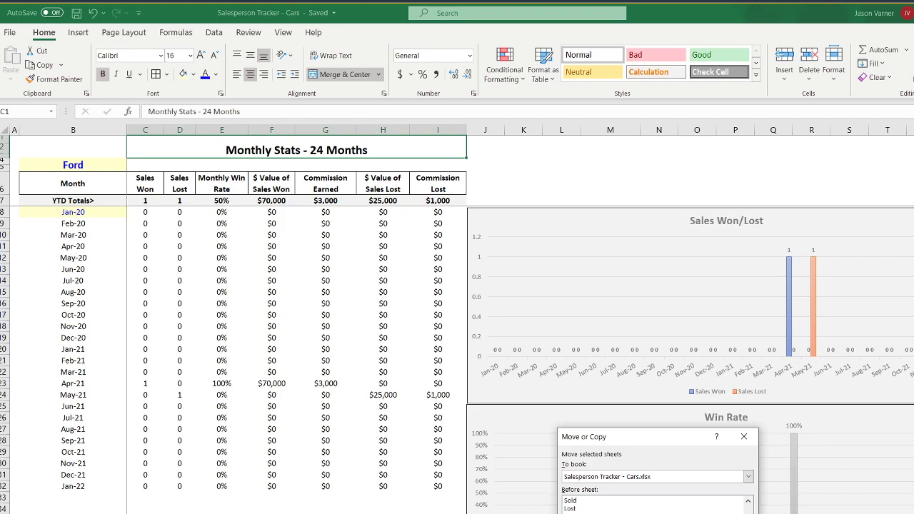
pyautogui.press('Return')
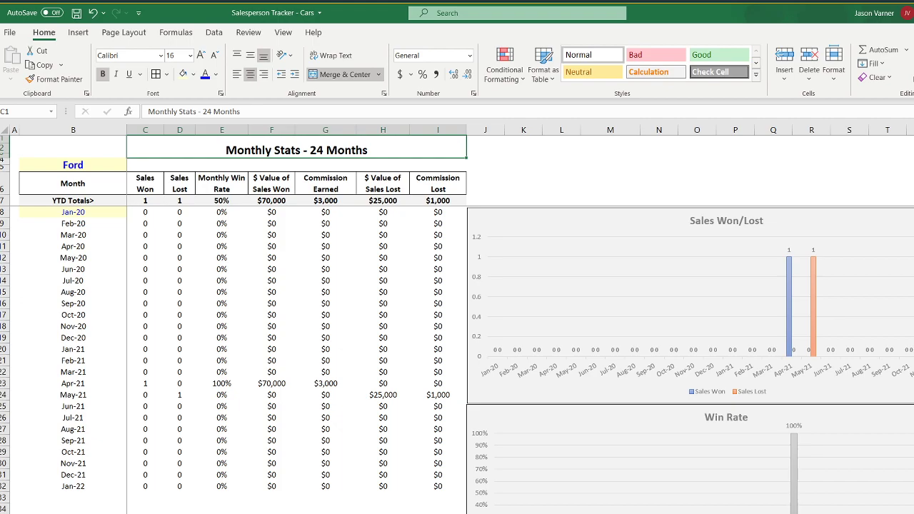
pyautogui.rightClick(783, 513)
pyautogui.click(822, 513)
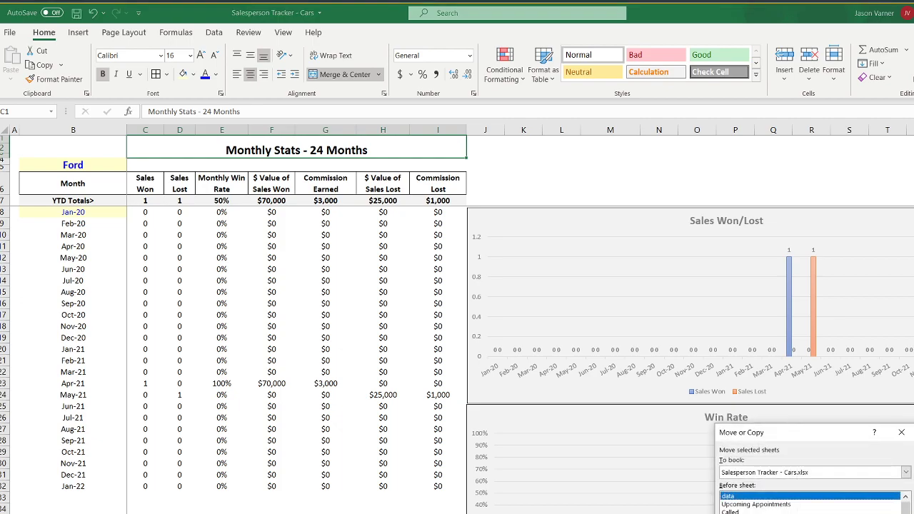
pyautogui.press('Return')
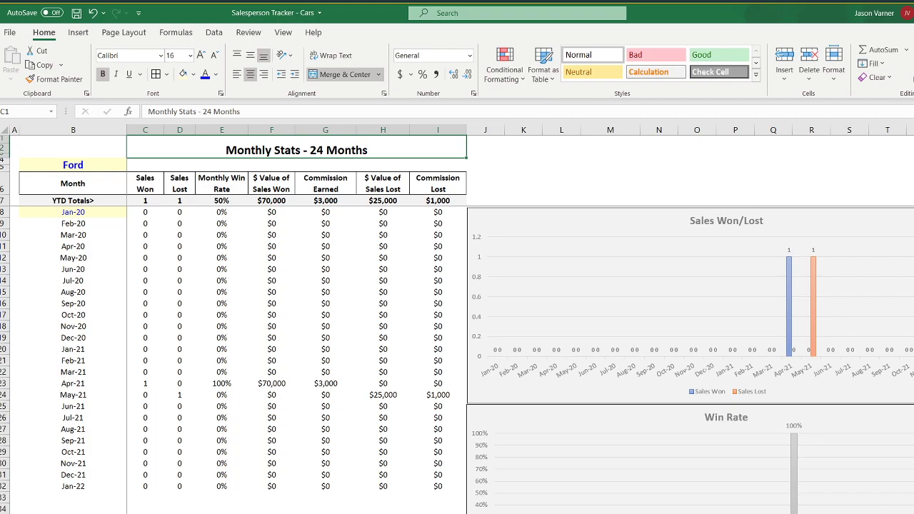
# Step: Rename the copied stats sheet to "Type (1)"
pyautogui.rightClick(783, 513)
pyautogui.click(824, 508)
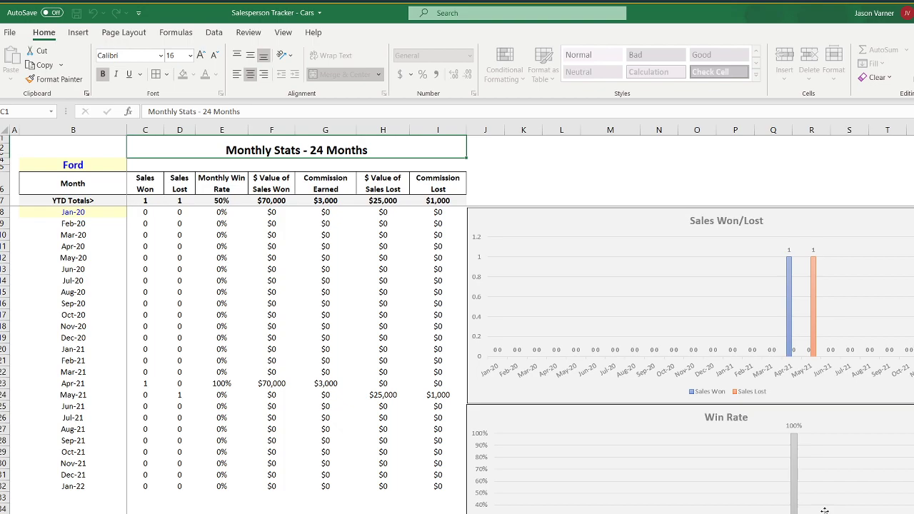
pyautogui.press('Return')
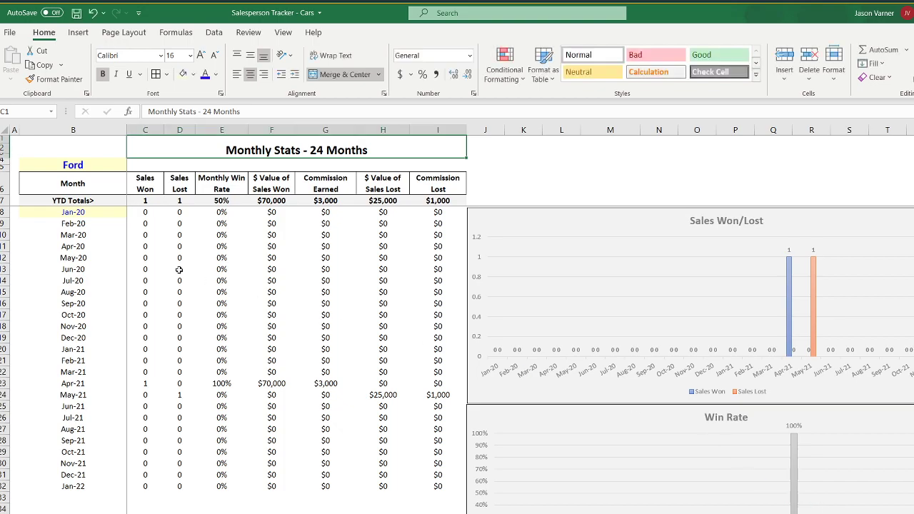
# Step: Change the validation list source of the selector in B4 to =validation!$B$2:$B$7 and select Mid-Size Cars
pyautogui.click(78, 219)
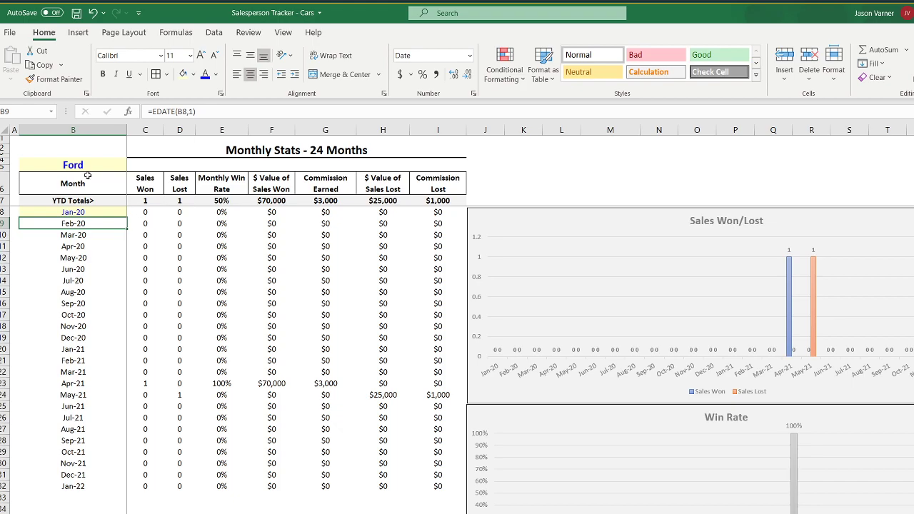
pyautogui.click(87, 163)
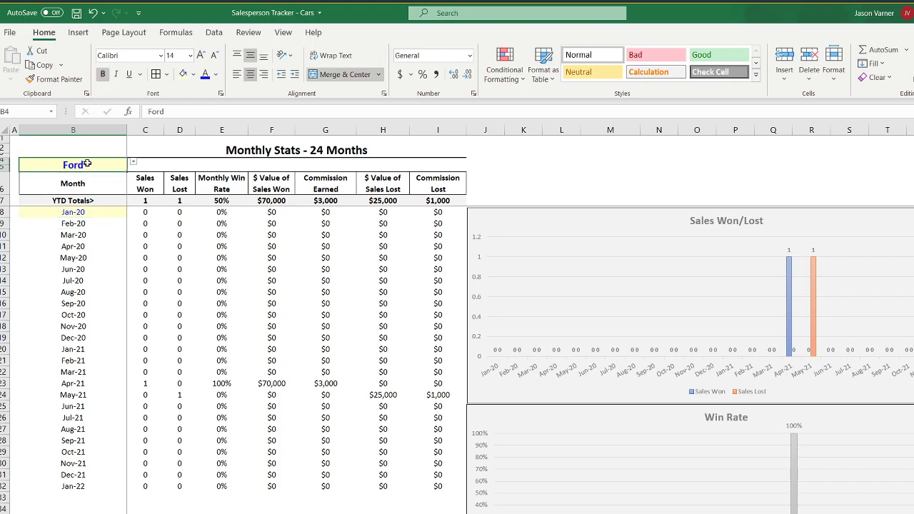
pyautogui.click(214, 32)
pyautogui.click(685, 82)
pyautogui.click(704, 96)
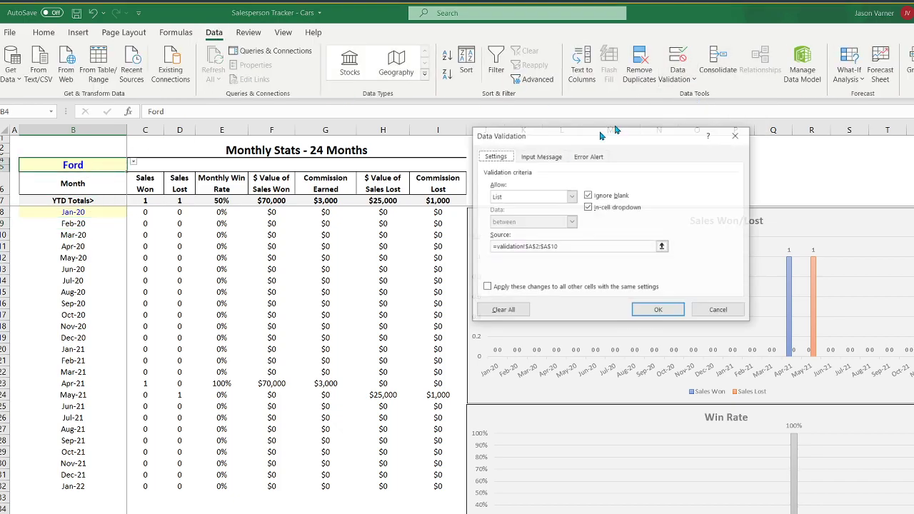
pyautogui.click(664, 243)
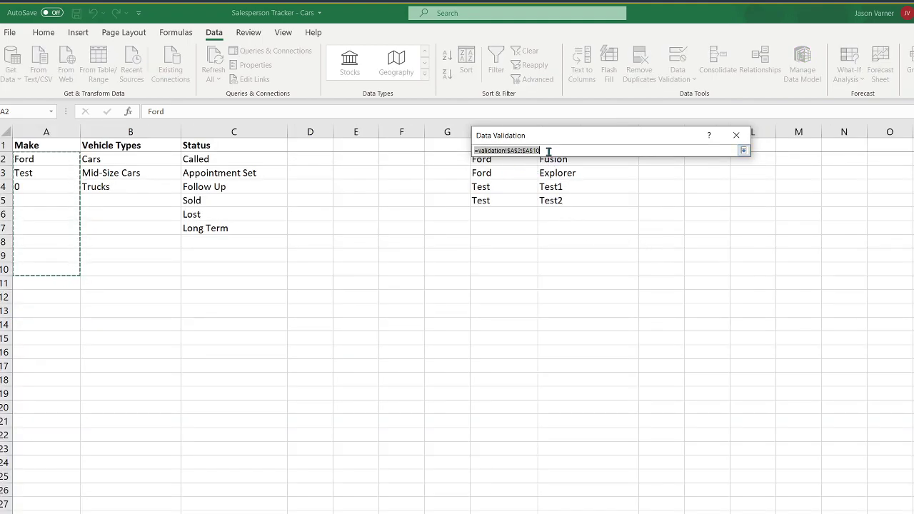
pyautogui.press('BackSpace')
pyautogui.moveTo(115, 158); pyautogui.dragTo(118, 226)
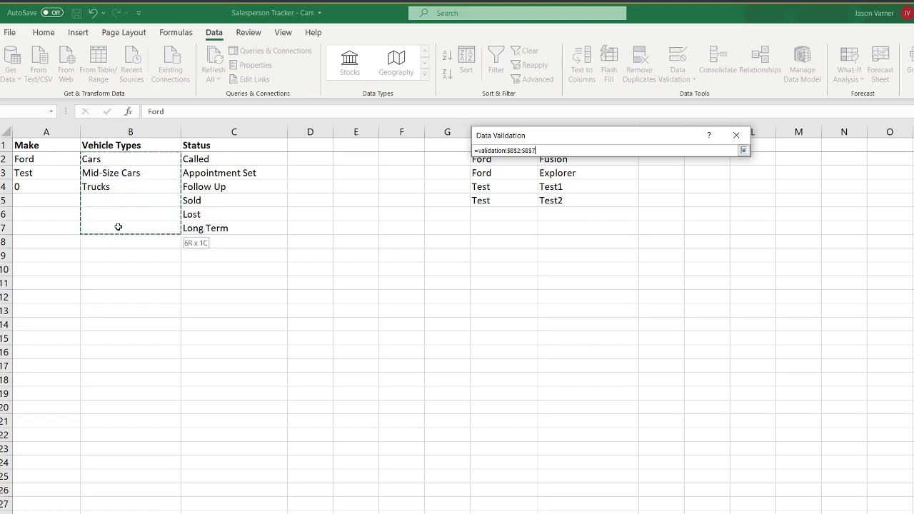
pyautogui.click(743, 151)
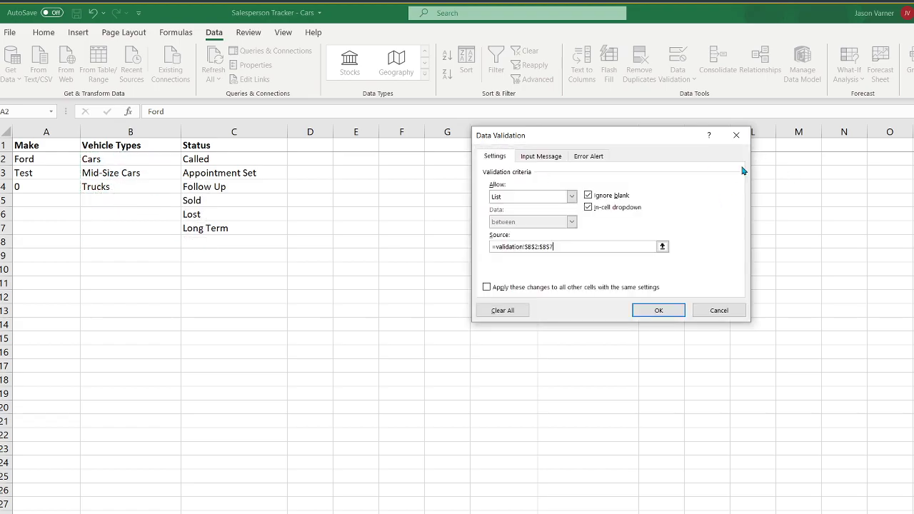
pyautogui.click(657, 313)
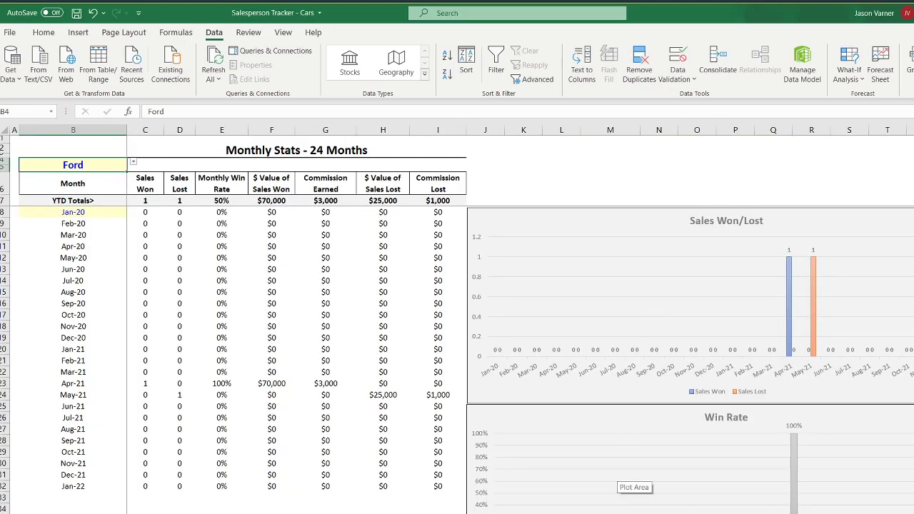
pyautogui.click(134, 162)
pyautogui.click(96, 178)
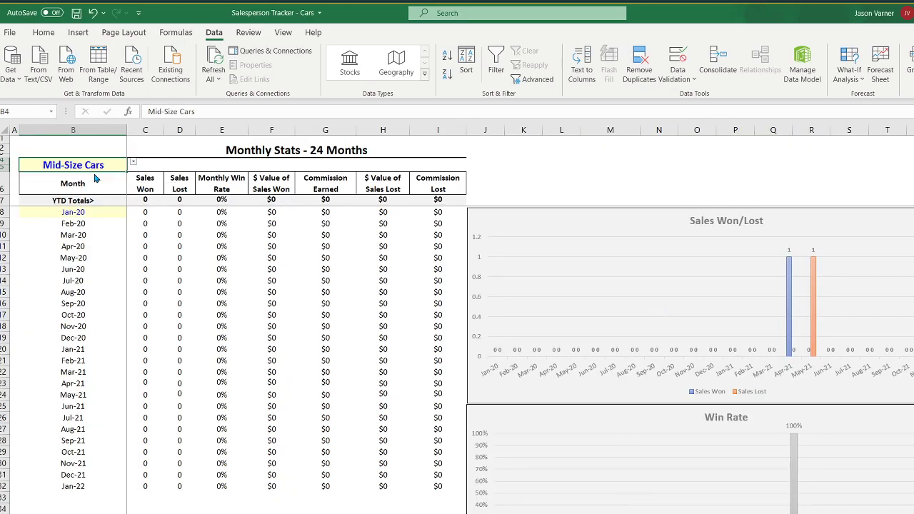
# Step: Remove the make criterion on data!$I:$I from the Sales Won COUNTIFS formula in C8
pyautogui.click(146, 212)
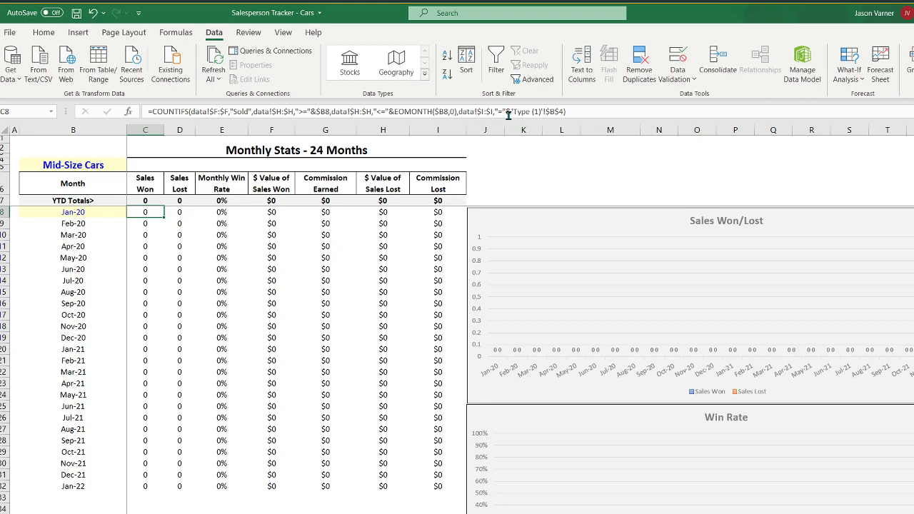
pyautogui.moveTo(460, 114); pyautogui.dragTo(633, 117)
pyautogui.press('BackSpace')
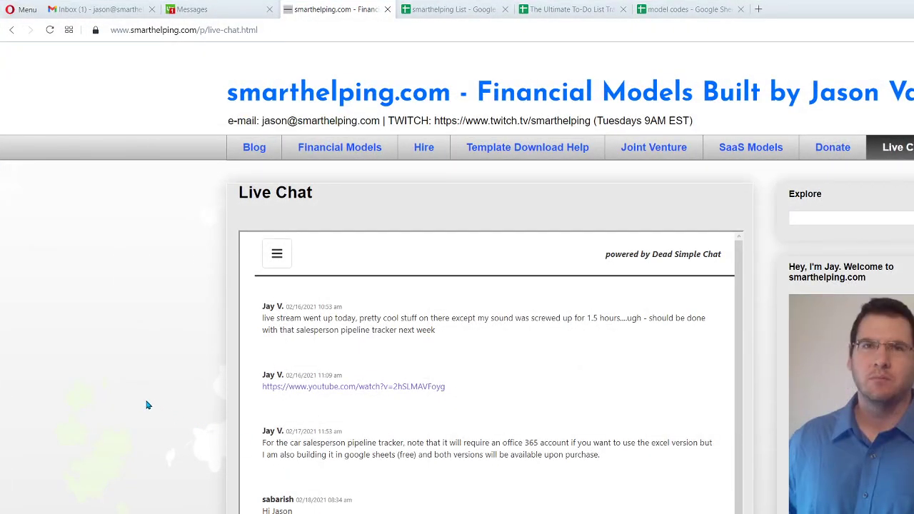
pyautogui.scroll(-6, 147, 403)
pyautogui.click(313, 399)
pyautogui.write('asdfasdf')
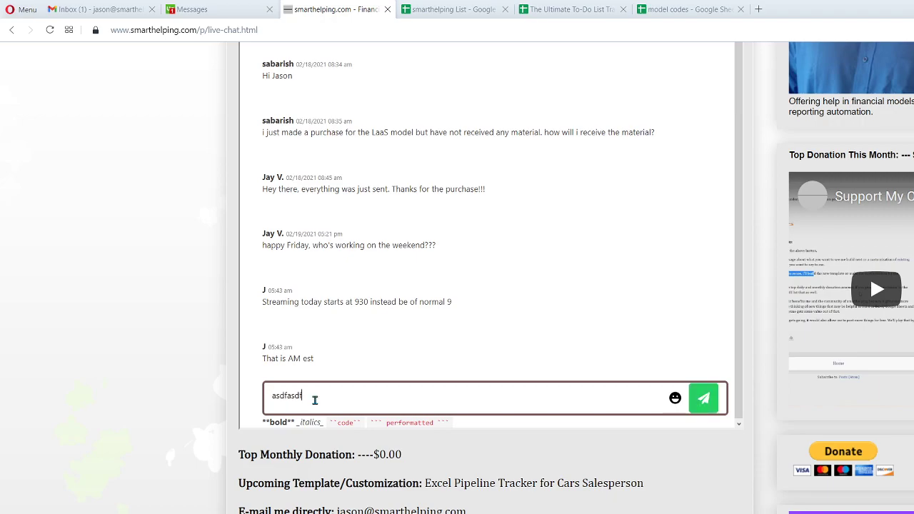
pyautogui.press('BackSpace')
pyautogui.press('BackSpace')
pyautogui.press('BackSpace')
pyautogui.press('BackSpace')
pyautogui.press('BackSpace')
pyautogui.press('BackSpace')
pyautogui.press('BackSpace')
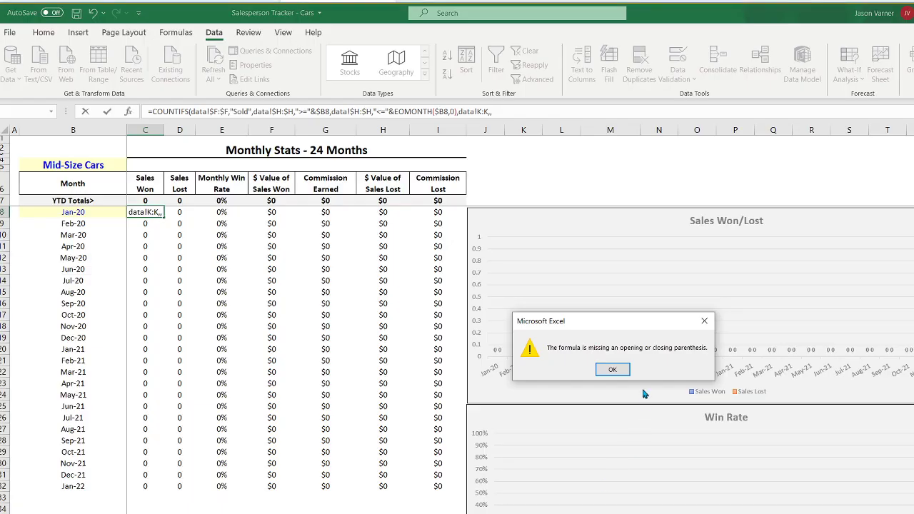
# Step: Dismiss the formula error, remove the extra comma in C8's formula and reference the type selector as the criterion for data!K:K
pyautogui.click(616, 372)
pyautogui.click(511, 113)
pyautogui.press('BackSpace')
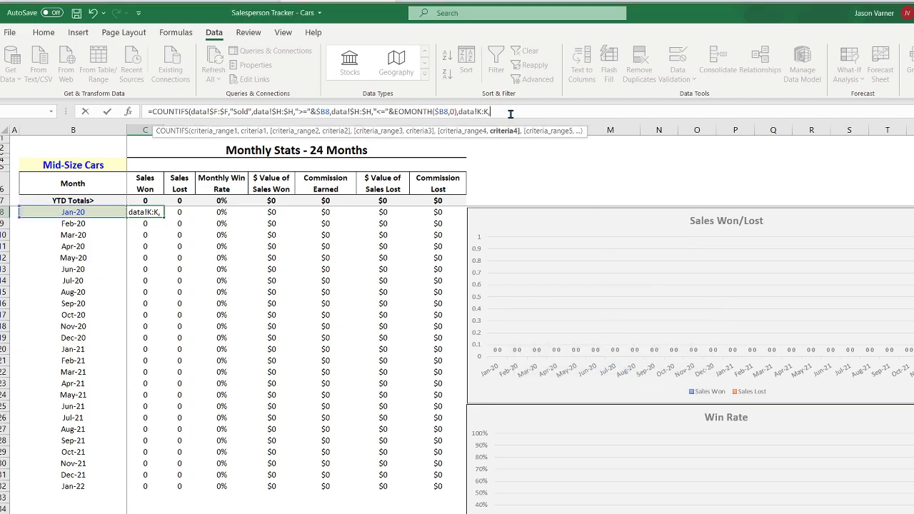
pyautogui.click(89, 165)
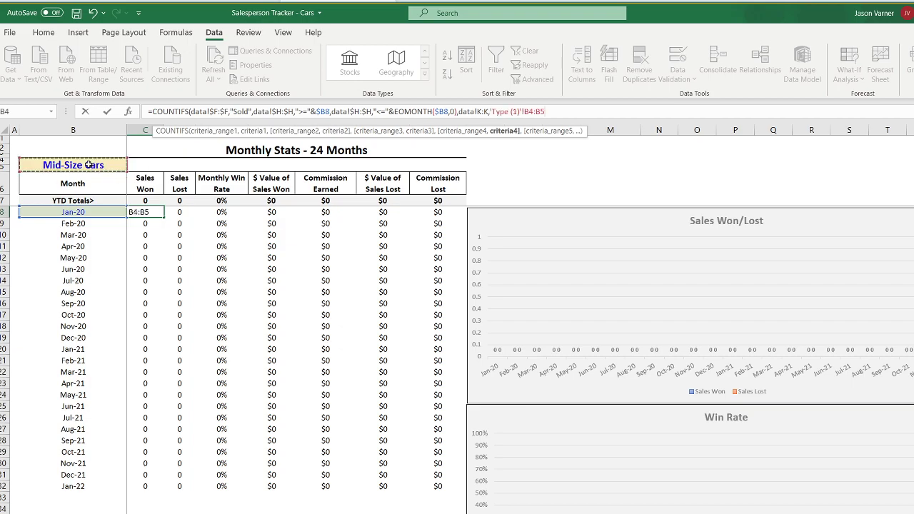
# Step: Reduce the selector reference in C8's formula to B4, removing the sheet name and the B5 range end
pyautogui.click(527, 112)
pyautogui.press('BackSpace')
pyautogui.press('BackSpace')
pyautogui.press('BackSpace')
pyautogui.press('BackSpace')
pyautogui.press('BackSpace')
pyautogui.press('BackSpace')
pyautogui.press('BackSpace')
pyautogui.press('BackSpace')
pyautogui.press('BackSpace')
pyautogui.press('BackSpace')
pyautogui.press('BackSpace')
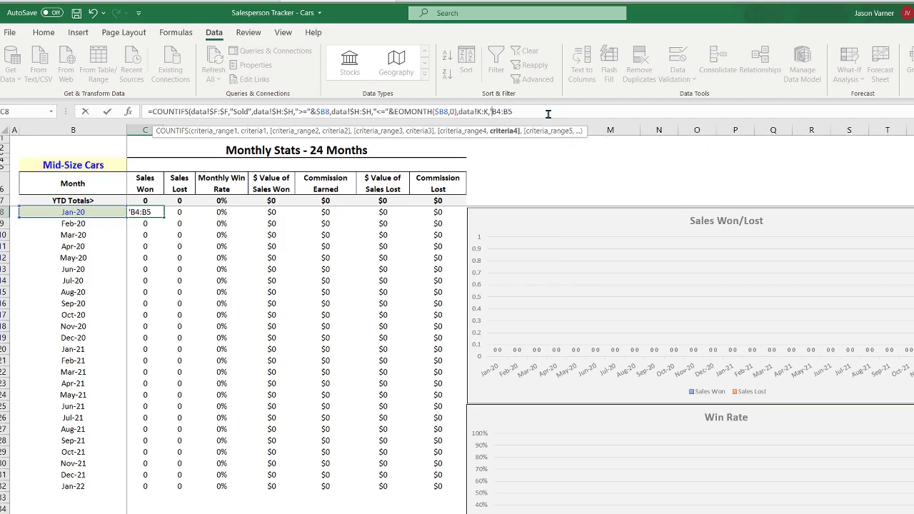
pyautogui.moveTo(499, 111); pyautogui.dragTo(545, 112)
pyautogui.press('BackSpace')
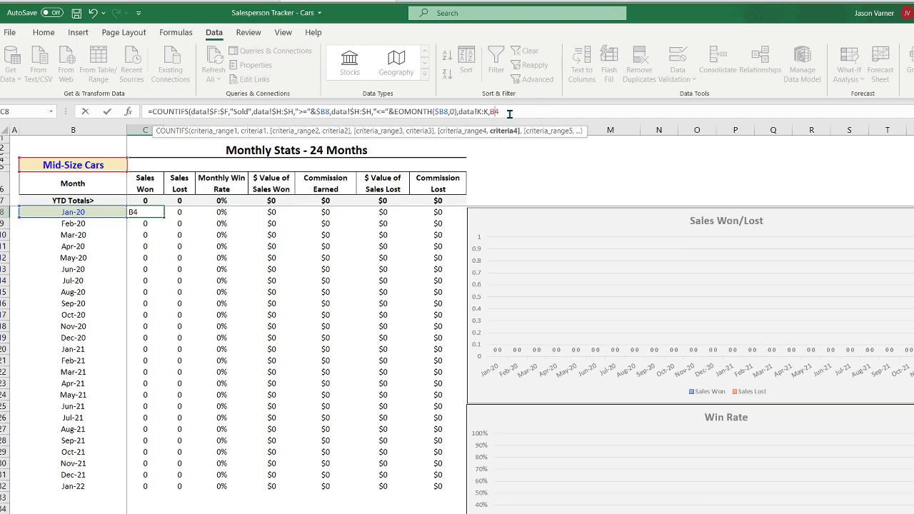
# Step: Make the type criterion references in C8's formula absolute as data!$K:$K and $B$4
pyautogui.press('F4')
pyautogui.press('F4')
pyautogui.click(490, 111)
pyautogui.write('$')
pyautogui.click(485, 112)
pyautogui.write('$')
pyautogui.click(478, 111)
pyautogui.write('$')
# Step: Copy the criterion data!$K:$K,$B$4 from C8's formula and commit the formula
pyautogui.moveTo(458, 112); pyautogui.dragTo(516, 111)
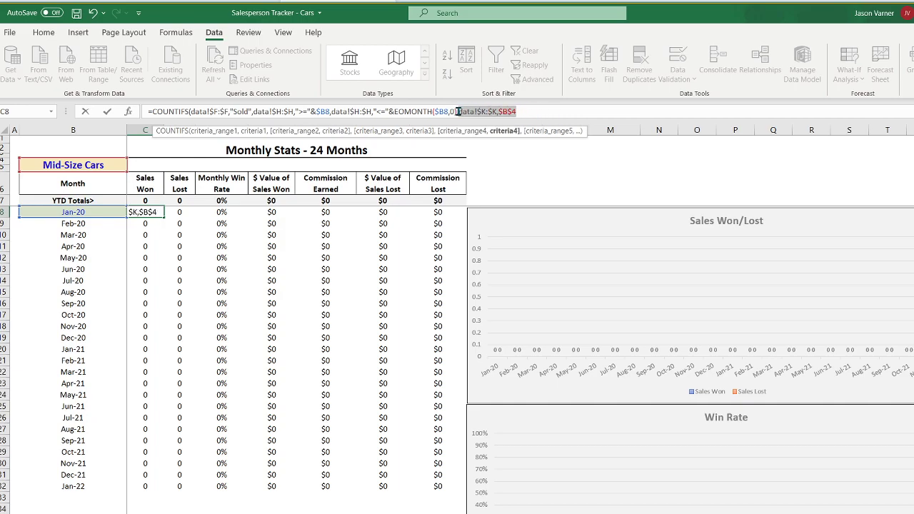
pyautogui.moveTo(458, 111); pyautogui.dragTo(565, 117)
pyautogui.rightClick(499, 113)
pyautogui.click(526, 123)
pyautogui.press('Return')
pyautogui.press('Return')
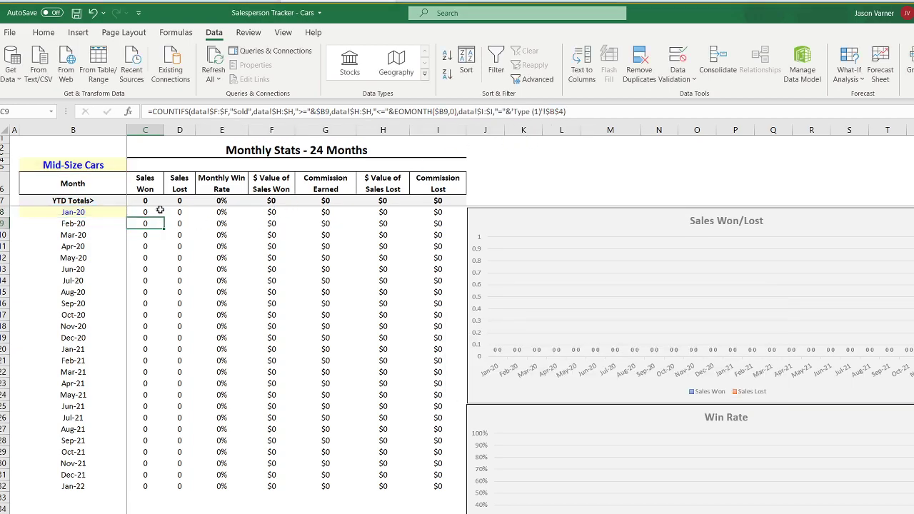
# Step: Replace the make criterion in the Sales Lost formula in D8 with the copied data!$K:$K,$B$4
pyautogui.click(185, 212)
pyautogui.moveTo(458, 112); pyautogui.dragTo(565, 112)
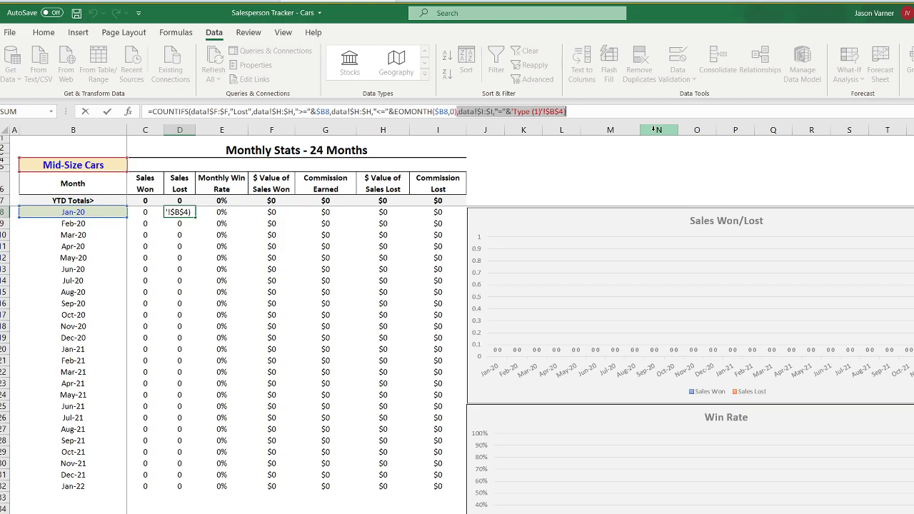
pyautogui.hotkey('ctrl', 'v')
pyautogui.press('Return')
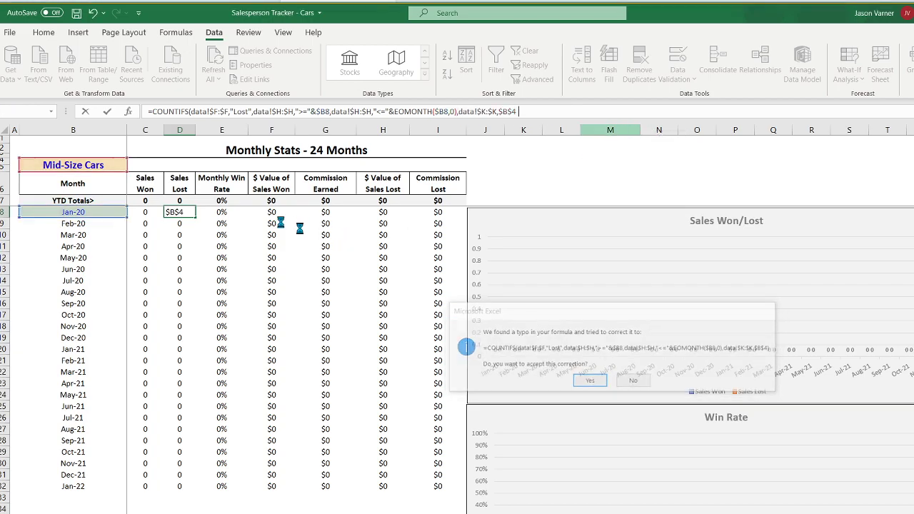
# Step: Replace the make criterion in the $ Value of Sales Won formula in F8 with the copied data!$K:$K,$B$4
pyautogui.click(272, 212)
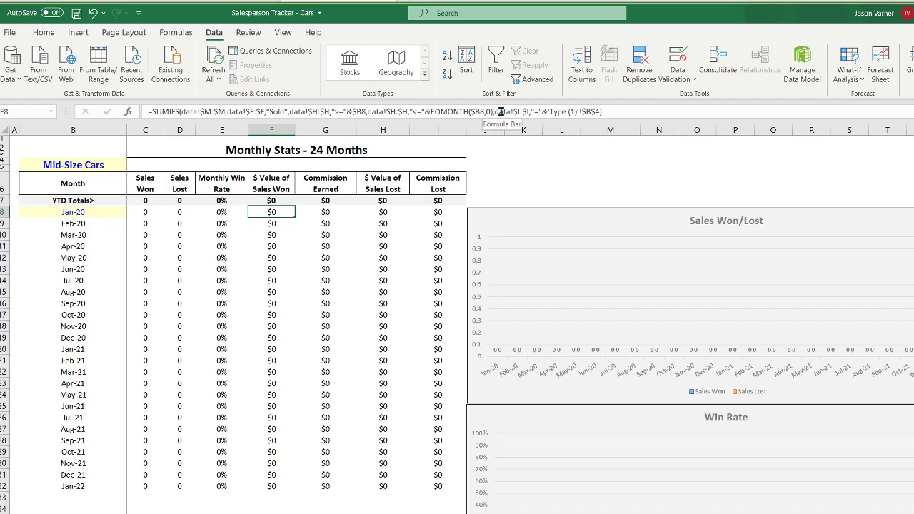
pyautogui.moveTo(492, 112); pyautogui.dragTo(769, 123)
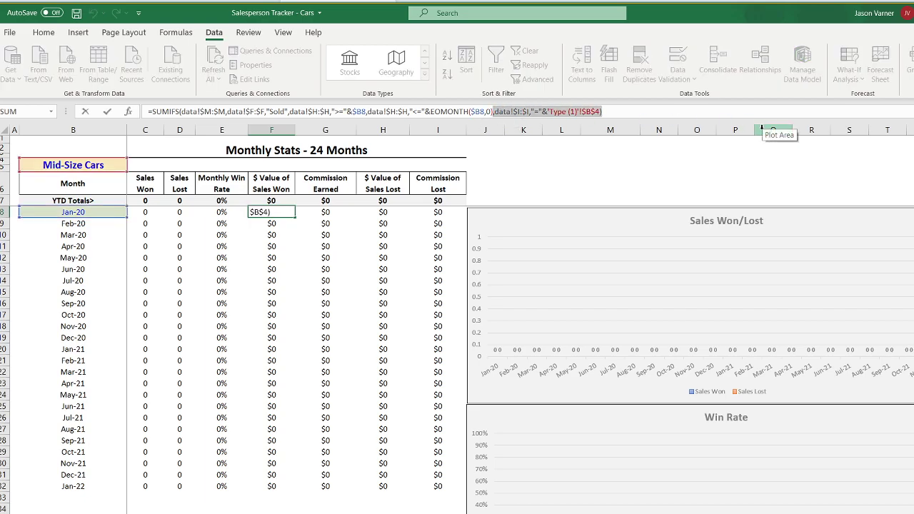
pyautogui.hotkey('ctrl', 'v')
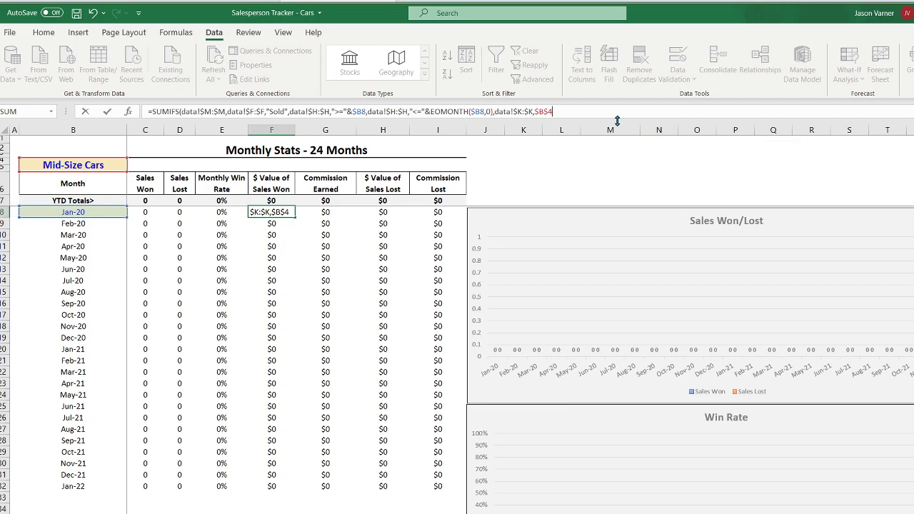
pyautogui.press('Return')
pyautogui.press('Return')
# Step: Replace the make criterion in the Commission Earned formula in G8 with the copied data!$K:$K,$B$4
pyautogui.click(312, 210)
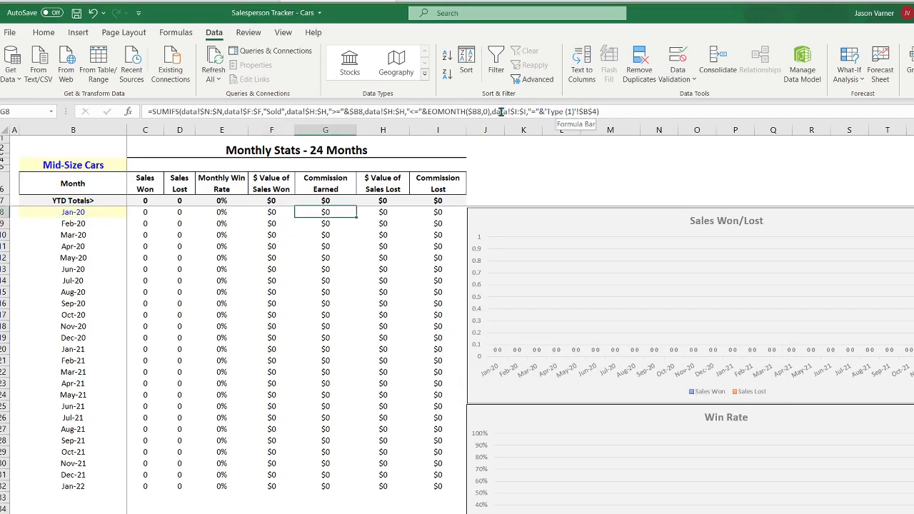
pyautogui.moveTo(491, 112); pyautogui.dragTo(674, 118)
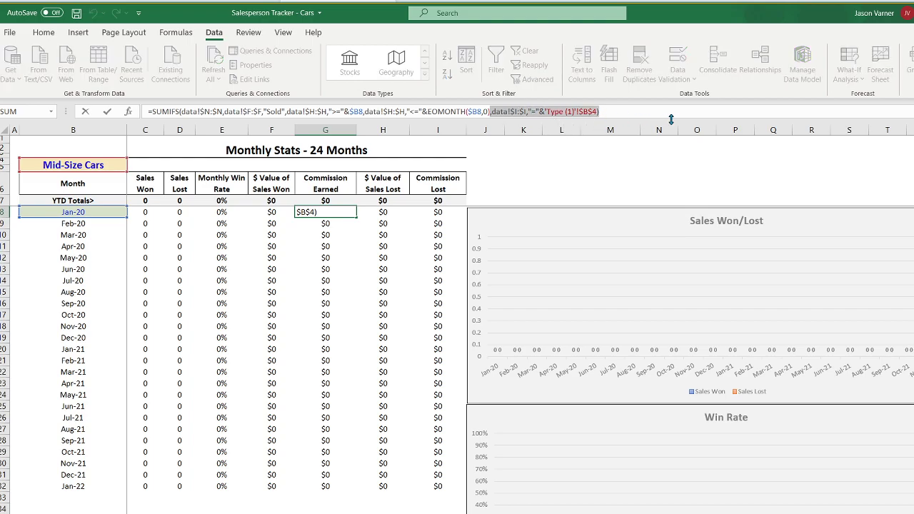
pyautogui.hotkey('ctrl', 'v')
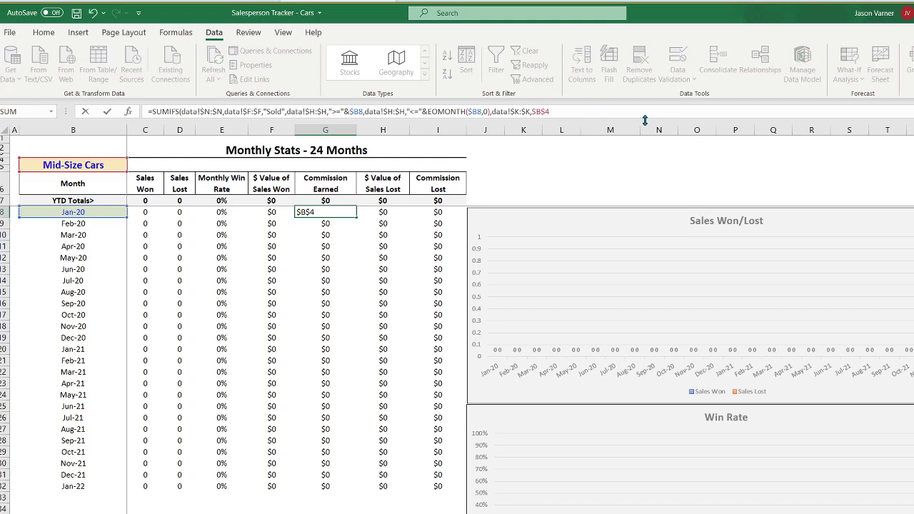
pyautogui.press('Return')
pyautogui.press('Return')
# Step: Replace the make criterion in the $ Value of Sales Lost formula in H8 with the copied data!$K:$K,$B$4
pyautogui.click(373, 213)
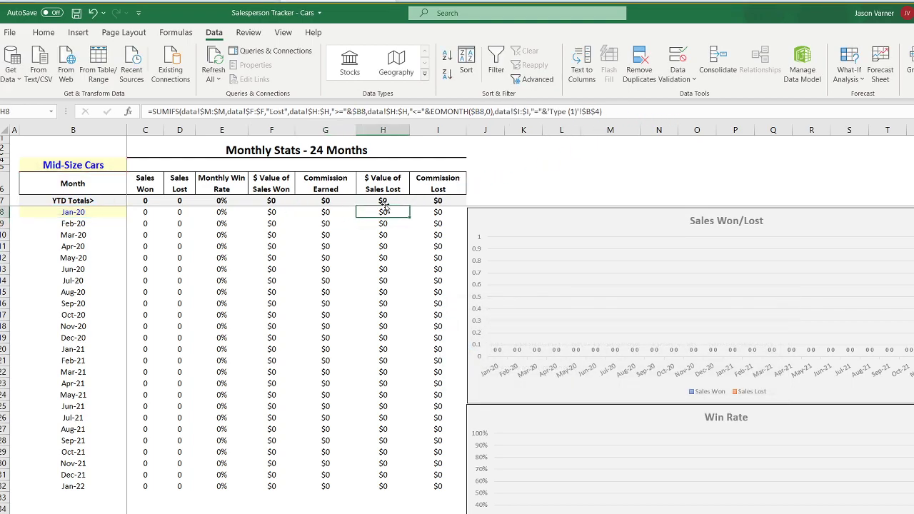
pyautogui.click(493, 112)
pyautogui.moveTo(493, 112); pyautogui.dragTo(678, 118)
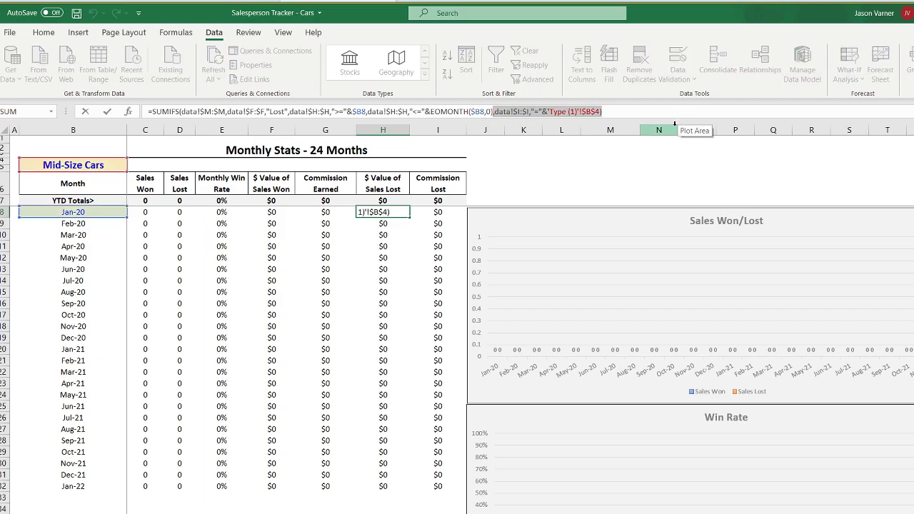
pyautogui.press('Delete')
pyautogui.press('Return')
pyautogui.press('Return')
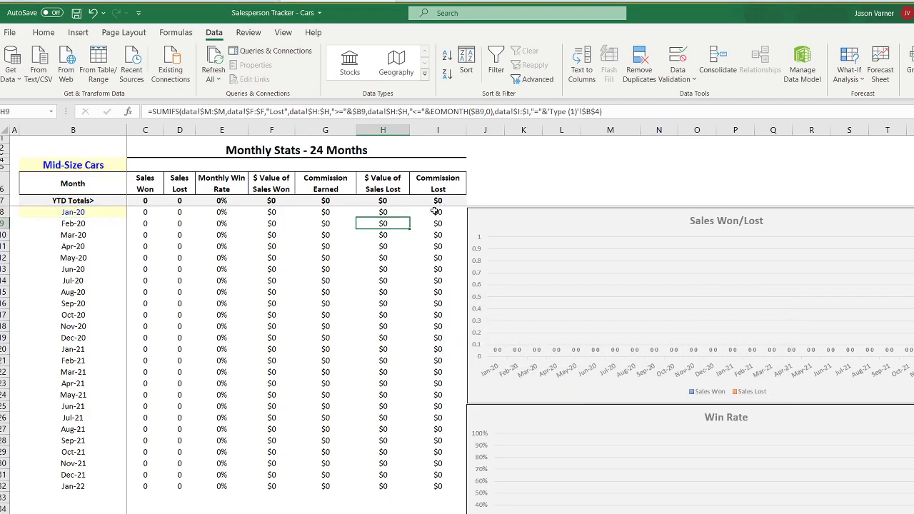
# Step: Replace the make criterion in the Commission Lost formula in I8 with data!$K:$K,$B$4
pyautogui.click(434, 212)
pyautogui.click(512, 112)
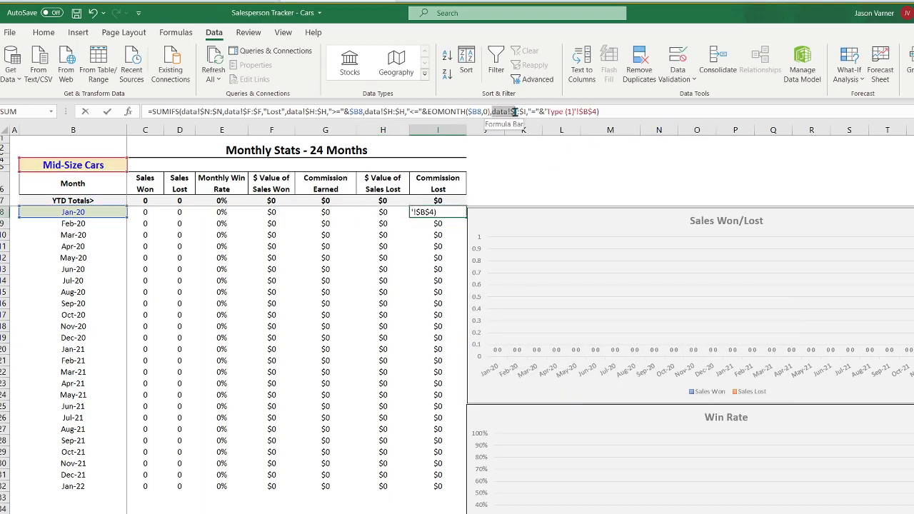
pyautogui.moveTo(513, 112); pyautogui.dragTo(629, 117)
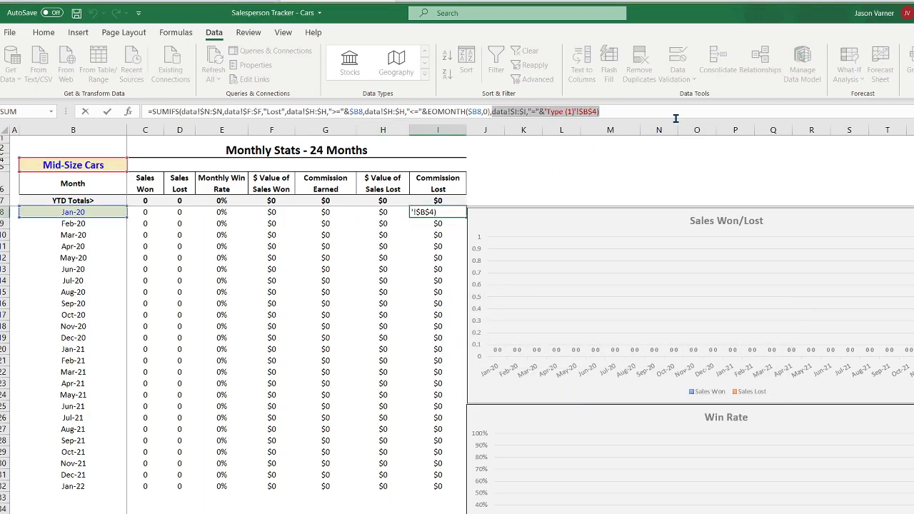
pyautogui.write('data!$K:$K,$B$4')
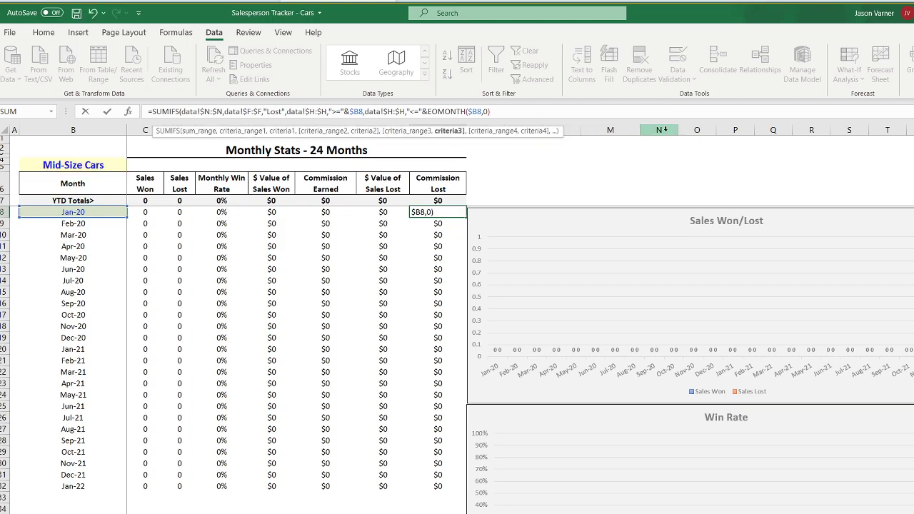
pyautogui.press('Return')
pyautogui.press('Return')
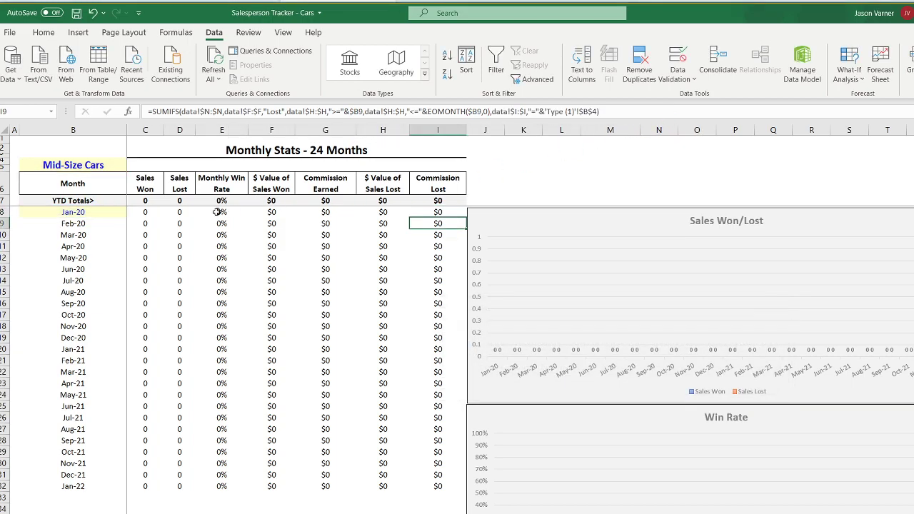
pyautogui.moveTo(145, 212)
pyautogui.mouseDown()
pyautogui.moveTo(427, 205)
pyautogui.moveTo(148, 213)
pyautogui.mouseUp()
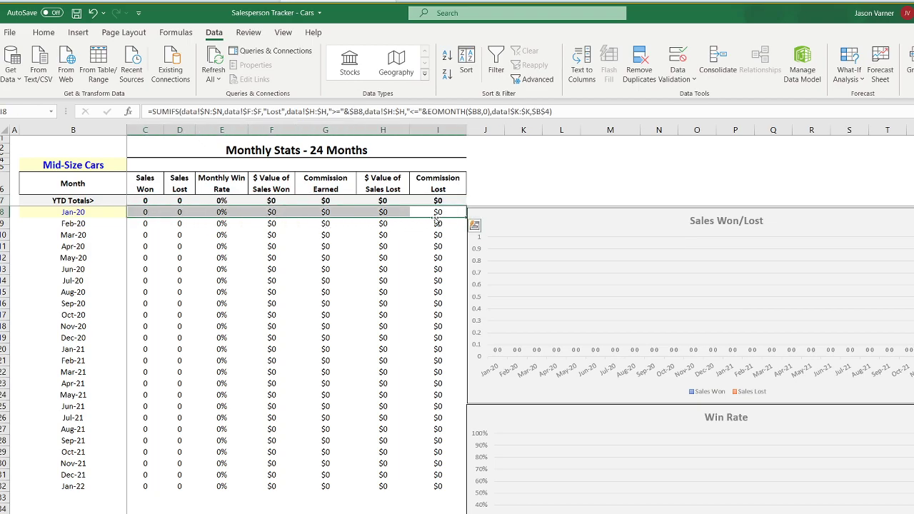
pyautogui.moveTo(466, 218); pyautogui.dragTo(470, 226)
pyautogui.click(92, 12)
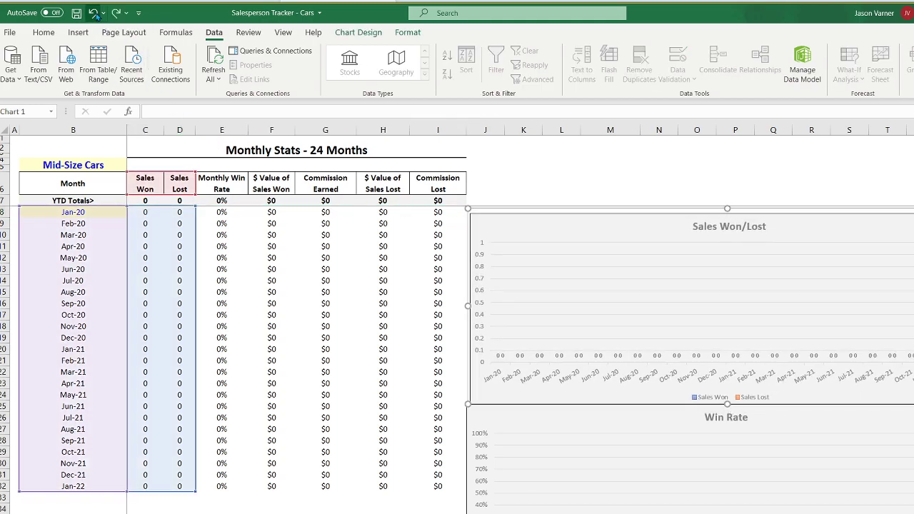
# Step: Fill the updated Jan-20 formulas in C8:I8 down through the Jan-22 row
pyautogui.click(242, 262)
pyautogui.moveTo(145, 213); pyautogui.dragTo(468, 490)
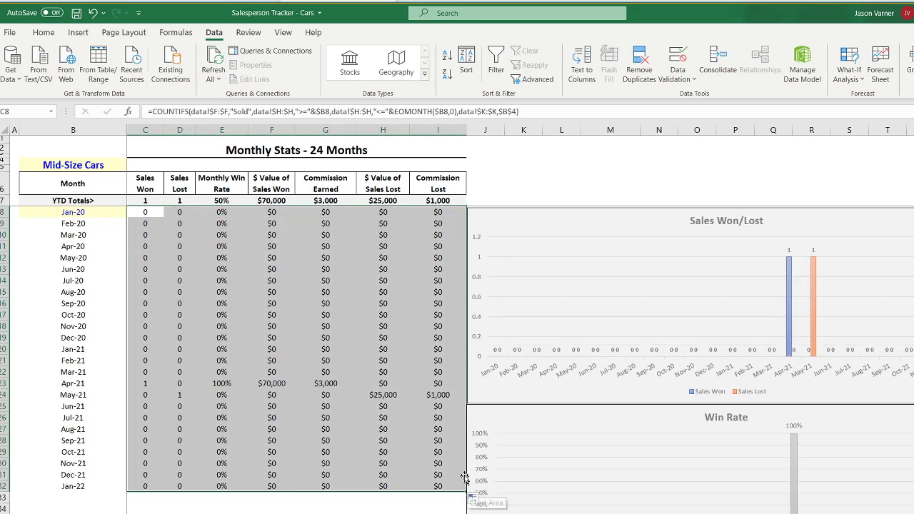
pyautogui.click(325, 319)
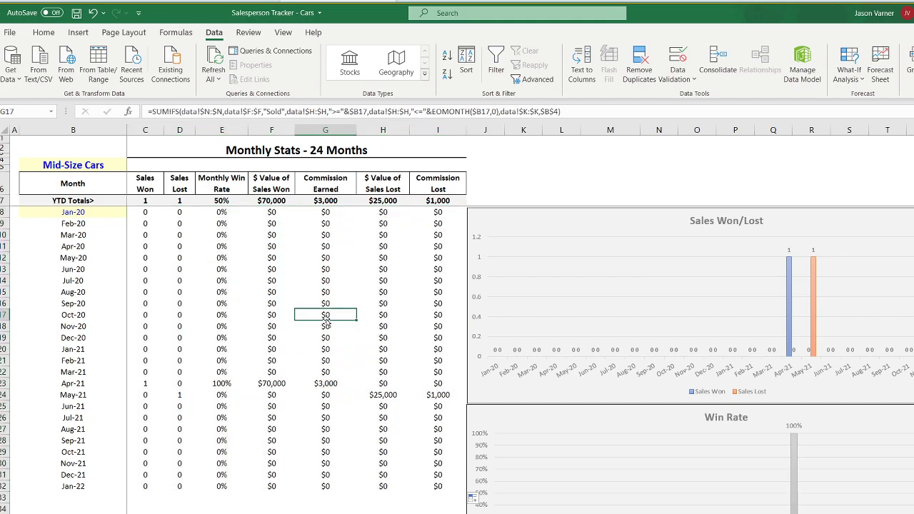
# Step: Test the type selector in B4 with Cars, Trucks and Mid-Size Cars, leaving it set to Cars
pyautogui.click(106, 166)
pyautogui.click(133, 163)
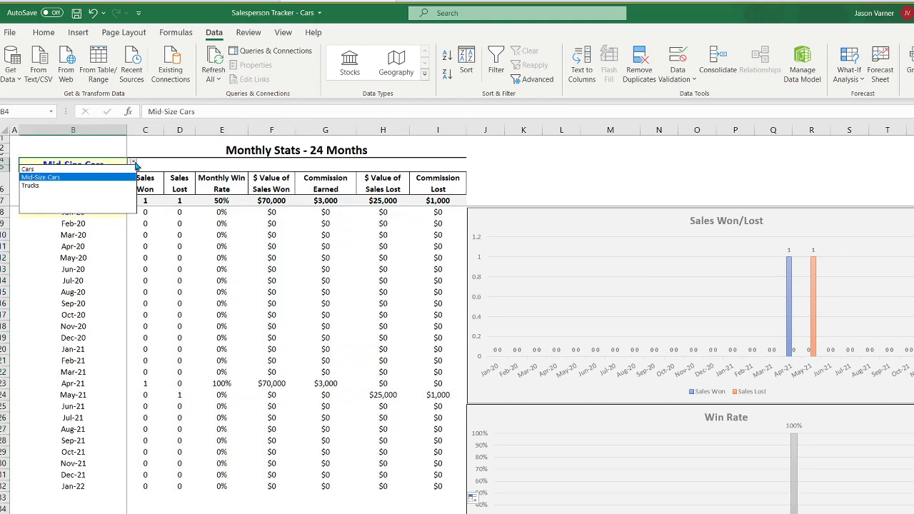
pyautogui.click(92, 172)
pyautogui.click(132, 163)
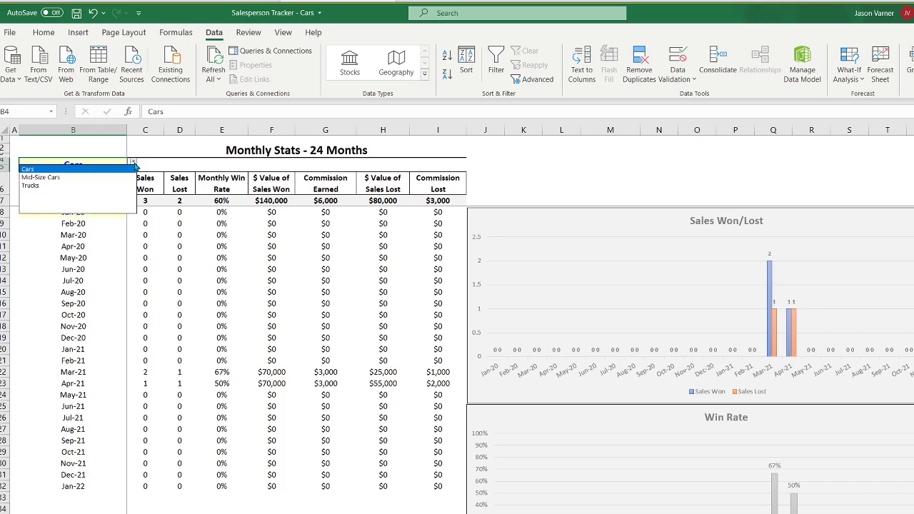
pyautogui.click(88, 186)
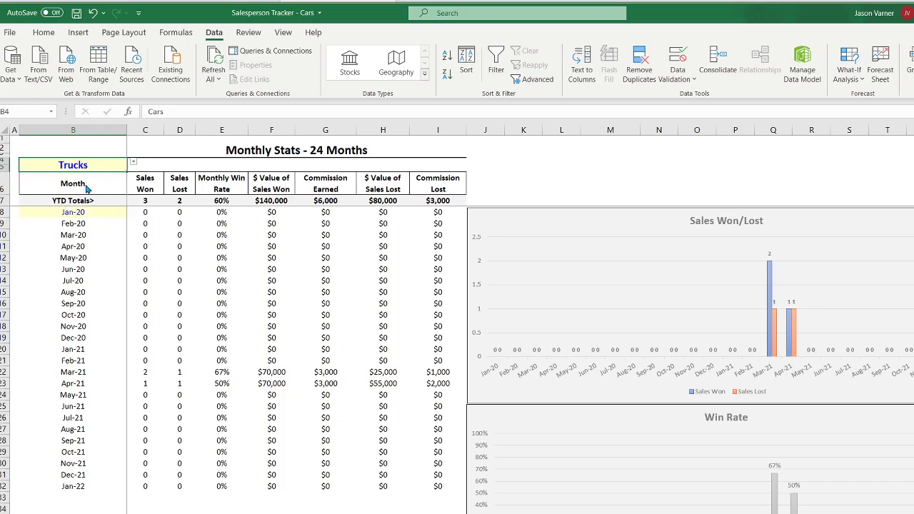
pyautogui.click(134, 165)
pyautogui.click(98, 178)
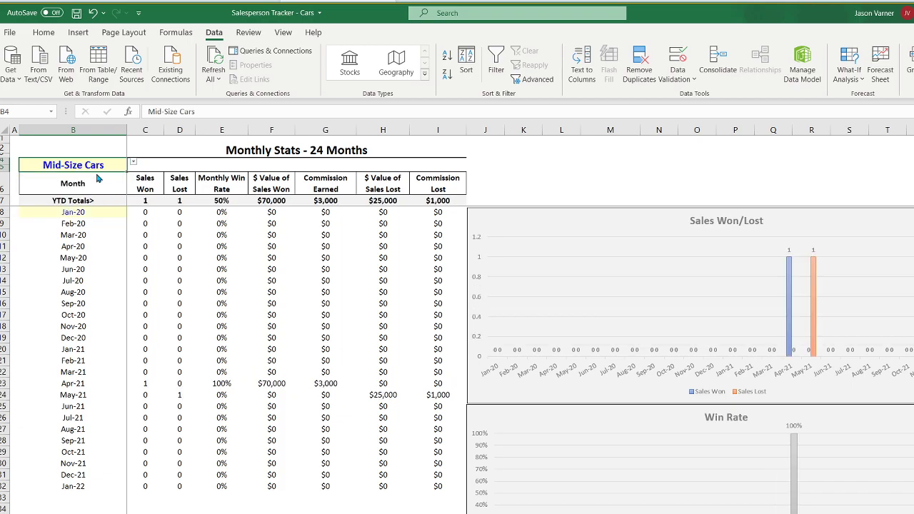
pyautogui.click(134, 164)
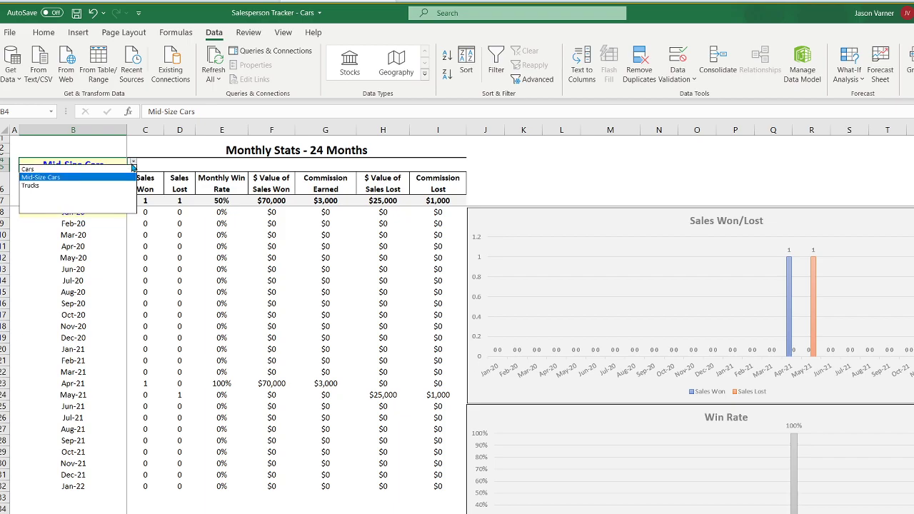
pyautogui.click(102, 173)
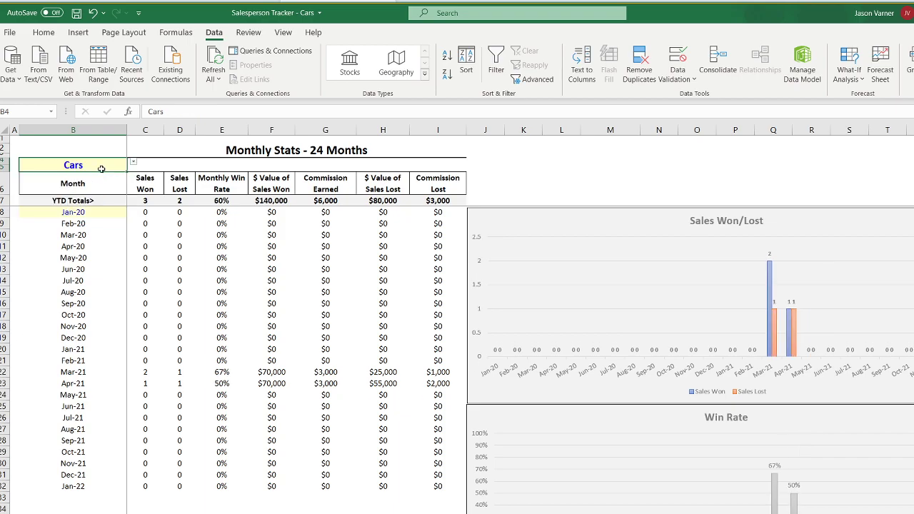
pyautogui.scroll(-3, 572, 400)
pyautogui.scroll(3, 568, 397)
pyautogui.hotkey('alt', 'Tab')
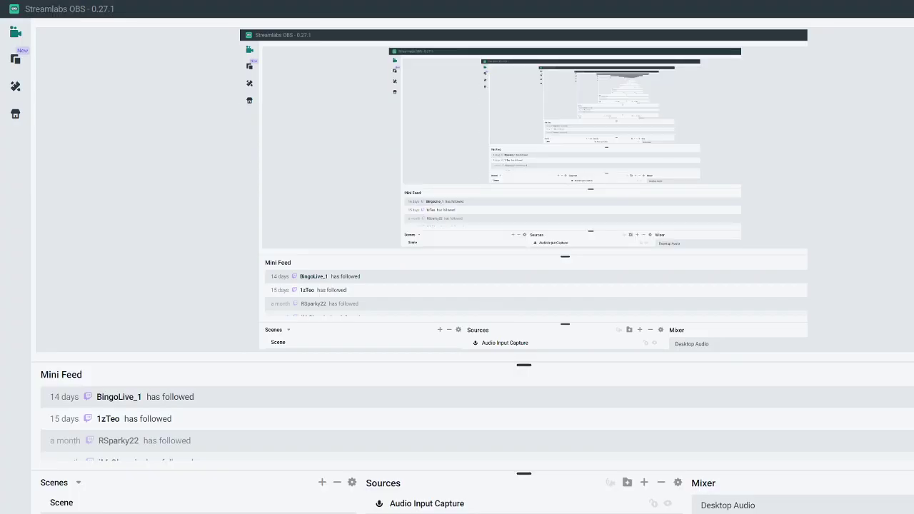
pyautogui.hotkey('alt', 'Tab')
# Step: Save the workbook with the completed type sheet
pyautogui.click(298, 404)
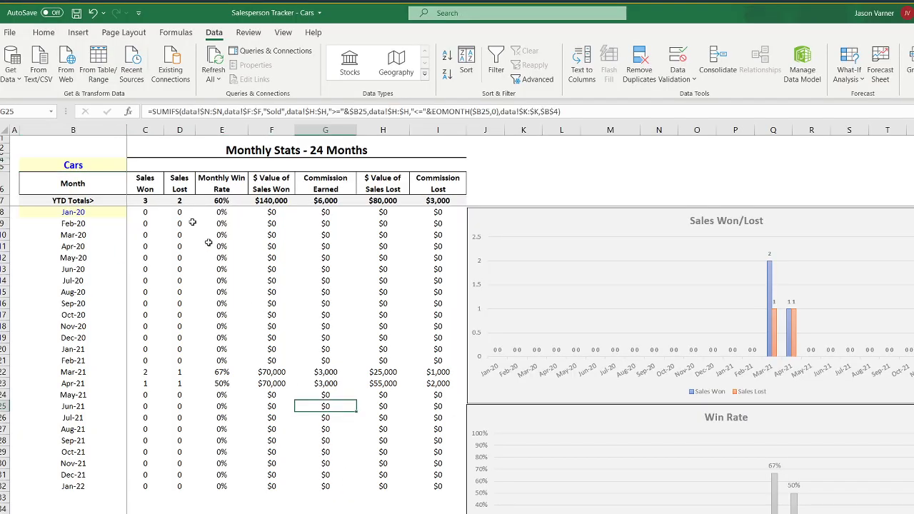
pyautogui.click(44, 33)
pyautogui.click(76, 13)
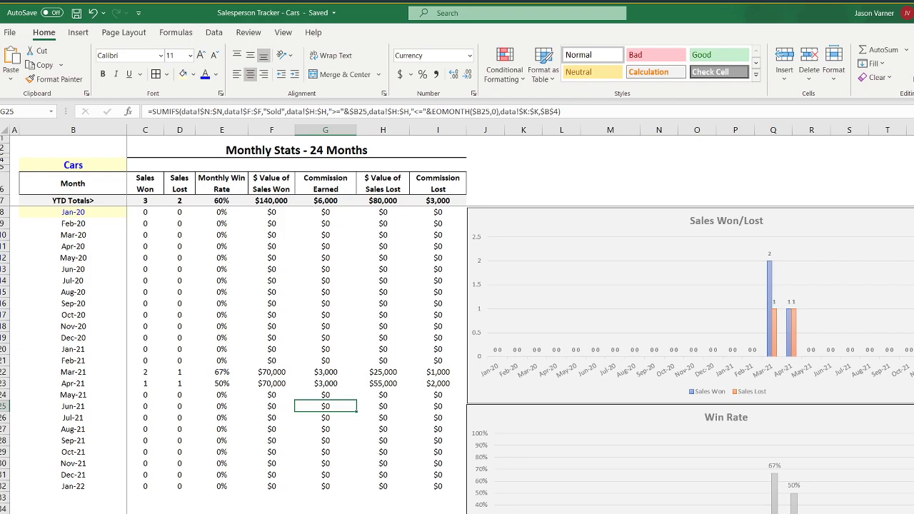
# Step: Compare the make sheet with the type sheet and check the options in the type selector in B4
pyautogui.hotkey('ctrl', 'pagedown')
pyautogui.hotkey('ctrl', 'pagedown')
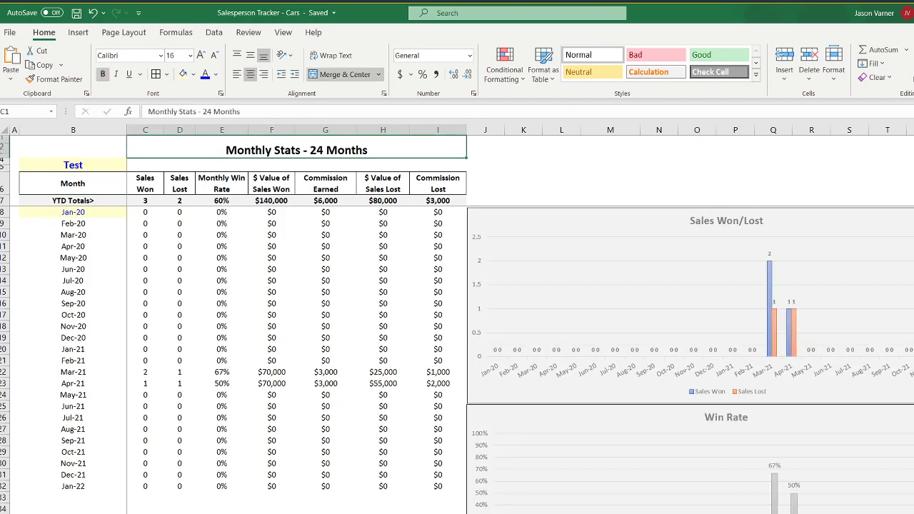
pyautogui.hotkey('ctrl', 'pagedown')
pyautogui.hotkey('ctrl', 'pagedown')
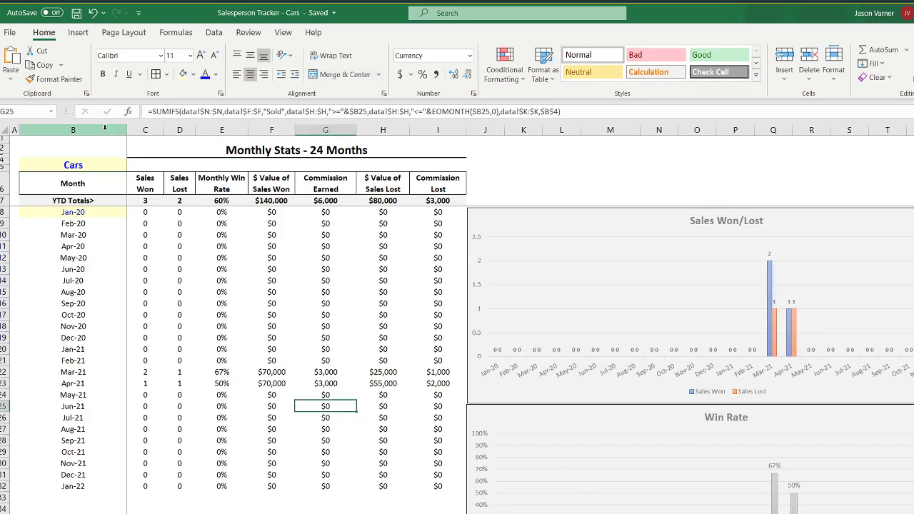
pyautogui.click(106, 164)
pyautogui.click(133, 162)
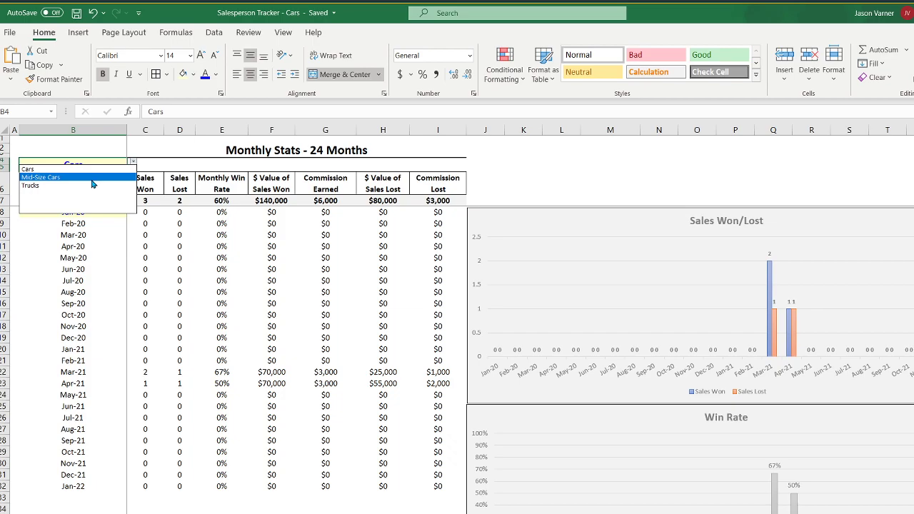
pyautogui.click(94, 281)
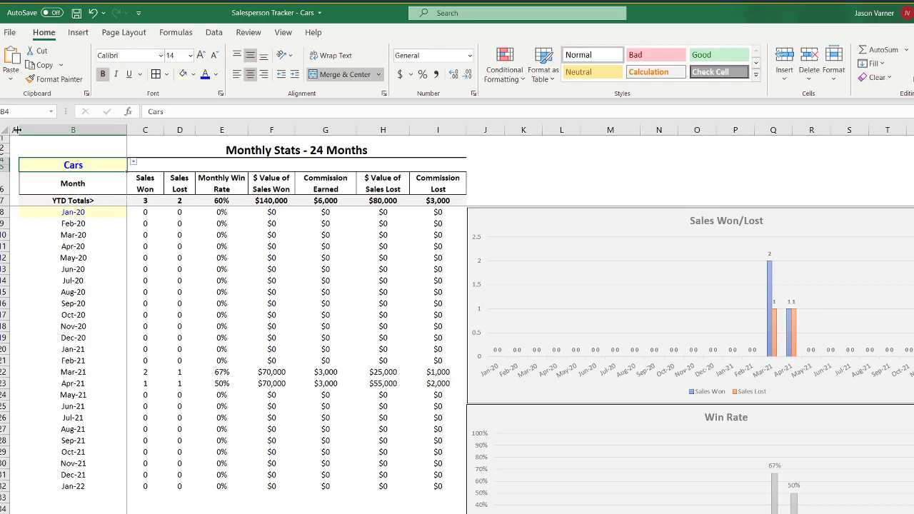
# Step: Widen column A slightly on the type sheet and save the workbook
pyautogui.moveTo(18, 130)
pyautogui.mouseDown()
pyautogui.moveTo(41, 142)
pyautogui.moveTo(41, 153)
pyautogui.moveTo(48, 129)
pyautogui.moveTo(19, 129)
pyautogui.mouseUp()
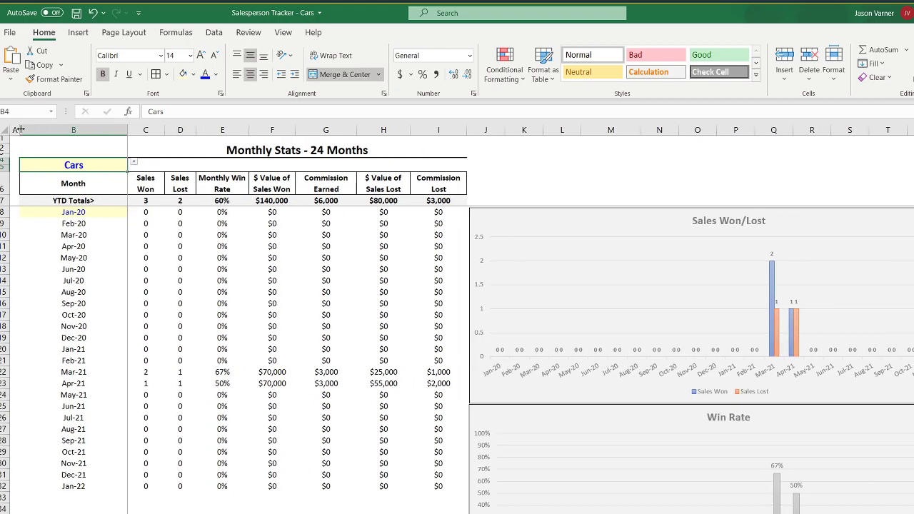
pyautogui.click(91, 212)
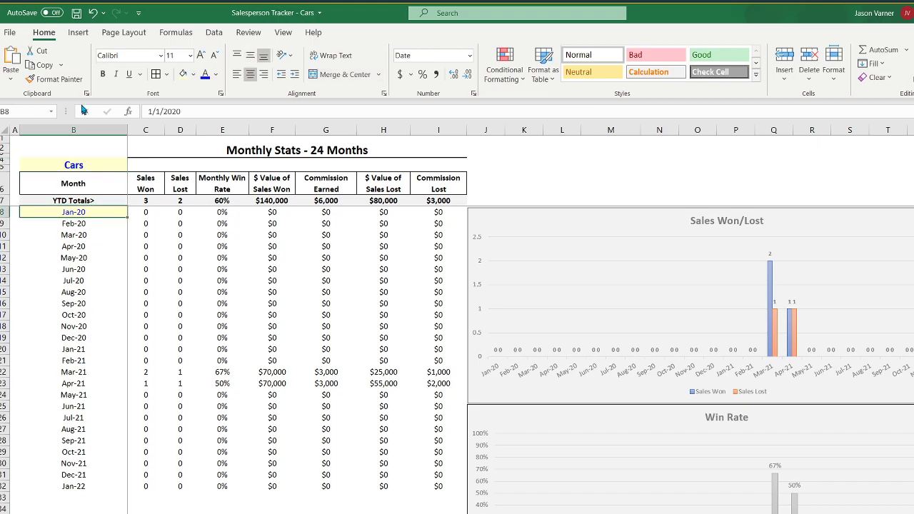
pyautogui.click(75, 13)
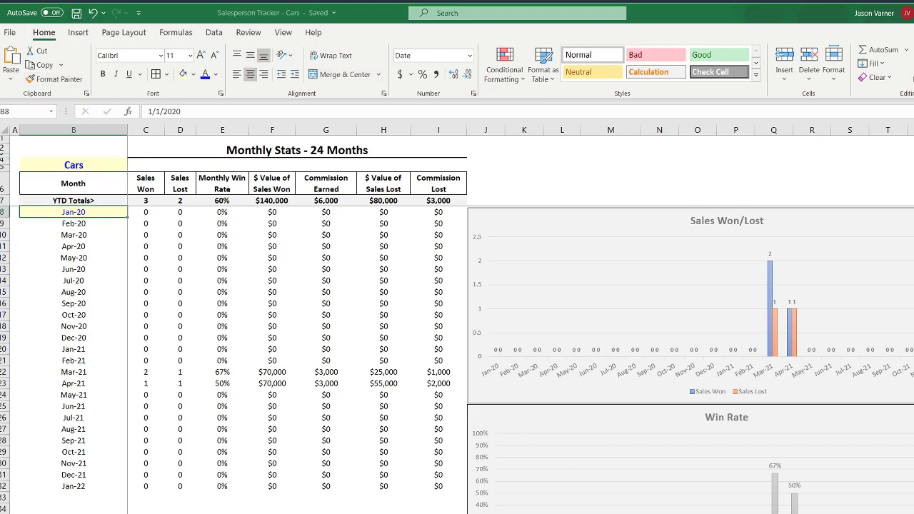
# Step: Review the make sheet and the overall monthly stats sheet that has no selector
pyautogui.hotkey('ctrl', 'pagedown')
pyautogui.hotkey('ctrl', 'pagedown')
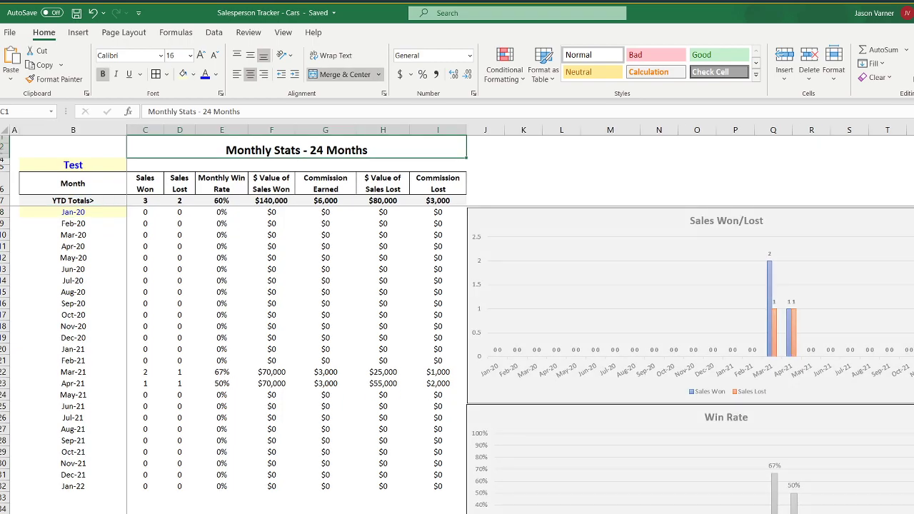
pyautogui.click(73, 165)
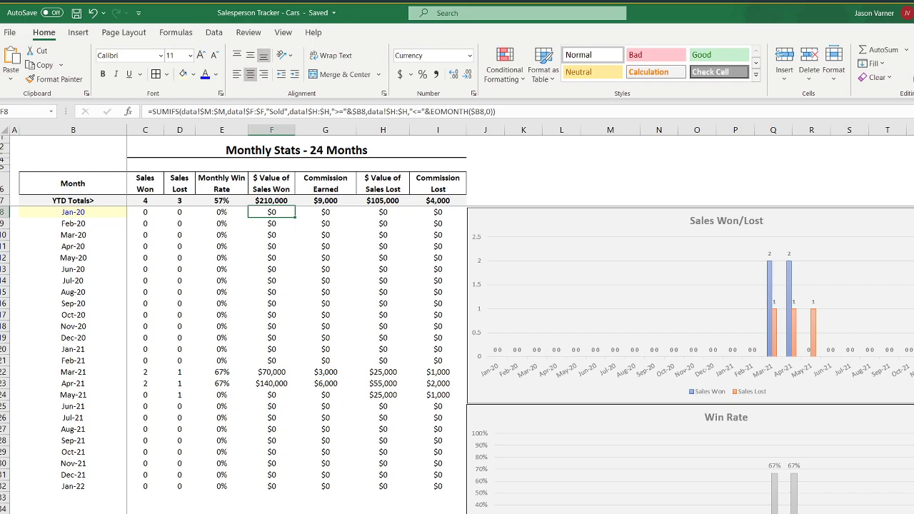
# Step: Review the Make, Vehicle Type and Status columns of the records on the data sheet
pyautogui.hotkey('ctrl', 'pagedown')
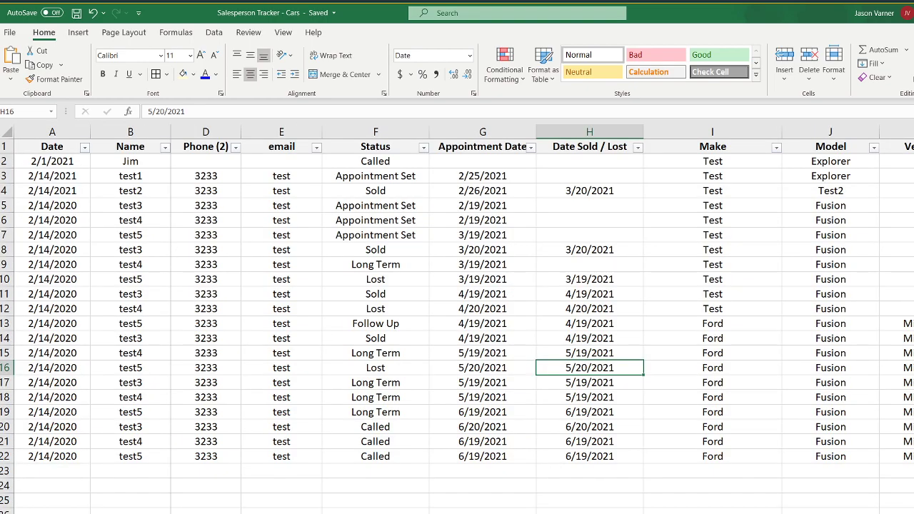
pyautogui.scroll(-4, 457, 321)
pyautogui.scroll(4, 457, 321)
pyautogui.click(501, 382)
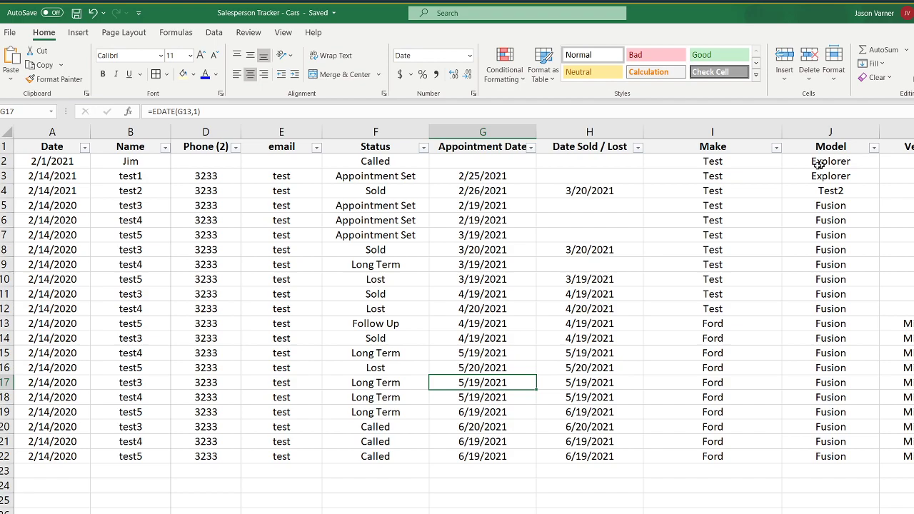
pyautogui.moveTo(739, 164); pyautogui.dragTo(712, 457)
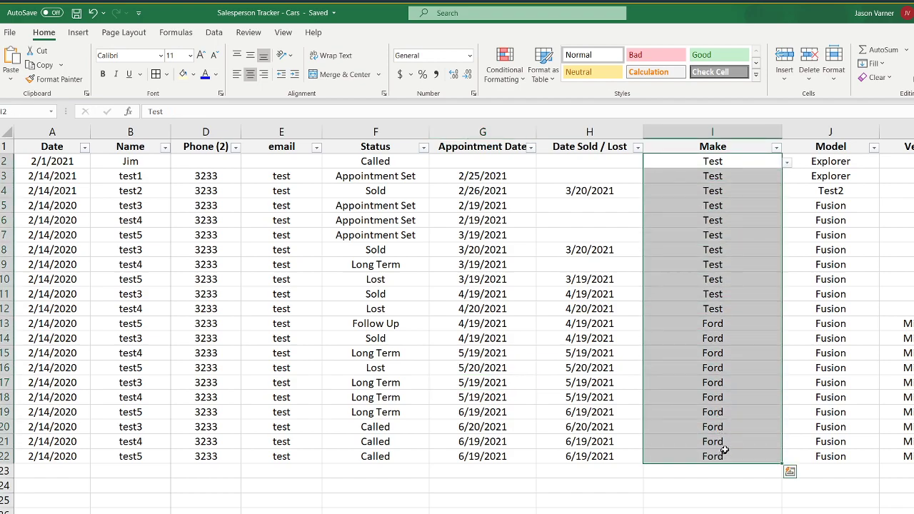
pyautogui.moveTo(726, 172); pyautogui.dragTo(714, 296)
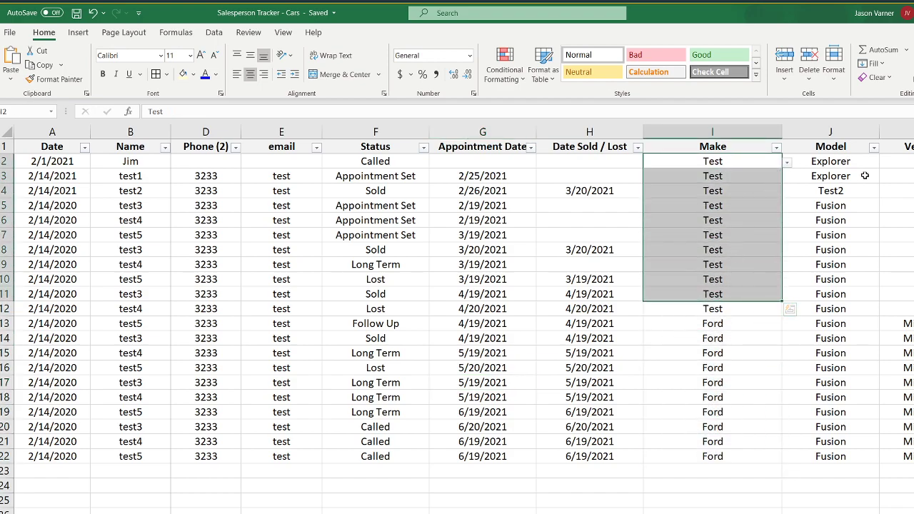
pyautogui.moveTo(909, 162); pyautogui.dragTo(908, 221)
pyautogui.moveTo(724, 159); pyautogui.dragTo(778, 251)
pyautogui.moveTo(909, 162); pyautogui.dragTo(909, 205)
pyautogui.moveTo(729, 162); pyautogui.dragTo(719, 228)
pyautogui.moveTo(418, 159); pyautogui.dragTo(377, 440)
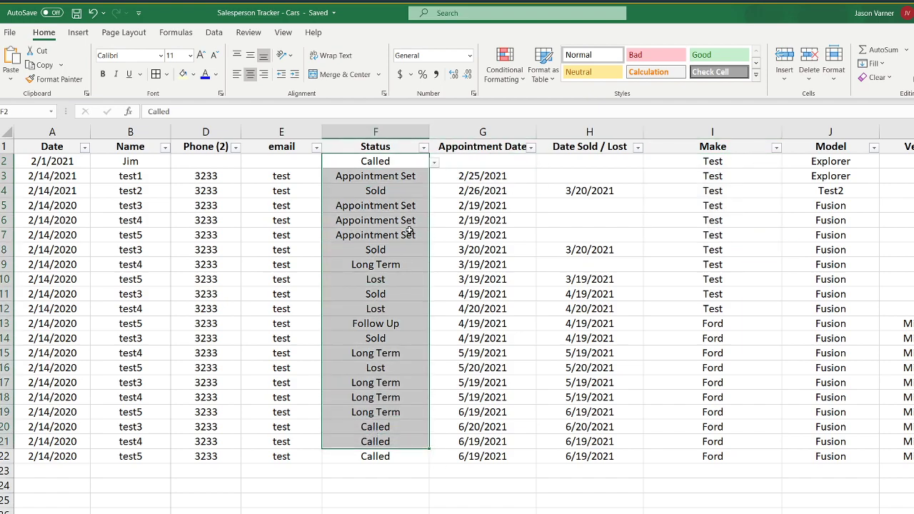
# Step: Review the first records across all data sheet columns and the upcoming appointments sheet for the current week
pyautogui.click(384, 160)
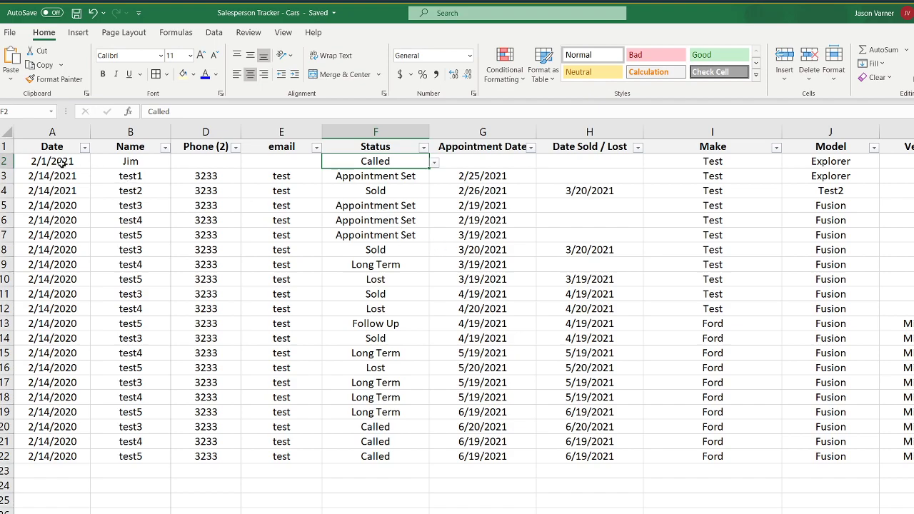
pyautogui.moveTo(65, 164); pyautogui.dragTo(753, 180)
pyautogui.moveTo(668, 175); pyautogui.dragTo(912, 176)
pyautogui.click(888, 161)
pyautogui.click(735, 165)
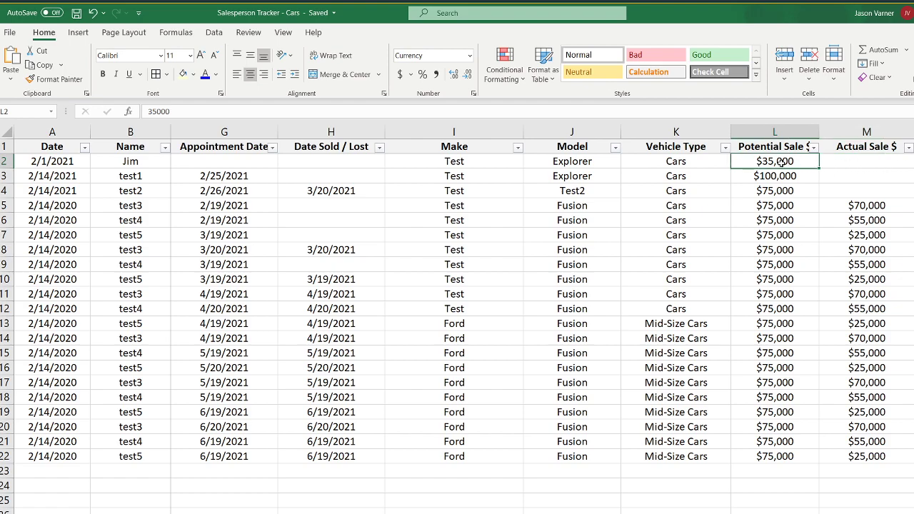
pyautogui.moveTo(781, 163); pyautogui.dragTo(913, 163)
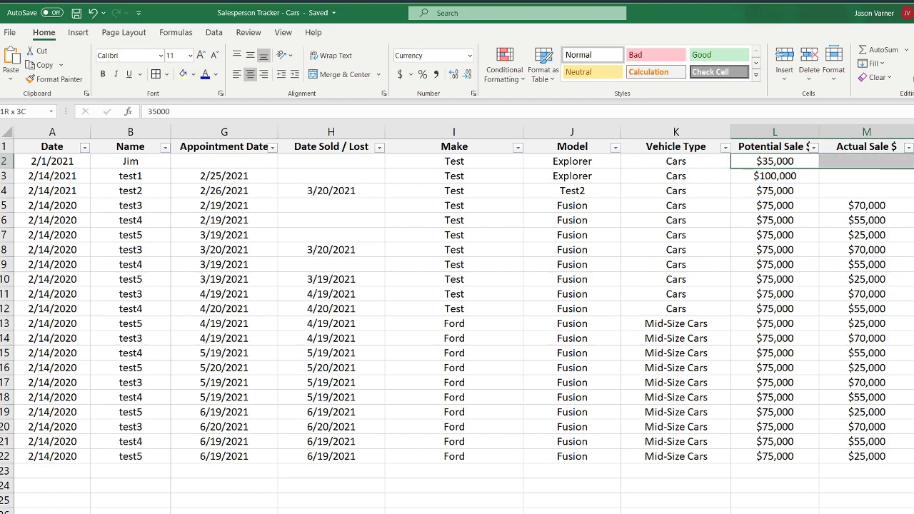
pyautogui.click(700, 162)
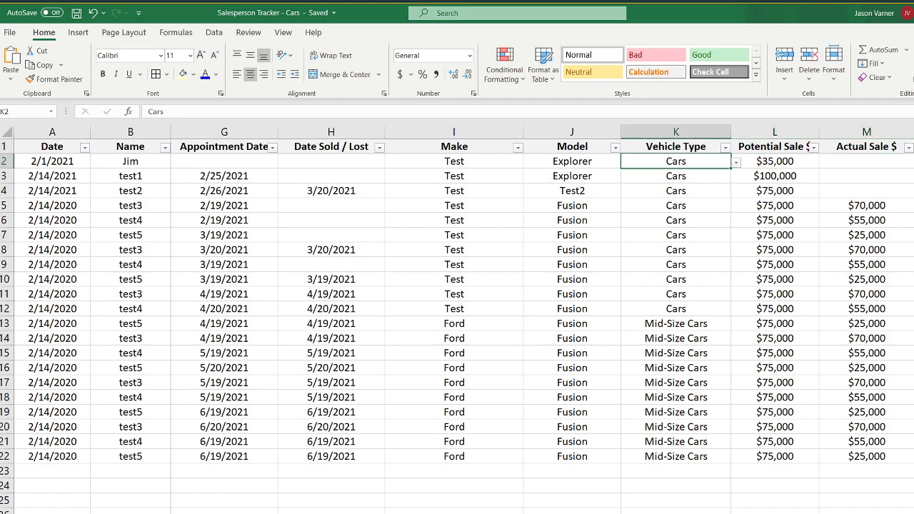
pyautogui.hscroll(-4, 543, 321)
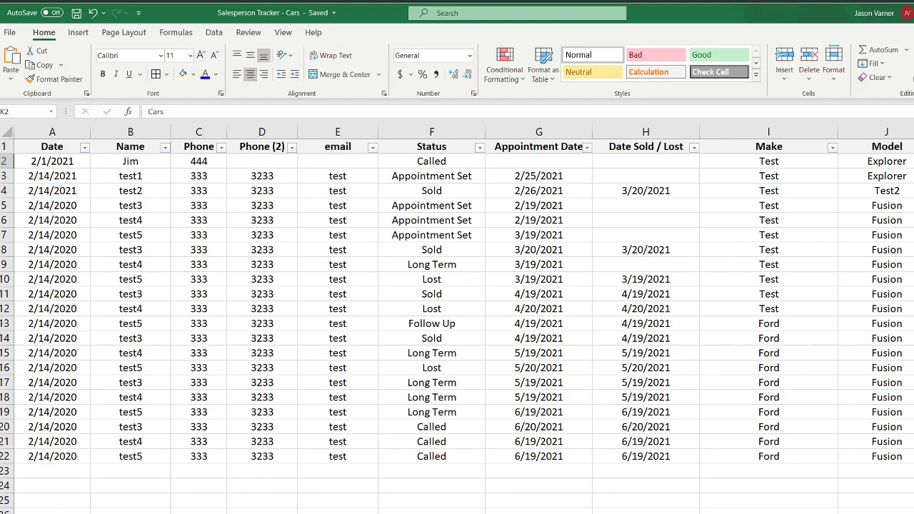
pyautogui.hotkey('ctrl', 'pagedown')
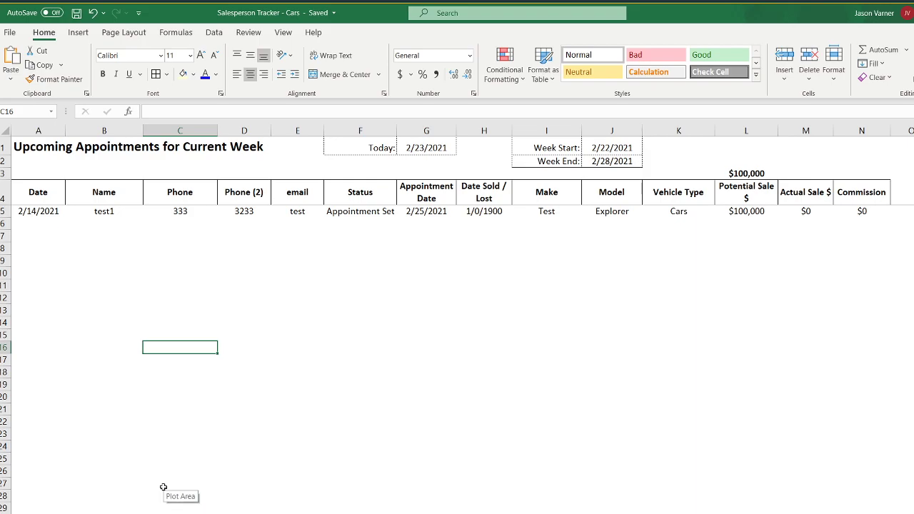
pyautogui.moveTo(38, 211); pyautogui.dragTo(344, 223)
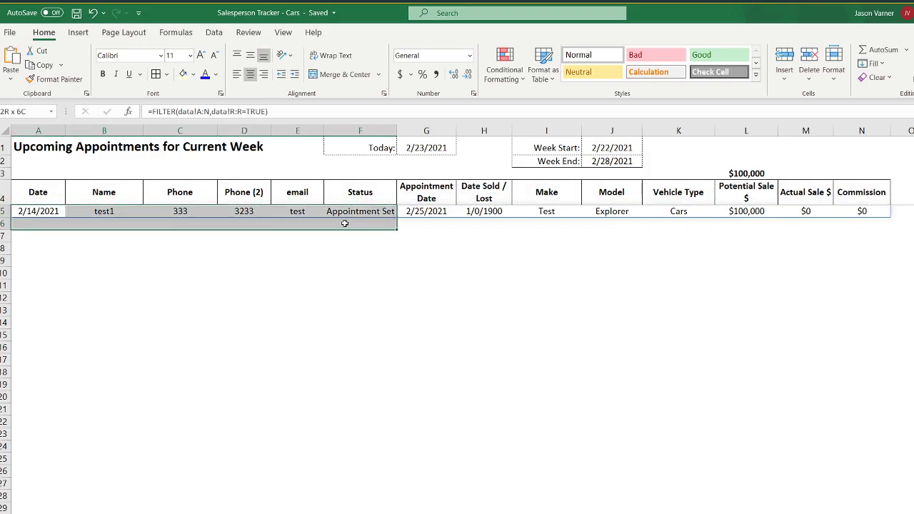
pyautogui.click(326, 408)
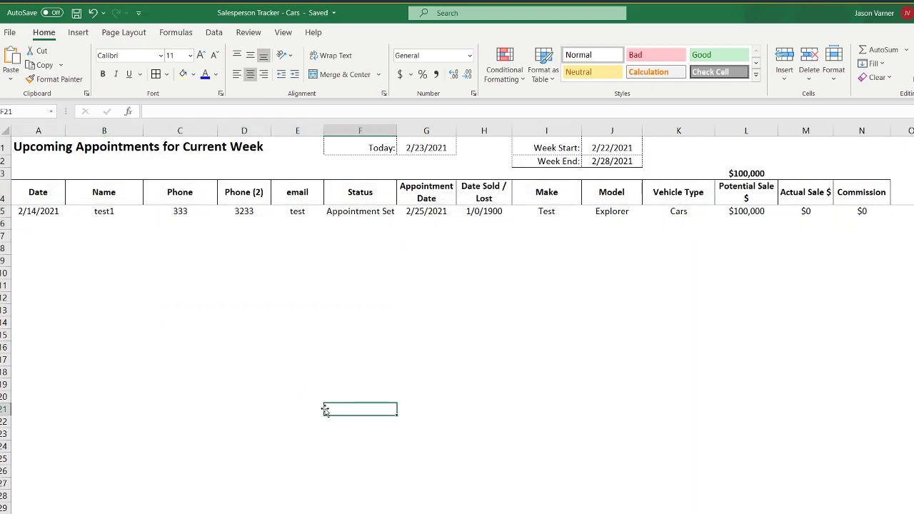
# Step: Format the Date column A on the Called pipeline sheet as Short Date
pyautogui.click(243, 513)
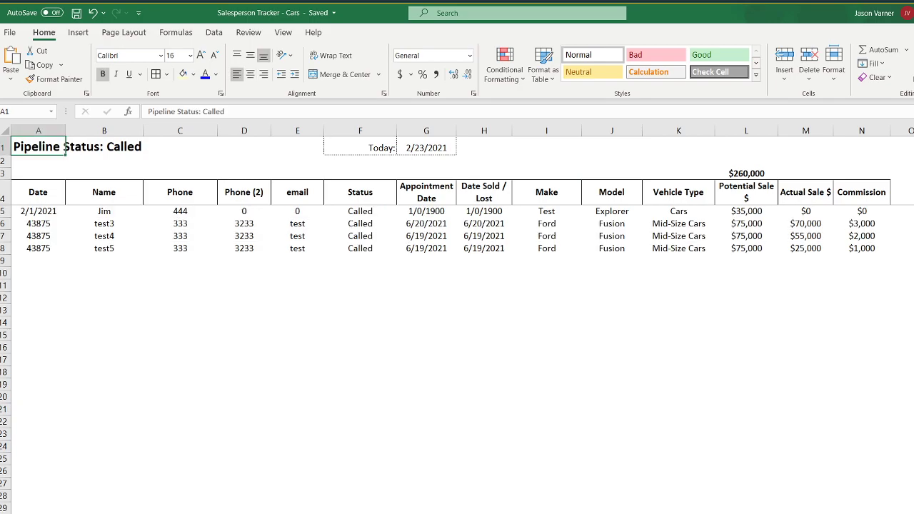
pyautogui.click(39, 130)
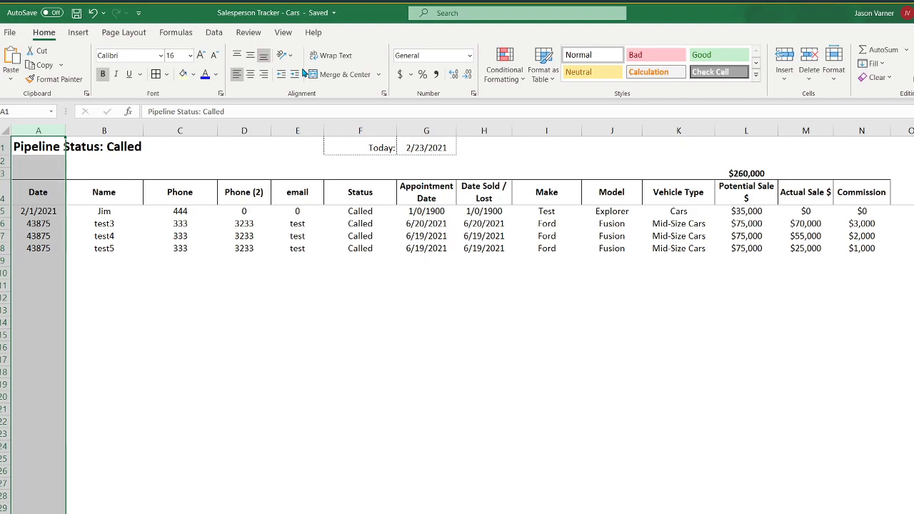
pyautogui.click(471, 57)
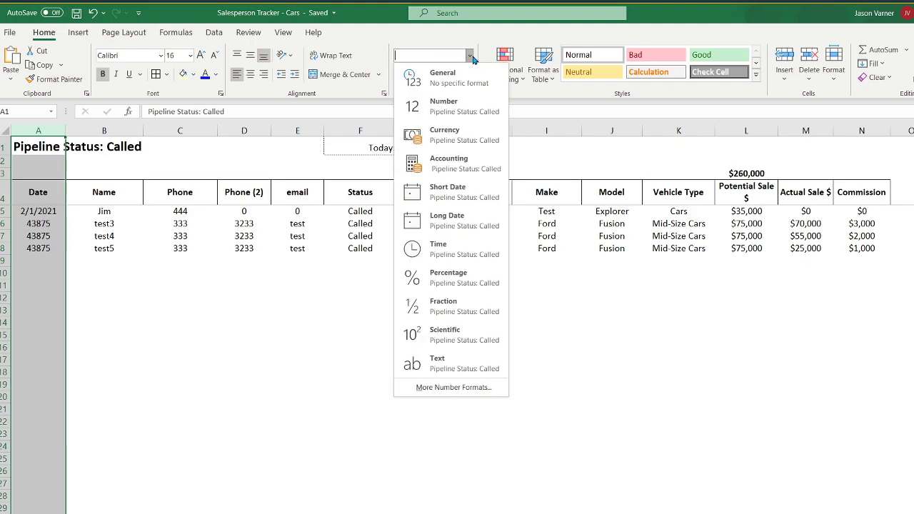
pyautogui.click(465, 186)
pyautogui.click(244, 359)
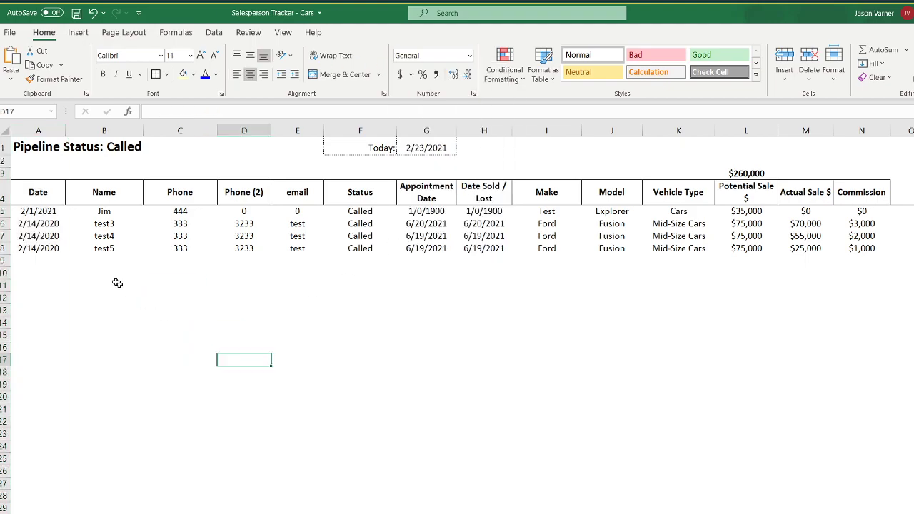
# Step: Format the Date column A on the Appointment Set pipeline sheet as Short Date
pyautogui.click(39, 211)
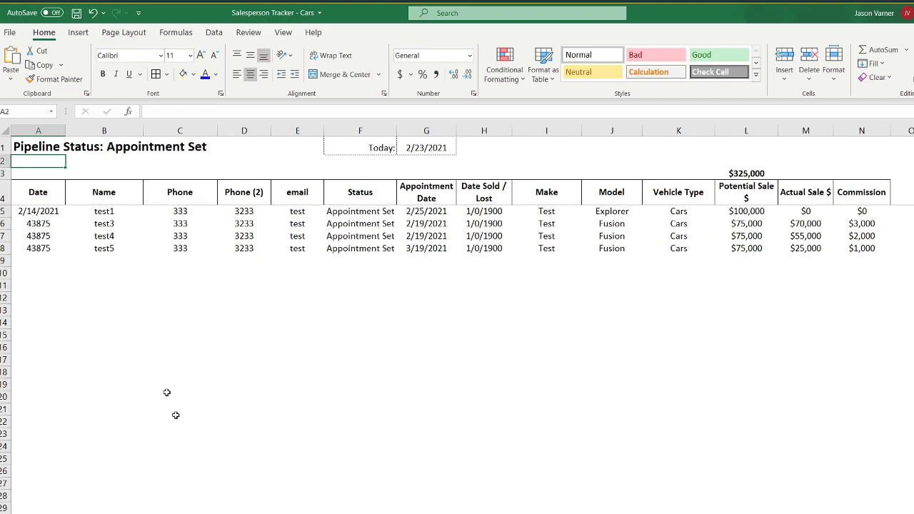
pyautogui.click(41, 130)
pyautogui.click(469, 56)
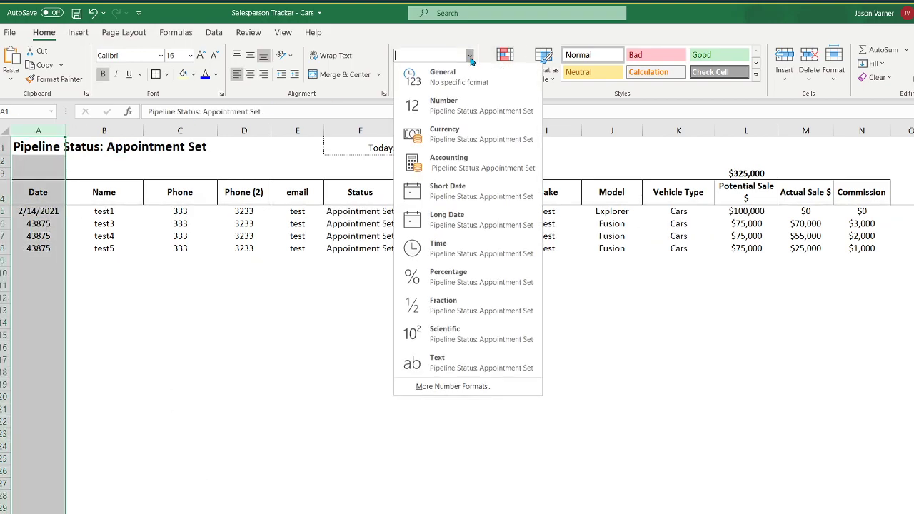
pyautogui.click(469, 189)
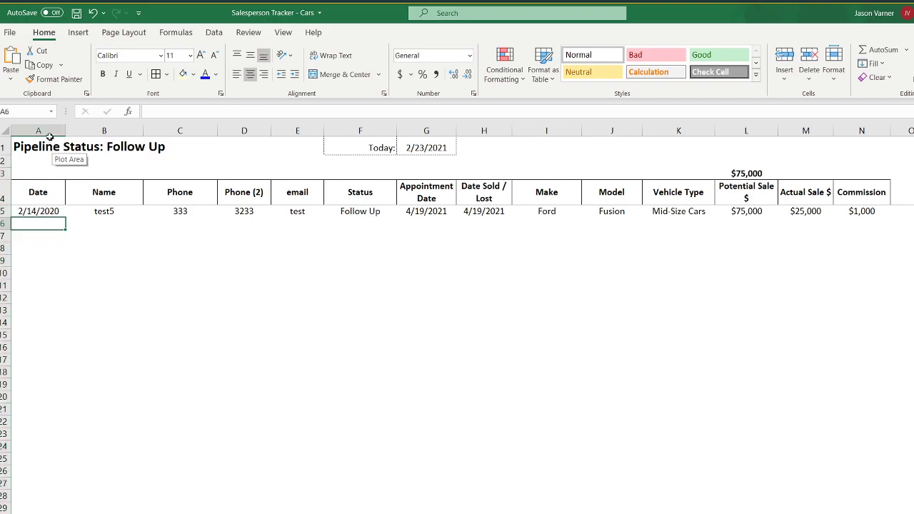
# Step: Apply the Short Date format to column A of the Follow Up pipeline sheet
pyautogui.click(37, 130)
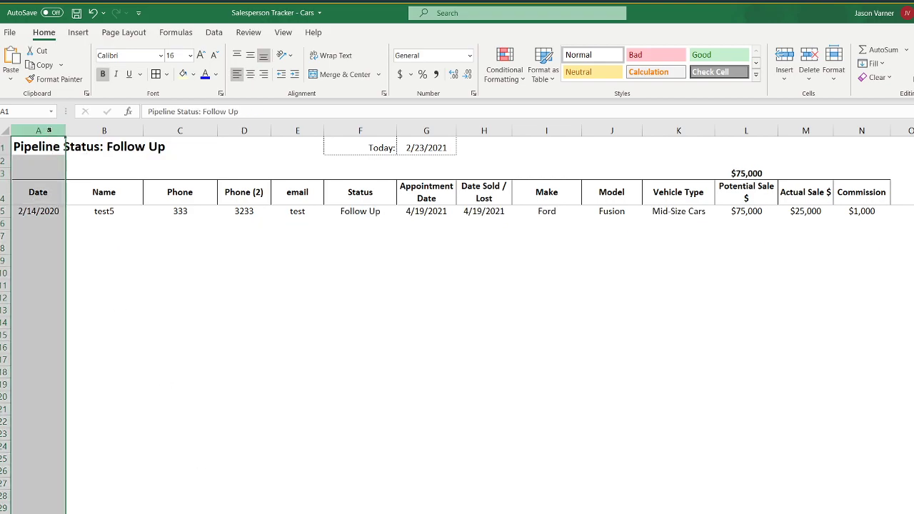
pyautogui.click(469, 55)
pyautogui.click(471, 188)
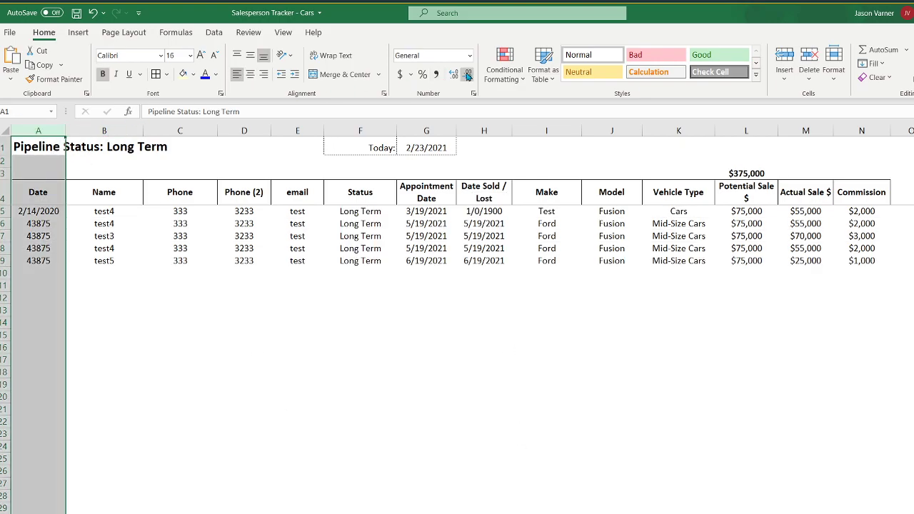
# Step: Apply the Short Date format to column A on both the Long Term and Sold pipeline sheets
pyautogui.click(469, 56)
pyautogui.click(461, 190)
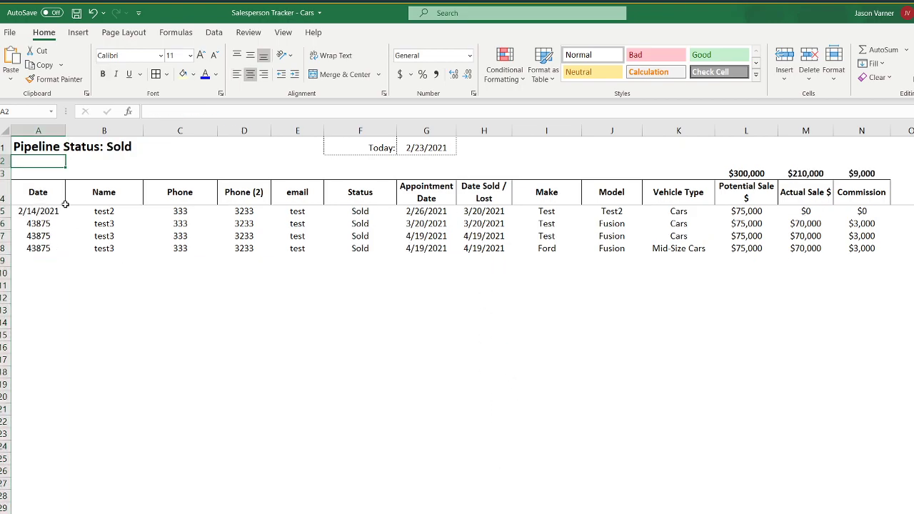
pyautogui.click(469, 55)
pyautogui.click(457, 188)
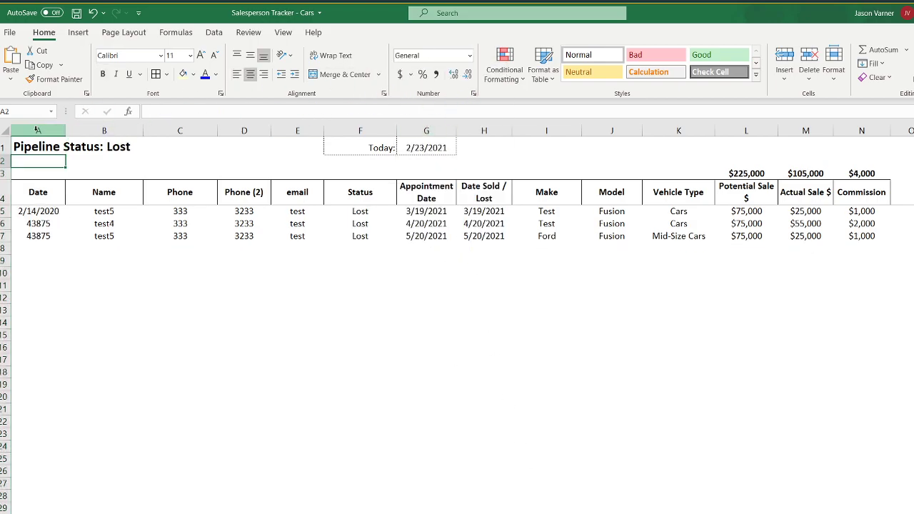
# Step: Format column A of the Lost pipeline sheet as Short Date, then save the workbook from the data sheet
pyautogui.click(37, 130)
pyautogui.click(469, 56)
pyautogui.click(454, 187)
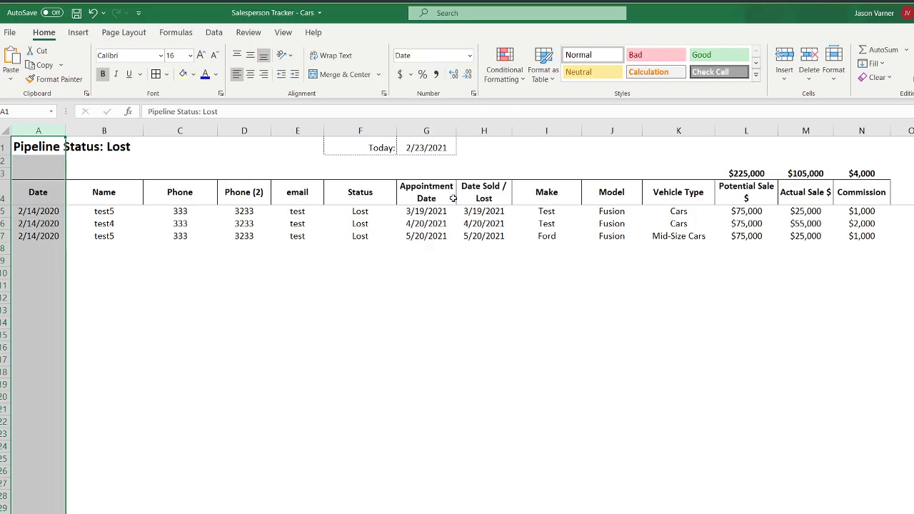
pyautogui.click(447, 380)
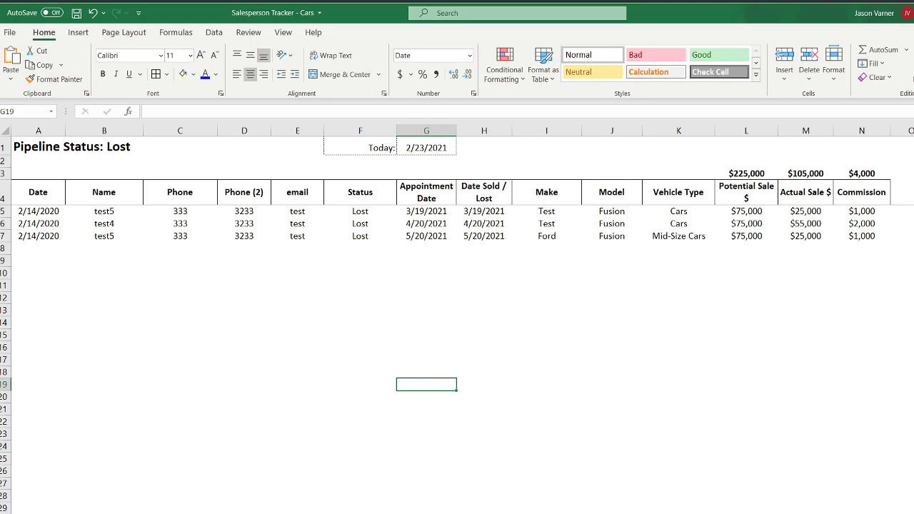
pyautogui.hotkey('ctrl', 'pageup')
pyautogui.click(76, 13)
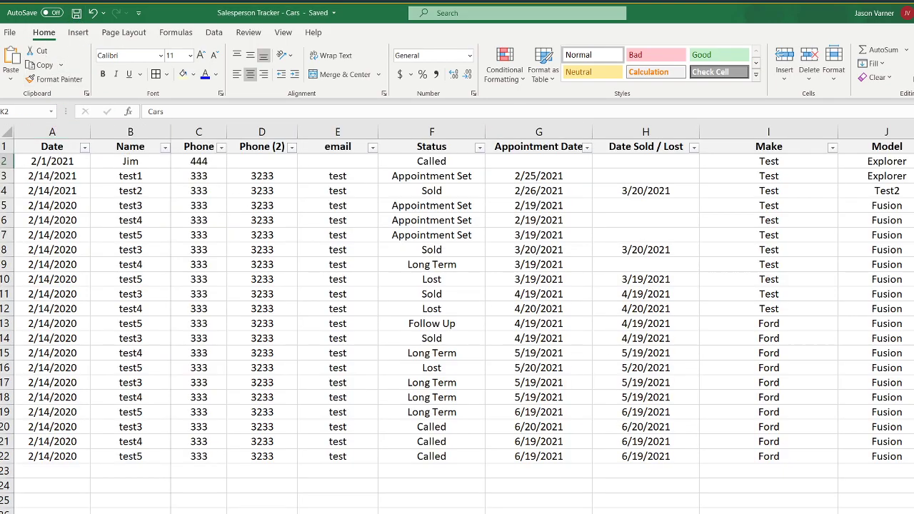
# Step: Check that the Sales Won and Sales Lost formulas on Make(1) and Make(2) refer to their own sheet's selector in B4
pyautogui.hotkey('ctrl', 'pagedown')
pyautogui.click(146, 224)
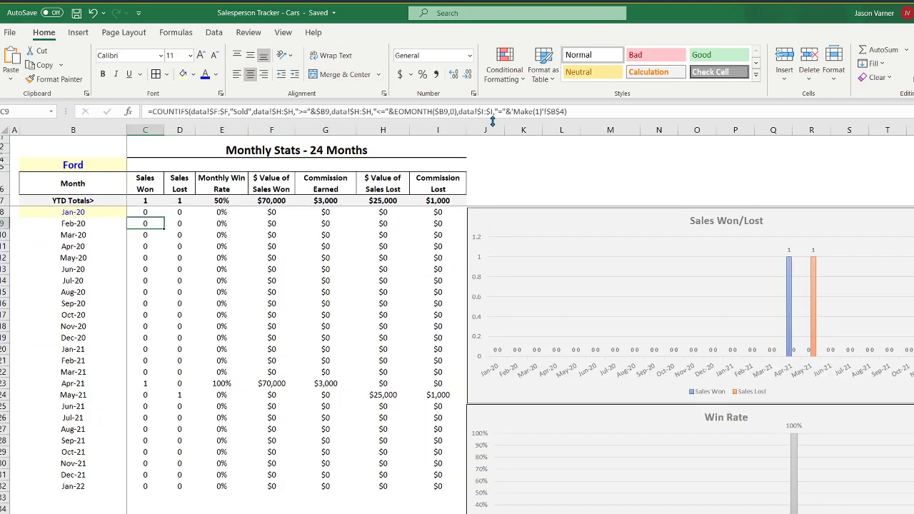
pyautogui.press('Up')
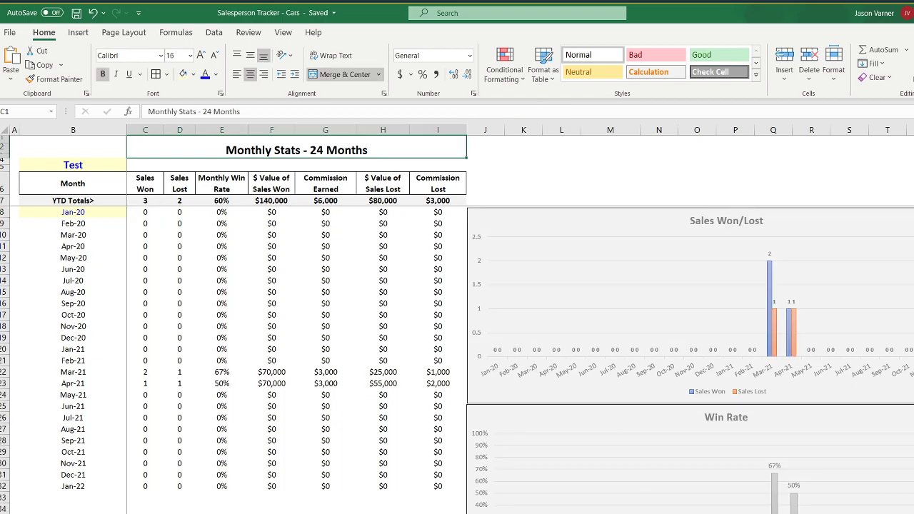
pyautogui.click(142, 213)
pyautogui.click(171, 212)
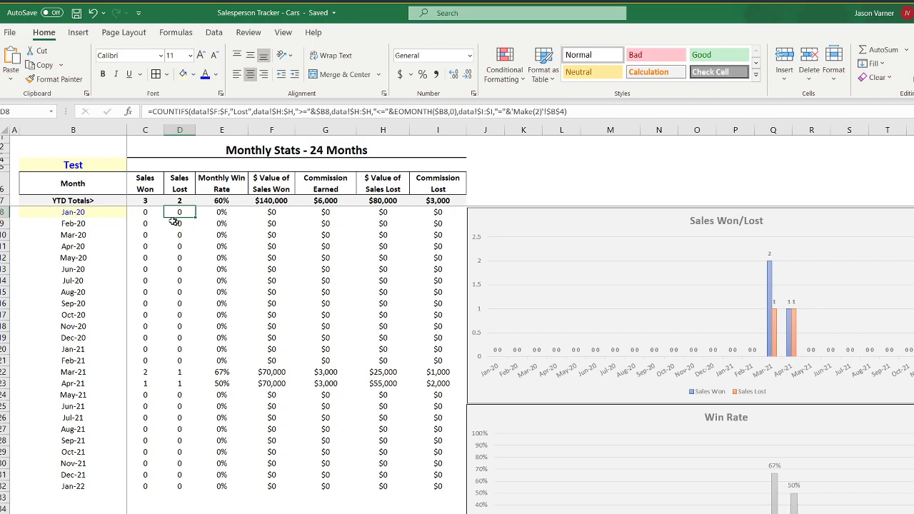
pyautogui.click(145, 214)
pyautogui.click(176, 213)
# Step: Check that the January 2020 count, value and commission formulas on Make(3) refer to their own sheet's selector in B4
pyautogui.click(157, 214)
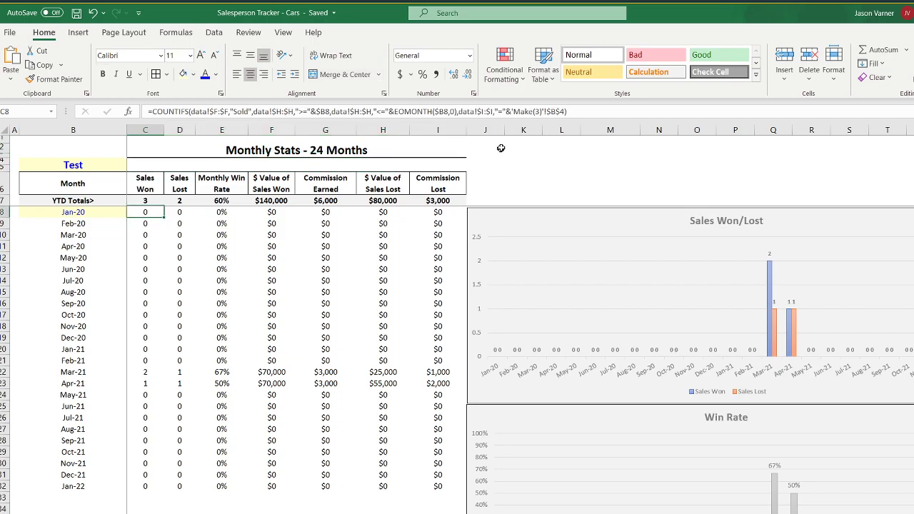
pyautogui.click(181, 211)
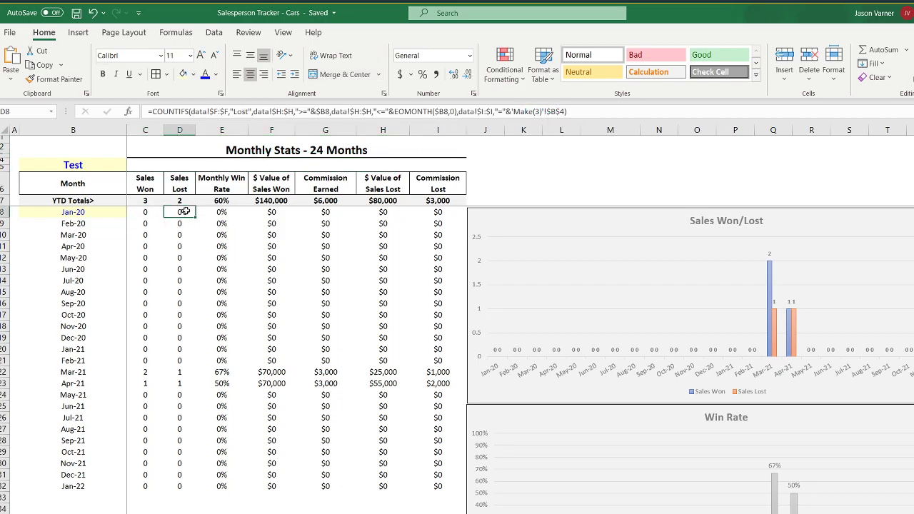
pyautogui.click(222, 212)
pyautogui.click(262, 213)
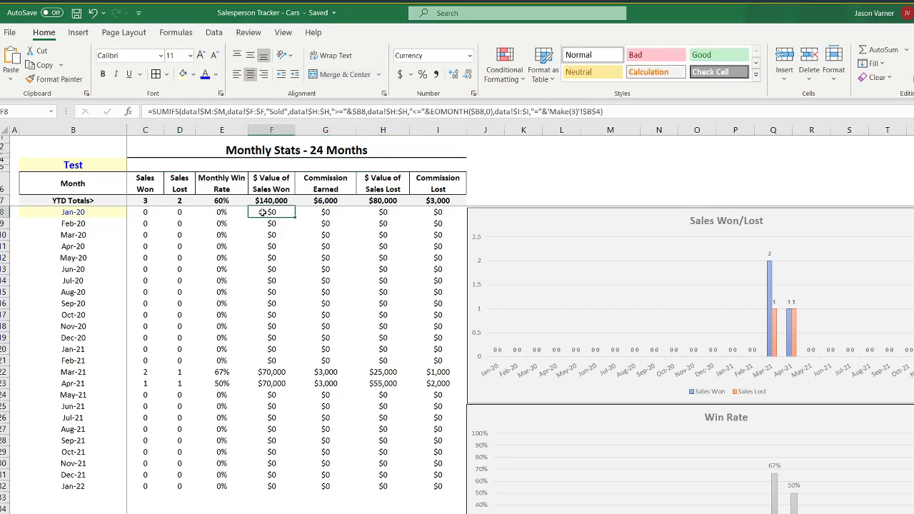
pyautogui.click(316, 211)
pyautogui.click(324, 236)
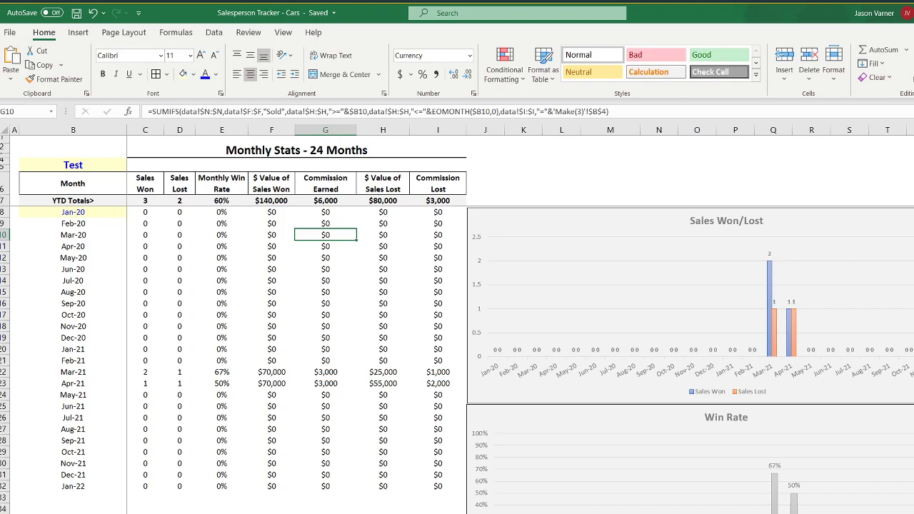
pyautogui.click(326, 212)
pyautogui.click(378, 211)
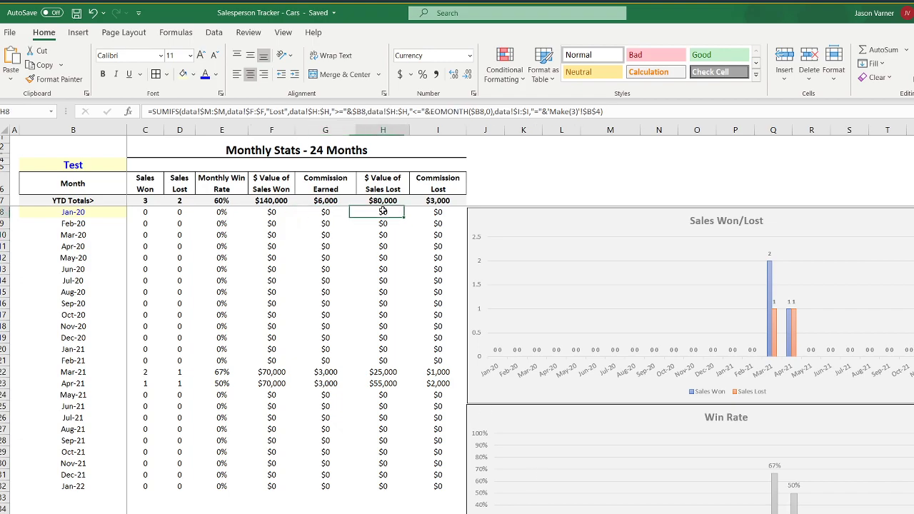
pyautogui.click(141, 213)
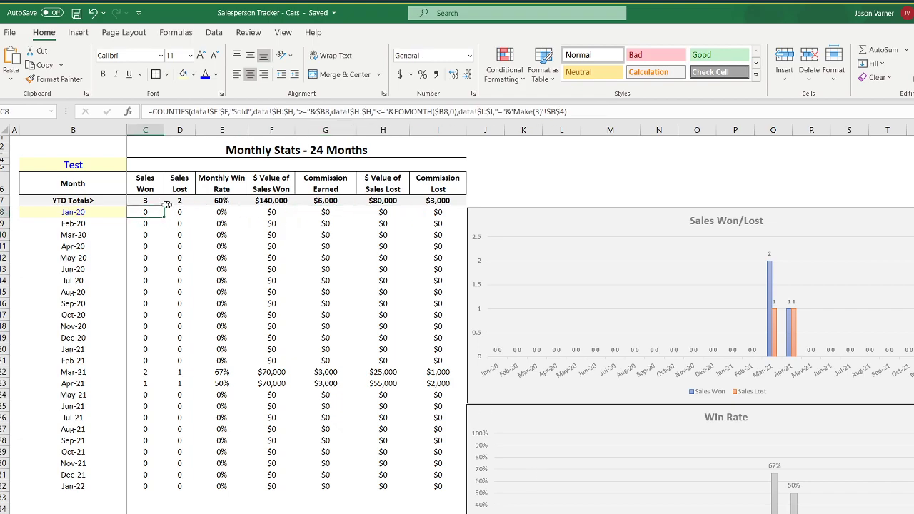
pyautogui.rightClick(155, 212)
pyautogui.click(175, 239)
pyautogui.hotkey('ctrl', 'pagedown')
pyautogui.click(136, 213)
pyautogui.hotkey('ctrl', 'c')
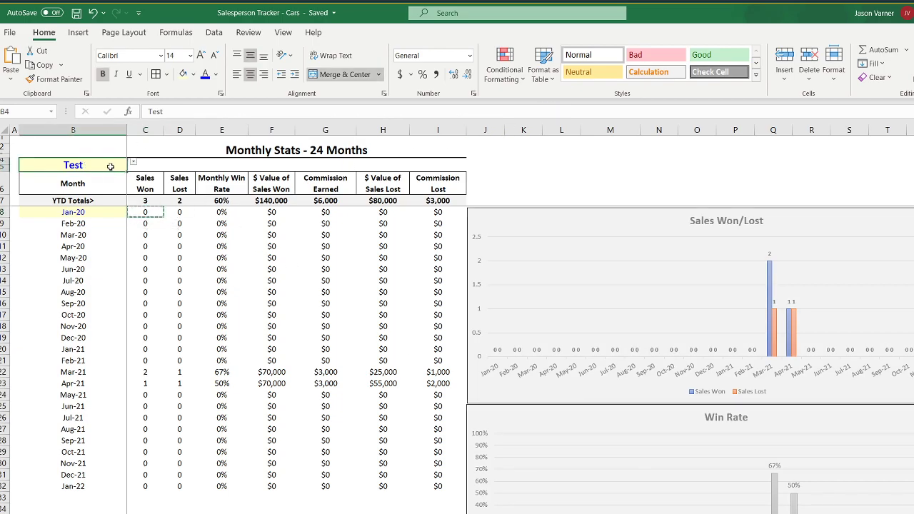
pyautogui.click(134, 164)
pyautogui.click(42, 177)
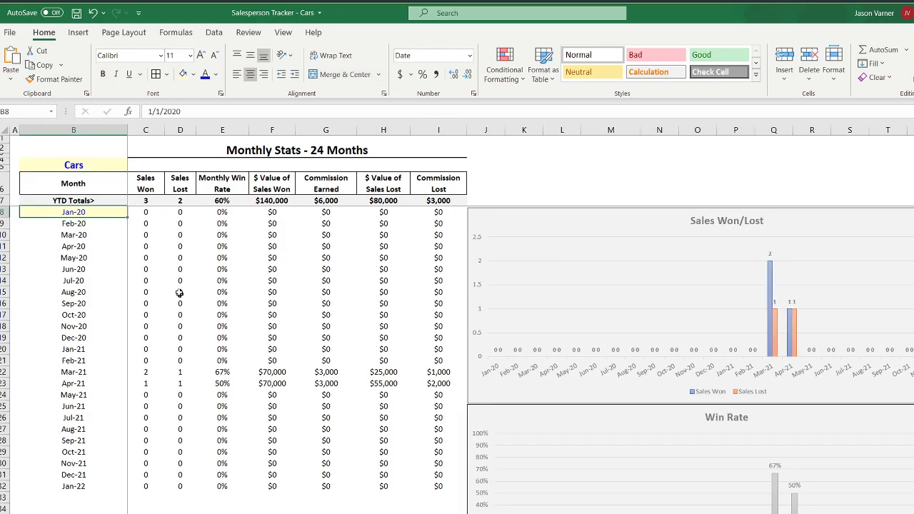
# Step: Check that the Sales Won and Sales Lost formulas on the Cars type sheet match data column K against the selector in B4
pyautogui.click(145, 212)
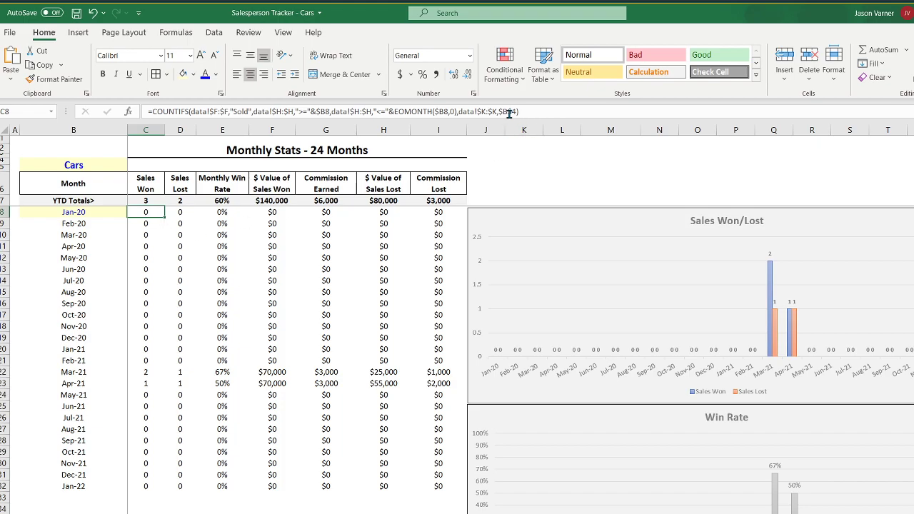
pyautogui.click(180, 214)
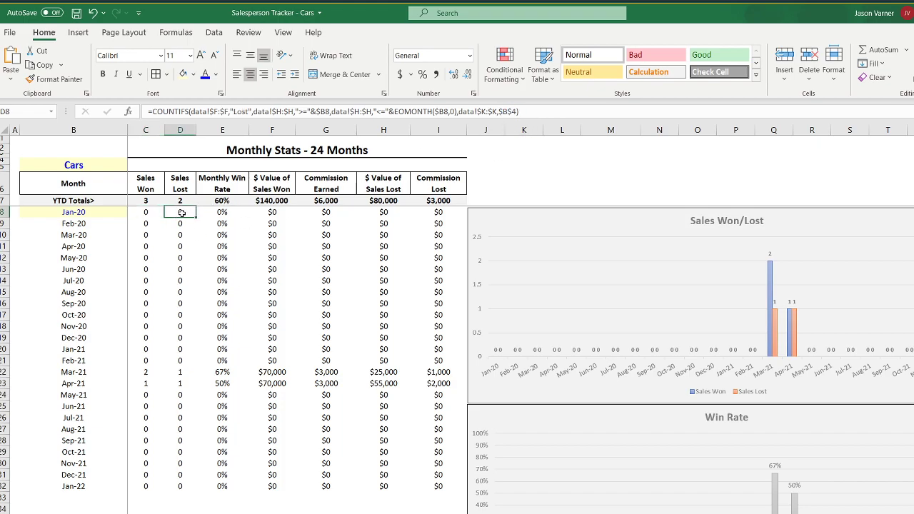
pyautogui.click(273, 213)
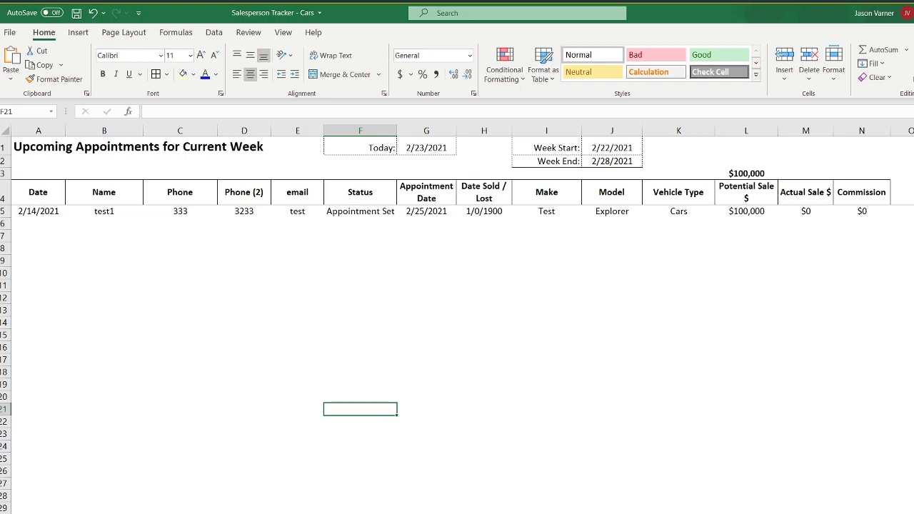
# Step: Review the Make(1), Make(2) and Long Term pipeline sheets, ending on the data sheet
pyautogui.hotkey('ctrl', 'pagedown')
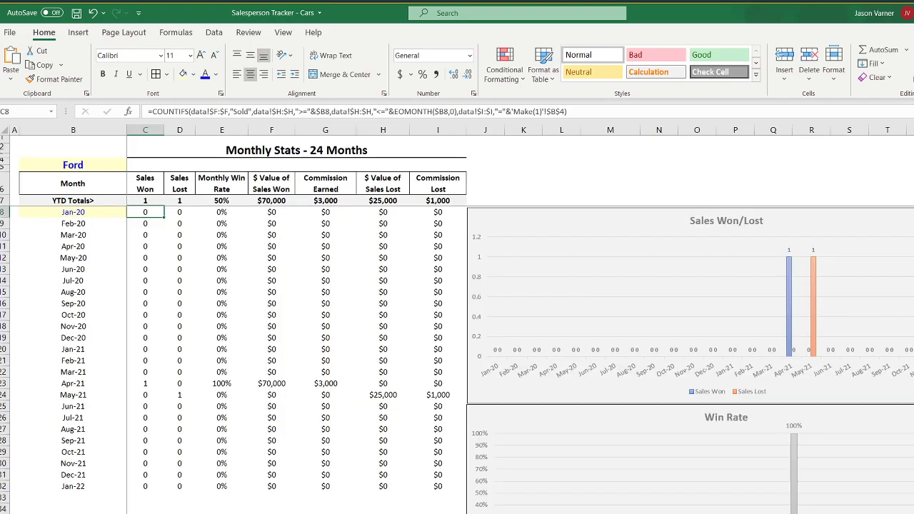
pyautogui.hotkey('ctrl', 'pagedown')
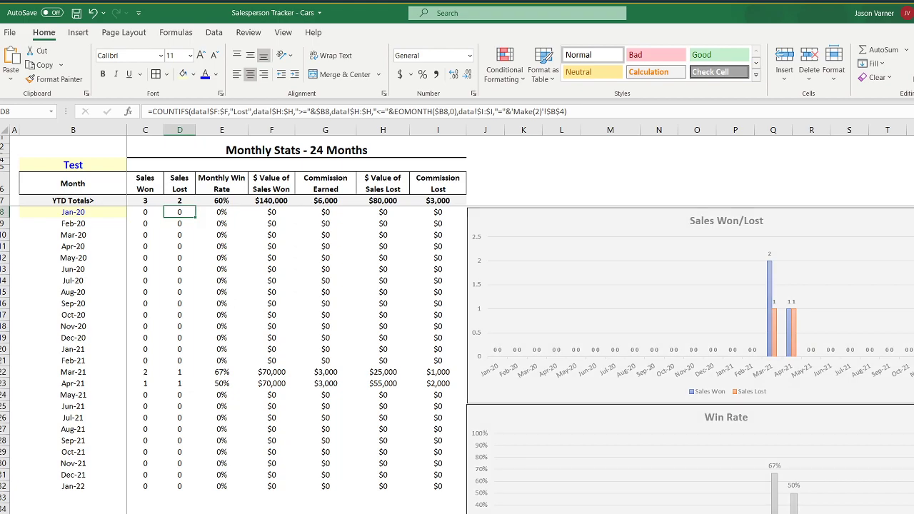
pyautogui.hotkey('ctrl', 'pagedown')
pyautogui.hotkey('ctrl', 'pagedown')
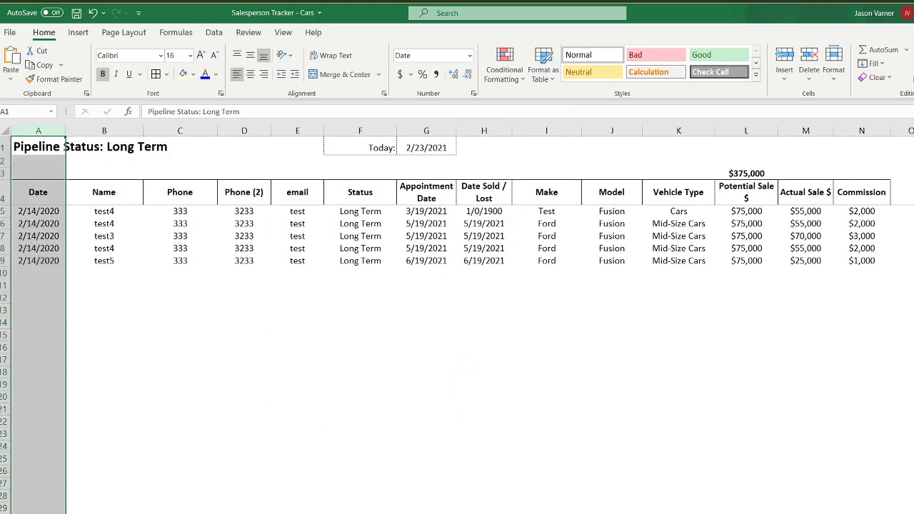
pyautogui.hotkey('ctrl', 'pagedown')
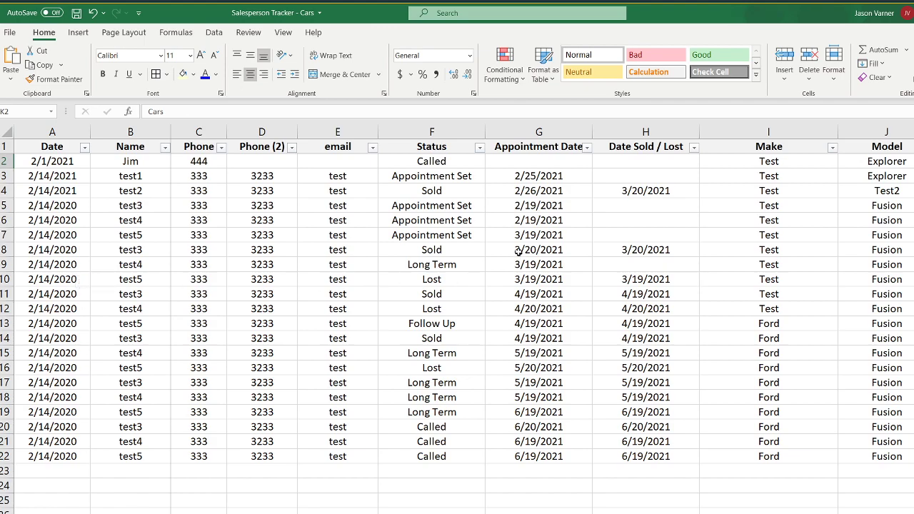
# Step: Set the status in F7 of the data sheet to Long Term and fill it up through F5
pyautogui.click(476, 238)
pyautogui.click(490, 236)
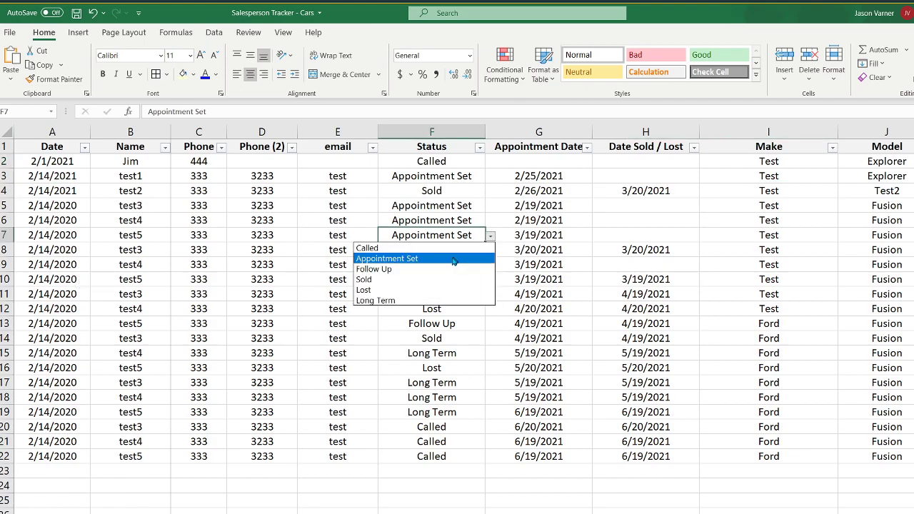
pyautogui.click(442, 300)
pyautogui.moveTo(485, 242); pyautogui.dragTo(486, 205)
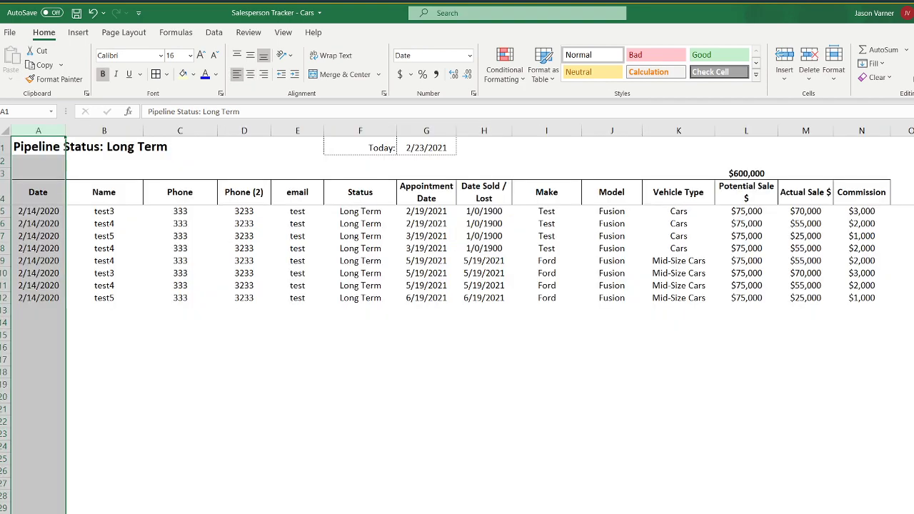
# Step: Check the reclassified leads on the Long Term pipeline sheet and save the workbook from the data sheet
pyautogui.click(20, 283)
pyautogui.click(28, 326)
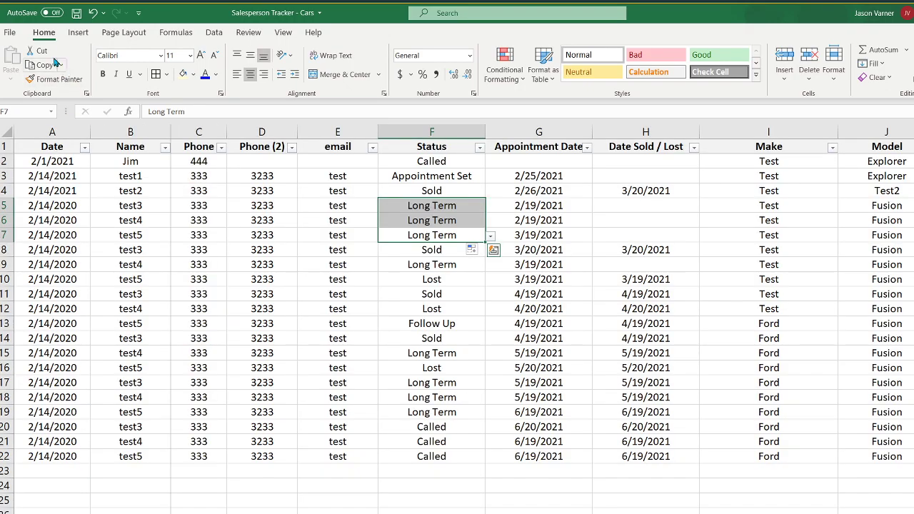
pyautogui.click(75, 13)
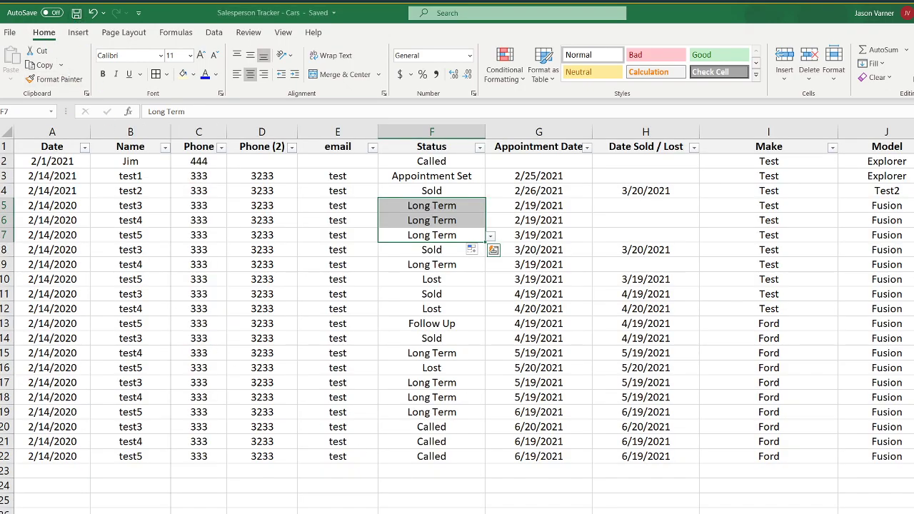